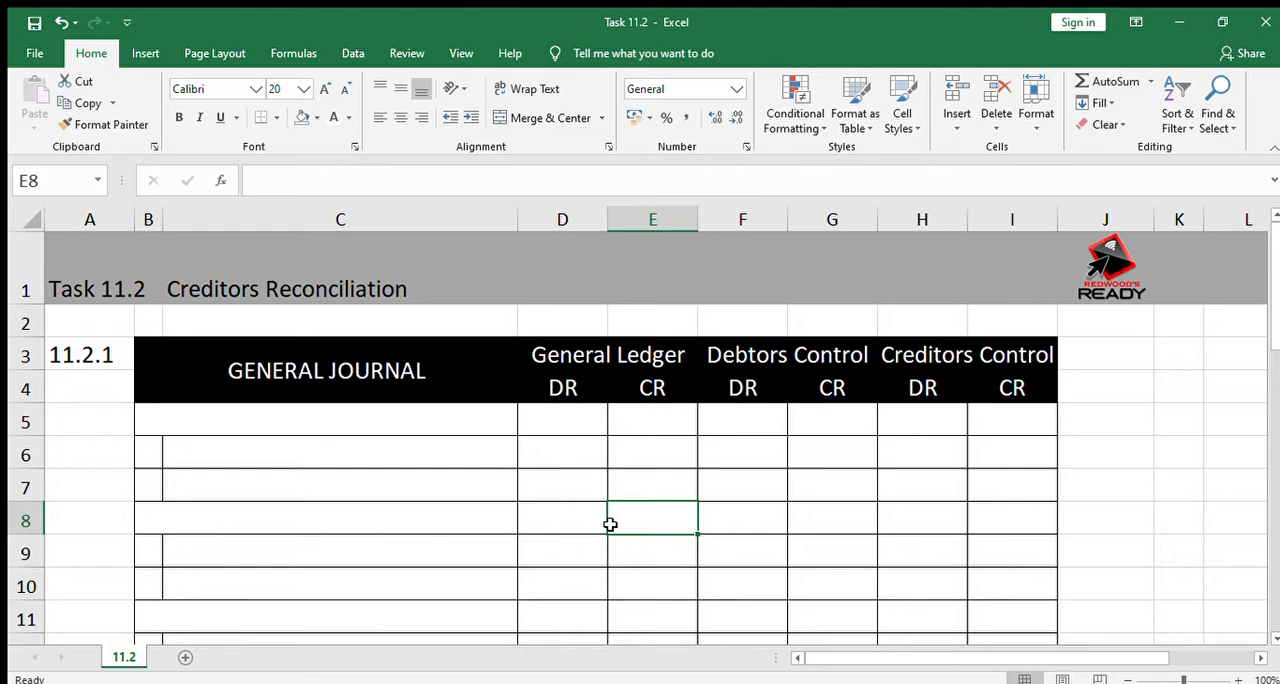
Look through the General Journal, Creditors Ledger and Creditors Recon sections of the worksheet
{"action": "key", "text": "Down"}
{"action": "key", "text": "Down"}
{"action": "key", "text": "Down"}
{"action": "key", "text": "Down"}
{"action": "key", "text": "Down"}
{"action": "key", "text": "Down"}
{"action": "key", "text": "Down"}
{"action": "key", "text": "Down"}
{"action": "key", "text": "Down"}
{"action": "key", "text": "Down"}
{"action": "key", "text": "Down"}
{"action": "key", "text": "Down"}
{"action": "key", "text": "Down"}
{"action": "key", "text": "Down"}
{"action": "key", "text": "Down"}
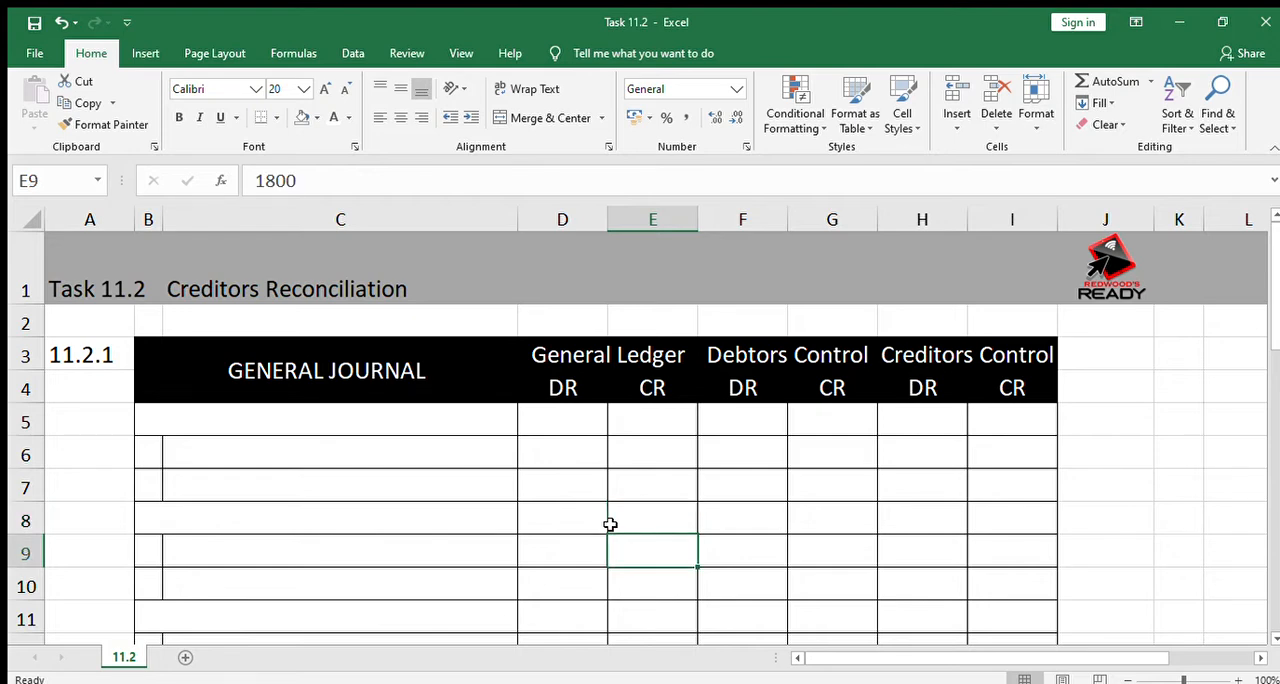
{"action": "key", "text": "Down"}
{"action": "key", "text": "Down"}
{"action": "key", "text": "Down"}
{"action": "key", "text": "Down"}
{"action": "key", "text": "Down"}
{"action": "key", "text": "Down"}
{"action": "key", "text": "Down"}
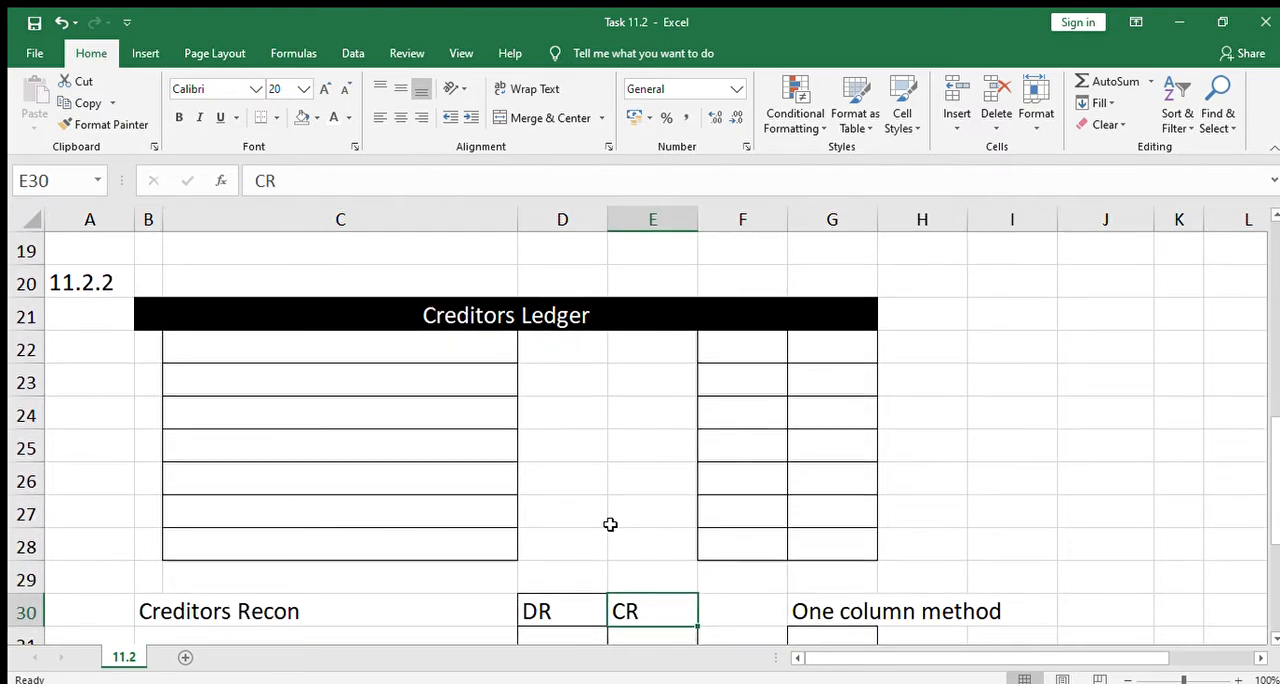
{"action": "key", "text": "Up"}
{"action": "key", "text": "Up"}
{"action": "key", "text": "Up"}
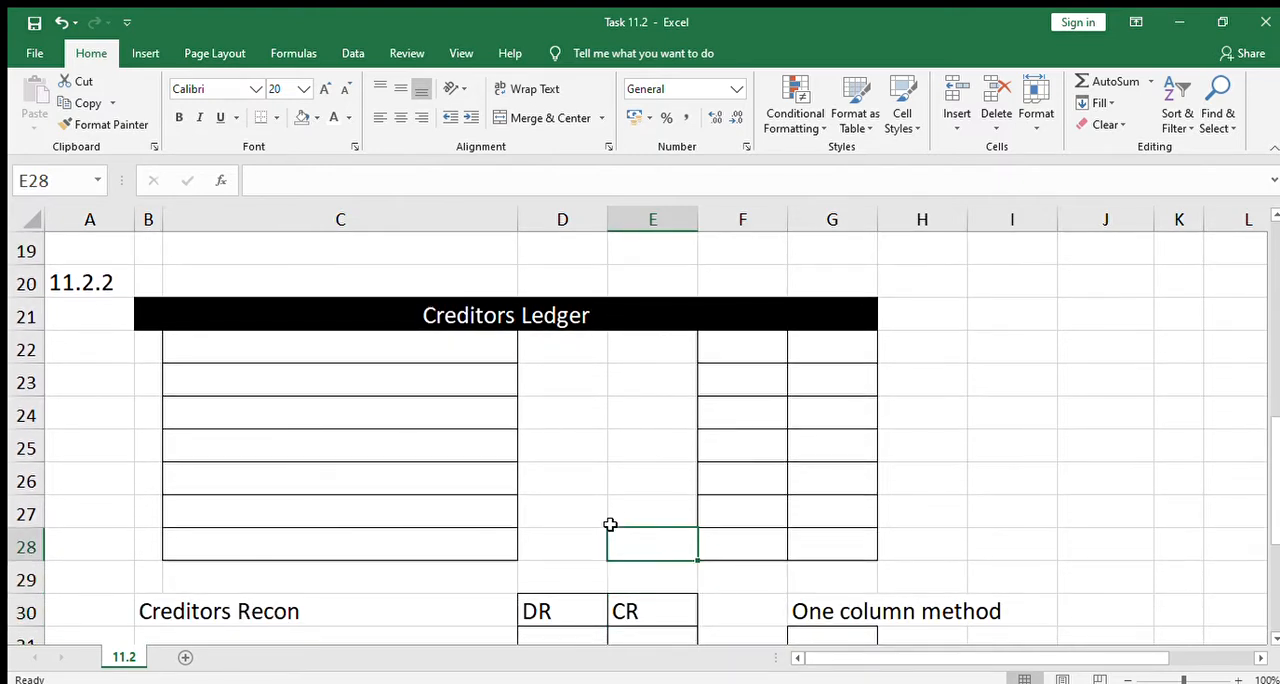
{"action": "key", "text": "Down"}
{"action": "key", "text": "Down"}
{"action": "key", "text": "Down"}
{"action": "key", "text": "Down"}
{"action": "key", "text": "Up"}
{"action": "key", "text": "Up"}
{"action": "key", "text": "Up"}
{"action": "key", "text": "Up"}
{"action": "key", "text": "Up"}
{"action": "key", "text": "Up"}
{"action": "key", "text": "Up"}
{"action": "key", "text": "Up"}
{"action": "key", "text": "Up"}
{"action": "key", "text": "Up"}
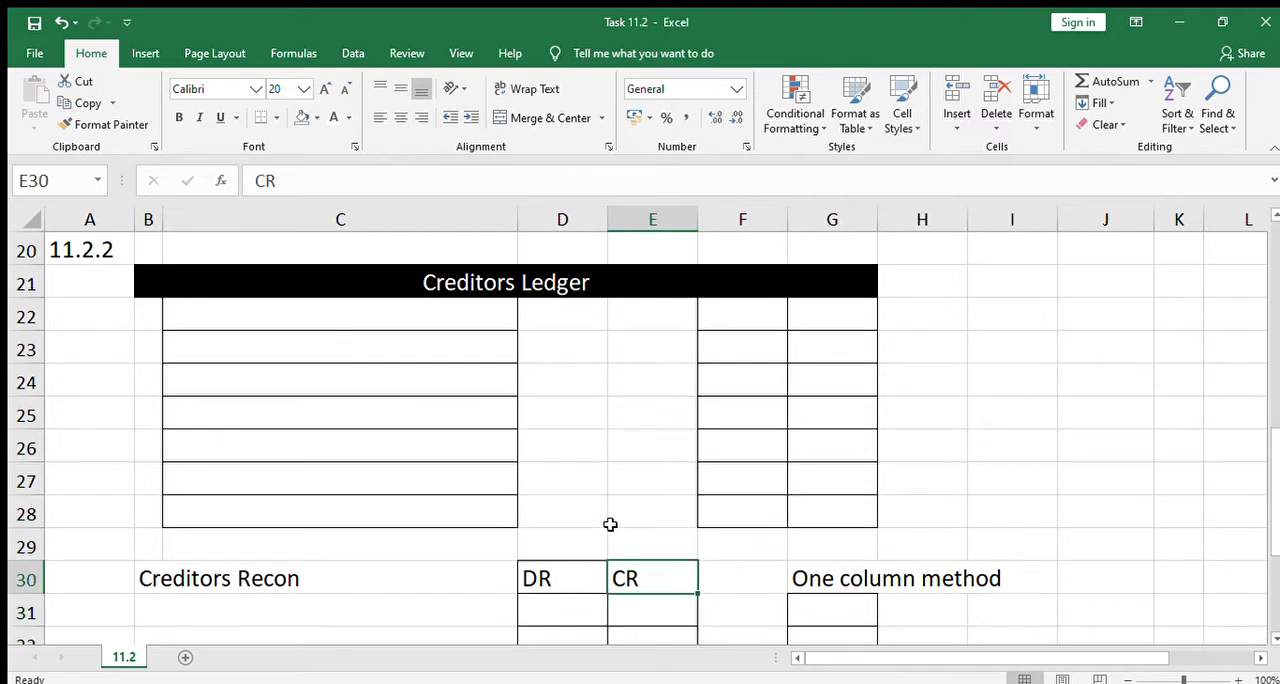
{"action": "key", "text": "Up"}
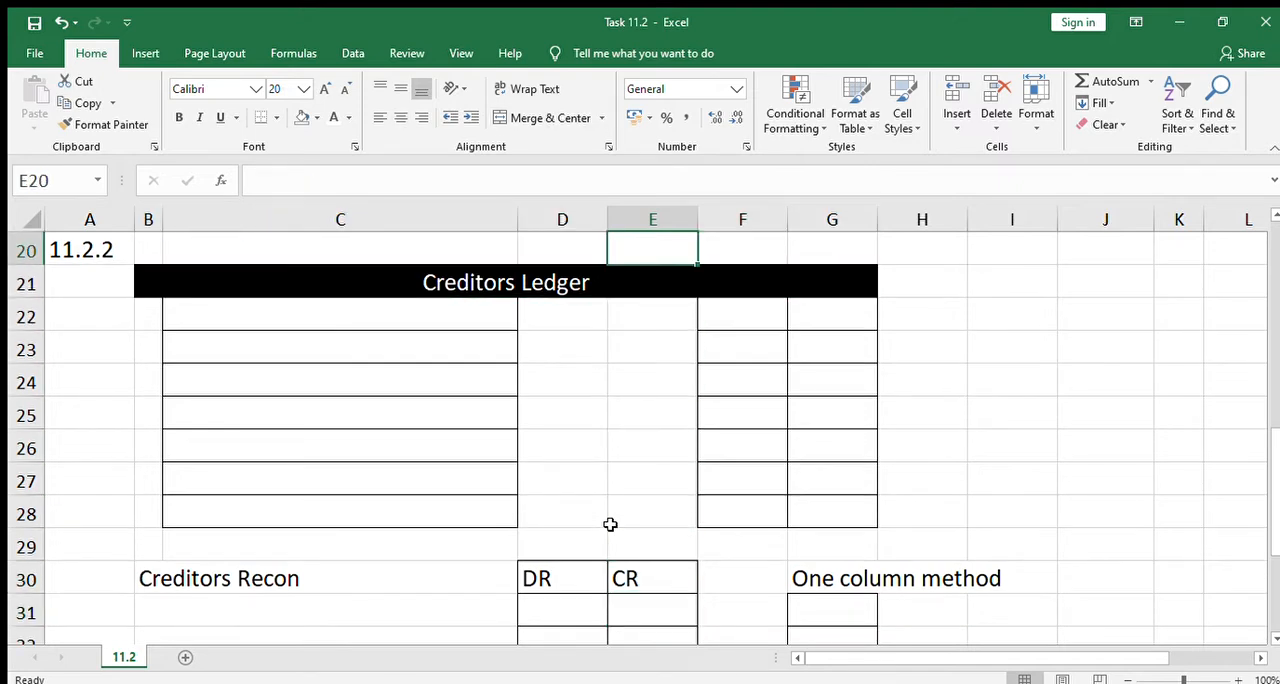
{"action": "key", "text": "Page_Up"}
{"action": "key", "text": "Page_Up"}
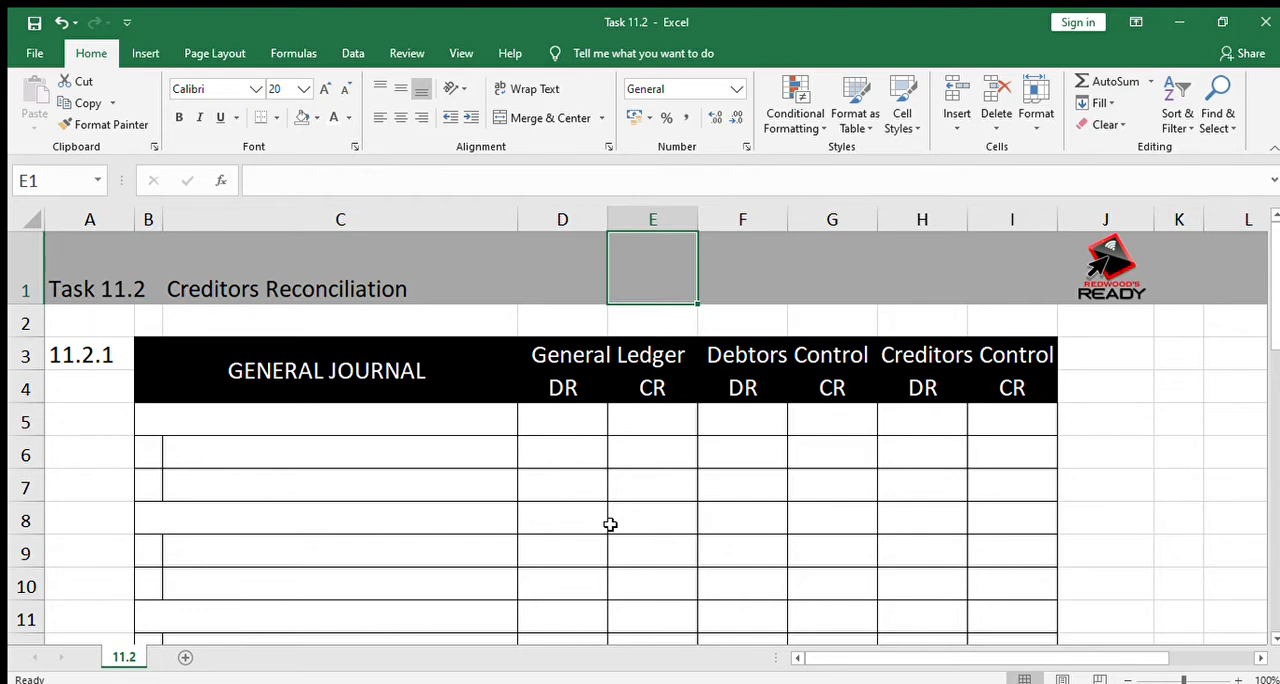
Reveal the Creditors Ledger opening entry by applying the black font colour to 26030 in F22 and "Balance b/d" in C22
{"action": "key", "text": "Down"}
{"action": "key", "text": "Down"}
{"action": "key", "text": "Down"}
{"action": "key", "text": "Down"}
{"action": "key", "text": "Down"}
{"action": "key", "text": "Down"}
{"action": "key", "text": "Down"}
{"action": "key", "text": "Down"}
{"action": "key", "text": "Down"}
{"action": "key", "text": "Down"}
{"action": "key", "text": "Down"}
{"action": "key", "text": "Down"}
{"action": "key", "text": "Down"}
{"action": "key", "text": "Down"}
{"action": "key", "text": "Down"}
{"action": "key", "text": "Down"}
{"action": "key", "text": "Down"}
{"action": "key", "text": "Down"}
{"action": "key", "text": "Down"}
{"action": "key", "text": "Down"}
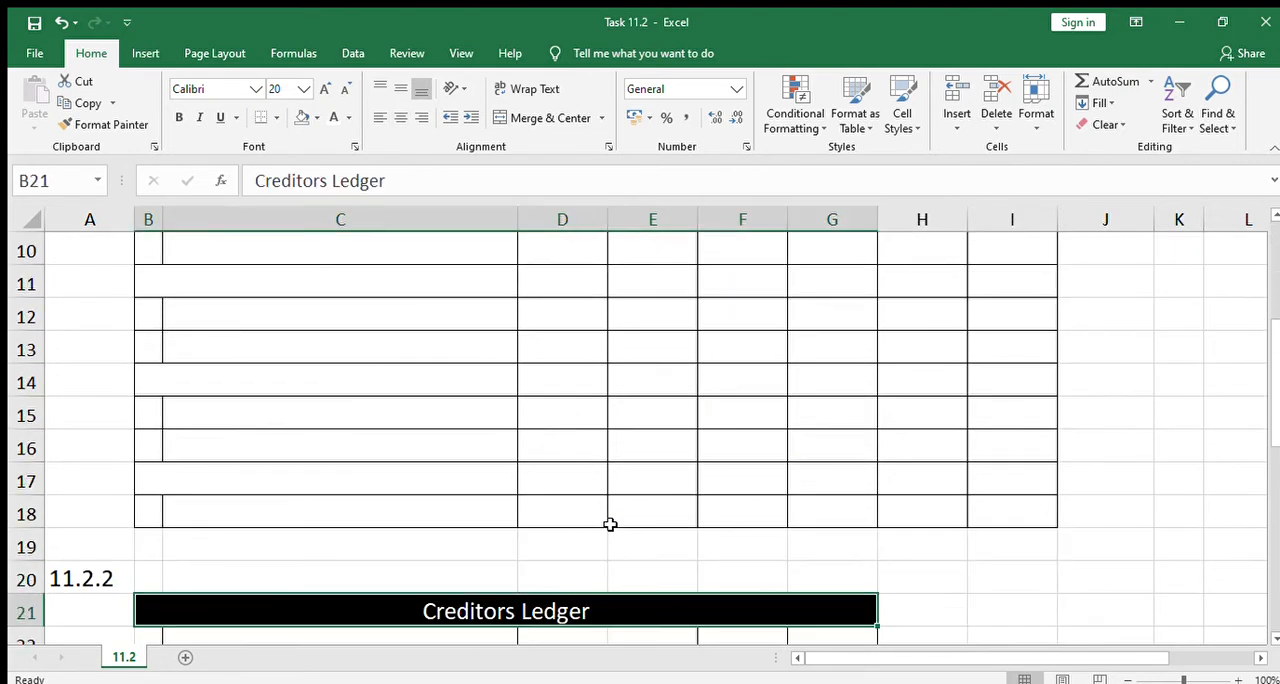
{"action": "key", "text": "Down"}
{"action": "key", "text": "Down"}
{"action": "key", "text": "Down"}
{"action": "key", "text": "Down"}
{"action": "key", "text": "Down"}
{"action": "key", "text": "Down"}
{"action": "key", "text": "Down"}
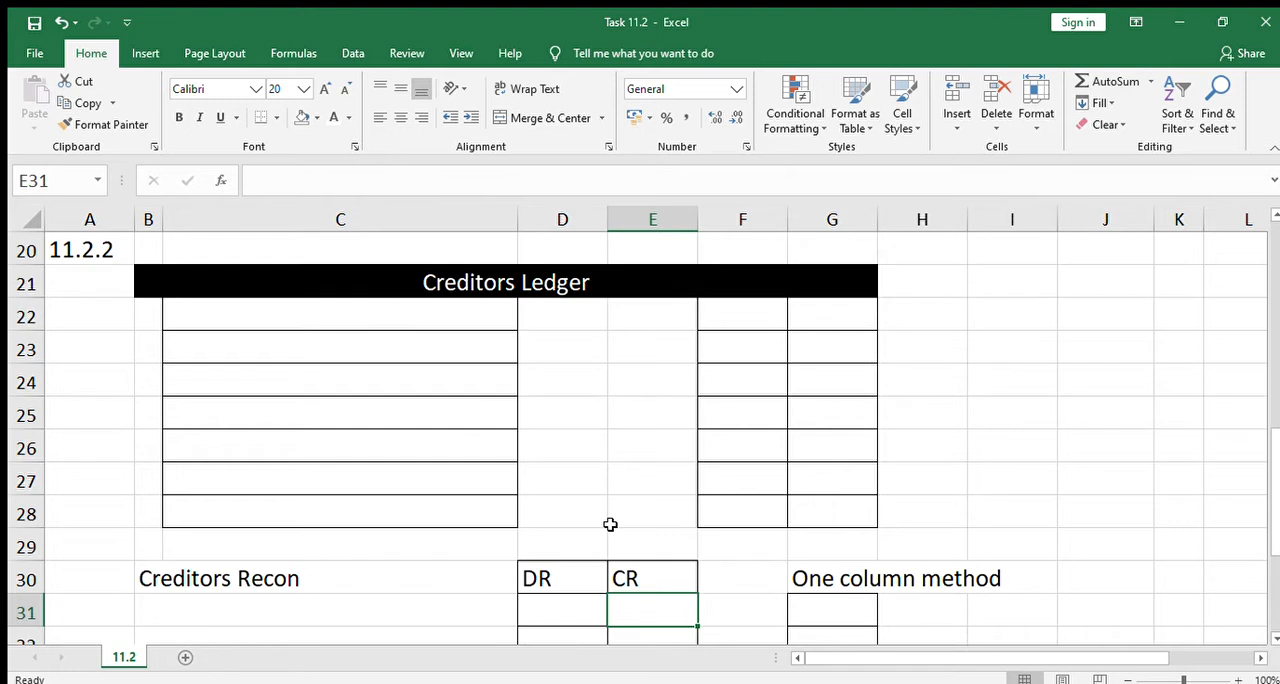
{"action": "key", "text": "Down"}
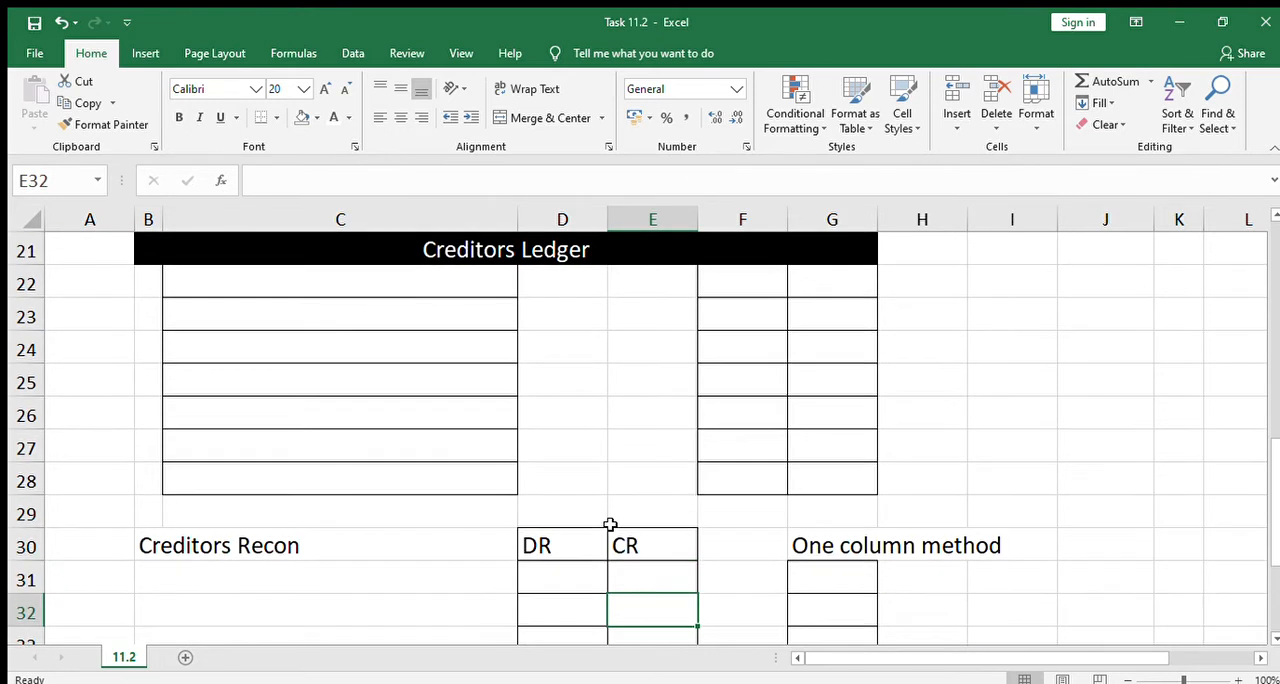
{"action": "key", "text": "Up"}
{"action": "key", "text": "Up"}
{"action": "key", "text": "Up"}
{"action": "key", "text": "Up"}
{"action": "key", "text": "Up"}
{"action": "key", "text": "Up"}
{"action": "key", "text": "Up"}
{"action": "key", "text": "Up"}
{"action": "key", "text": "Up"}
{"action": "key", "text": "Up"}
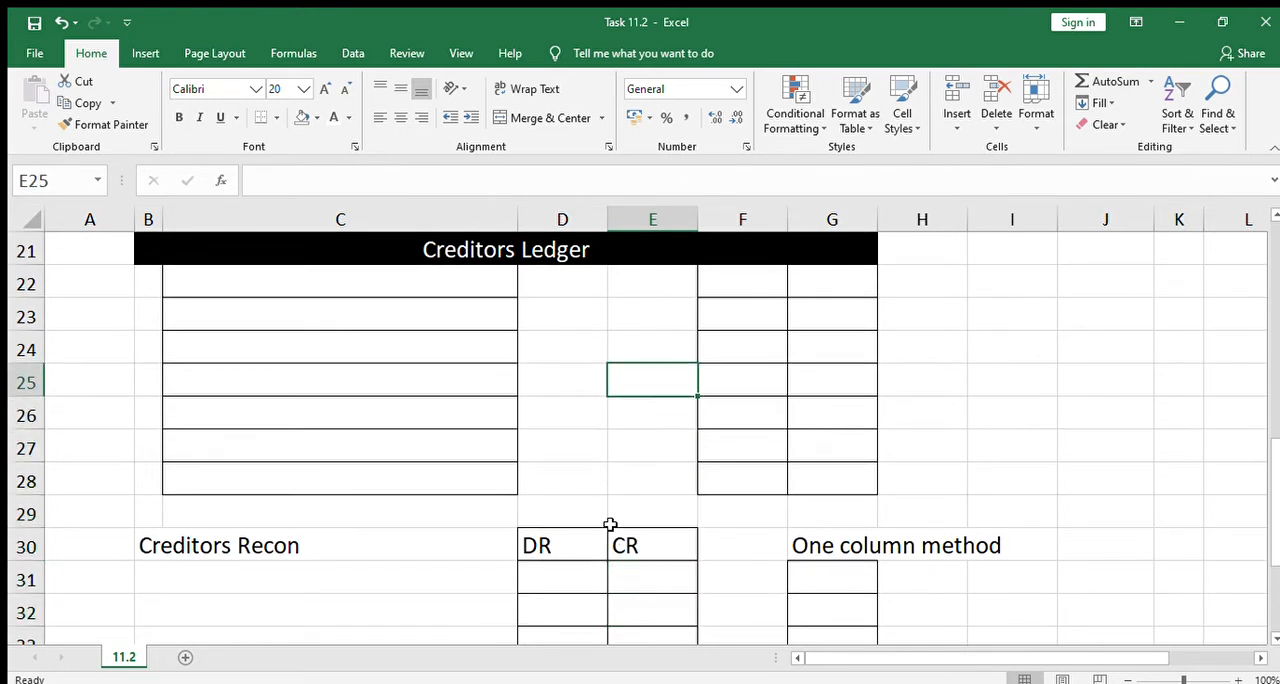
{"action": "key", "text": "Left"}
{"action": "key", "text": "Left"}
{"action": "key", "text": "Left"}
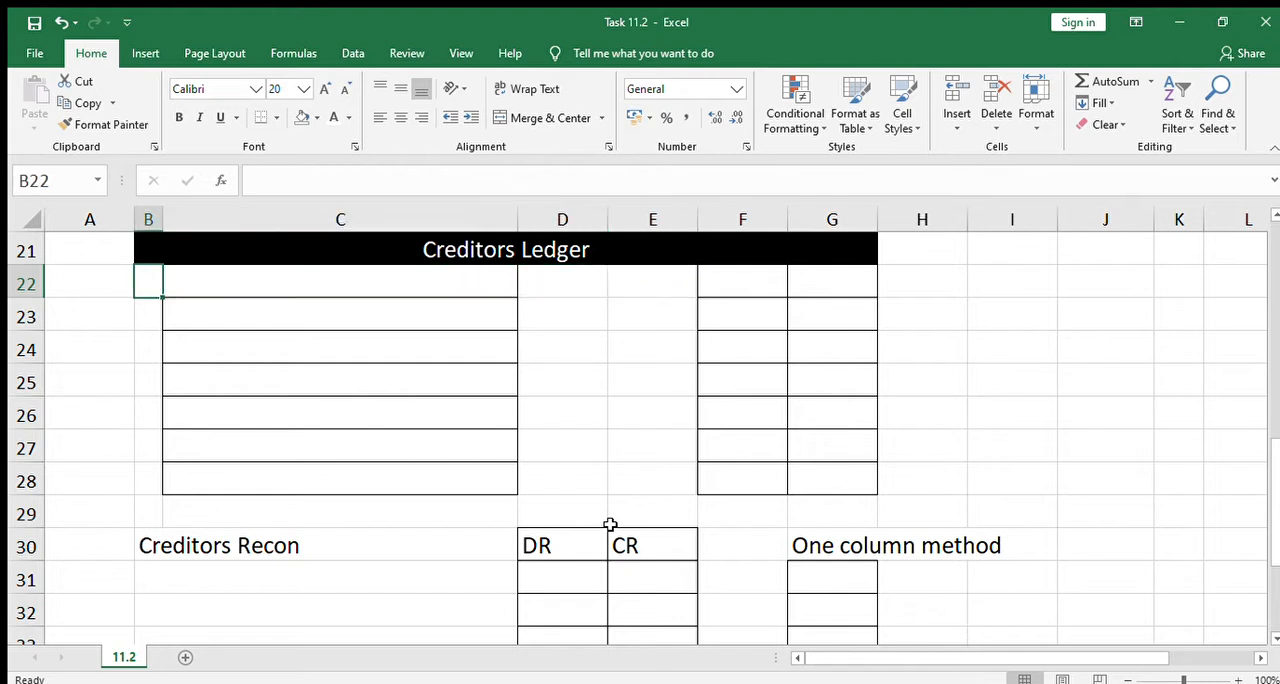
{"action": "key", "text": "Right"}
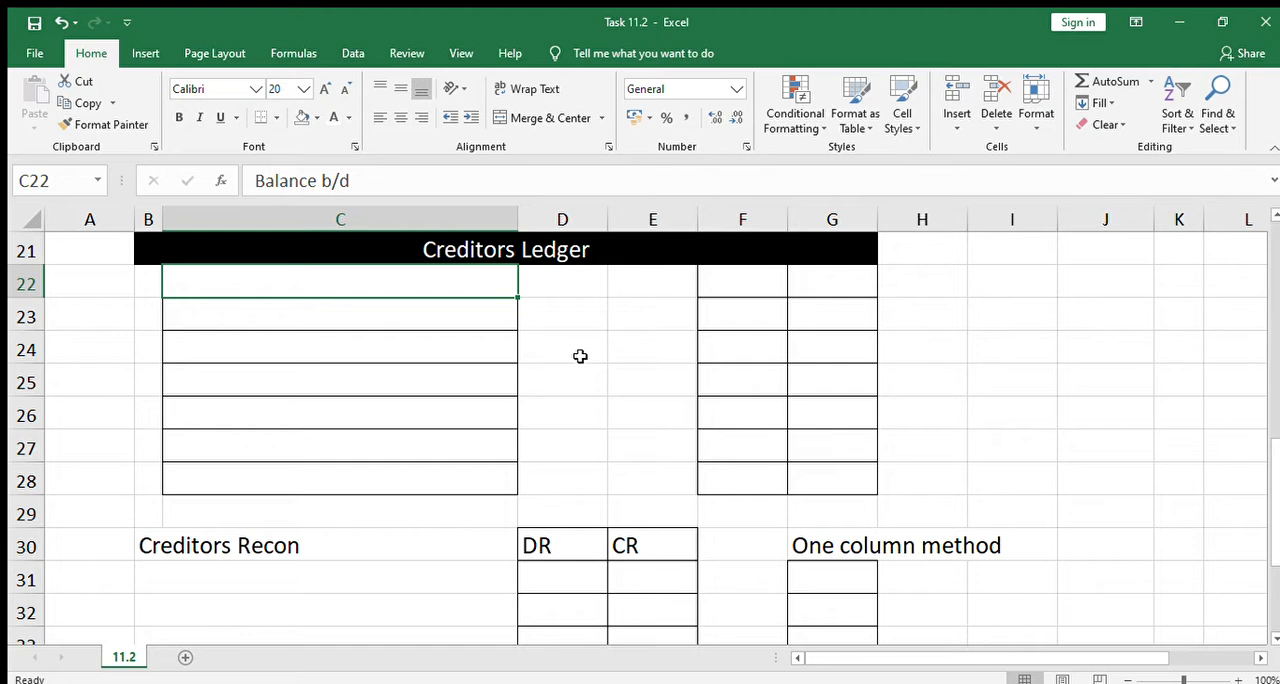
{"action": "left_click", "coordinate": [757, 278]}
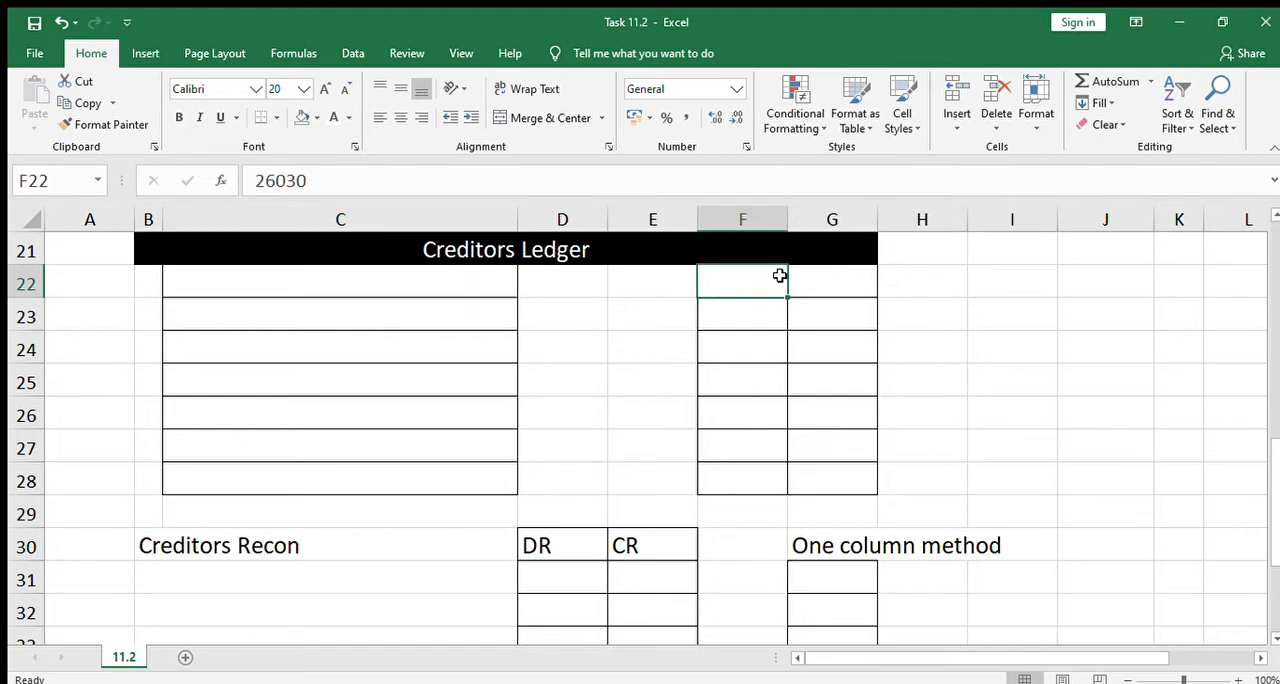
{"action": "left_click", "coordinate": [829, 275]}
{"action": "left_click", "coordinate": [737, 280]}
{"action": "left_click", "coordinate": [333, 117]}
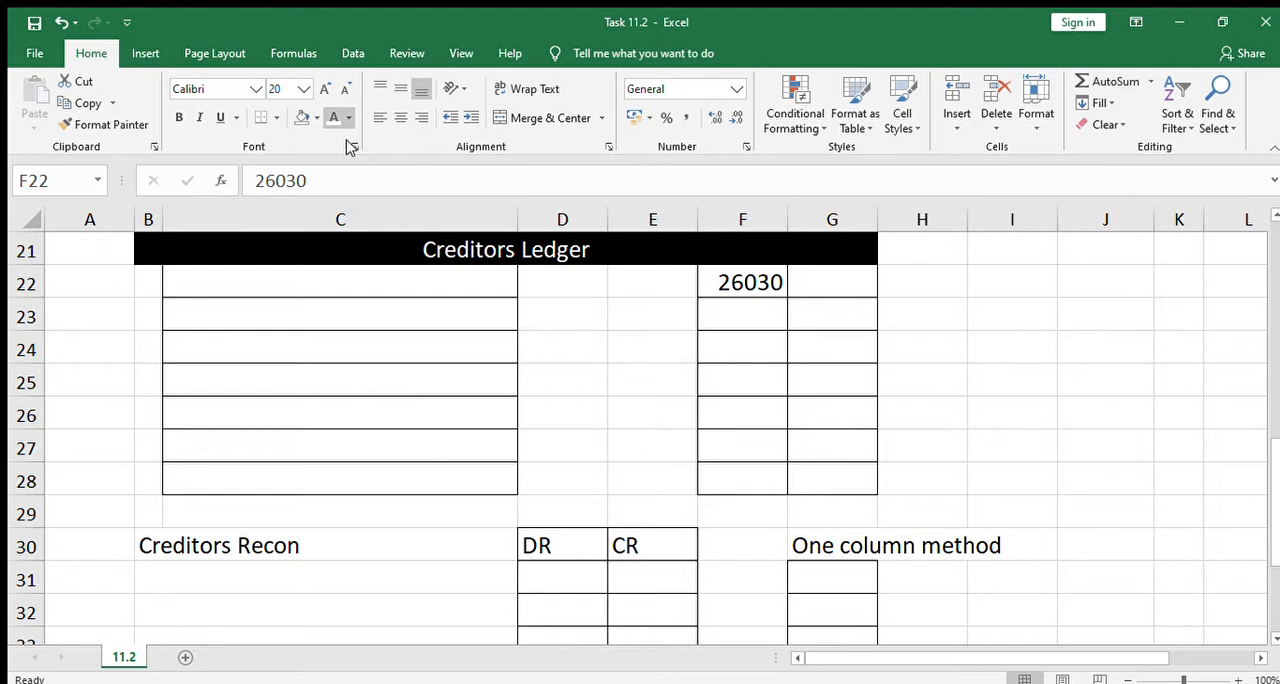
{"action": "left_click", "coordinate": [293, 279]}
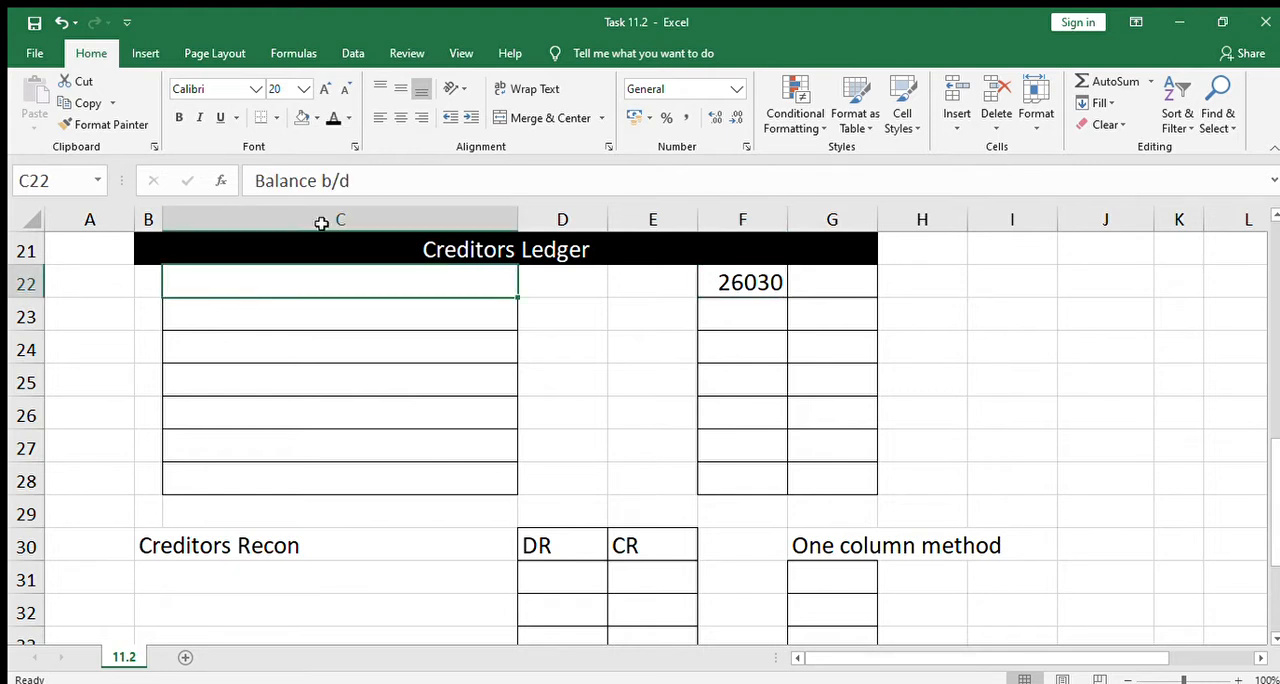
{"action": "left_click", "coordinate": [333, 117]}
{"action": "left_click", "coordinate": [382, 318]}
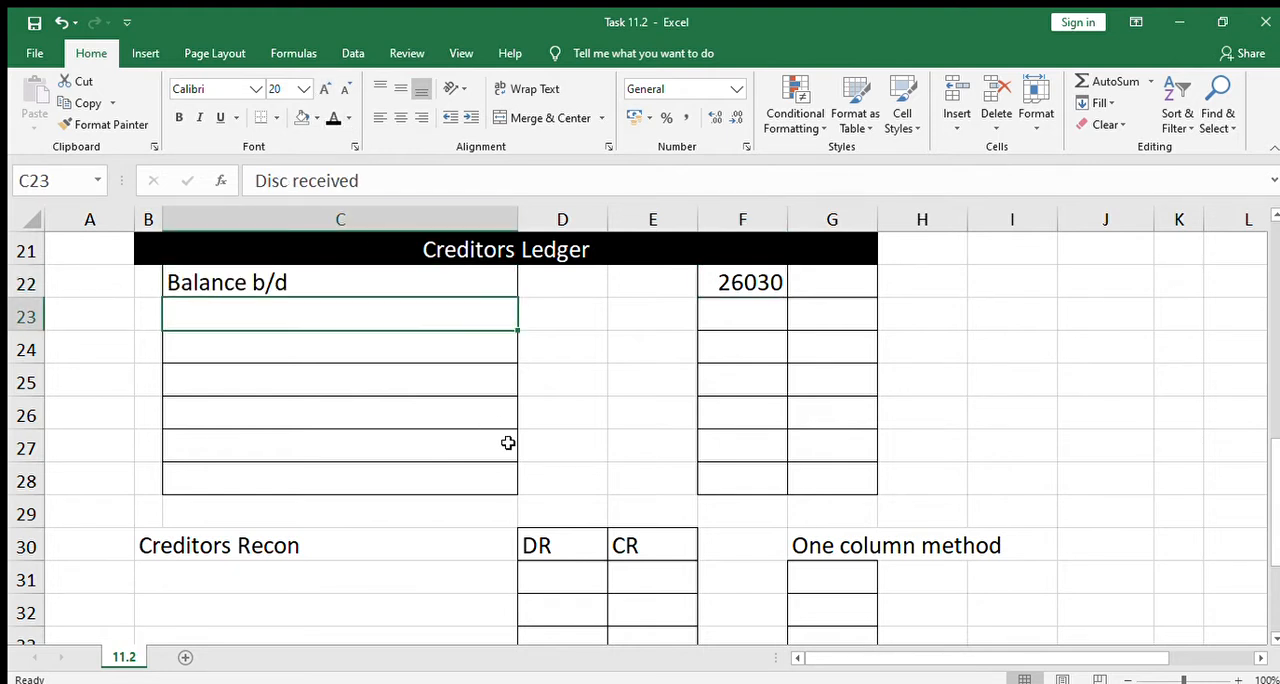
Apply the black font colour to B31 under Creditors Recon to reveal "DR Bal per Creditors Statement"
{"action": "left_click", "coordinate": [378, 606]}
{"action": "key", "text": "Down"}
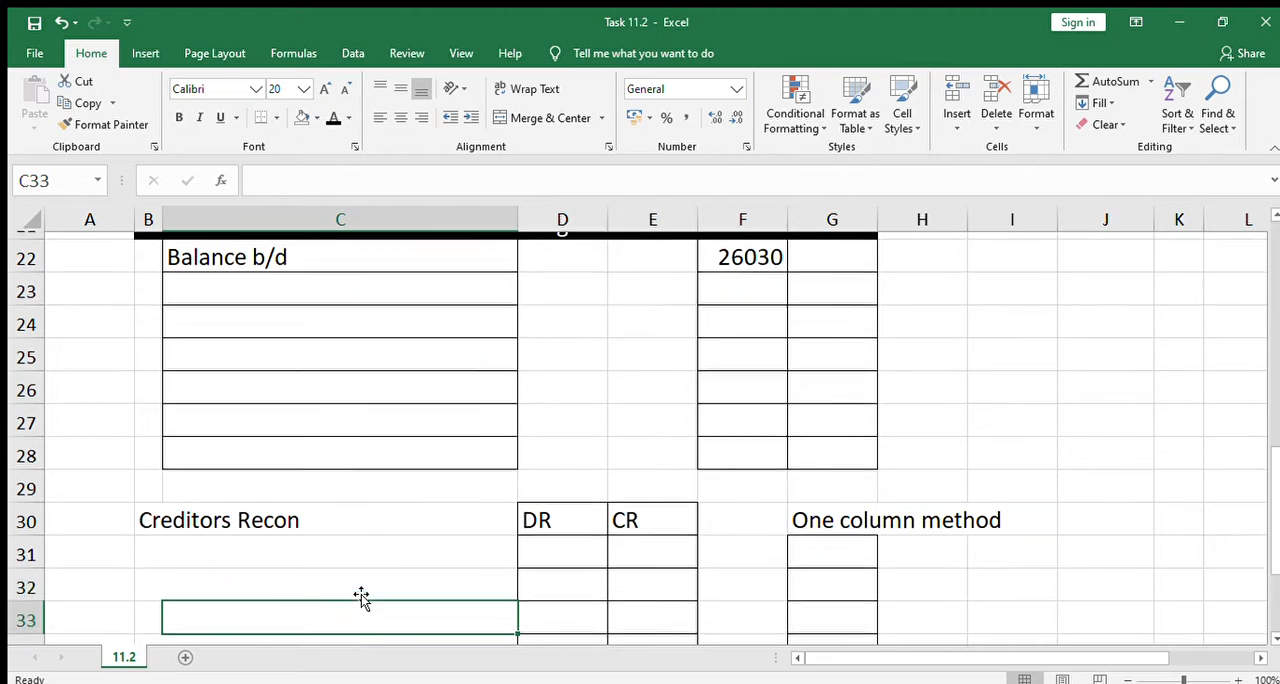
{"action": "key", "text": "Up"}
{"action": "key", "text": "Up"}
{"action": "key", "text": "Left"}
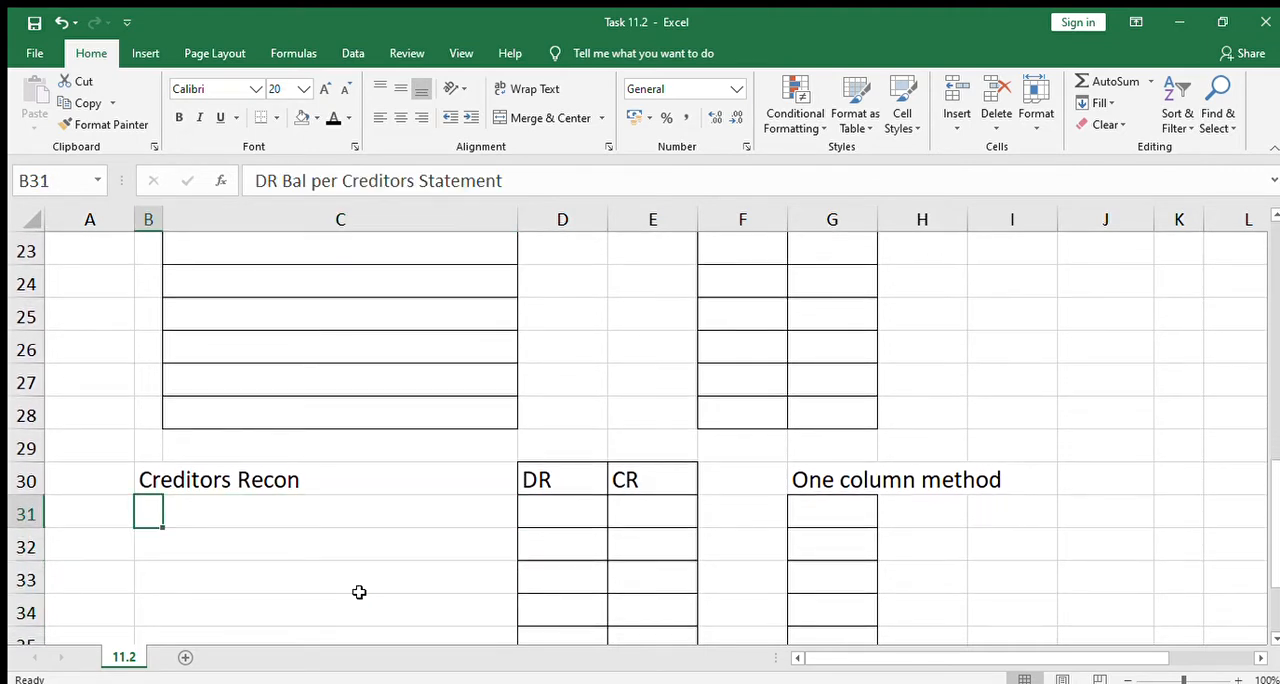
{"action": "key", "text": "Down"}
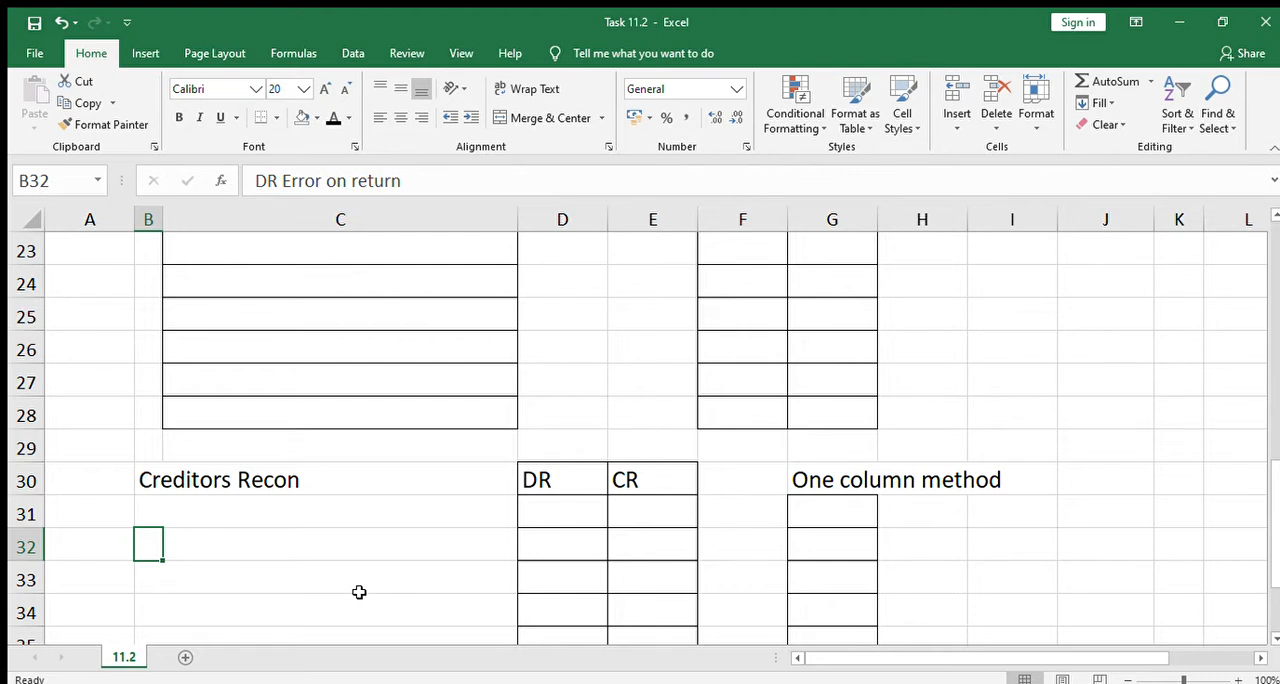
{"action": "key", "text": "Up"}
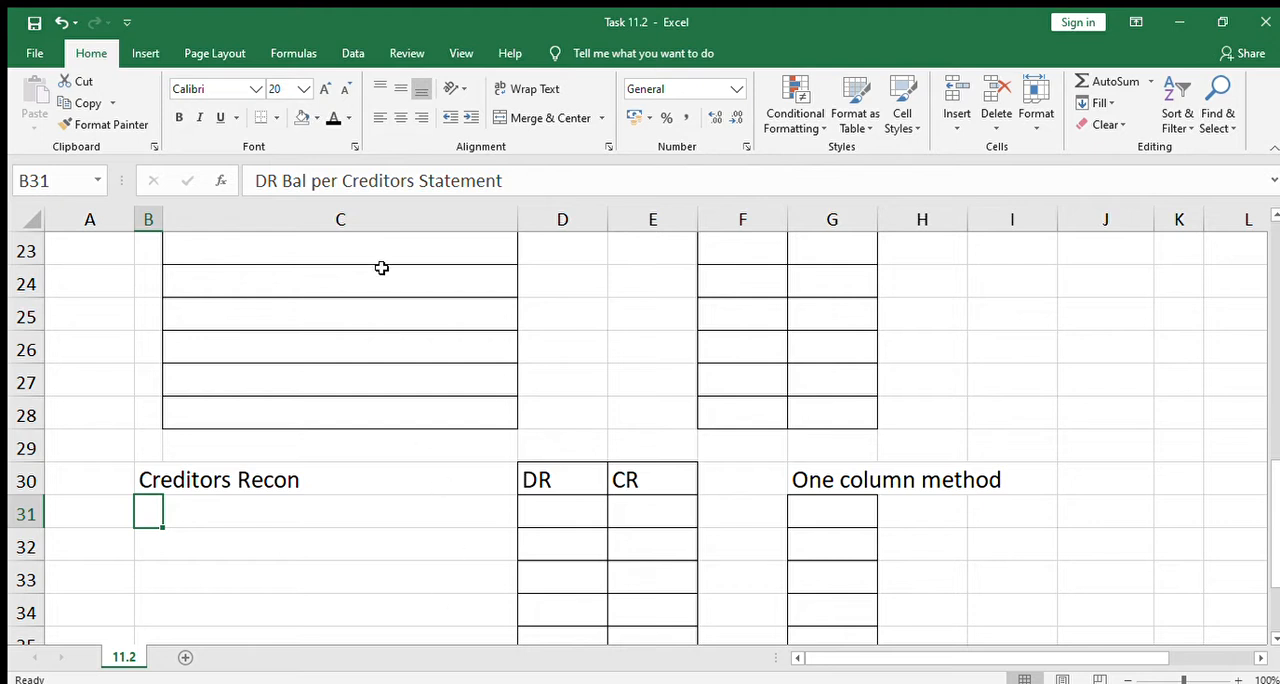
{"action": "left_click", "coordinate": [333, 117]}
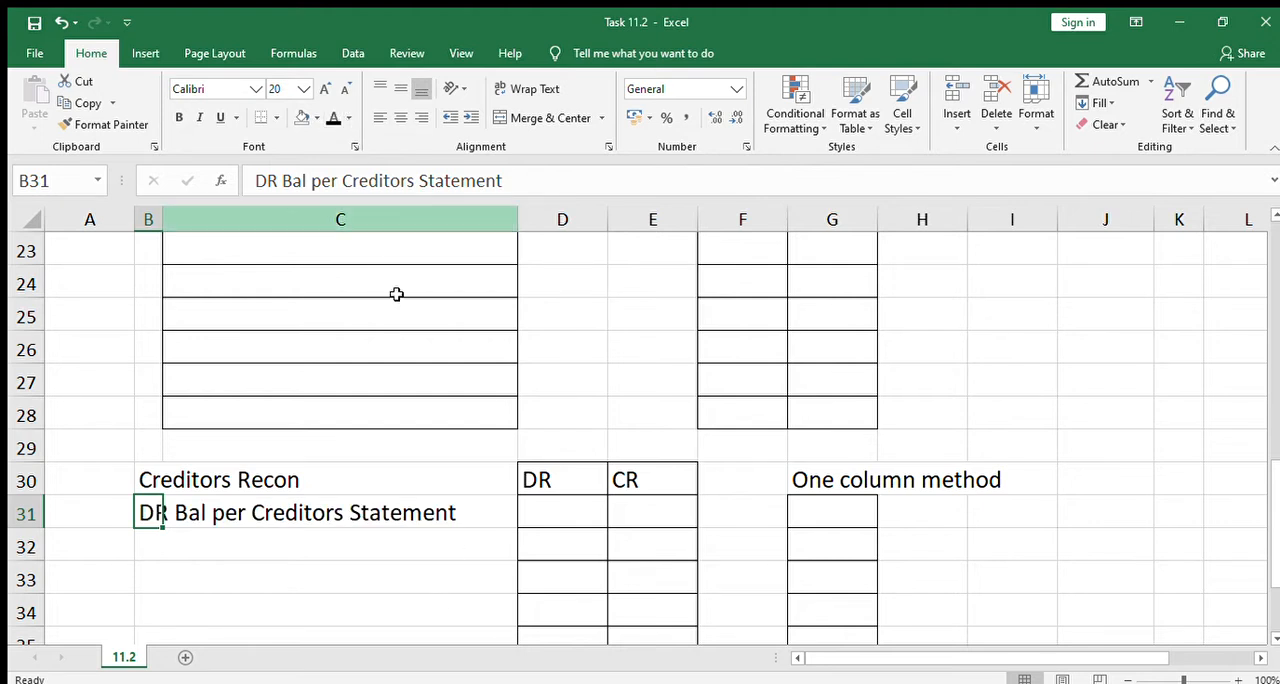
{"action": "left_click", "coordinate": [389, 543]}
{"action": "left_click", "coordinate": [527, 600]}
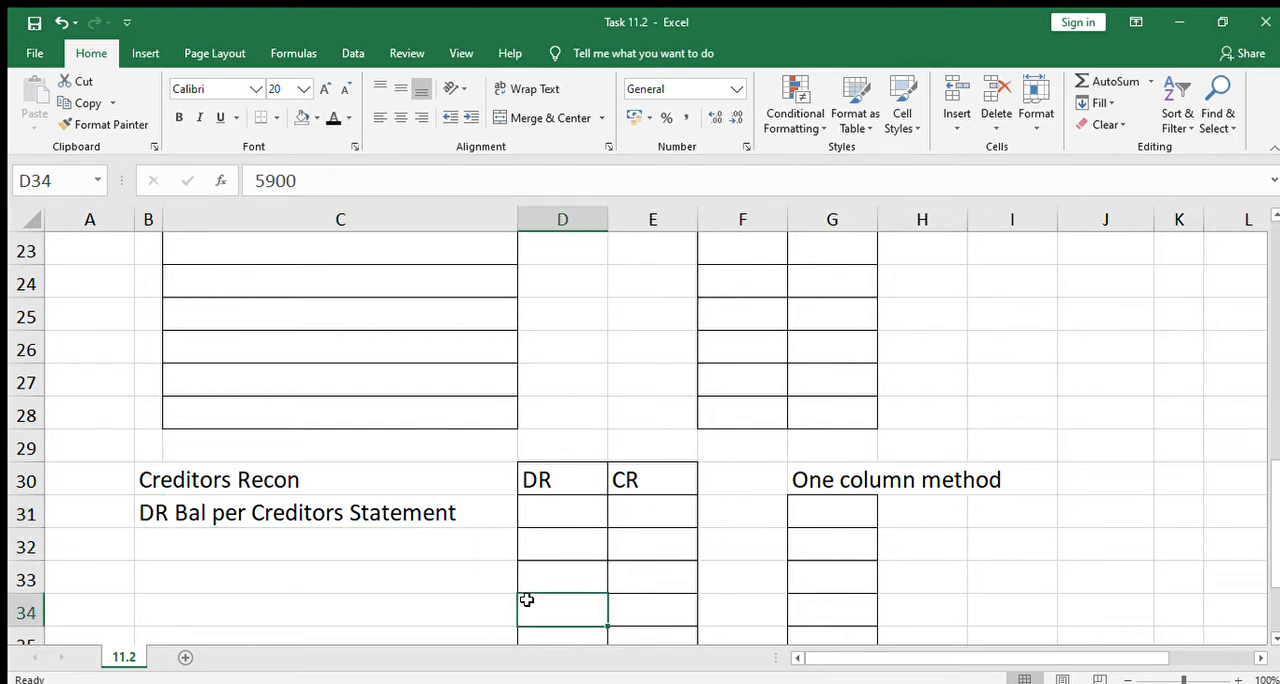
{"action": "left_click", "coordinate": [150, 520]}
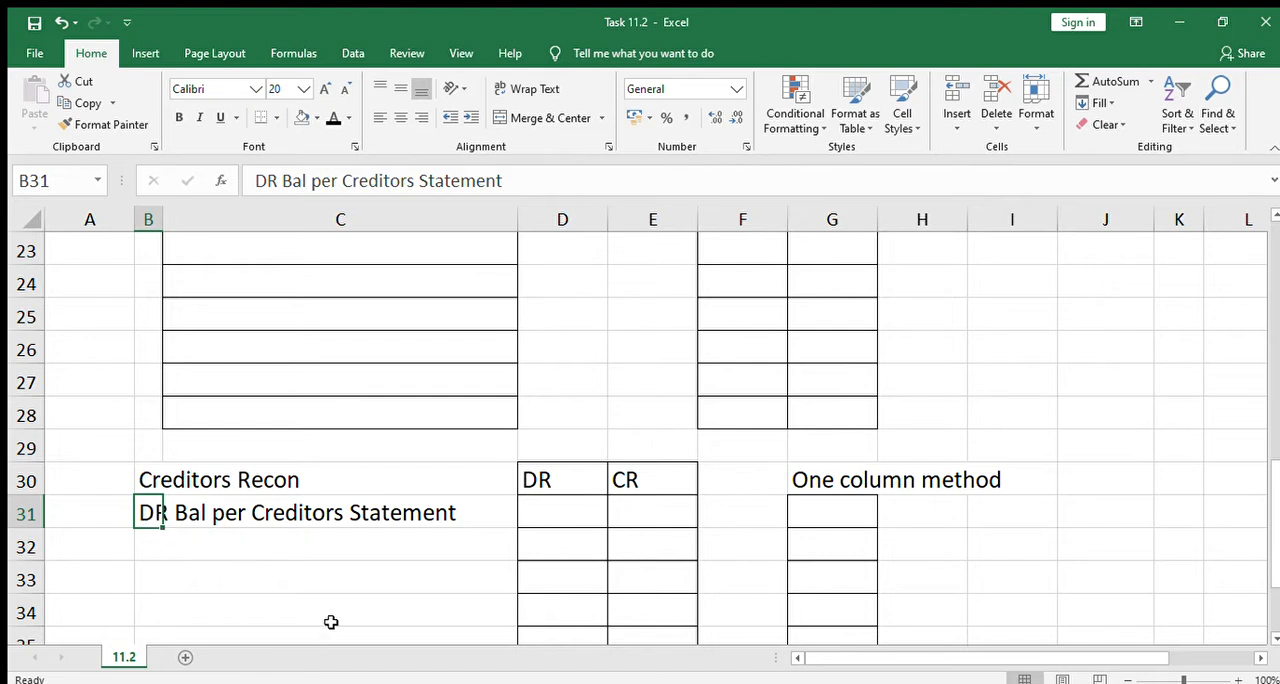
Reveal the statement balance 20540 in the DR column of the Creditors Recon by making the D31 font black
{"action": "left_click", "coordinate": [573, 519]}
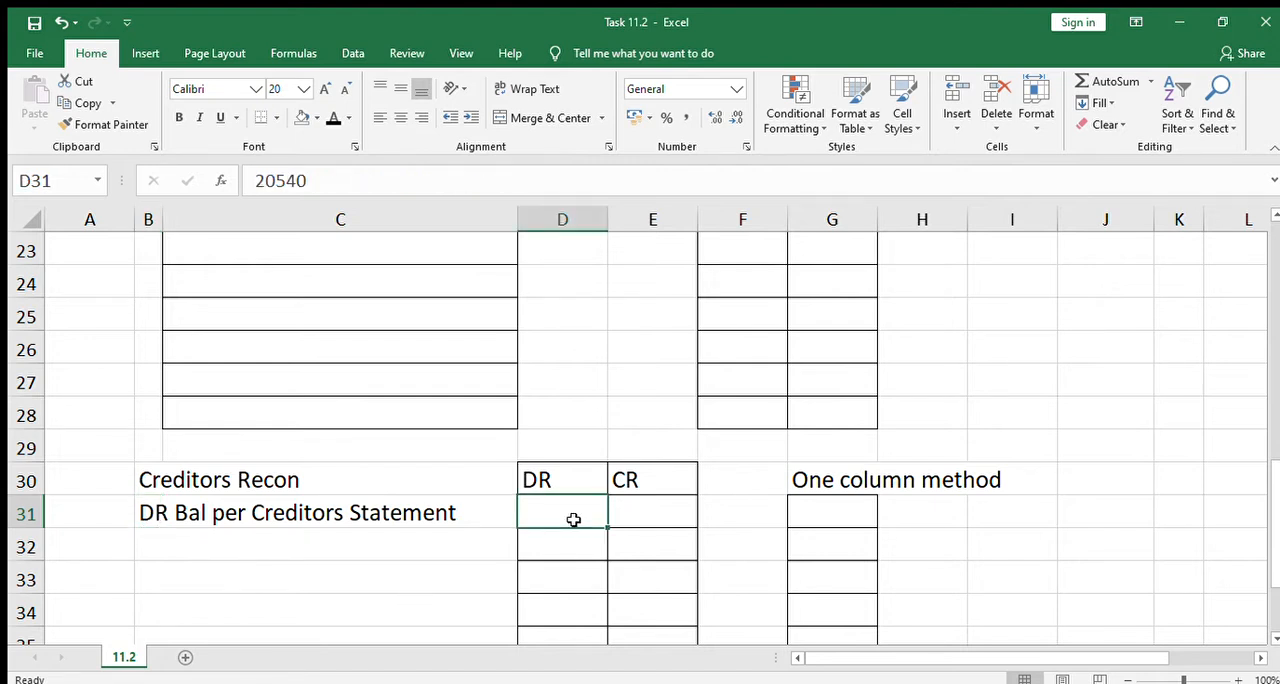
{"action": "left_click", "coordinate": [612, 580]}
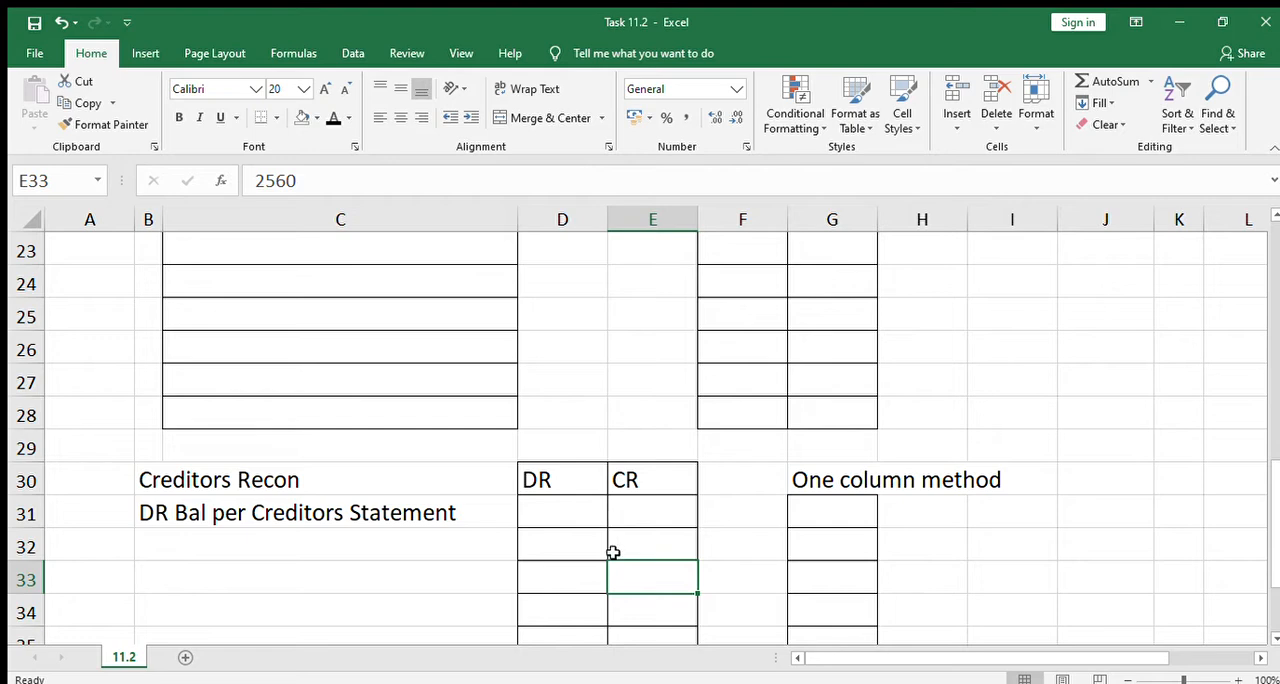
{"action": "left_click", "coordinate": [966, 537]}
{"action": "key", "text": "Down"}
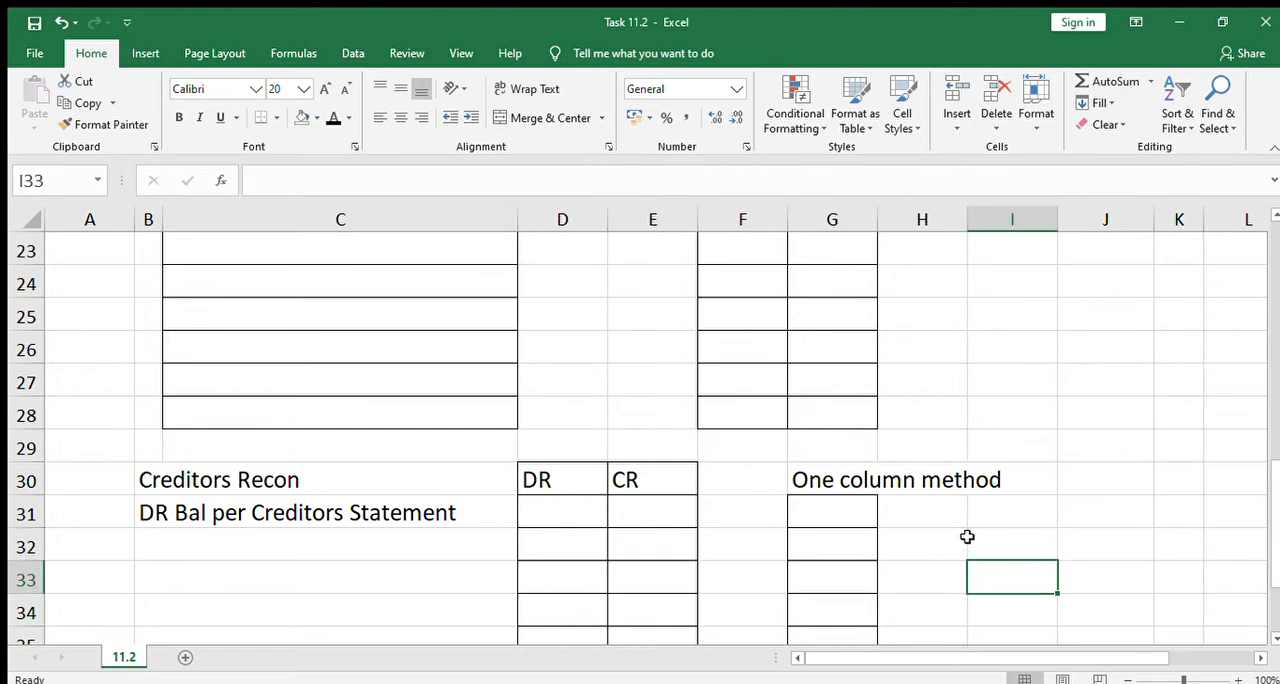
{"action": "key", "text": "Down"}
{"action": "key", "text": "Down"}
{"action": "key", "text": "Down"}
{"action": "key", "text": "Down"}
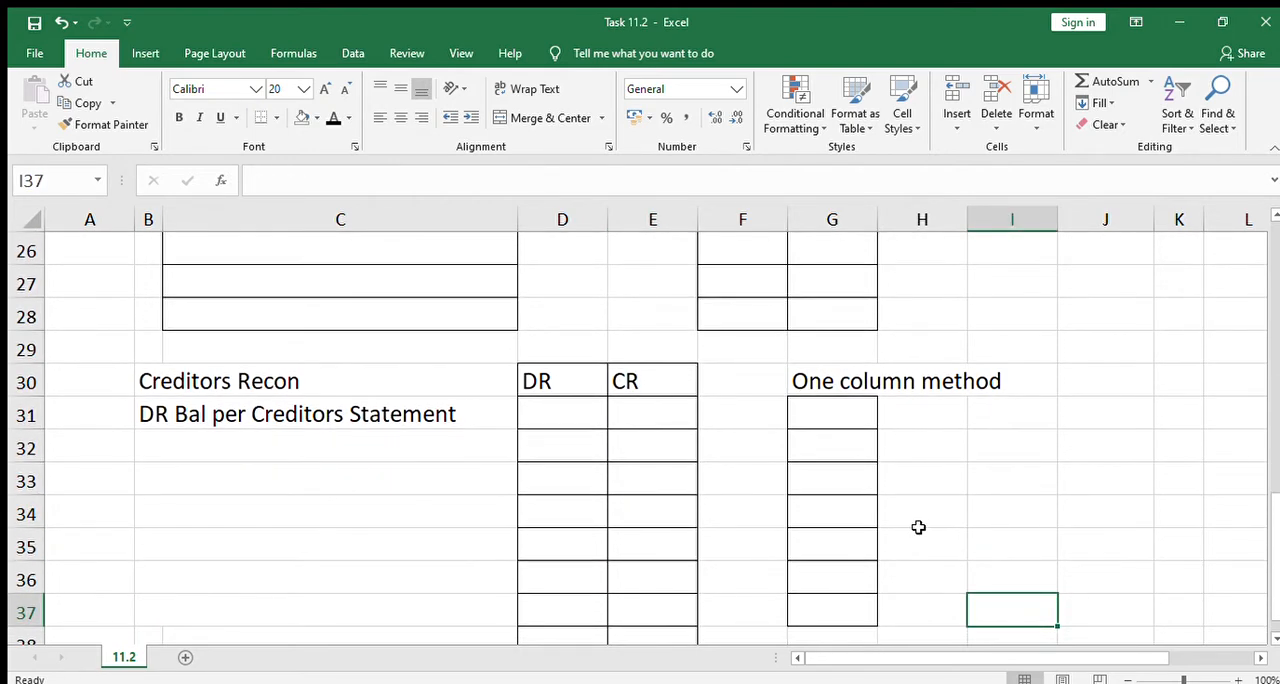
{"action": "left_click", "coordinate": [558, 413]}
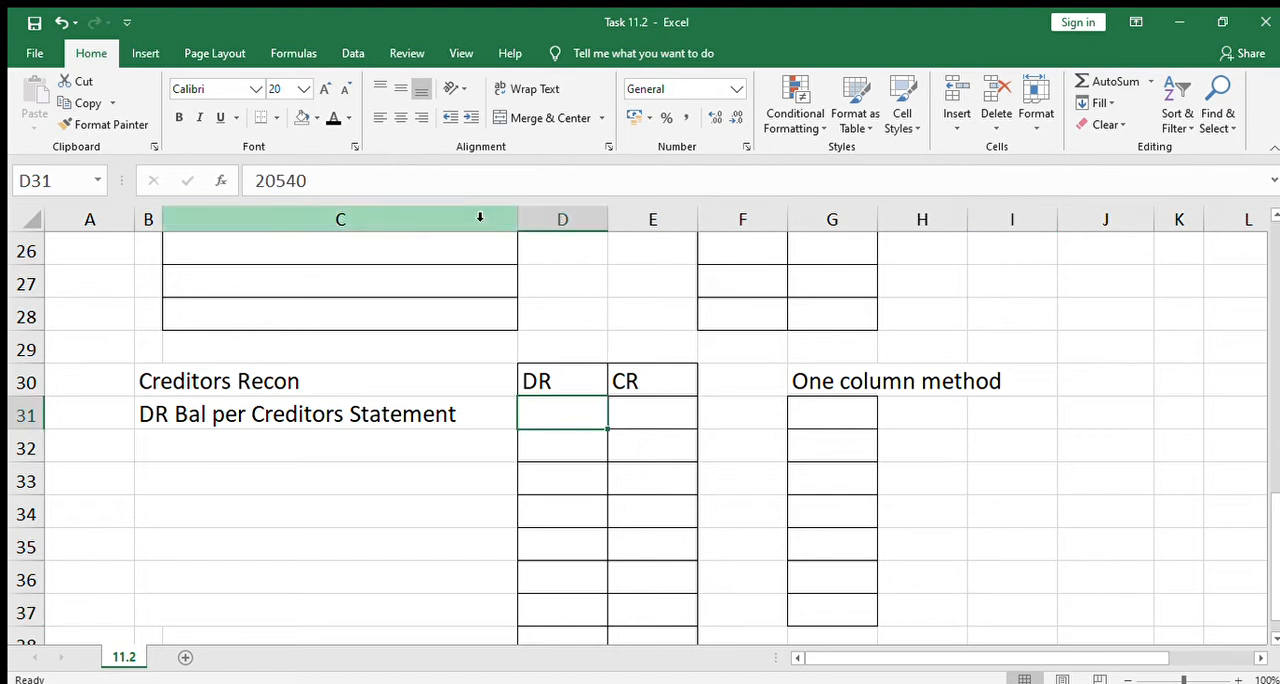
{"action": "left_click", "coordinate": [330, 118]}
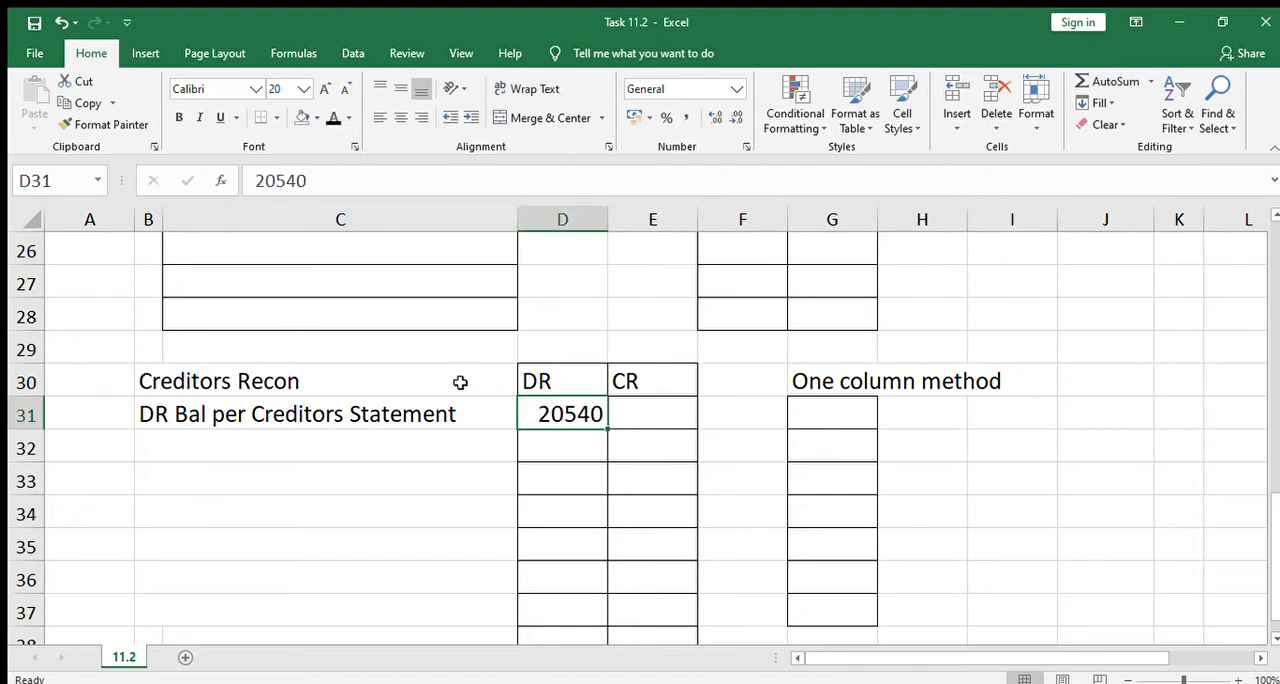
{"action": "left_click", "coordinate": [531, 479]}
{"action": "left_click", "coordinate": [578, 434]}
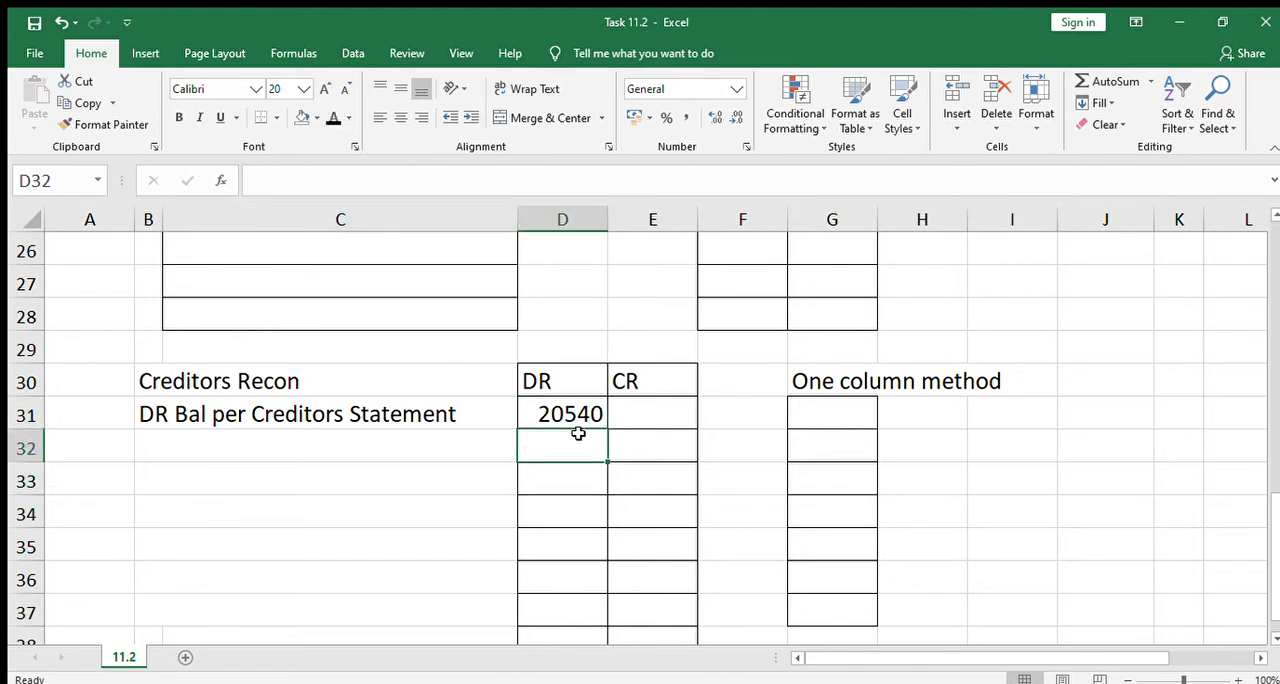
Reveal 20540 in G31, the first row of the one column method, with the black font colour
{"action": "left_click", "coordinate": [541, 411]}
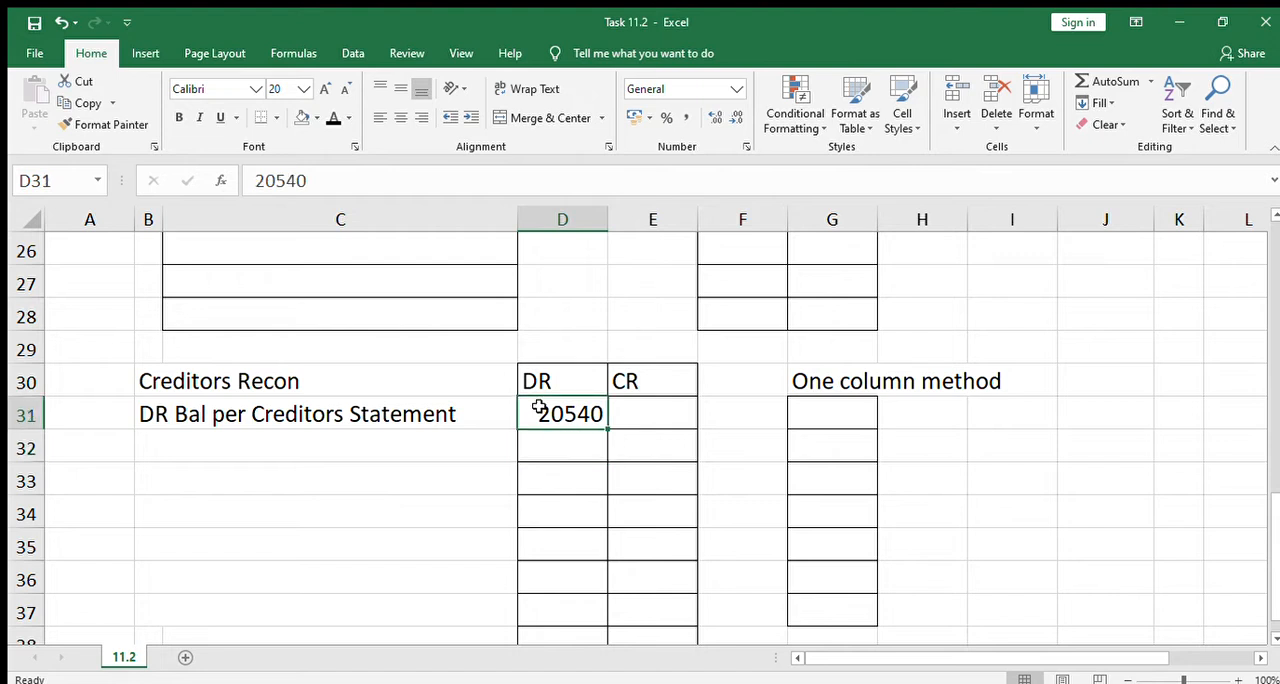
{"action": "left_click", "coordinate": [850, 407]}
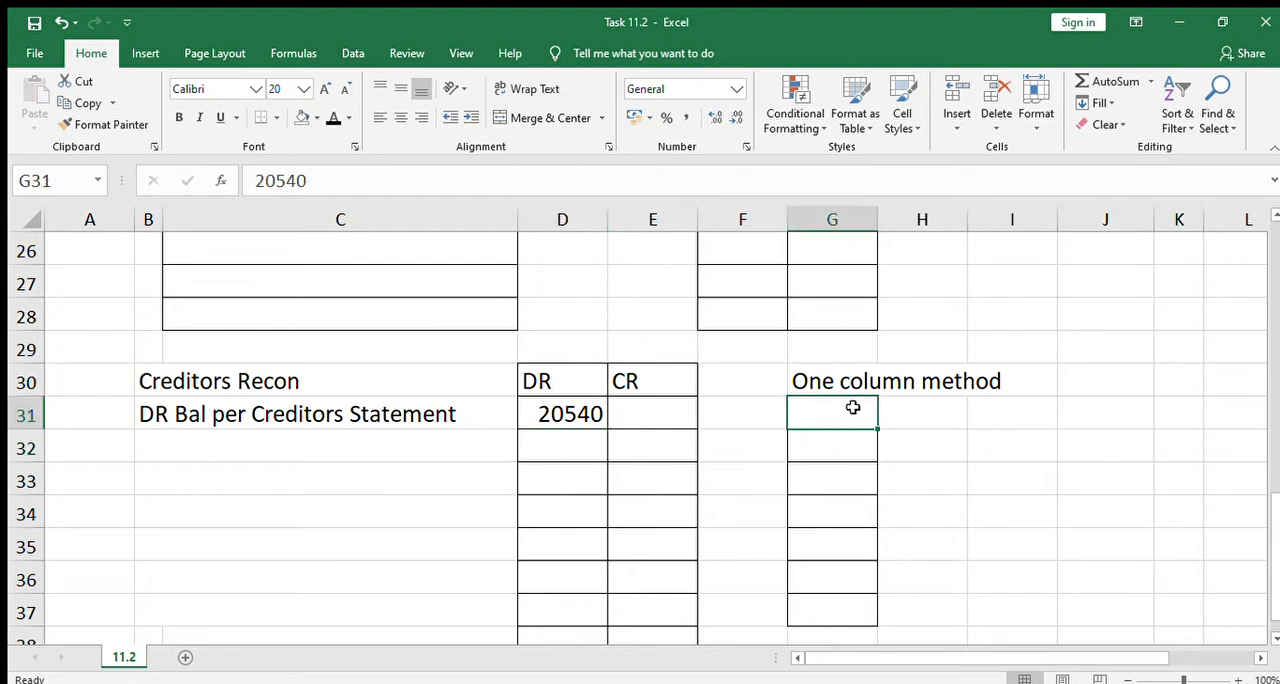
{"action": "left_click", "coordinate": [331, 119]}
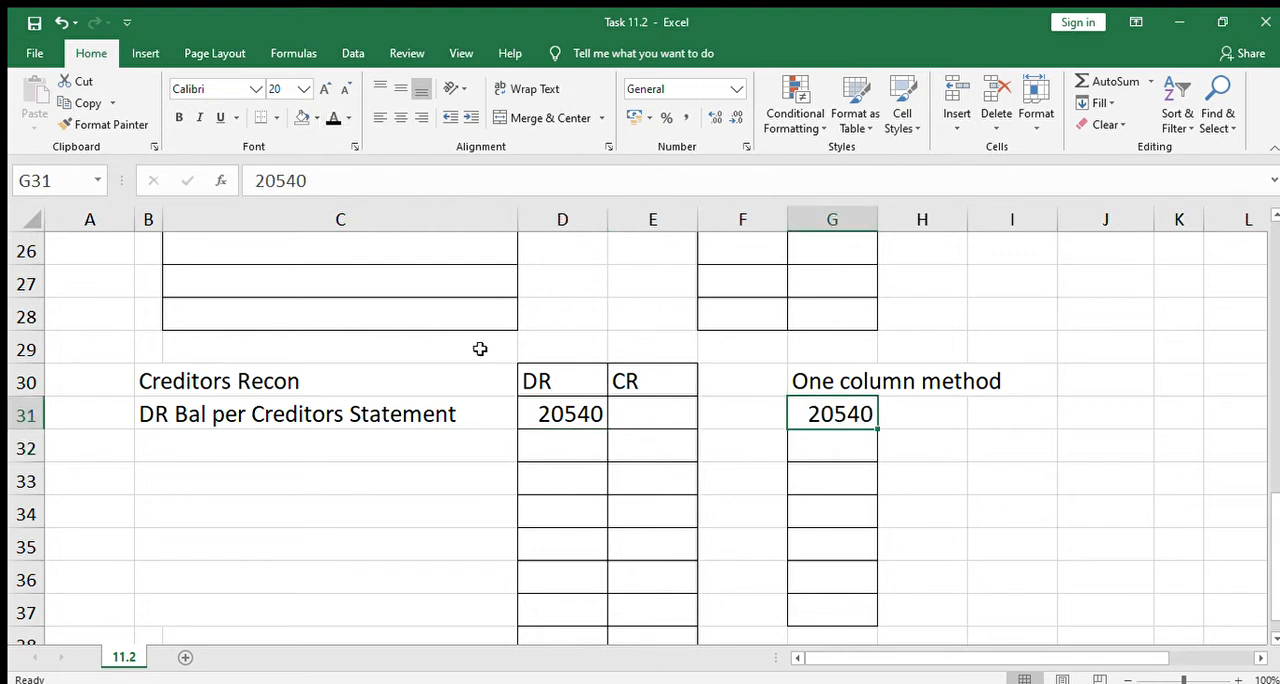
{"action": "left_click", "coordinate": [534, 469]}
Return to the Creditors Ledger section under 11.2.2, above the reconciliation
{"action": "key", "text": "Up"}
{"action": "key", "text": "Up"}
{"action": "key", "text": "Up"}
{"action": "key", "text": "Up"}
{"action": "key", "text": "Up"}
{"action": "key", "text": "Up"}
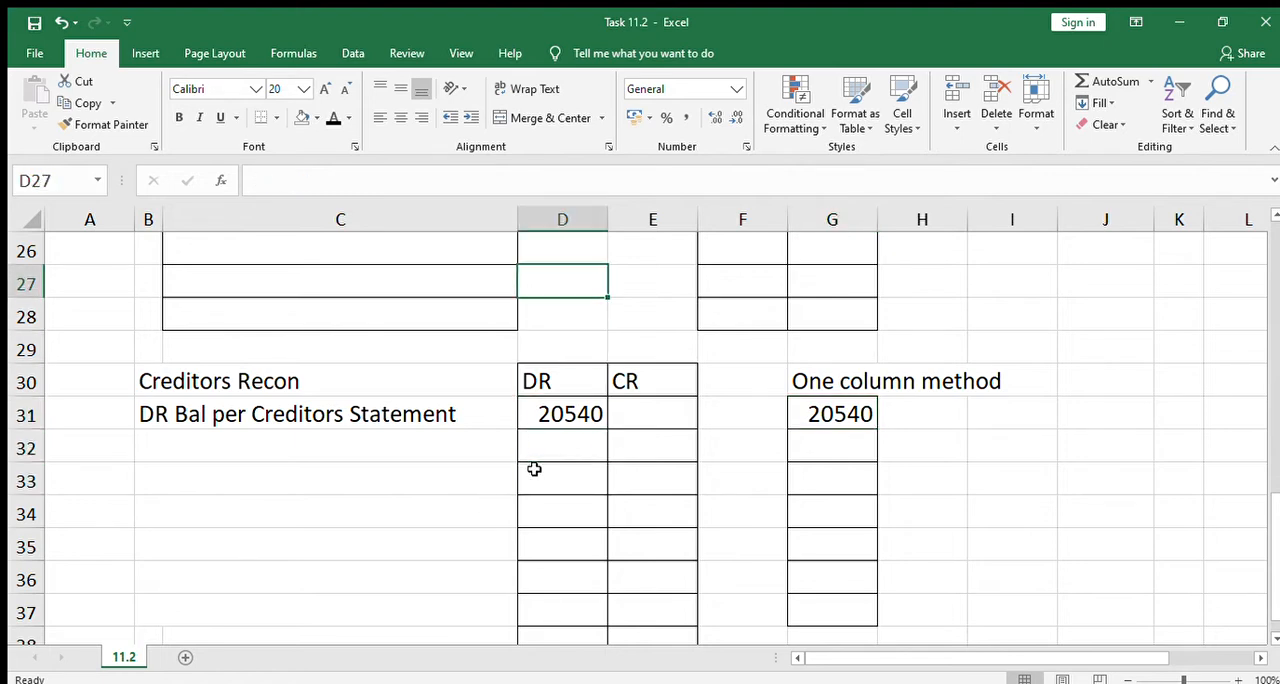
{"action": "key", "text": "Up"}
{"action": "key", "text": "Up"}
{"action": "key", "text": "Up"}
{"action": "key", "text": "Up"}
{"action": "key", "text": "Up"}
{"action": "key", "text": "Up"}
{"action": "key", "text": "Up"}
{"action": "key", "text": "Up"}
{"action": "key", "text": "Up"}
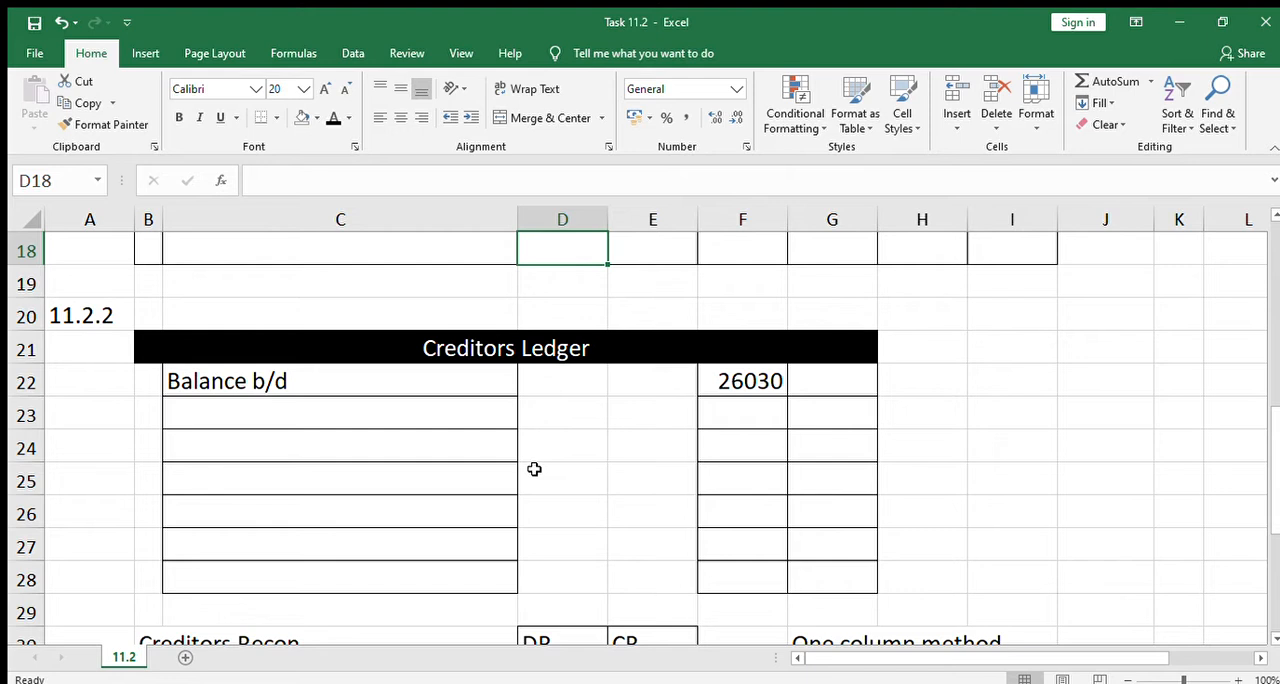
Reveal "Creditors Control (Umgeni Shoes)" in B5, the first row of the General Journal, with the black font colour
{"action": "key", "text": "Up"}
{"action": "key", "text": "Up"}
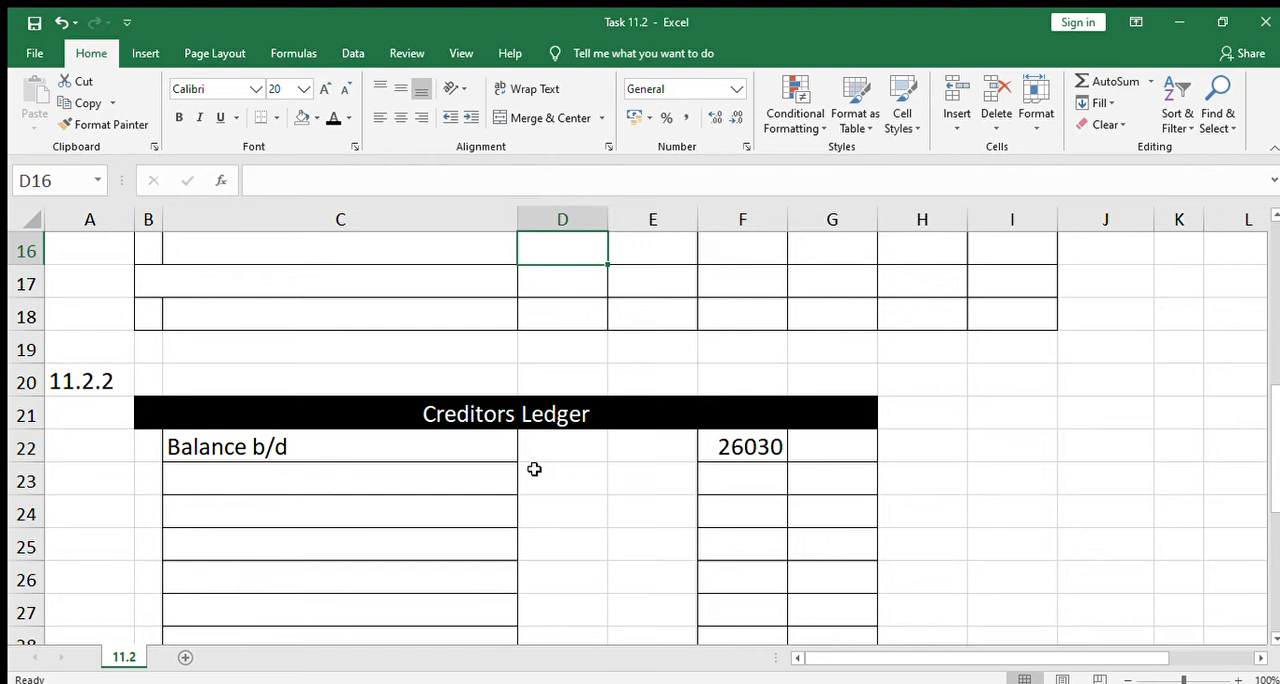
{"action": "key", "text": "Up"}
{"action": "key", "text": "Up"}
{"action": "key", "text": "Up"}
{"action": "key", "text": "Up"}
{"action": "key", "text": "Up"}
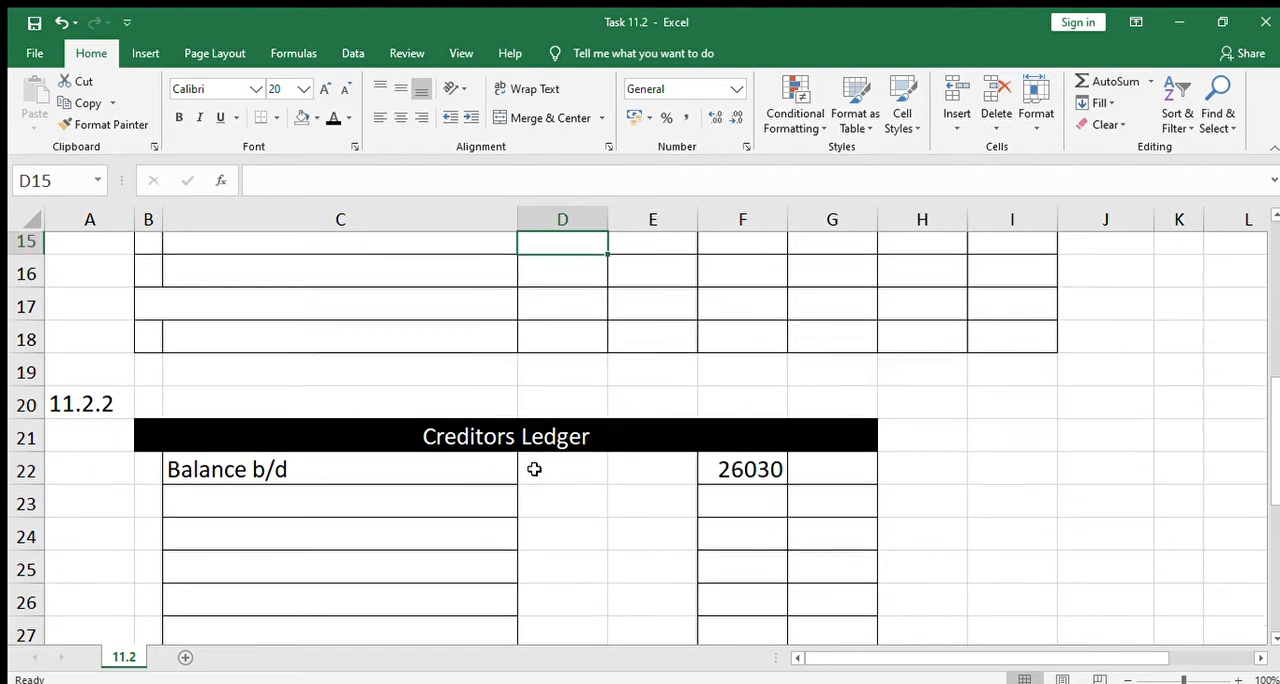
{"action": "key", "text": "Up"}
{"action": "key", "text": "Up"}
{"action": "key", "text": "Up"}
{"action": "key", "text": "Up"}
{"action": "key", "text": "Up"}
{"action": "key", "text": "Up"}
{"action": "key", "text": "Up"}
{"action": "key", "text": "Up"}
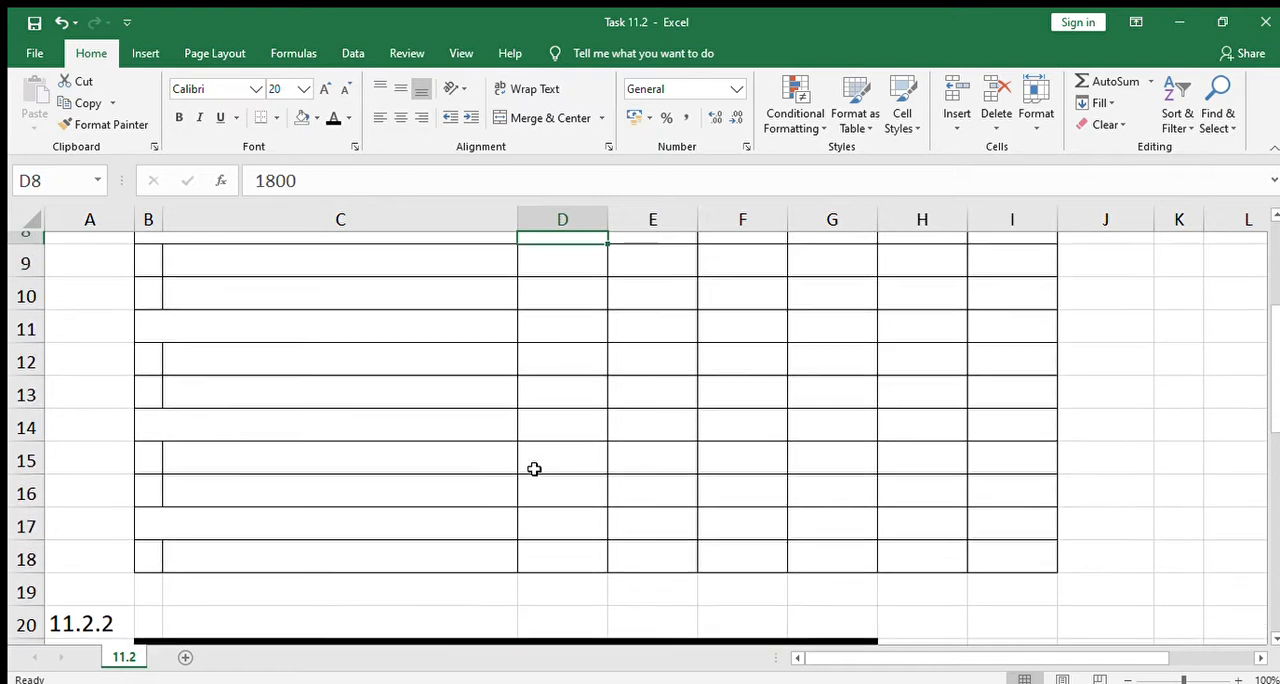
{"action": "key", "text": "Down"}
{"action": "key", "text": "Down"}
{"action": "key", "text": "Down"}
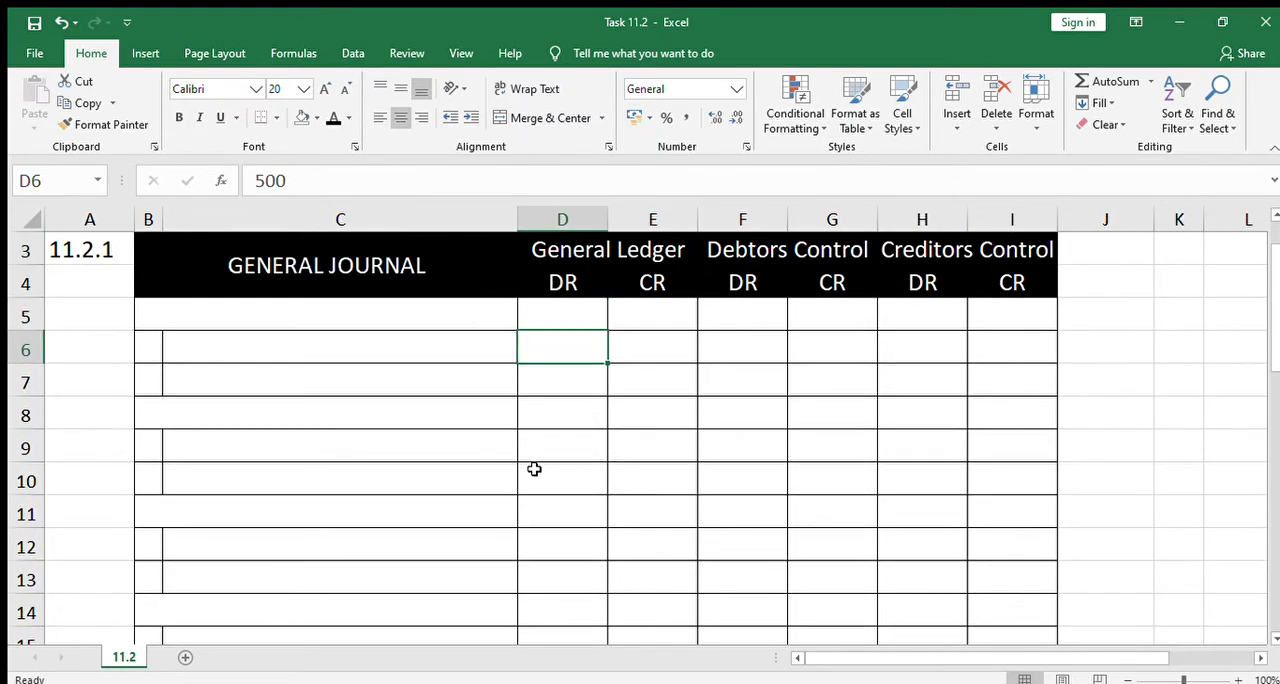
{"action": "key", "text": "Left"}
{"action": "key", "text": "Left"}
{"action": "key", "text": "Right"}
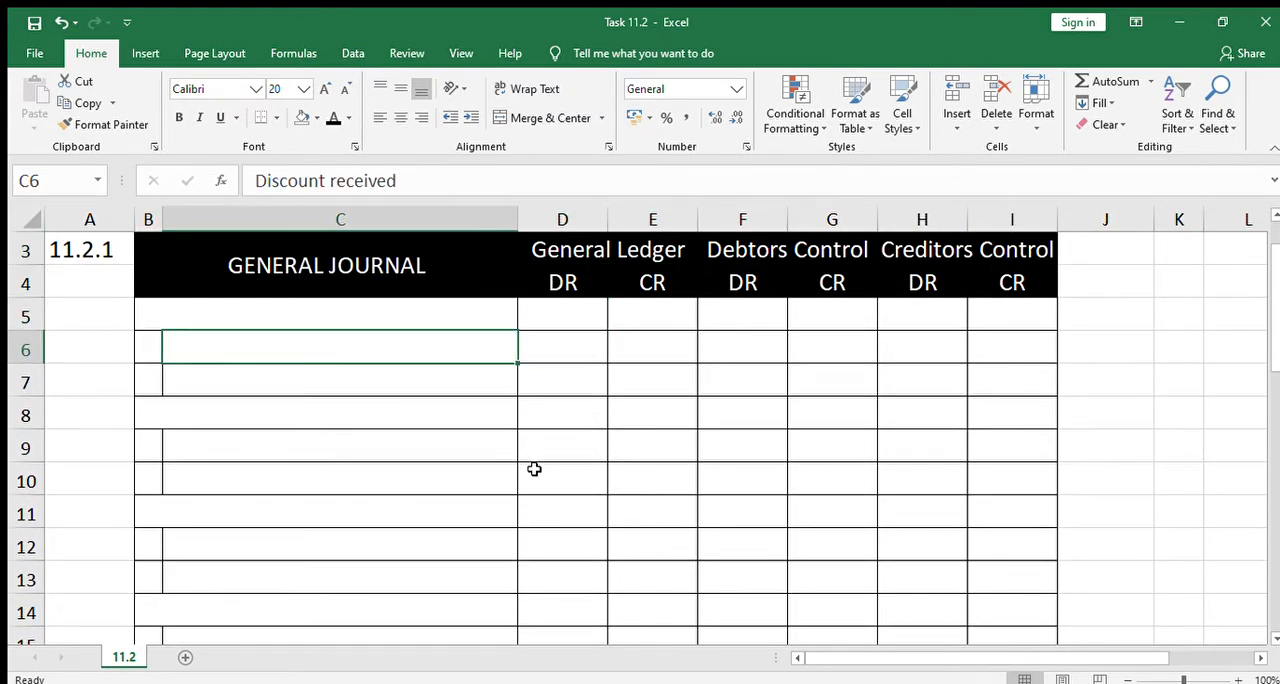
{"action": "key", "text": "Left"}
{"action": "key", "text": "Right"}
{"action": "left_click", "coordinate": [148, 343]}
{"action": "left_click", "coordinate": [187, 346]}
{"action": "left_click", "coordinate": [228, 310]}
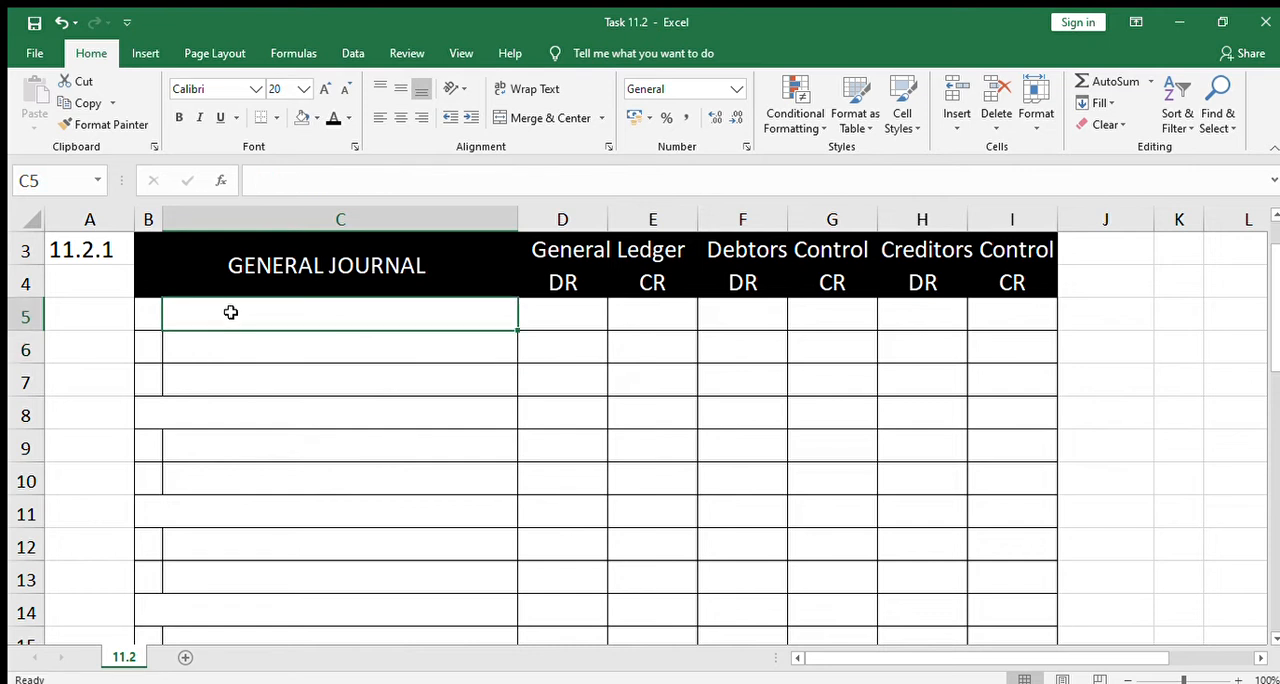
{"action": "left_click", "coordinate": [137, 313]}
{"action": "left_click", "coordinate": [334, 119]}
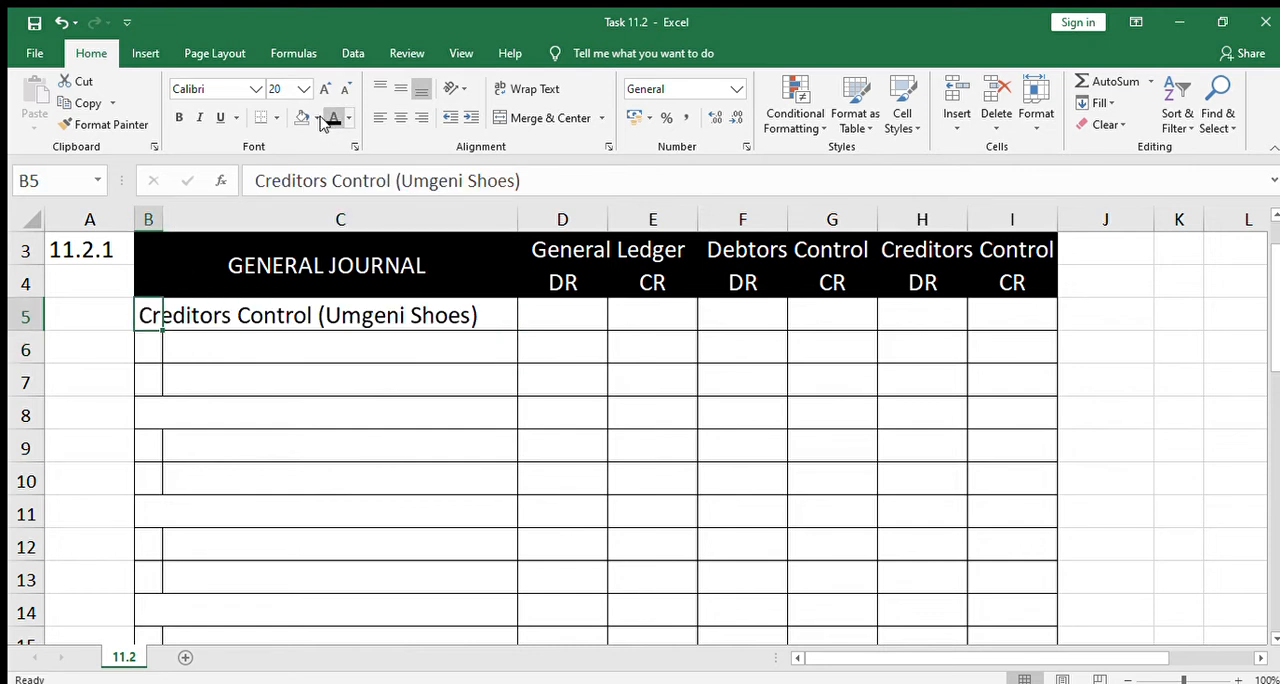
Make the C6 font black to reveal "Discount received" below the Creditors Control entry in the General Journal
{"action": "left_click", "coordinate": [289, 347]}
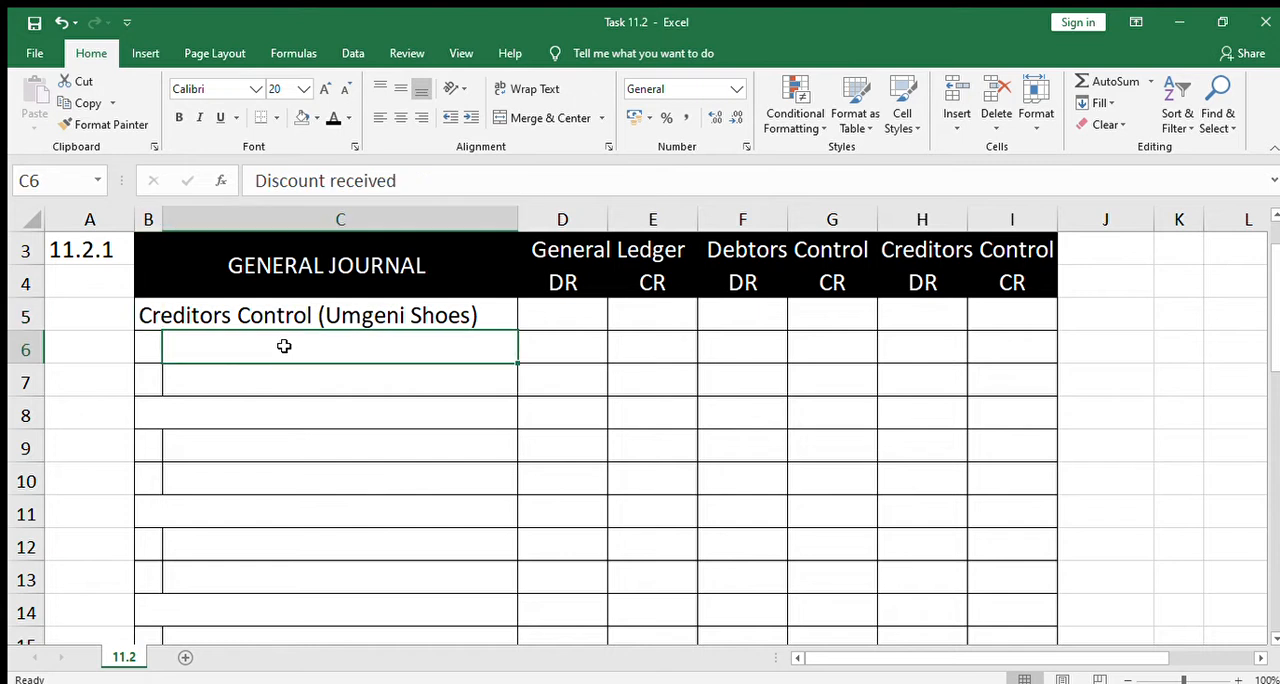
{"action": "left_click", "coordinate": [555, 371]}
{"action": "left_click", "coordinate": [419, 351]}
{"action": "left_click", "coordinate": [332, 117]}
{"action": "left_click", "coordinate": [581, 412]}
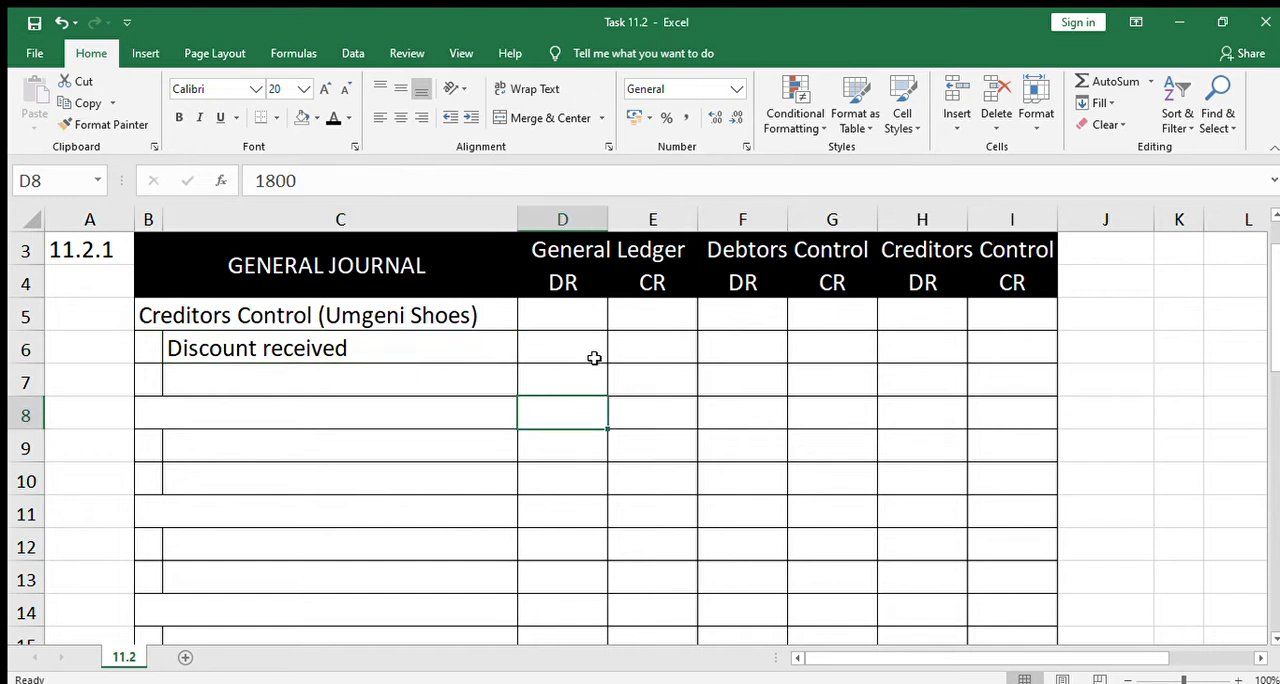
Reveal the General Ledger amounts of 500 DR and 500 CR by applying the black font colour to D5:E6
{"action": "left_click_drag", "start_coordinate": [574, 316], "coordinate": [632, 342]}
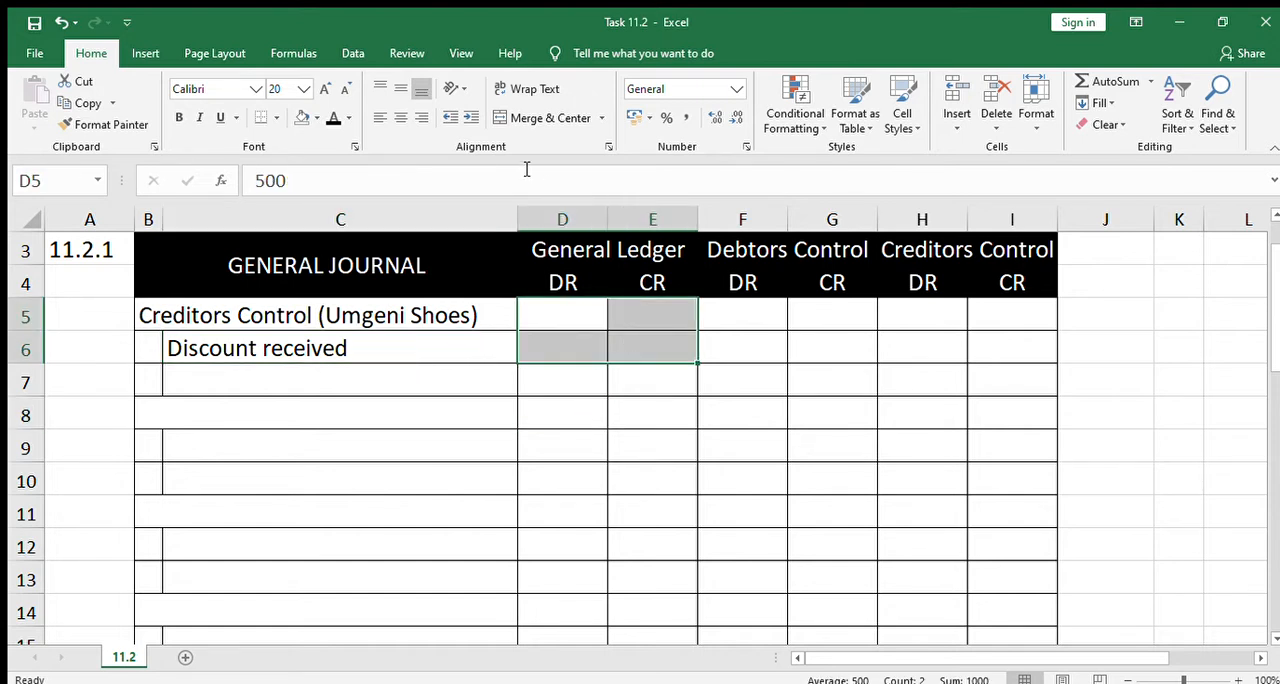
{"action": "left_click", "coordinate": [334, 117]}
{"action": "left_click", "coordinate": [709, 436]}
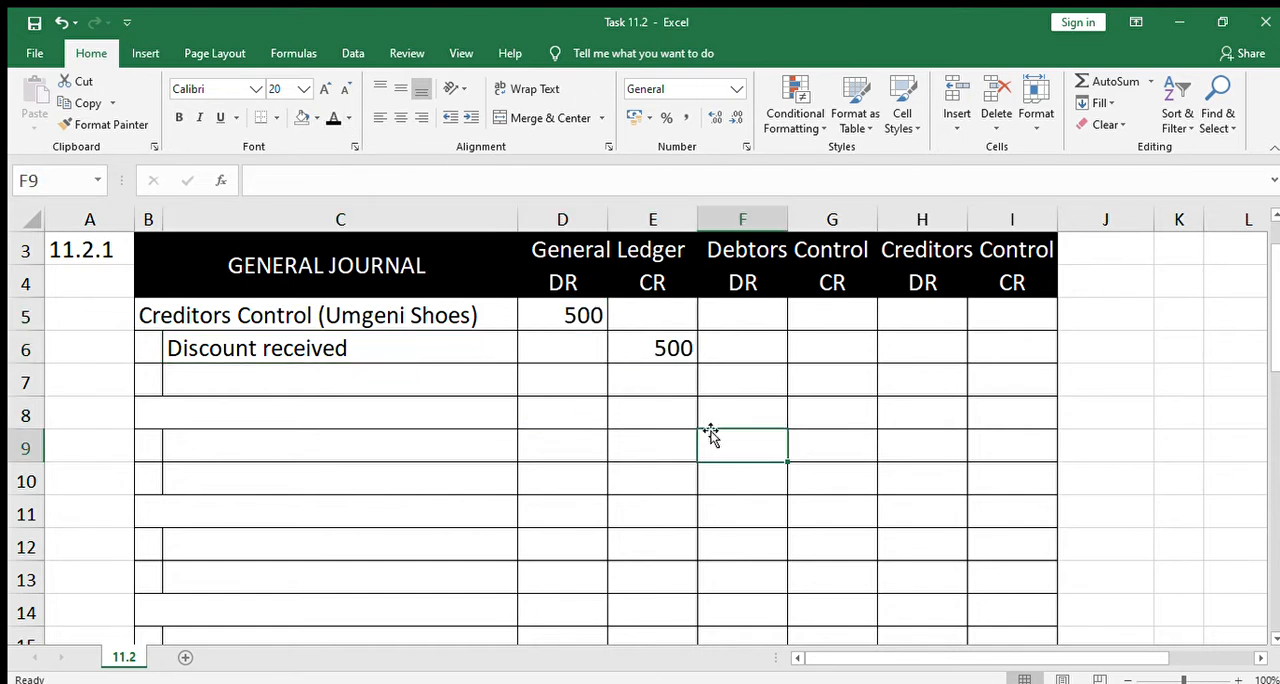
Reveal 500 in H5, the DR column of Creditors Control, with the black font colour
{"action": "left_click", "coordinate": [942, 319]}
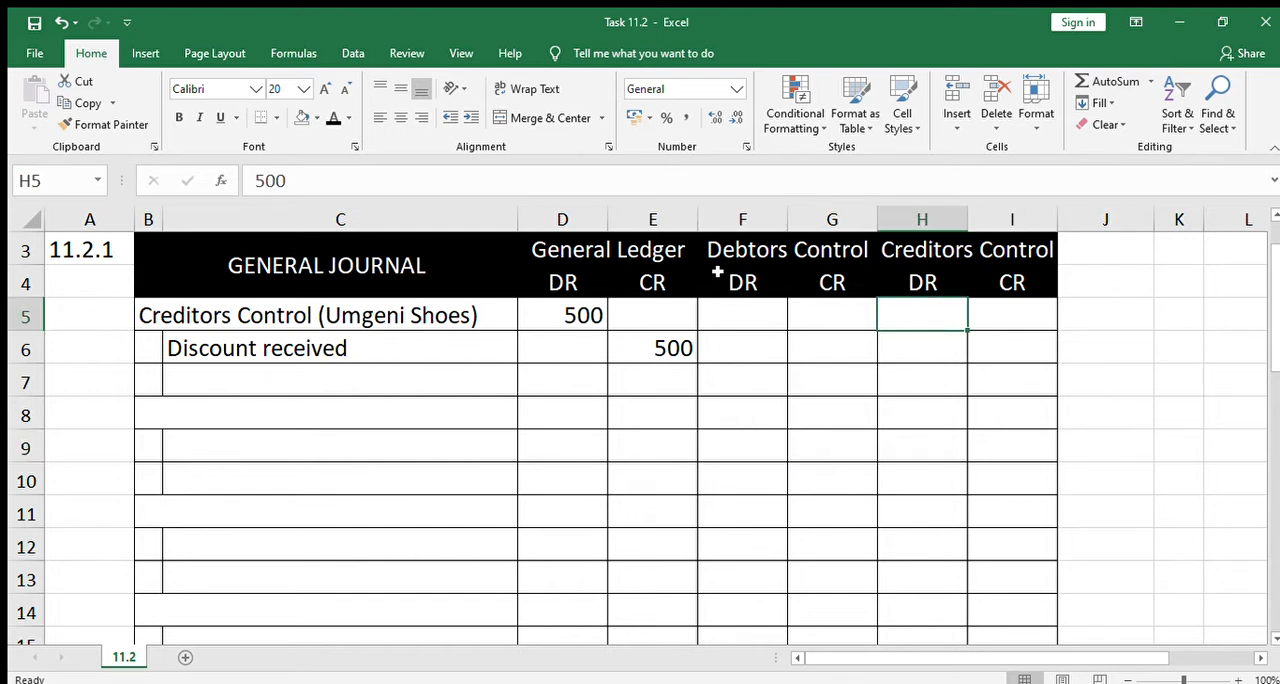
{"action": "left_click", "coordinate": [332, 118]}
{"action": "left_click", "coordinate": [610, 404]}
{"action": "left_click", "coordinate": [444, 376]}
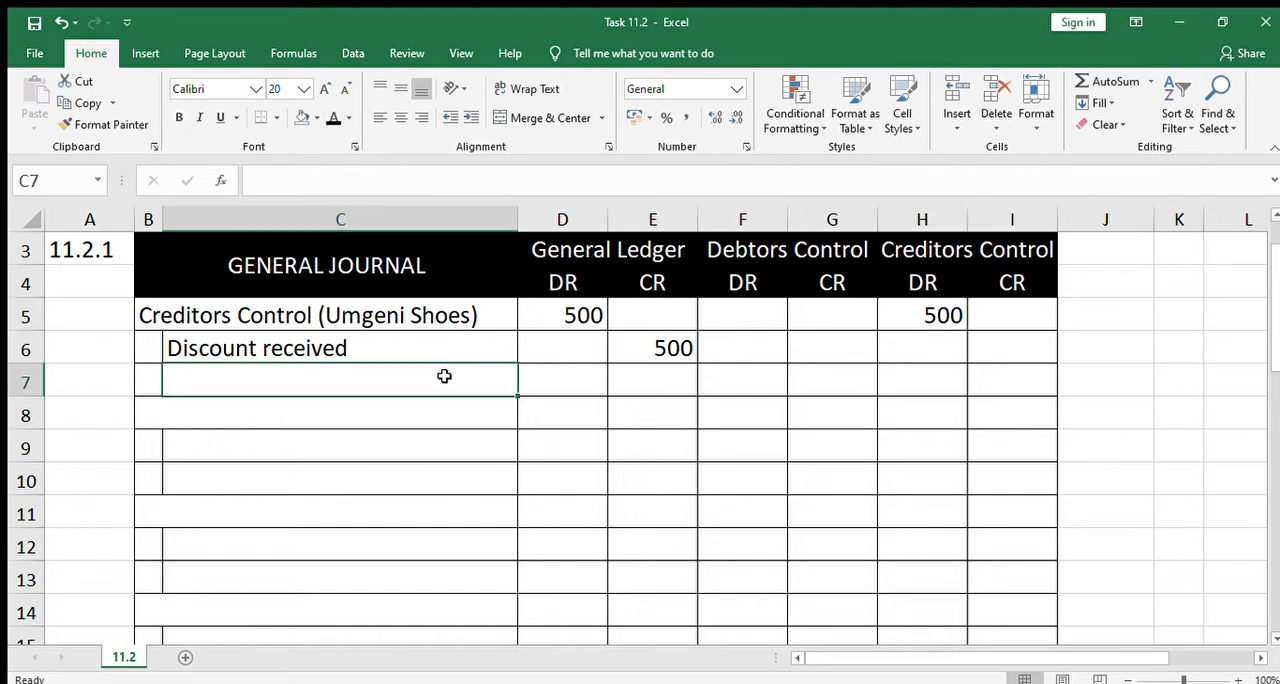
{"action": "left_click", "coordinate": [466, 437]}
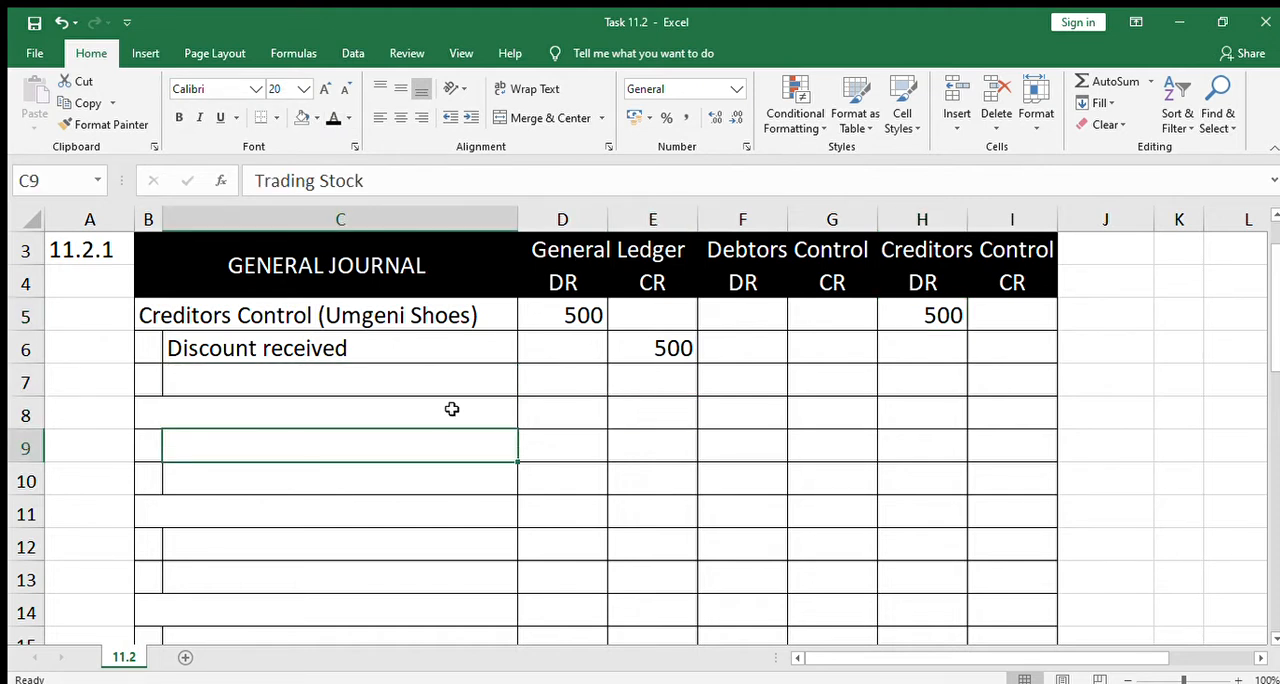
{"action": "left_click", "coordinate": [451, 410]}
{"action": "left_click", "coordinate": [149, 398]}
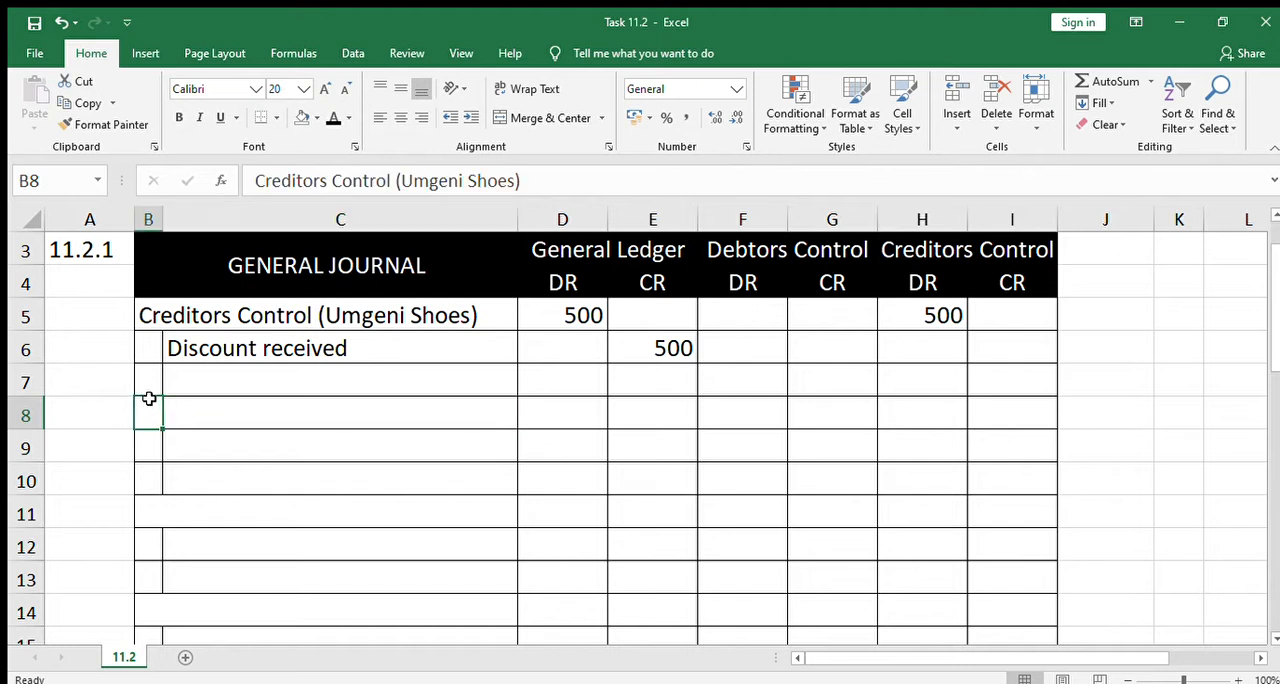
{"action": "left_click", "coordinate": [151, 374]}
{"action": "left_click", "coordinate": [326, 414]}
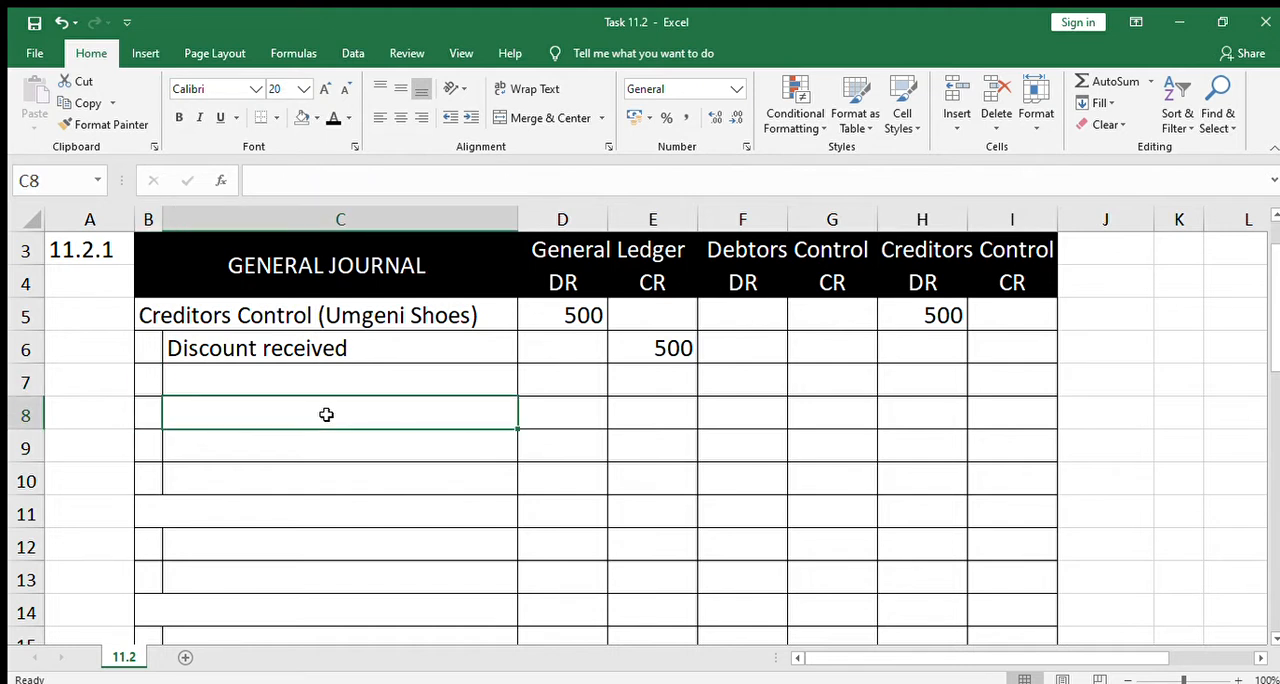
Reveal "Disc received" in C23 under Balance b/d in the Creditors Ledger by making its font black
{"action": "key", "text": "Down"}
{"action": "key", "text": "Down"}
{"action": "key", "text": "Down"}
{"action": "key", "text": "Down"}
{"action": "key", "text": "Down"}
{"action": "key", "text": "Down"}
{"action": "key", "text": "Down"}
{"action": "key", "text": "Down"}
{"action": "key", "text": "Down"}
{"action": "key", "text": "Down"}
{"action": "key", "text": "Down"}
{"action": "key", "text": "Down"}
{"action": "key", "text": "Down"}
{"action": "key", "text": "Down"}
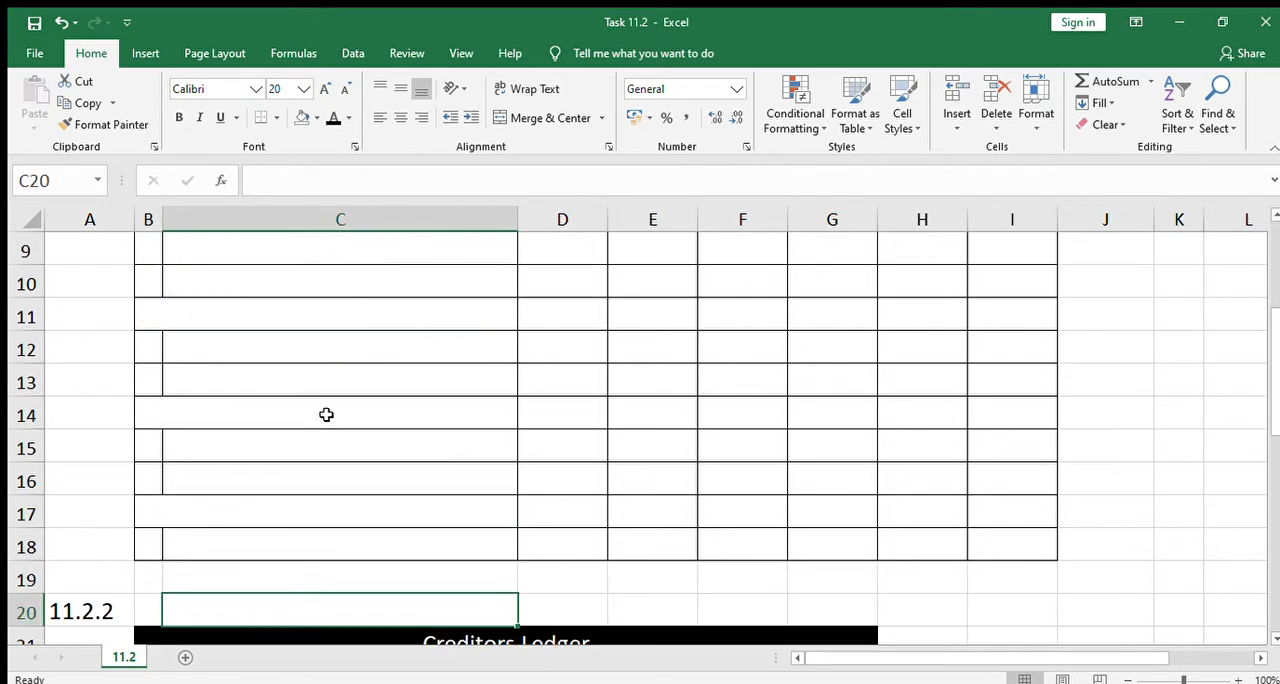
{"action": "key", "text": "Down"}
{"action": "key", "text": "Down"}
{"action": "key", "text": "Down"}
{"action": "key", "text": "Down"}
{"action": "key", "text": "Down"}
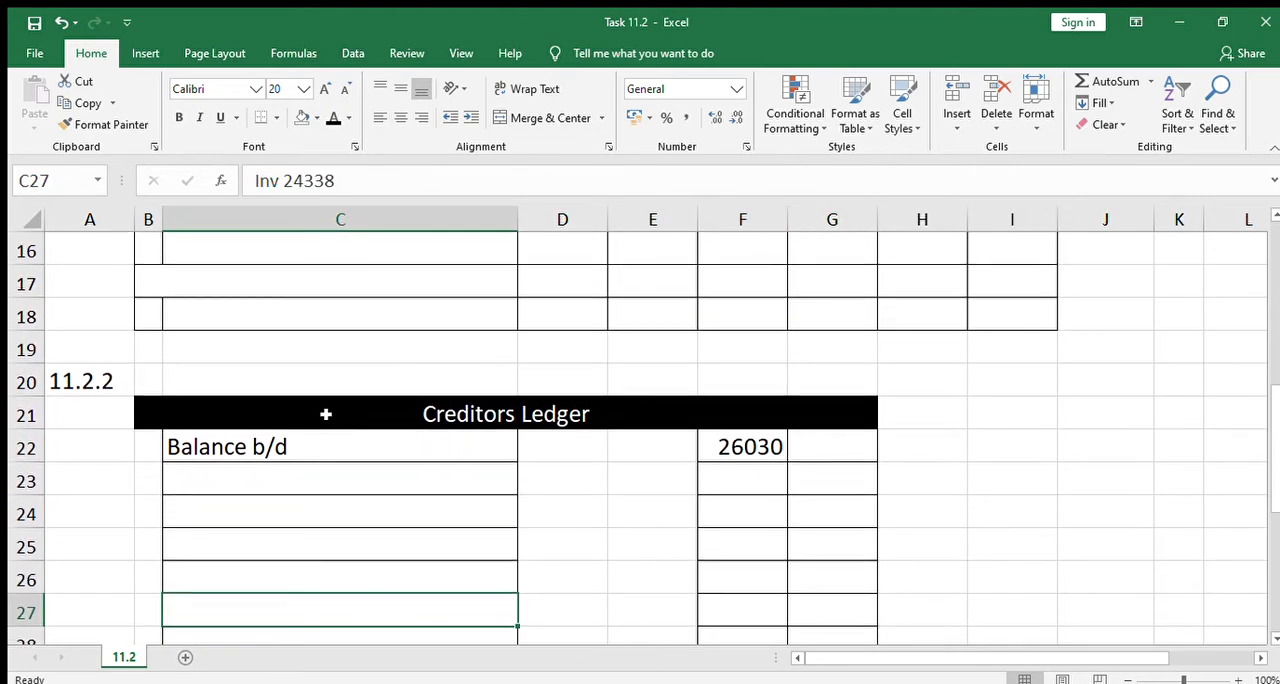
{"action": "key", "text": "Up"}
{"action": "key", "text": "Up"}
{"action": "key", "text": "Up"}
{"action": "key", "text": "Up"}
{"action": "key", "text": "Up"}
{"action": "key", "text": "Up"}
{"action": "key", "text": "Up"}
{"action": "key", "text": "Up"}
{"action": "key", "text": "Up"}
{"action": "key", "text": "Up"}
{"action": "key", "text": "Up"}
{"action": "key", "text": "Up"}
{"action": "key", "text": "Up"}
{"action": "key", "text": "Up"}
{"action": "key", "text": "Up"}
{"action": "key", "text": "Up"}
{"action": "key", "text": "Up"}
{"action": "key", "text": "Up"}
{"action": "key", "text": "Up"}
{"action": "key", "text": "Up"}
{"action": "key", "text": "Up"}
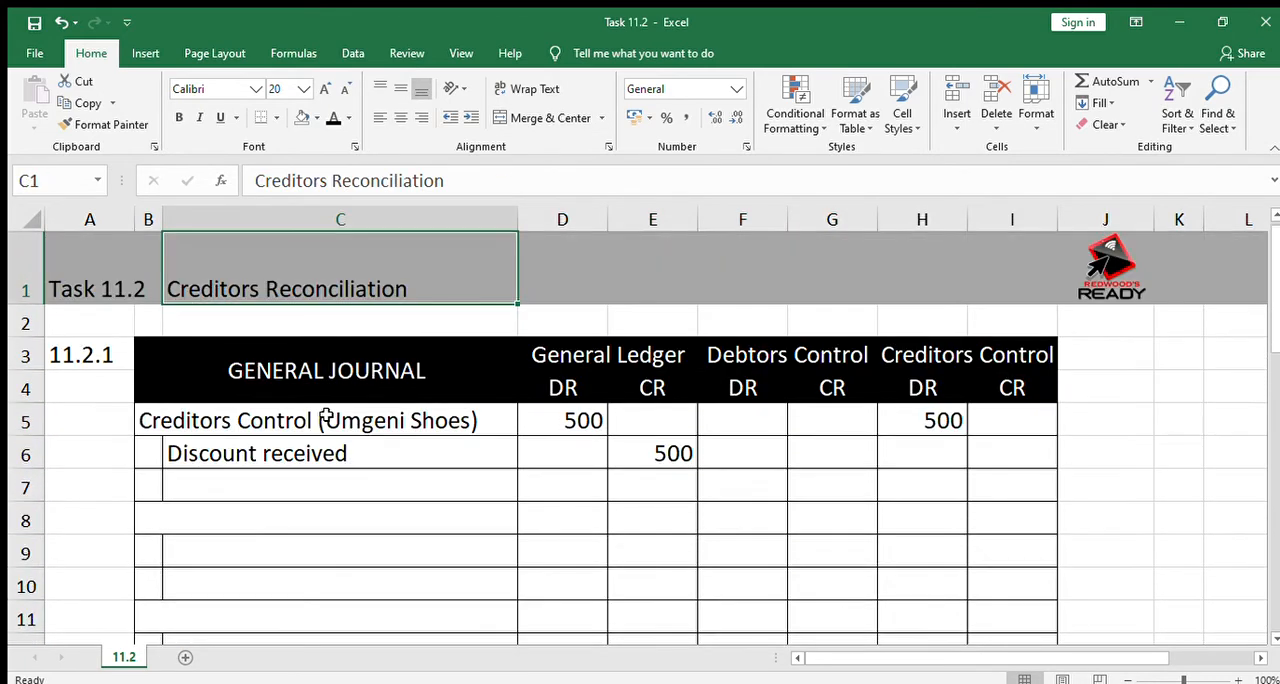
{"action": "key", "text": "Down"}
{"action": "key", "text": "Down"}
{"action": "key", "text": "Down"}
{"action": "key", "text": "Down"}
{"action": "key", "text": "Down"}
{"action": "key", "text": "Down"}
{"action": "key", "text": "Down"}
{"action": "key", "text": "Down"}
{"action": "key", "text": "Down"}
{"action": "key", "text": "Down"}
{"action": "key", "text": "Down"}
{"action": "key", "text": "Down"}
{"action": "key", "text": "Down"}
{"action": "key", "text": "Down"}
{"action": "key", "text": "Down"}
{"action": "key", "text": "Down"}
{"action": "key", "text": "Down"}
{"action": "key", "text": "Down"}
{"action": "key", "text": "Down"}
{"action": "key", "text": "Down"}
{"action": "key", "text": "Down"}
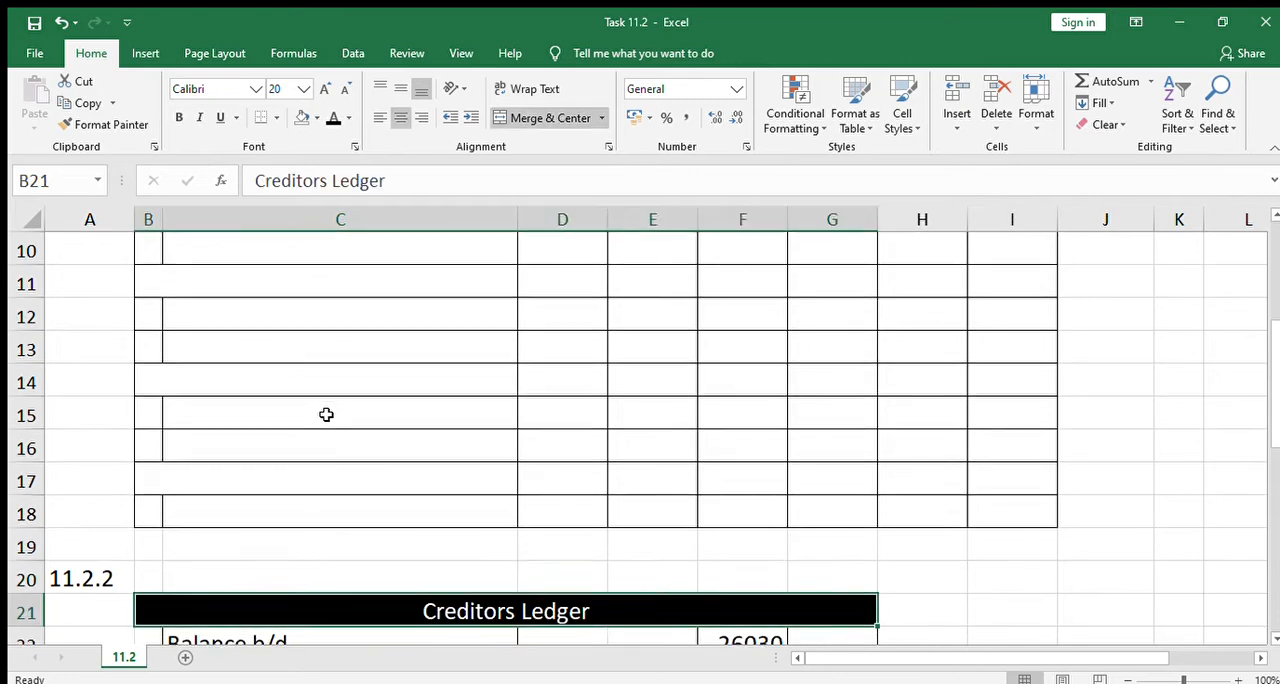
{"action": "key", "text": "Down"}
{"action": "key", "text": "Down"}
{"action": "key", "text": "Down"}
{"action": "key", "text": "Down"}
{"action": "key", "text": "Down"}
{"action": "key", "text": "Down"}
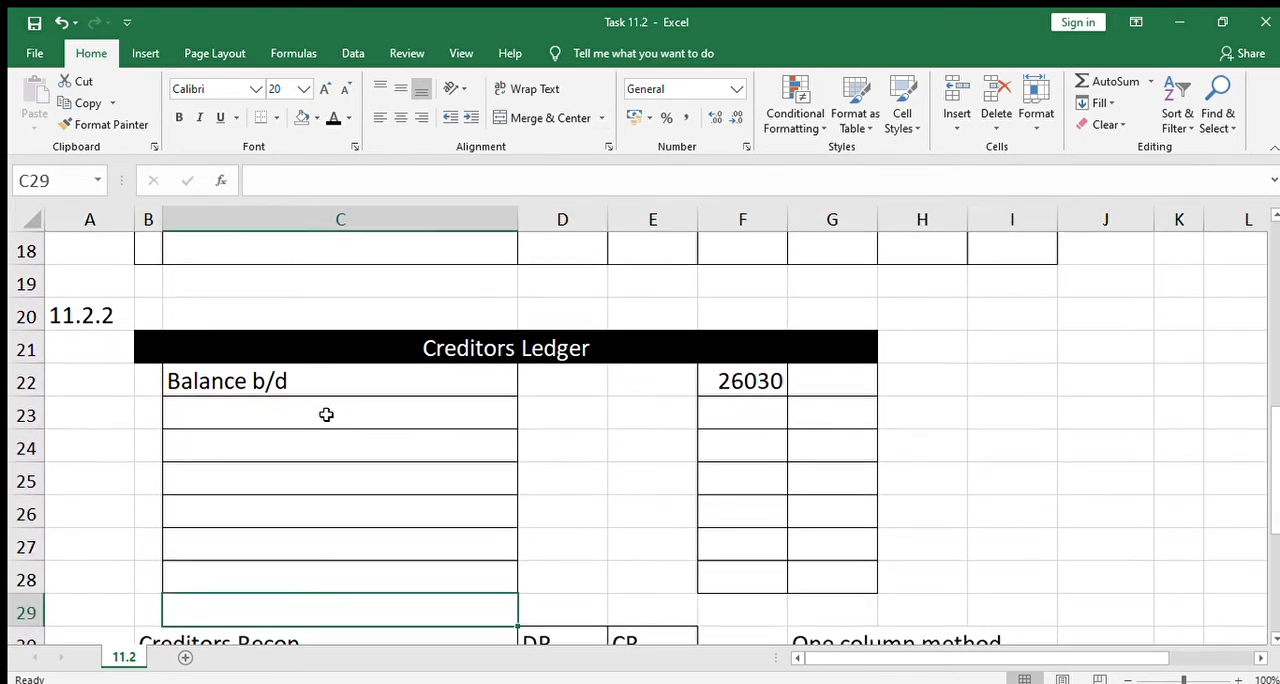
{"action": "key", "text": "Up"}
{"action": "key", "text": "Up"}
{"action": "key", "text": "Up"}
{"action": "key", "text": "Up"}
{"action": "key", "text": "Up"}
{"action": "key", "text": "Up"}
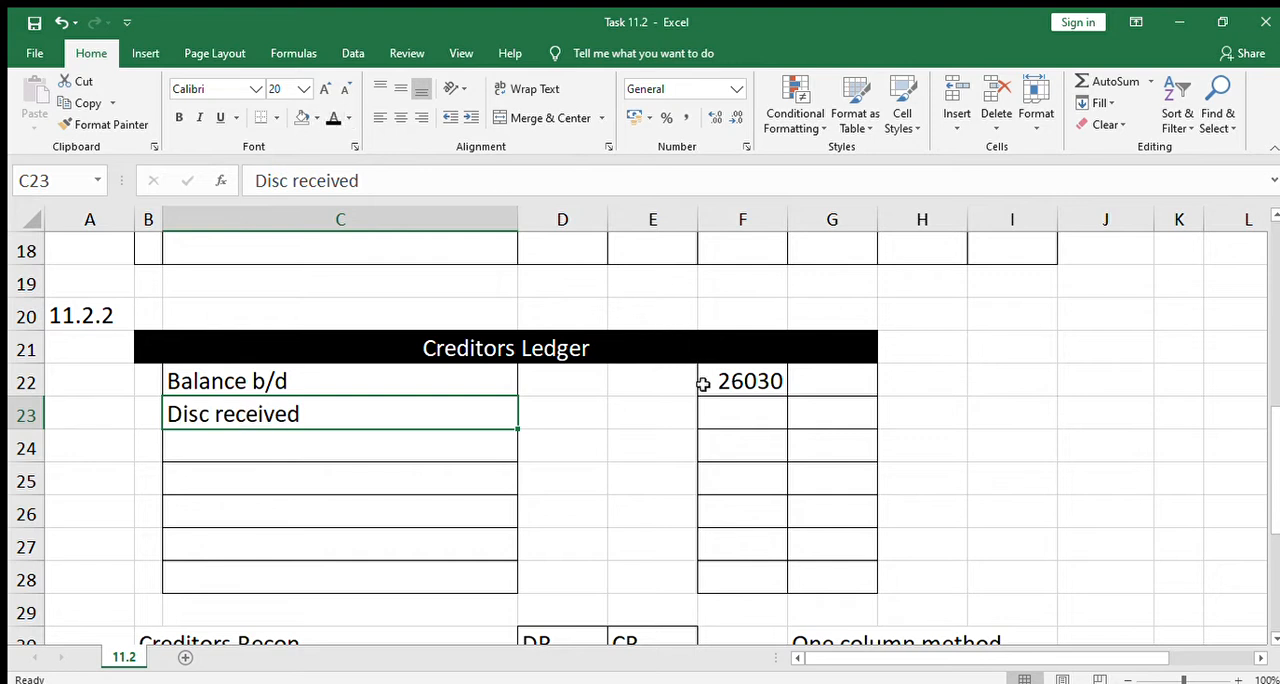
Apply the black font colour to F23 and G23 to reveal -500 and DR for the discount received
{"action": "left_click", "coordinate": [720, 410]}
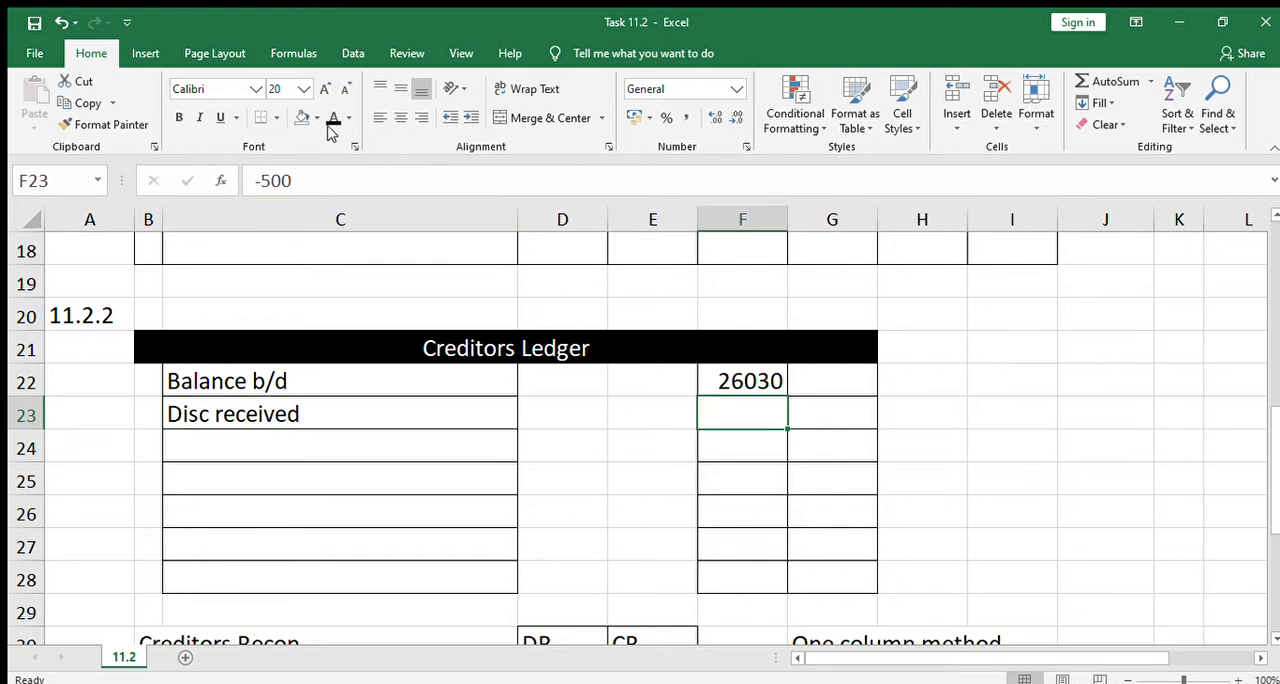
{"action": "left_click", "coordinate": [829, 408]}
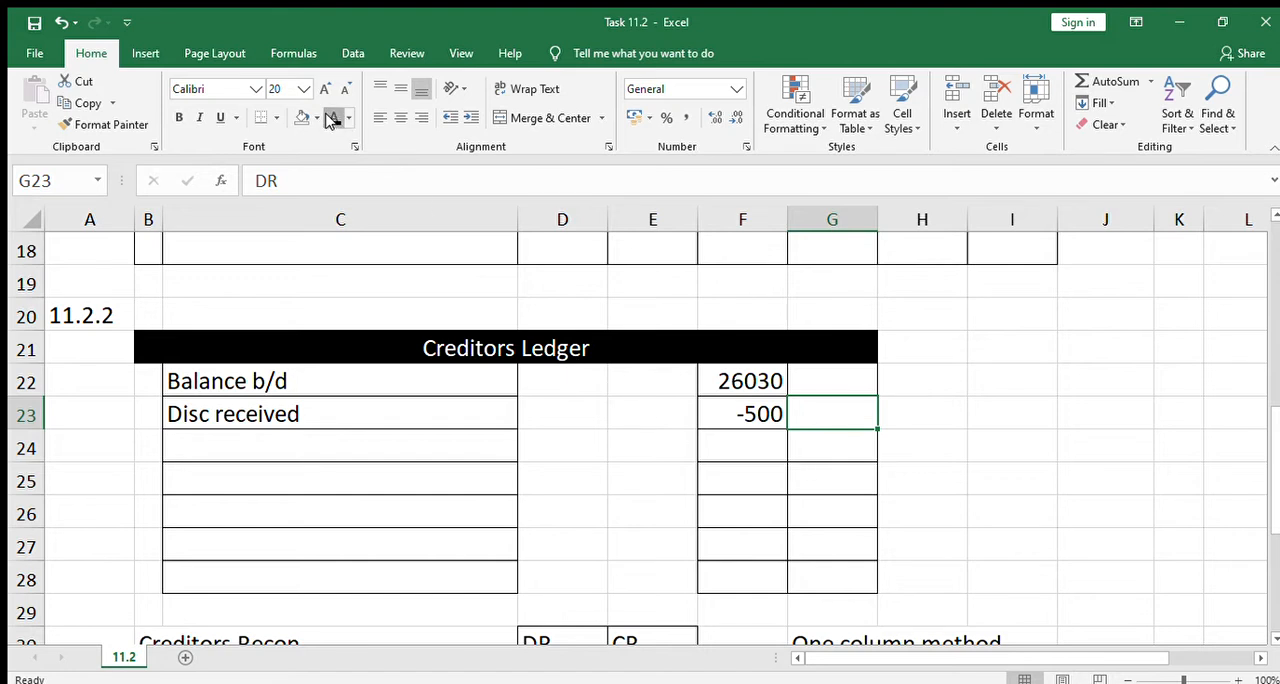
{"action": "left_click", "coordinate": [643, 433]}
{"action": "left_click", "coordinate": [762, 434]}
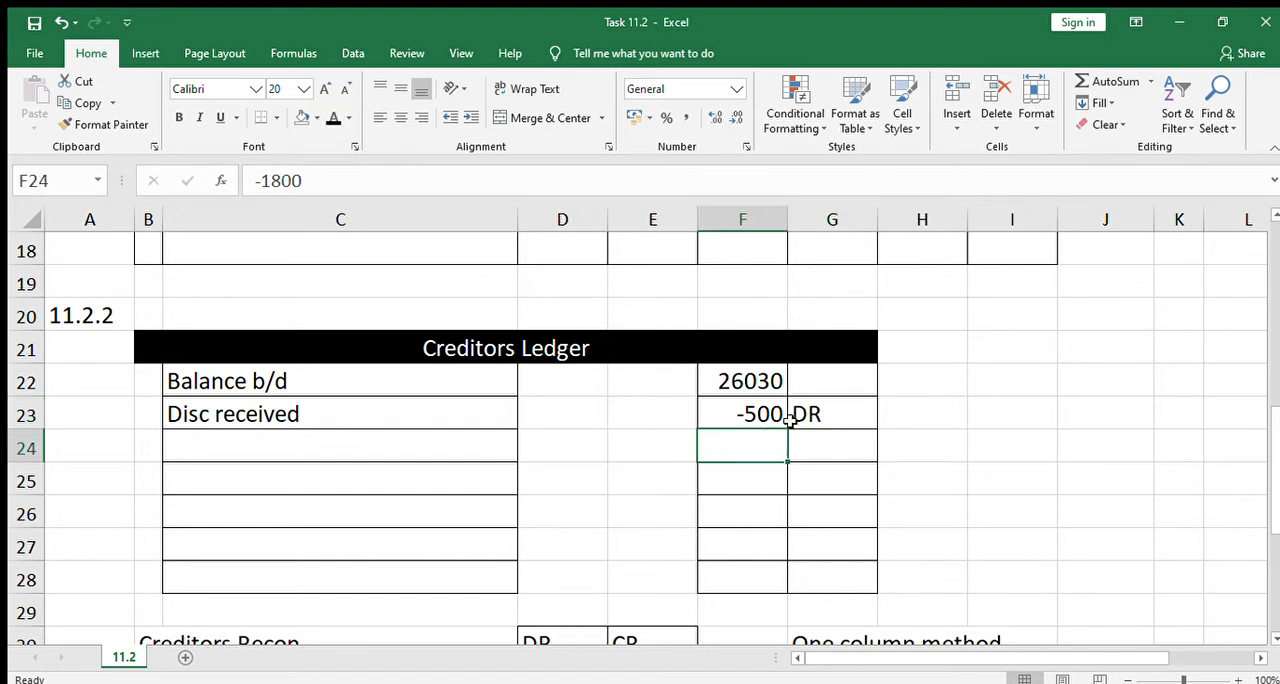
{"action": "left_click", "coordinate": [792, 412]}
{"action": "left_click", "coordinate": [764, 388]}
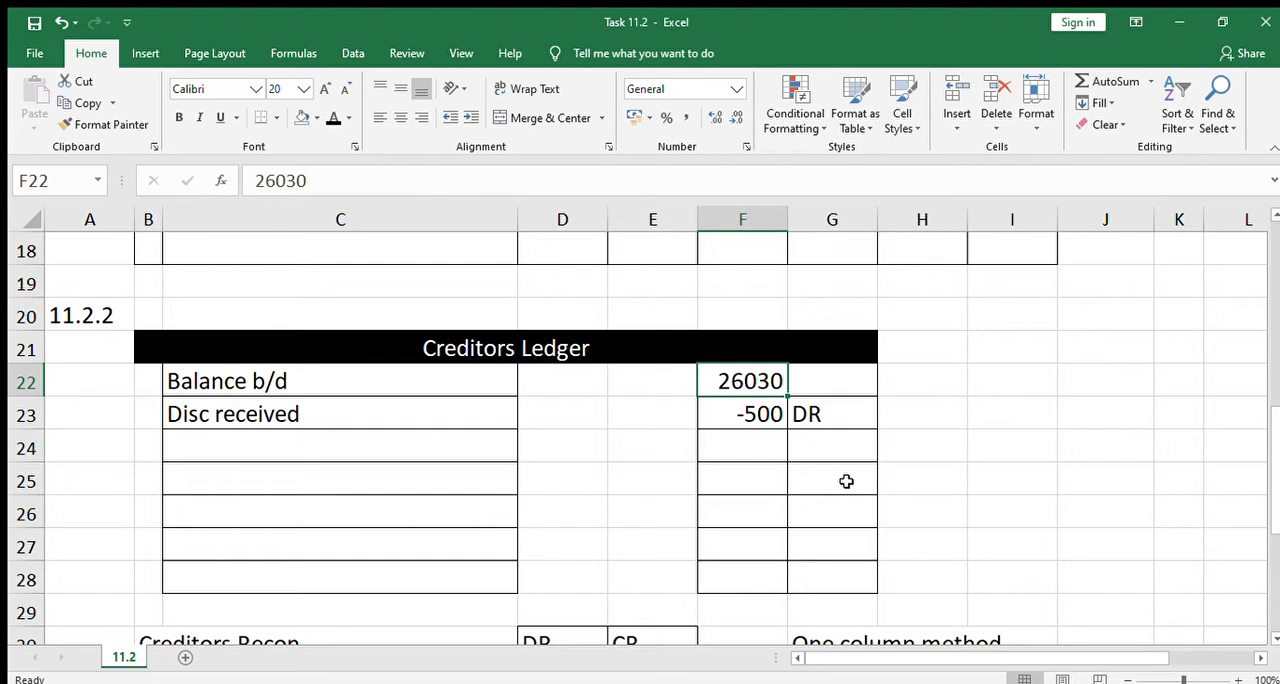
Check the discount received entry in the General Journal under 11.2.1
{"action": "key", "text": "Down"}
{"action": "key", "text": "Up"}
{"action": "key", "text": "Up"}
{"action": "key", "text": "Up"}
{"action": "key", "text": "Up"}
{"action": "key", "text": "Up"}
{"action": "key", "text": "Up"}
{"action": "key", "text": "Up"}
{"action": "key", "text": "Up"}
{"action": "key", "text": "Up"}
{"action": "key", "text": "Up"}
{"action": "key", "text": "Up"}
{"action": "key", "text": "Up"}
{"action": "key", "text": "Up"}
{"action": "key", "text": "Up"}
{"action": "key", "text": "Up"}
{"action": "key", "text": "Up"}
{"action": "key", "text": "Up"}
{"action": "key", "text": "Up"}
{"action": "key", "text": "Up"}
{"action": "key", "text": "Up"}
{"action": "key", "text": "Up"}
{"action": "key", "text": "Up"}
{"action": "key", "text": "Down"}
{"action": "key", "text": "Down"}
{"action": "key", "text": "Down"}
{"action": "key", "text": "Down"}
{"action": "key", "text": "Down"}
{"action": "key", "text": "Down"}
{"action": "key", "text": "Down"}
{"action": "key", "text": "Down"}
{"action": "key", "text": "Down"}
{"action": "key", "text": "Down"}
{"action": "key", "text": "Down"}
{"action": "key", "text": "Down"}
{"action": "key", "text": "Down"}
{"action": "key", "text": "Down"}
{"action": "key", "text": "Down"}
{"action": "key", "text": "Down"}
{"action": "key", "text": "Down"}
{"action": "key", "text": "Down"}
{"action": "key", "text": "Down"}
{"action": "key", "text": "Down"}
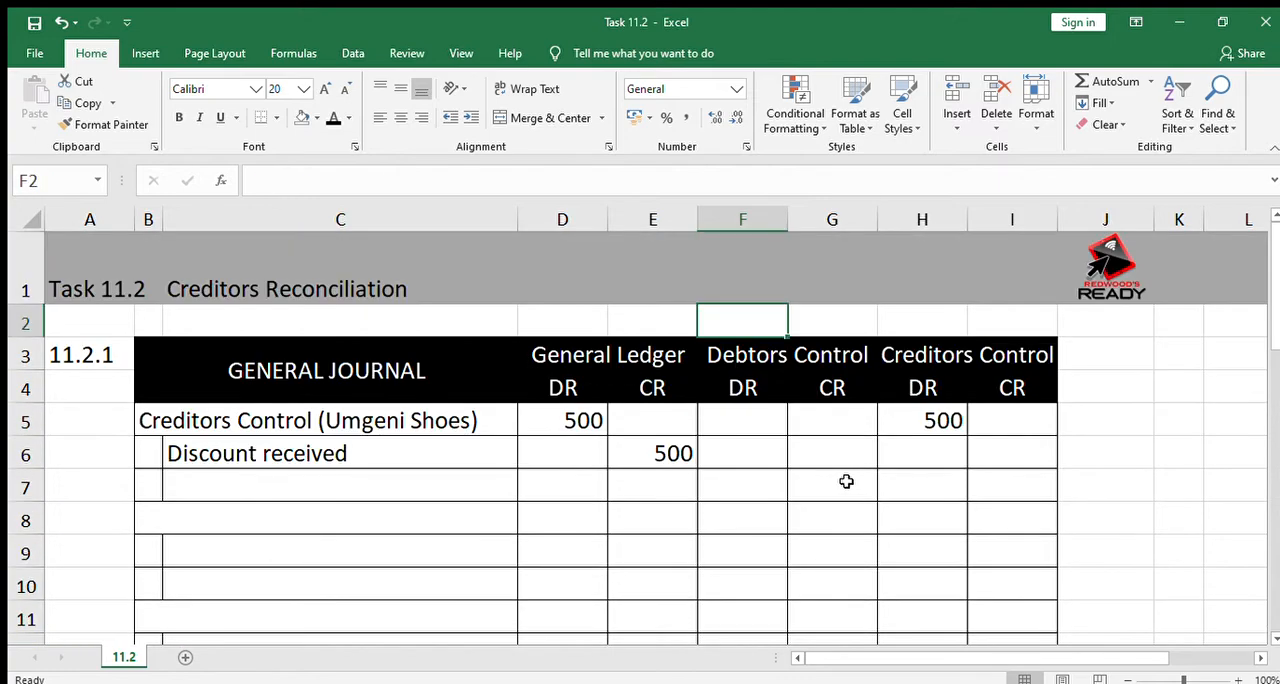
Reveal "DR Error on return" in B32, below the statement balance in the Creditors Recon, with the black font colour
{"action": "key", "text": "Down"}
{"action": "key", "text": "Down"}
{"action": "key", "text": "Down"}
{"action": "key", "text": "Down"}
{"action": "key", "text": "Down"}
{"action": "key", "text": "Down"}
{"action": "key", "text": "Down"}
{"action": "key", "text": "Down"}
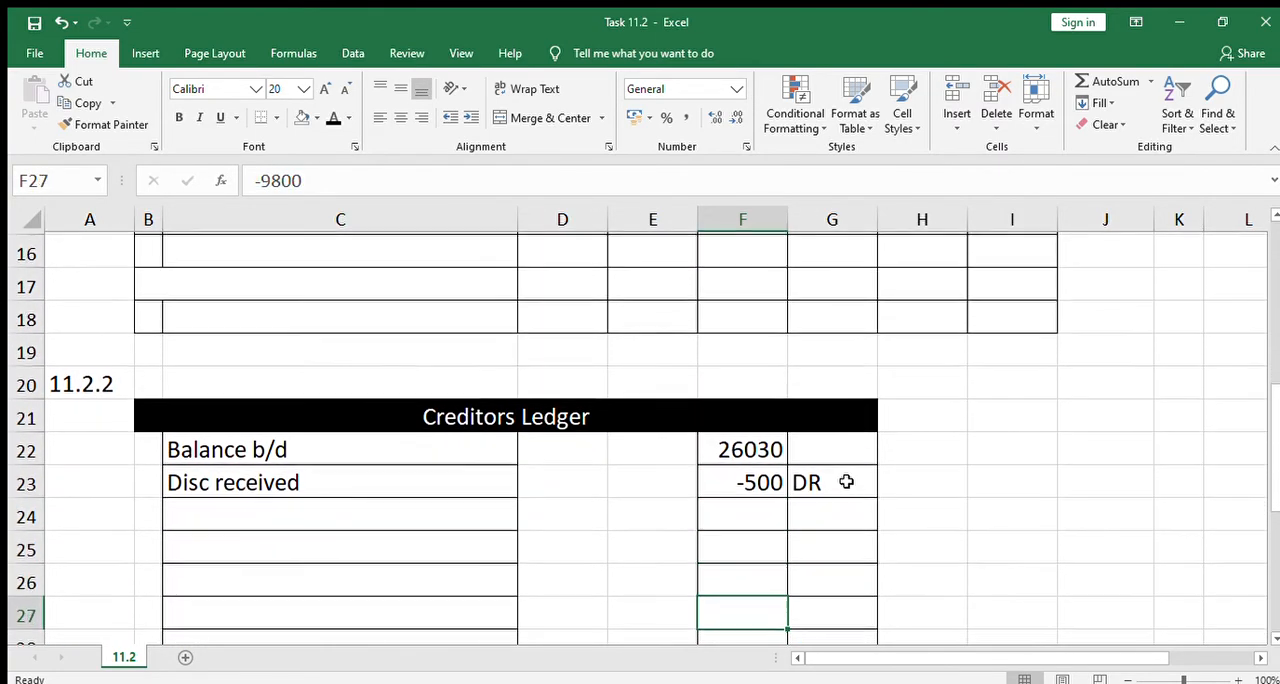
{"action": "key", "text": "Down"}
{"action": "key", "text": "Down"}
{"action": "key", "text": "Up"}
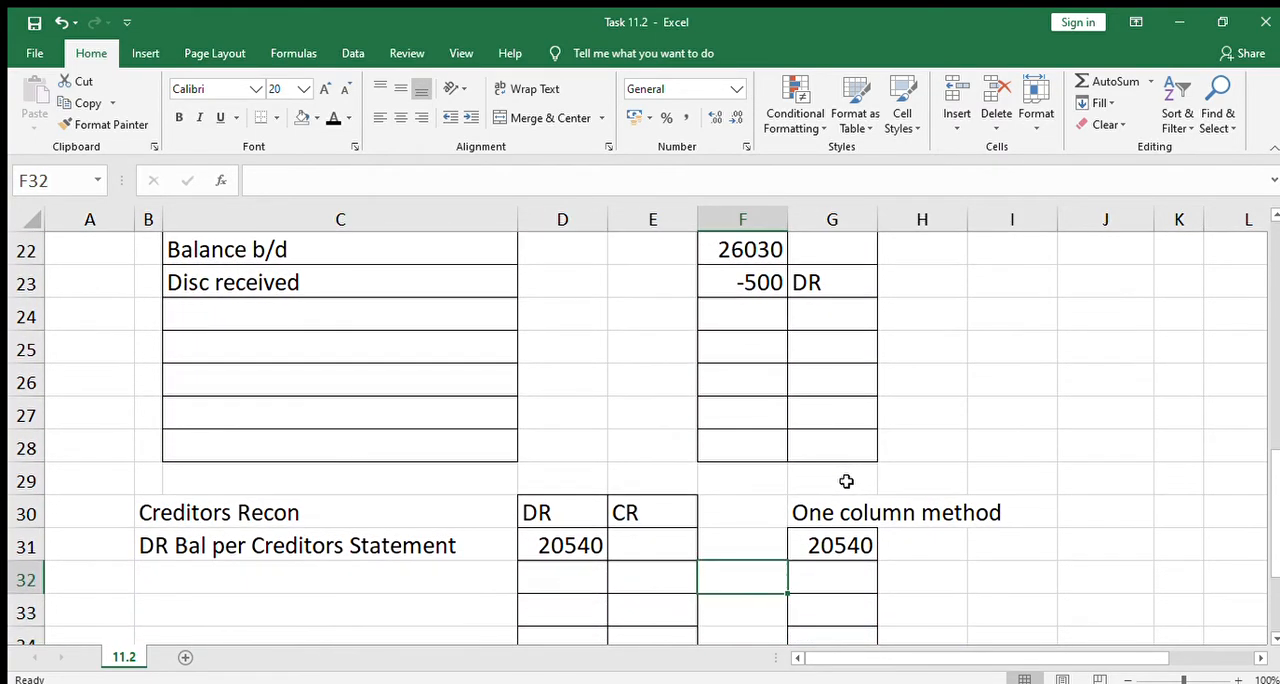
{"action": "key", "text": "Left"}
{"action": "key", "text": "Left"}
{"action": "key", "text": "Left"}
{"action": "key", "text": "Left"}
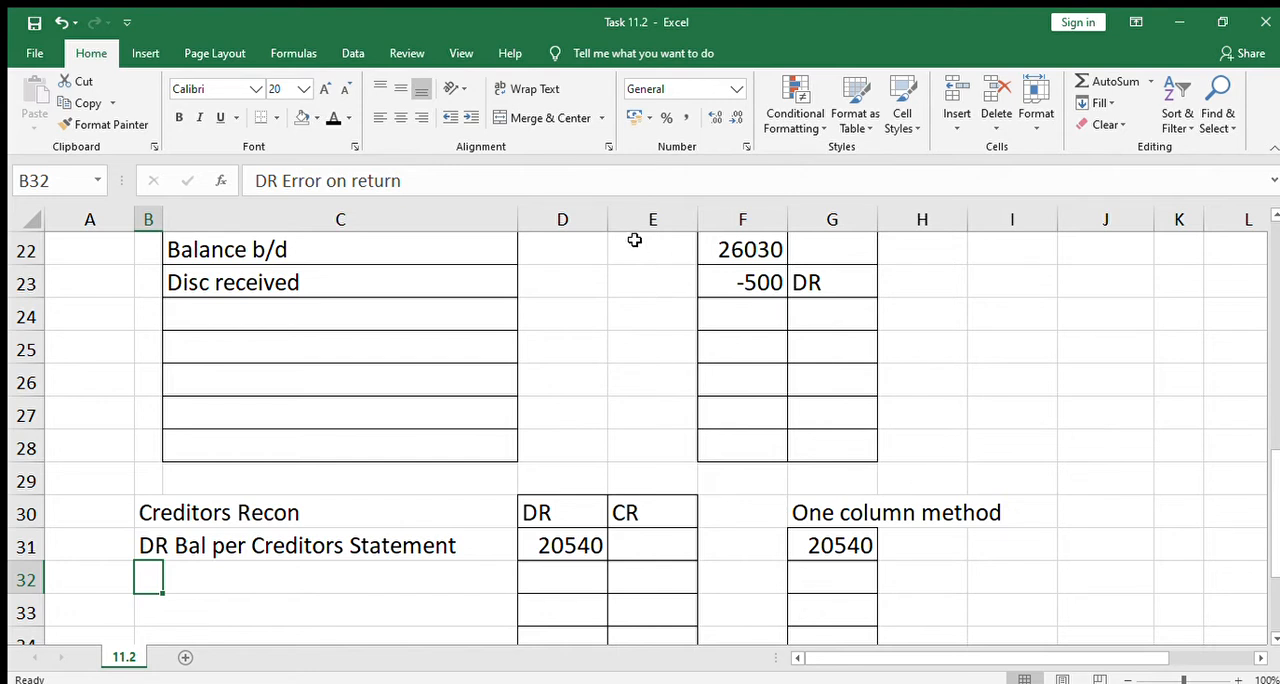
{"action": "left_click", "coordinate": [333, 117]}
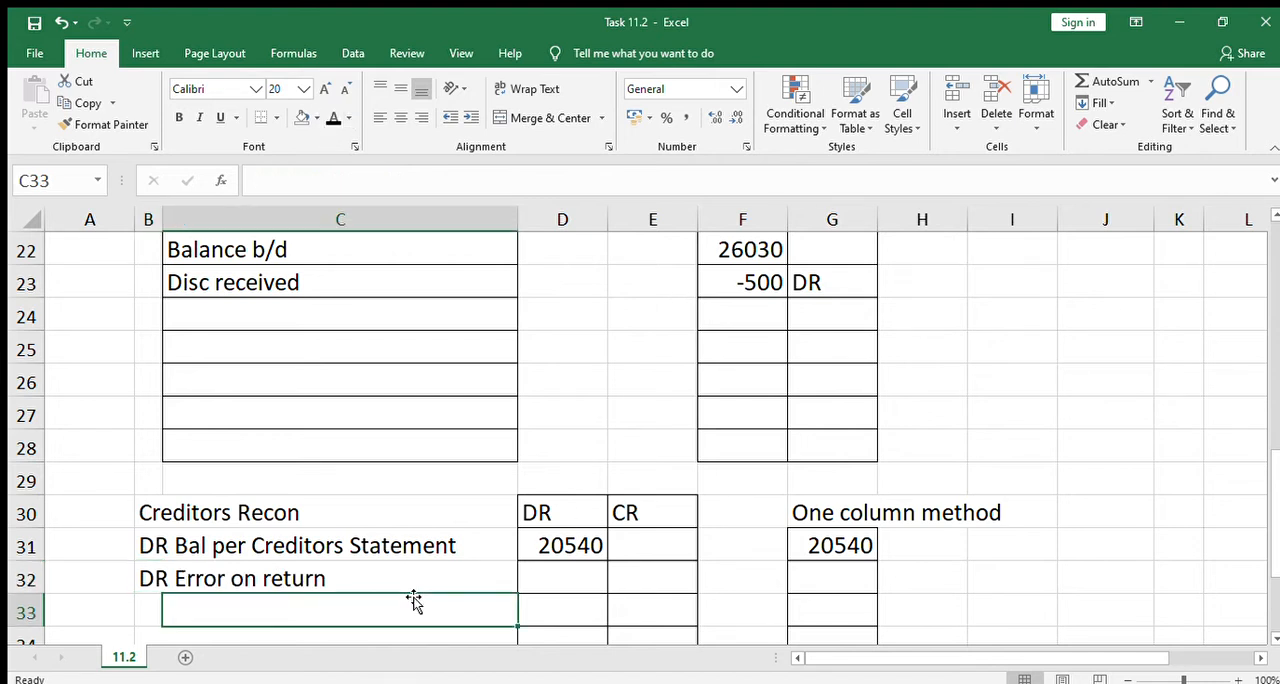
Reveal 360 in D32, the DR column of the error on return row, by making its font black
{"action": "key", "text": "Up"}
{"action": "key", "text": "Left"}
{"action": "key", "text": "Right"}
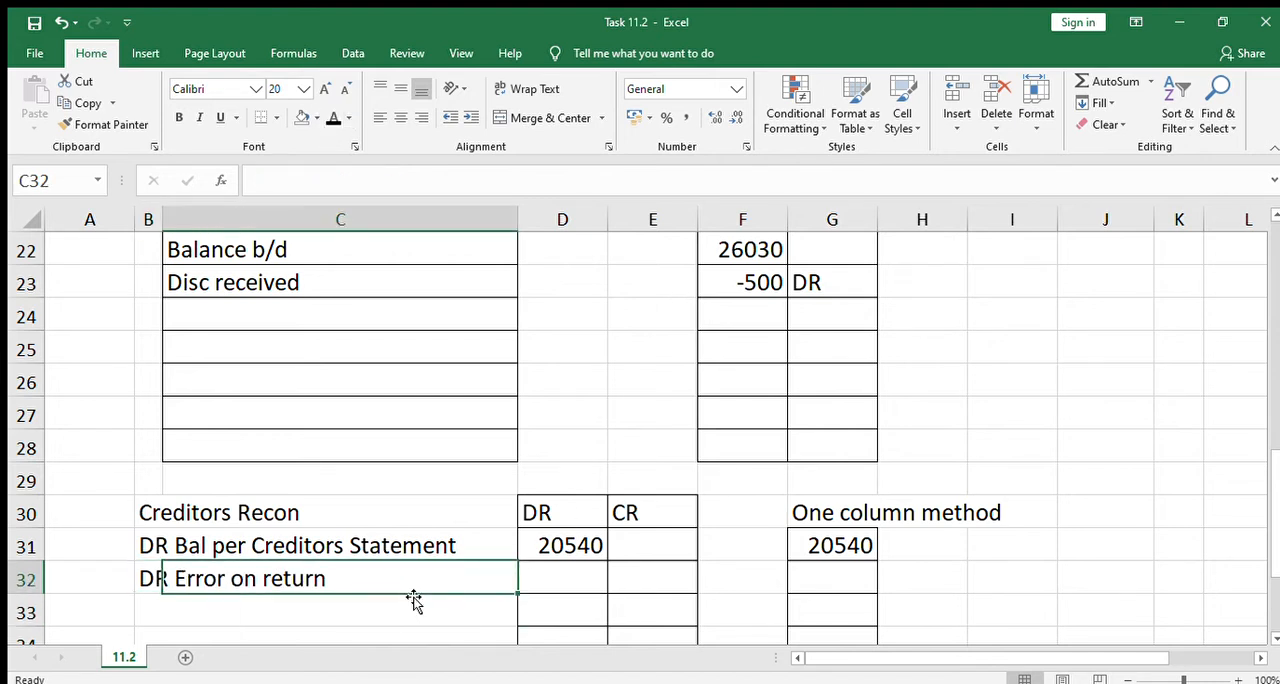
{"action": "key", "text": "Right"}
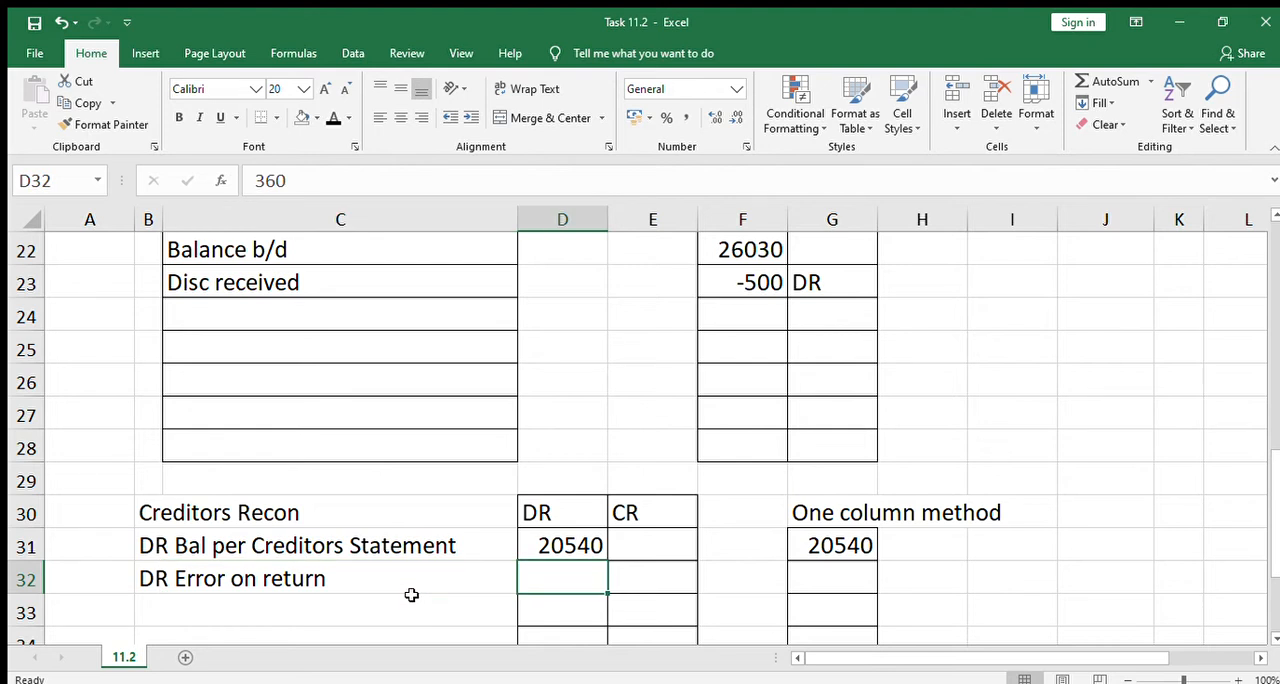
{"action": "key", "text": "Right"}
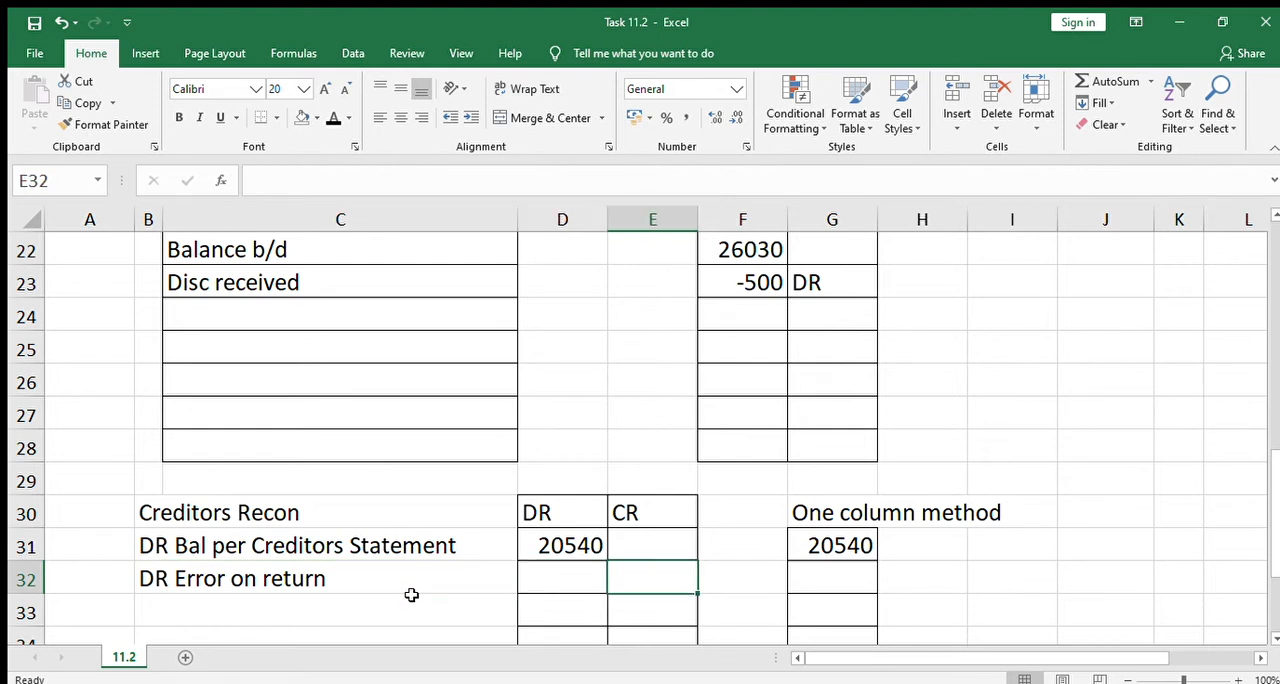
{"action": "key", "text": "Right"}
{"action": "key", "text": "Left"}
{"action": "key", "text": "Left"}
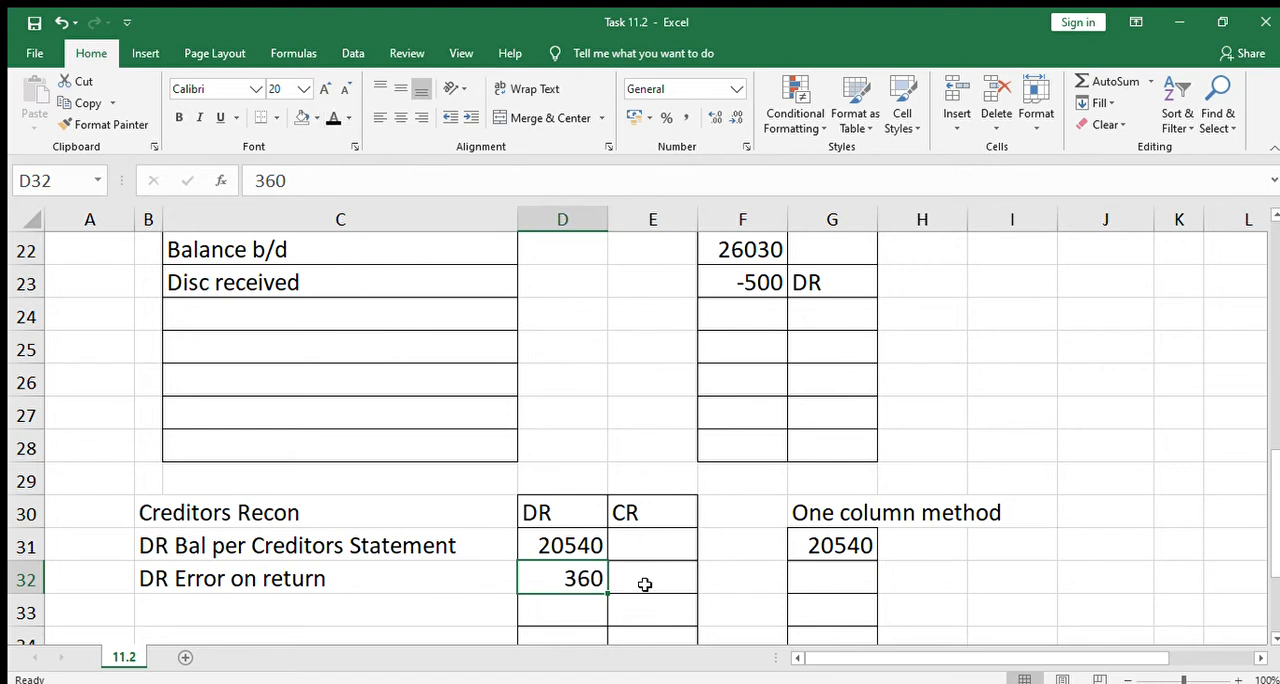
Reveal 360 in G32 and DR in H32 of the one column method by making their font black
{"action": "left_click", "coordinate": [449, 615]}
{"action": "key", "text": "Up"}
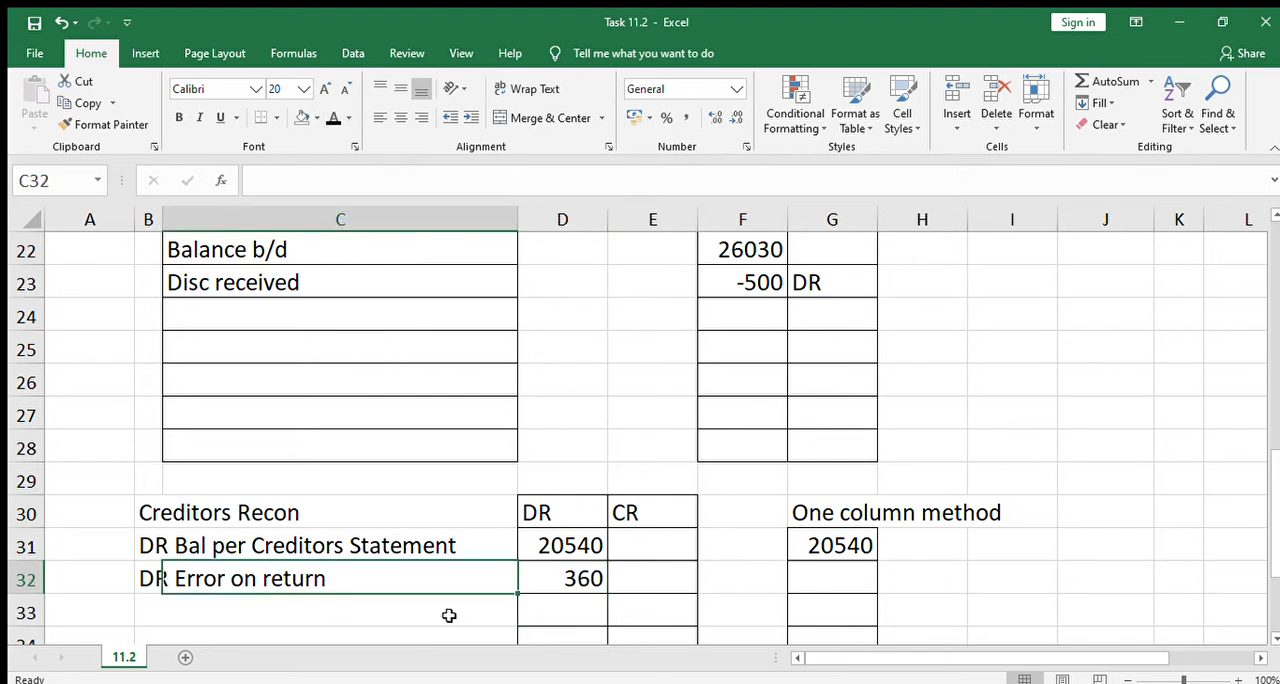
{"action": "key", "text": "Right"}
{"action": "key", "text": "Right"}
{"action": "key", "text": "Right"}
{"action": "key", "text": "Right"}
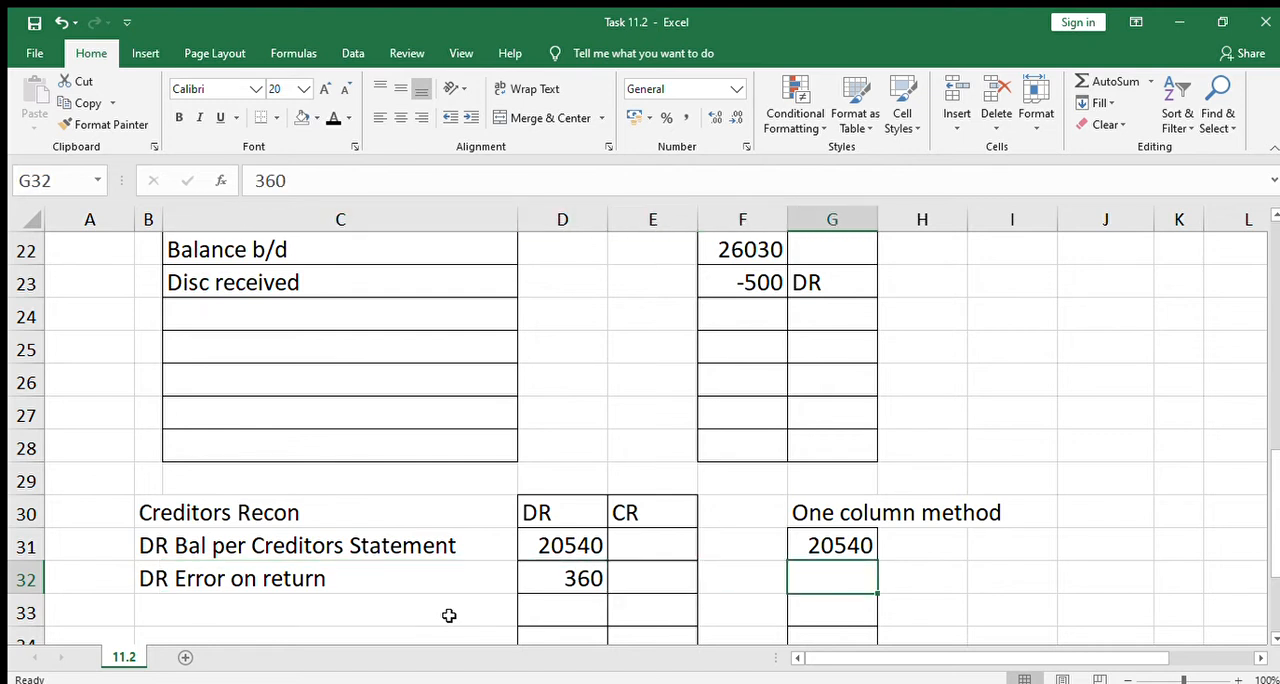
{"action": "left_click", "coordinate": [331, 118]}
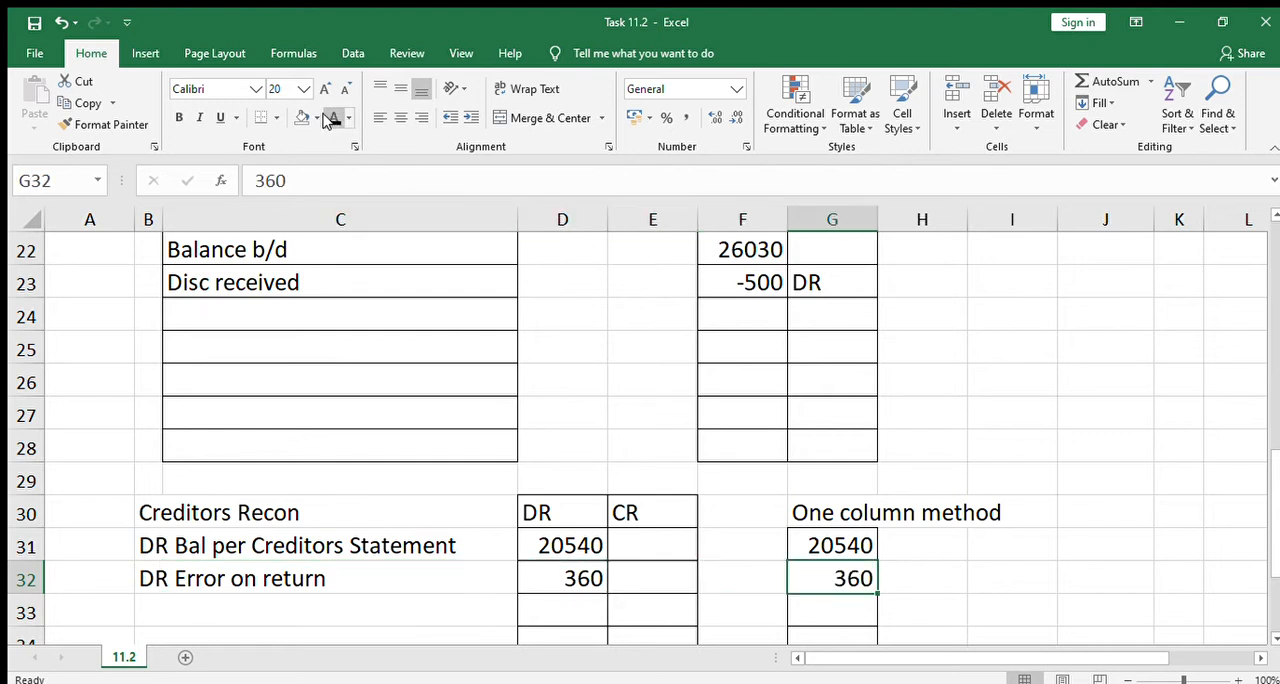
{"action": "left_click", "coordinate": [917, 586]}
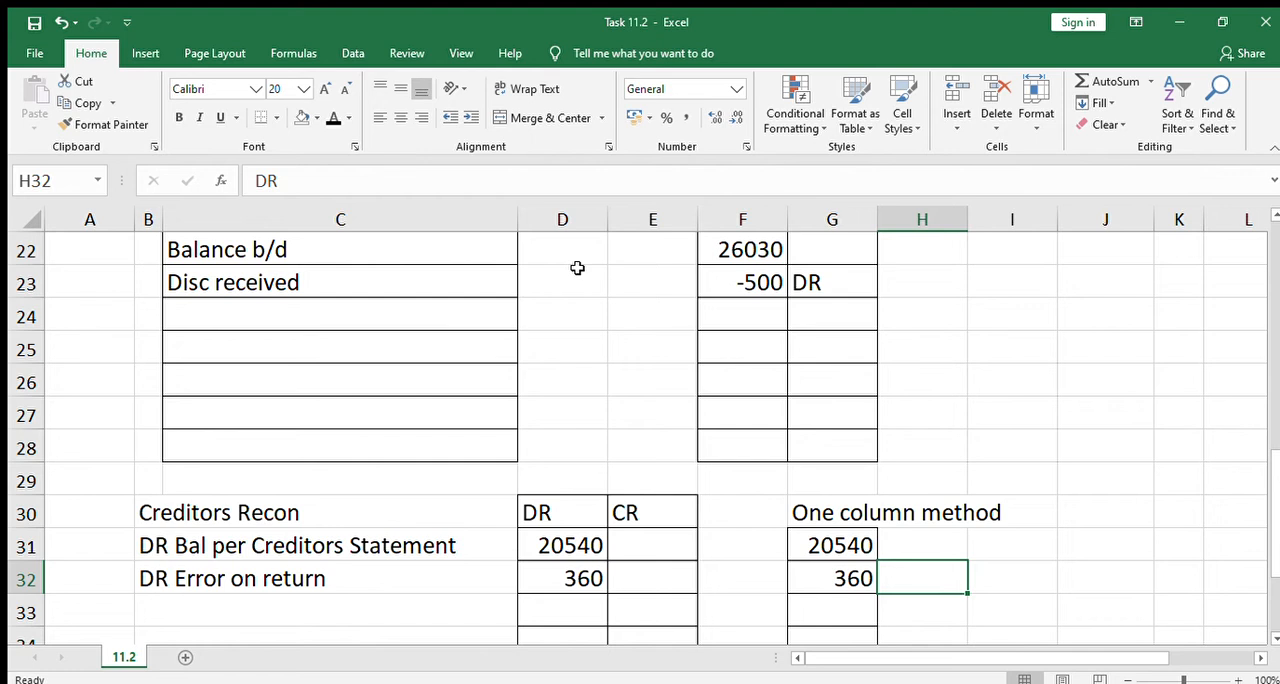
{"action": "left_click", "coordinate": [331, 120]}
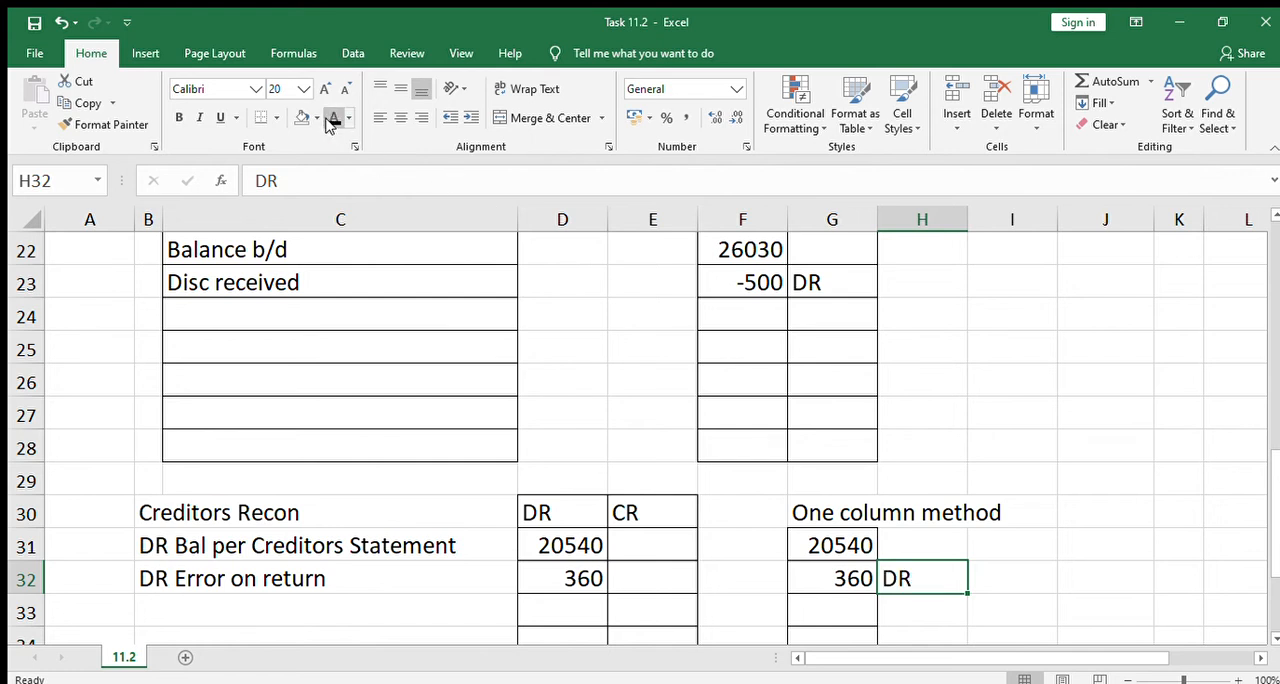
Reveal "Creditors Control (Umgeni Shoes)" in B8 of the General Journal with the black font colour
{"action": "key", "text": "Down"}
{"action": "key", "text": "Down"}
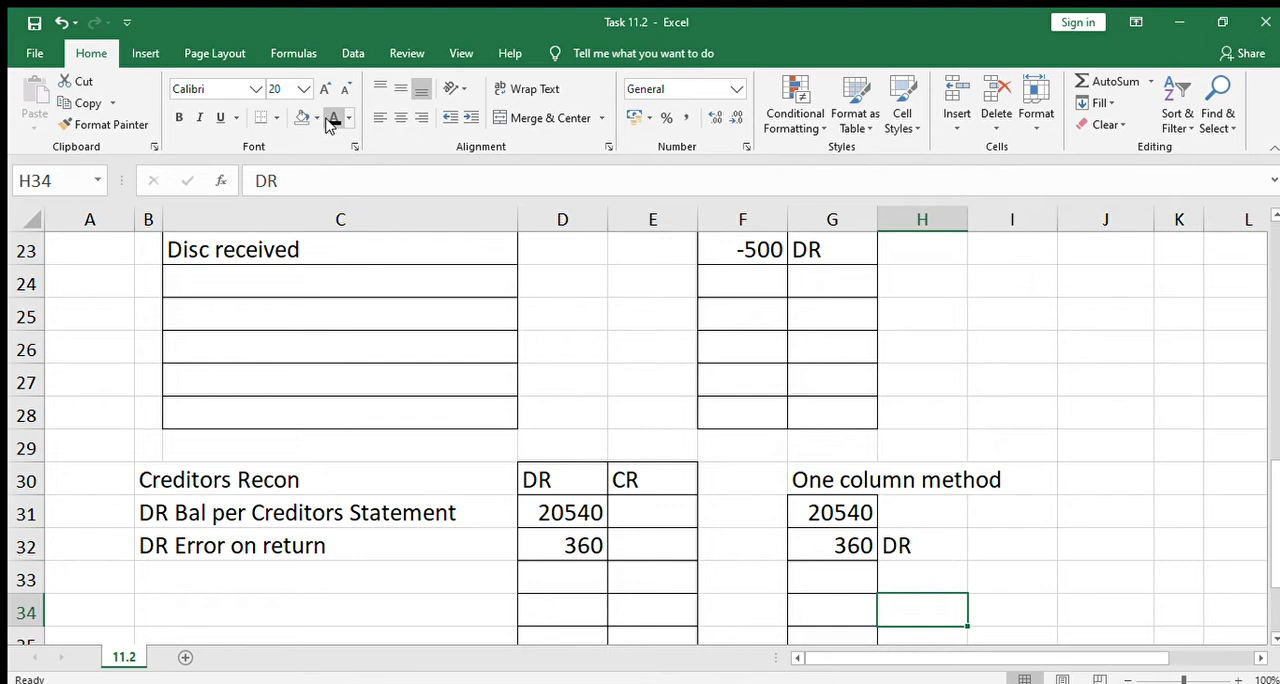
{"action": "key", "text": "Left"}
{"action": "key", "text": "Home"}
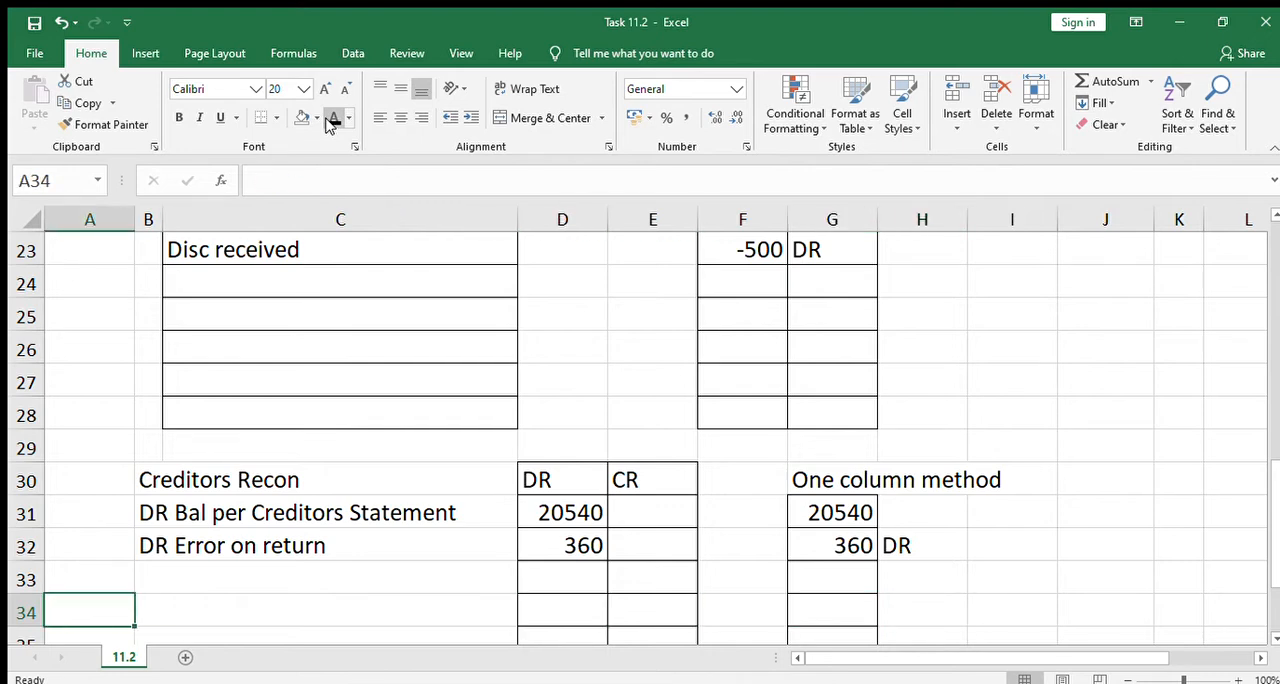
{"action": "key", "text": "Up"}
{"action": "key", "text": "Up"}
{"action": "key", "text": "Up"}
{"action": "key", "text": "Up"}
{"action": "key", "text": "Up"}
{"action": "key", "text": "Up"}
{"action": "key", "text": "Up"}
{"action": "key", "text": "Up"}
{"action": "key", "text": "Up"}
{"action": "key", "text": "Up"}
{"action": "key", "text": "Up"}
{"action": "key", "text": "Up"}
{"action": "key", "text": "Up"}
{"action": "key", "text": "Up"}
{"action": "key", "text": "Up"}
{"action": "key", "text": "Up"}
{"action": "key", "text": "Up"}
{"action": "key", "text": "Up"}
{"action": "key", "text": "Up"}
{"action": "key", "text": "Up"}
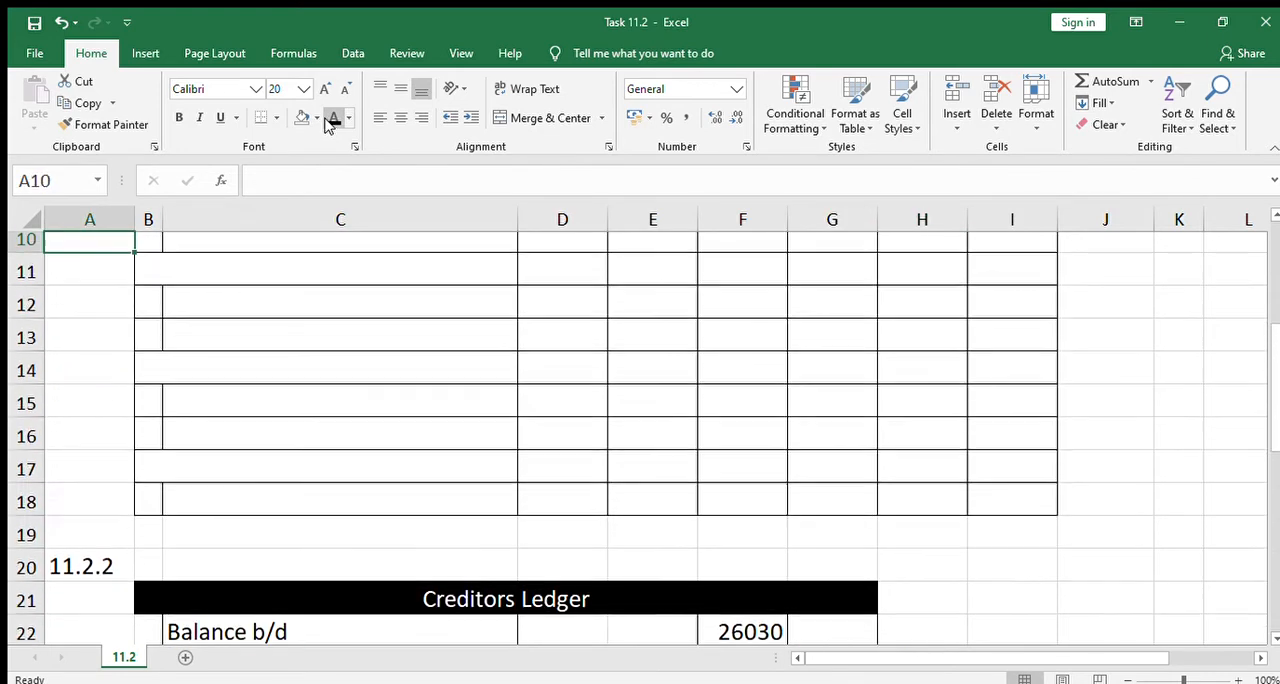
{"action": "key", "text": "Up"}
{"action": "key", "text": "Up"}
{"action": "key", "text": "Up"}
{"action": "key", "text": "Up"}
{"action": "key", "text": "Up"}
{"action": "key", "text": "Up"}
{"action": "key", "text": "Down"}
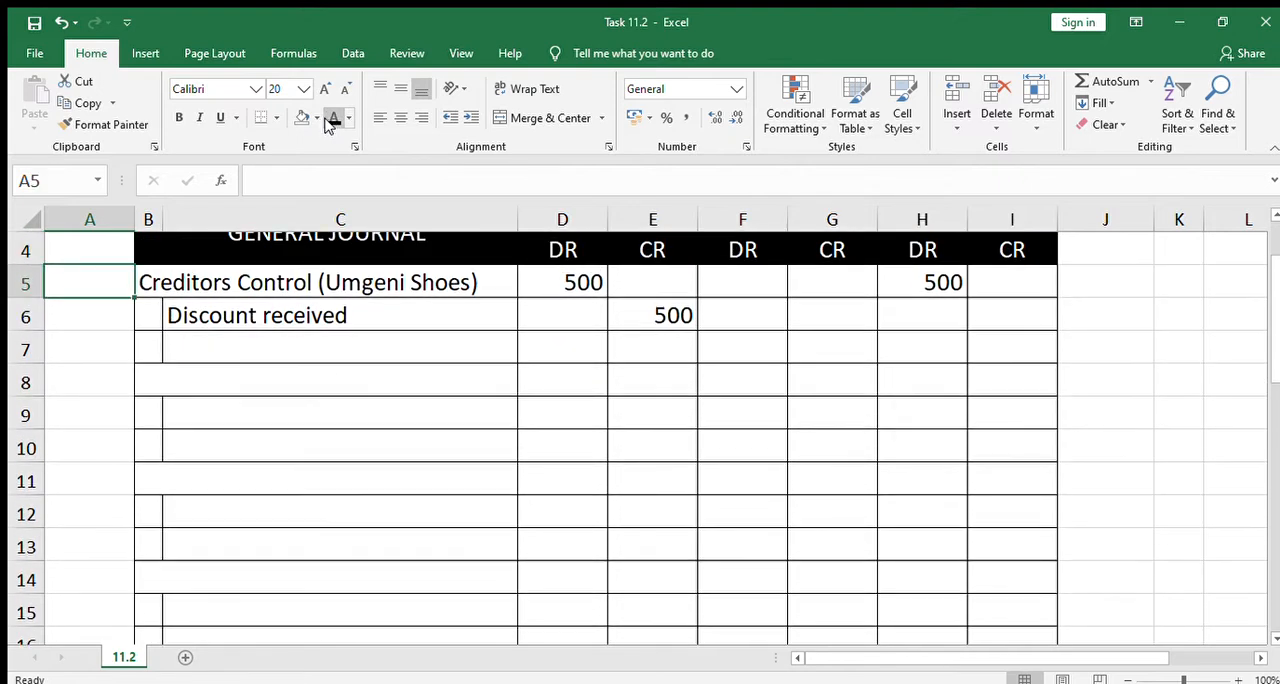
{"action": "key", "text": "Down"}
{"action": "key", "text": "Down"}
{"action": "key", "text": "Down"}
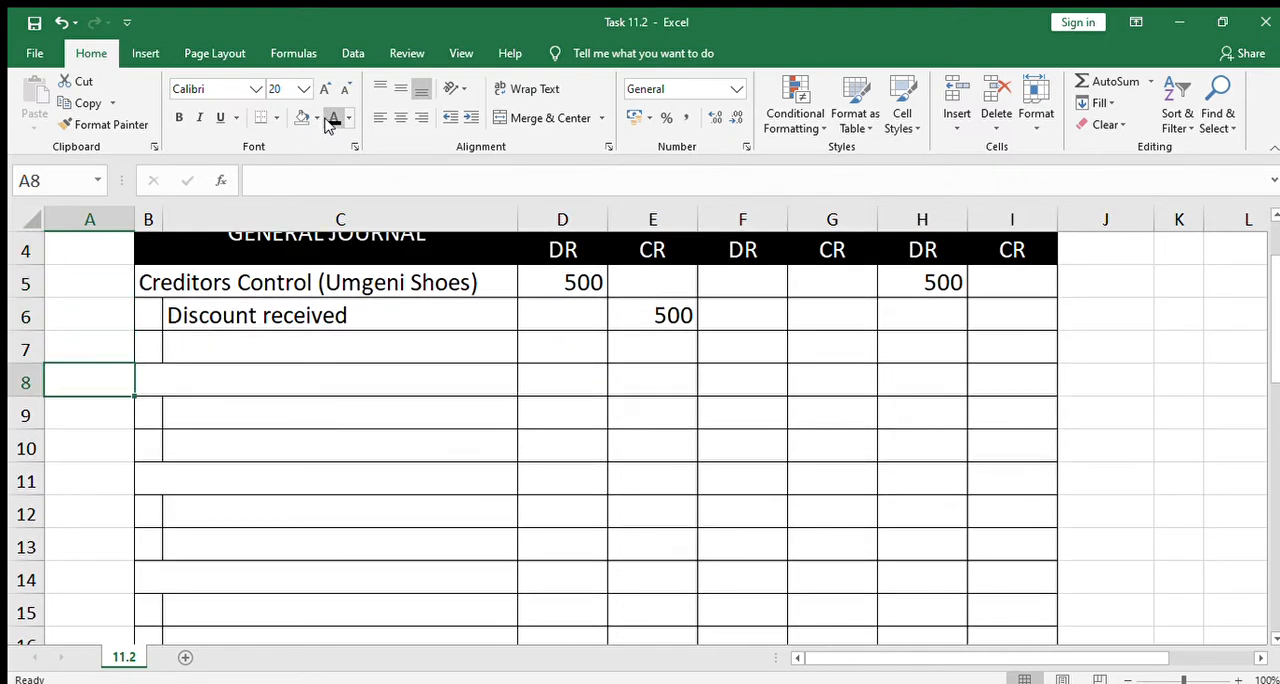
{"action": "key", "text": "Right"}
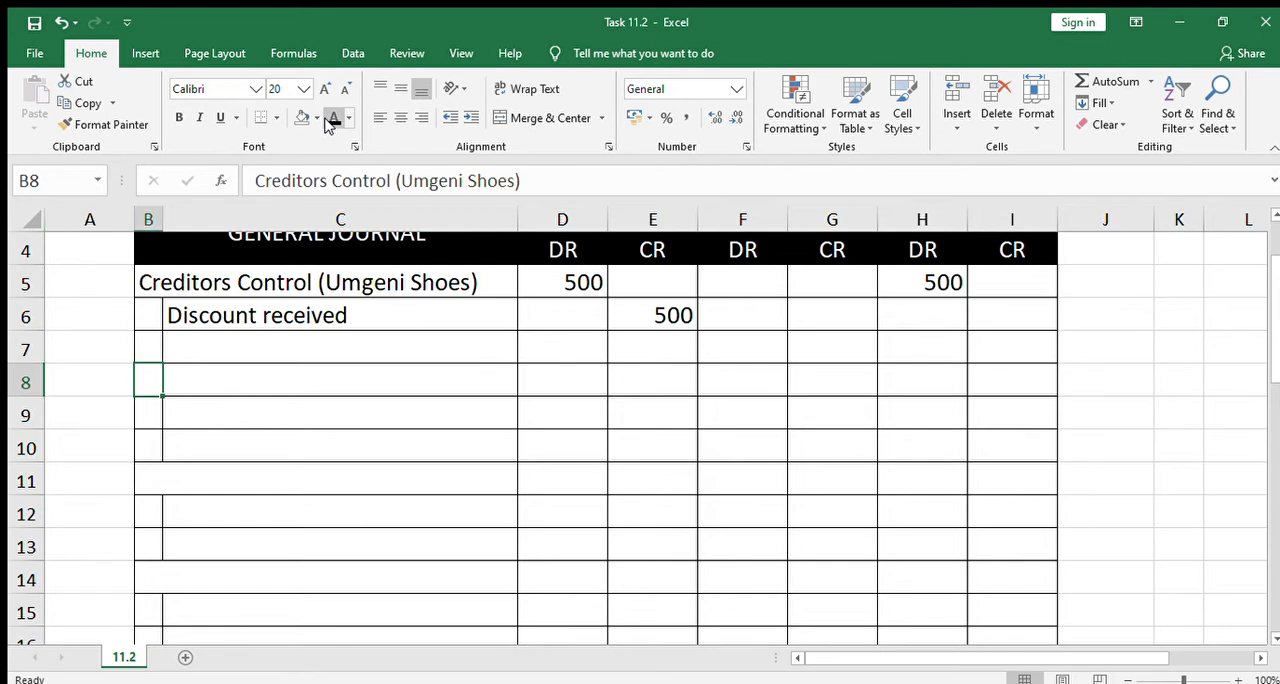
{"action": "left_click", "coordinate": [326, 120]}
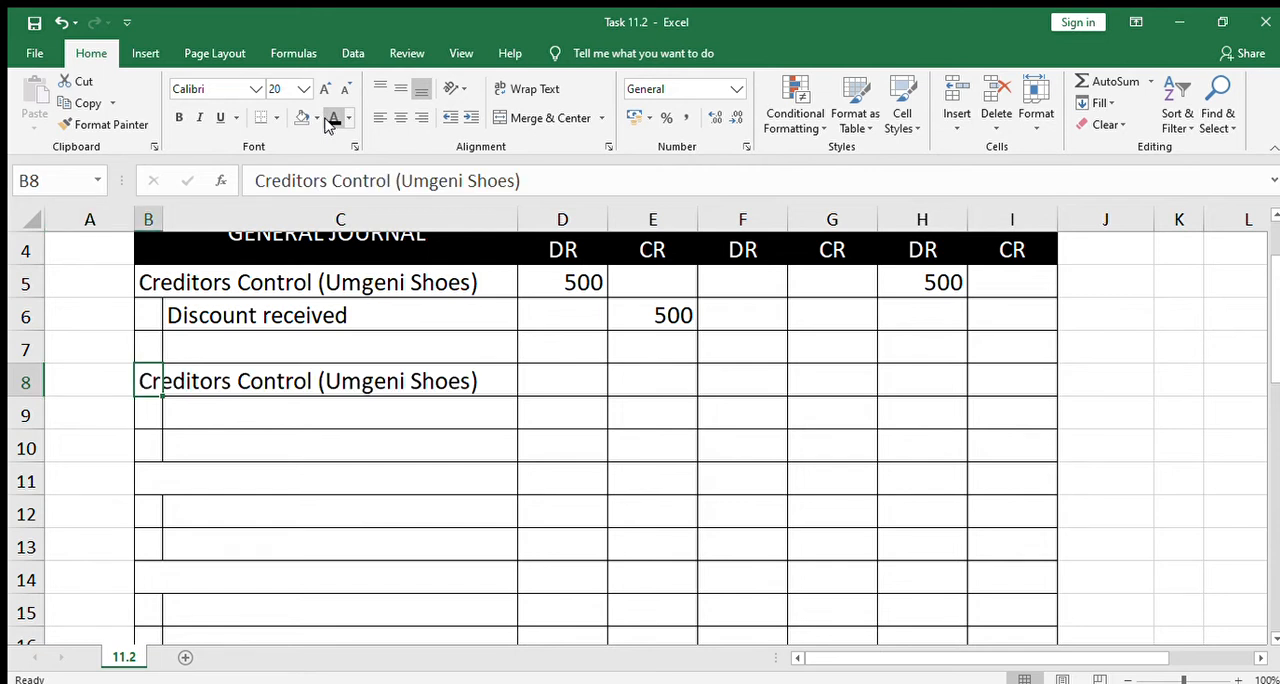
Make the font of C9 black to reveal "Trading Stock" as the contra account in the second journal entry
{"action": "key", "text": "Down"}
{"action": "key", "text": "Right"}
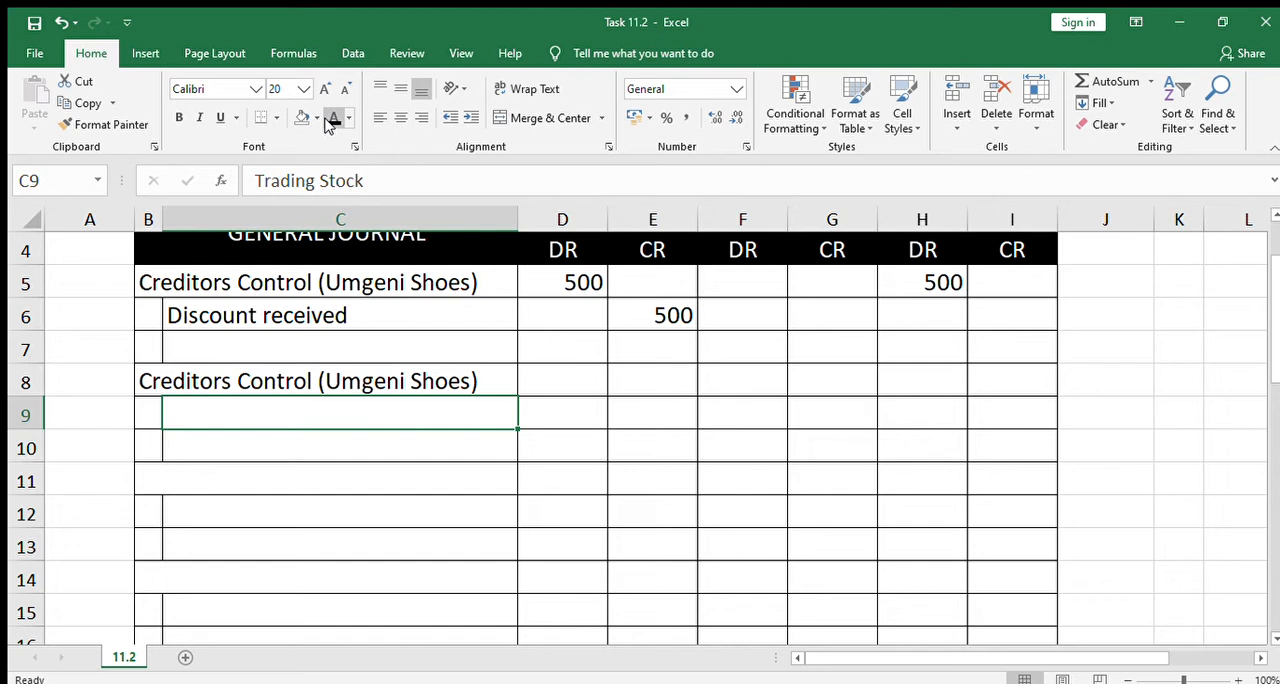
{"action": "left_click", "coordinate": [327, 123]}
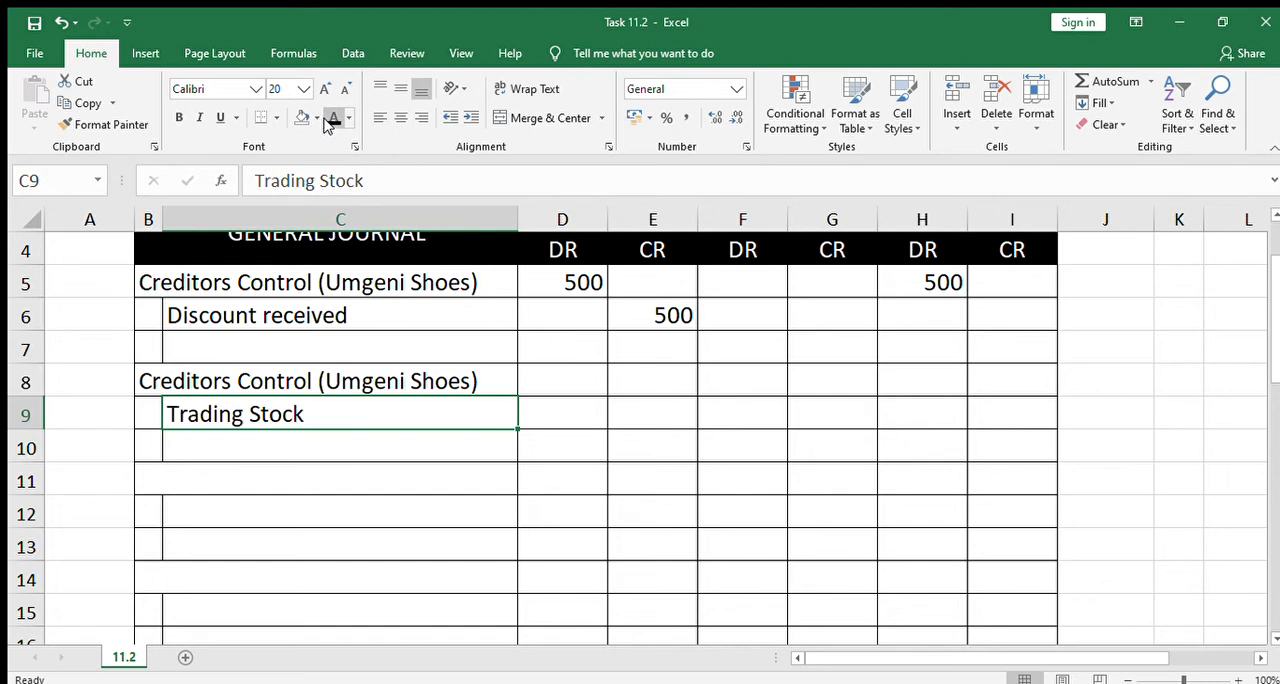
Reveal 1800 in D8 and 1800 in E9 of the trading stock journal entry with the black font colour
{"action": "key", "text": "Right"}
{"action": "key", "text": "Up"}
{"action": "key", "text": "Left"}
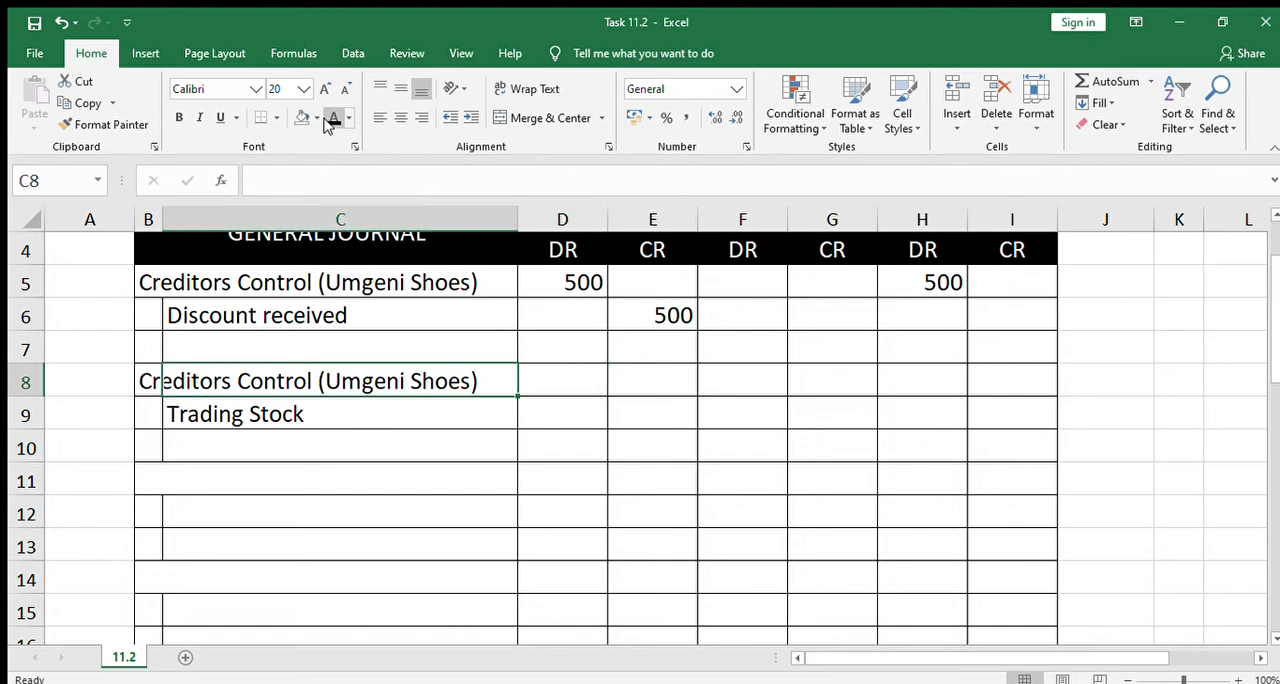
{"action": "key", "text": "Down"}
{"action": "key", "text": "Right"}
{"action": "key", "text": "Up"}
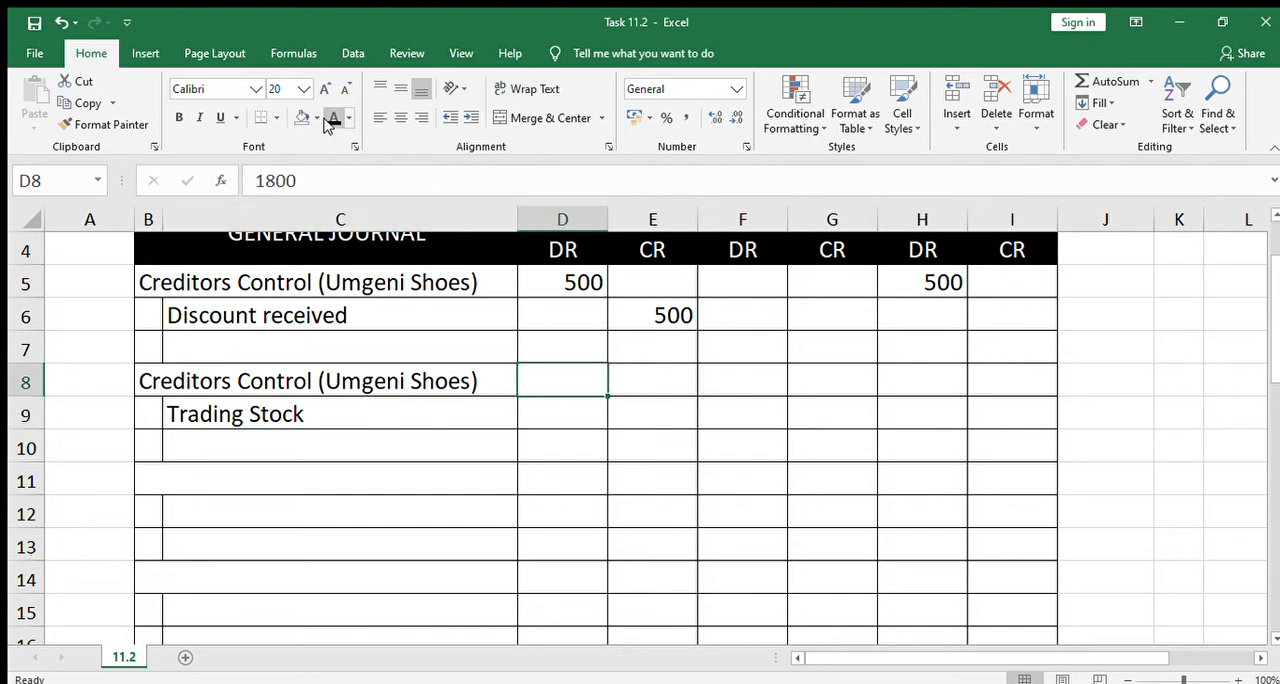
{"action": "key", "text": "Down"}
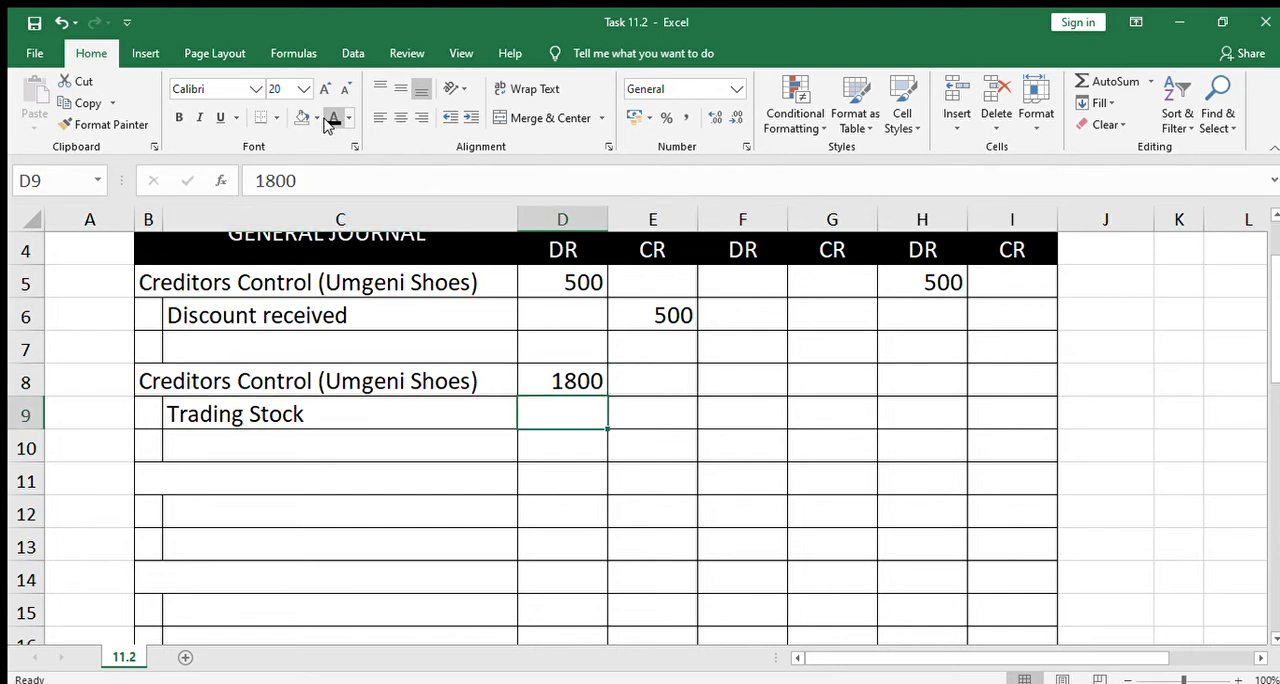
{"action": "key", "text": "Right"}
{"action": "left_click", "coordinate": [326, 119]}
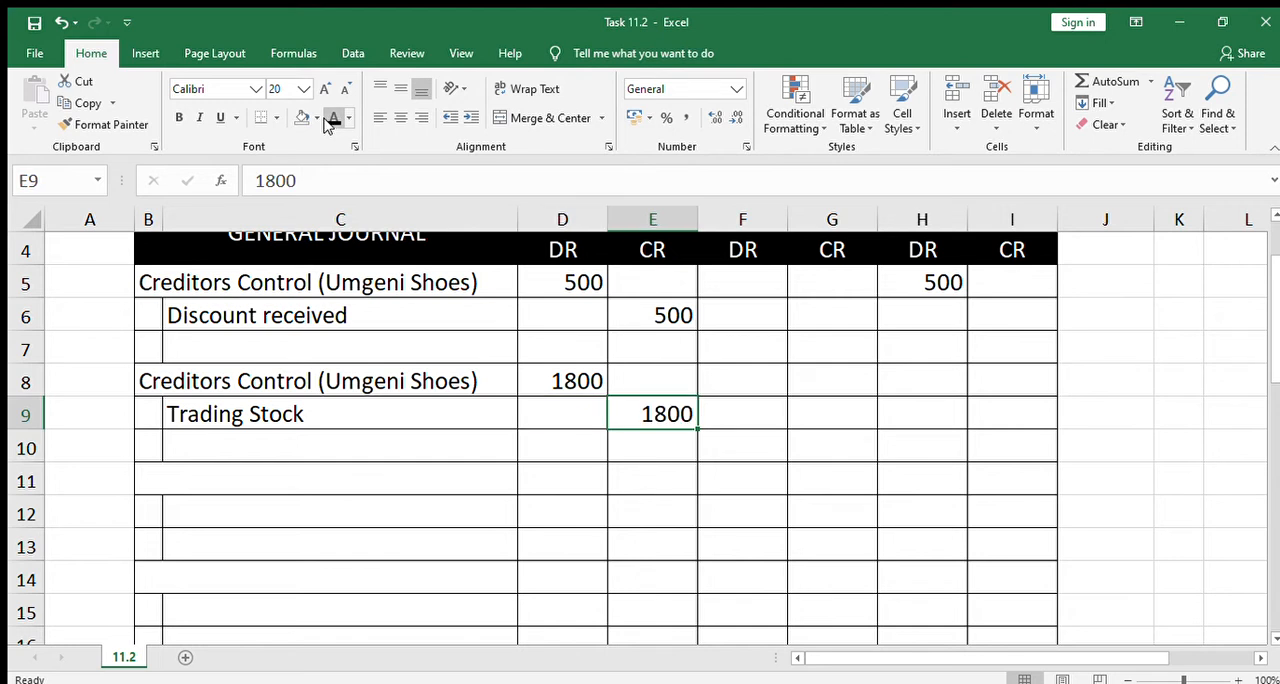
Reveal 1800 in H8, the second Creditors Control row's DR column, by making its font black
{"action": "key", "text": "Right"}
{"action": "key", "text": "Right"}
{"action": "key", "text": "Right"}
{"action": "key", "text": "Up"}
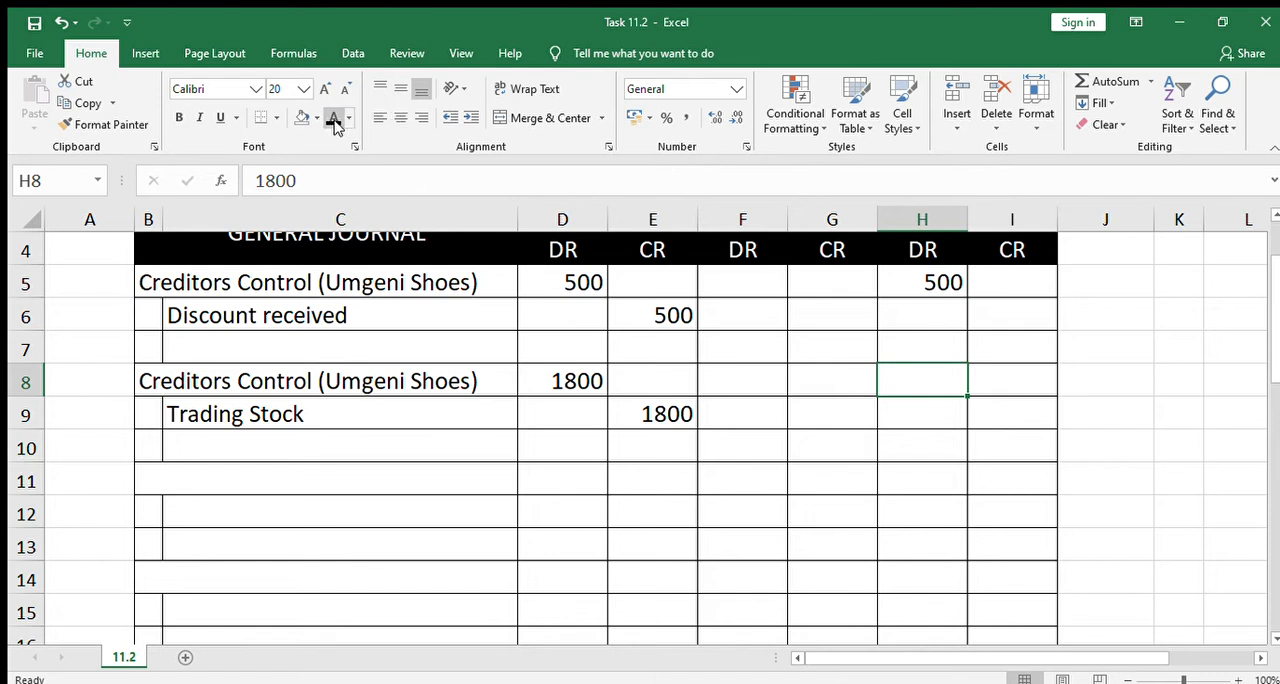
{"action": "left_click", "coordinate": [334, 119]}
Reveal "Inv 458 overstated" in C24 of the Creditors Ledger with the black font colour
{"action": "left_click", "coordinate": [548, 456]}
{"action": "left_click", "coordinate": [395, 477]}
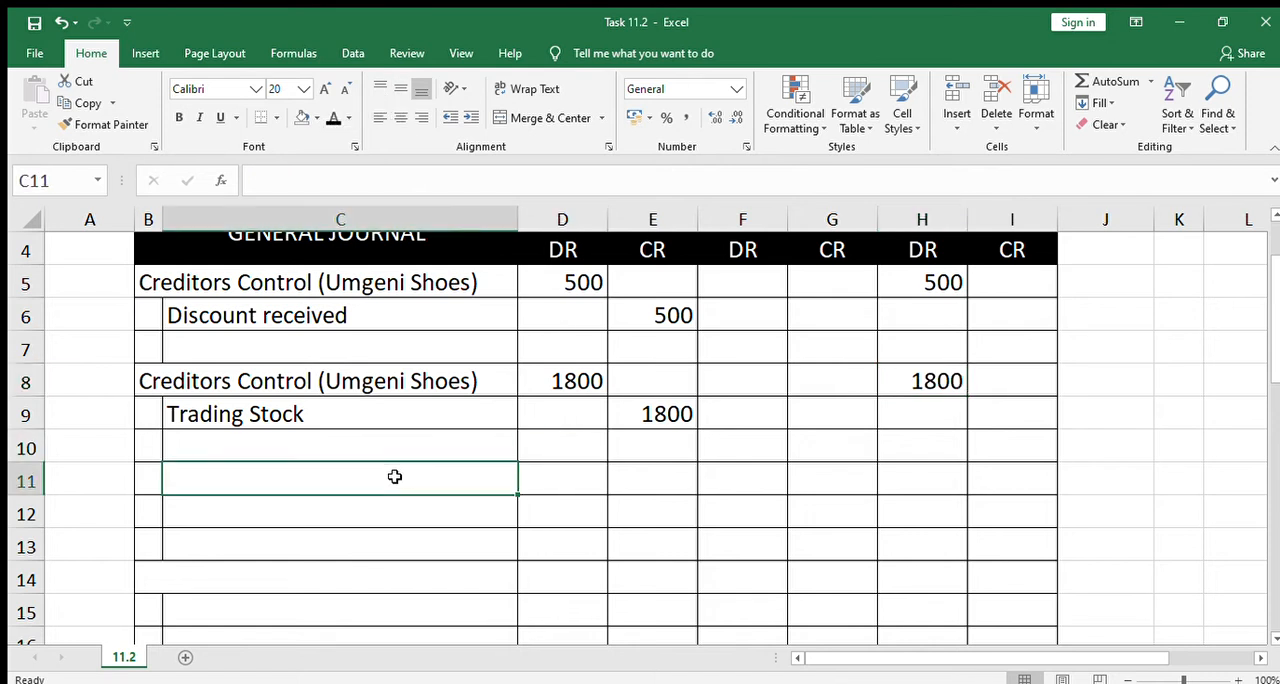
{"action": "key", "text": "Left"}
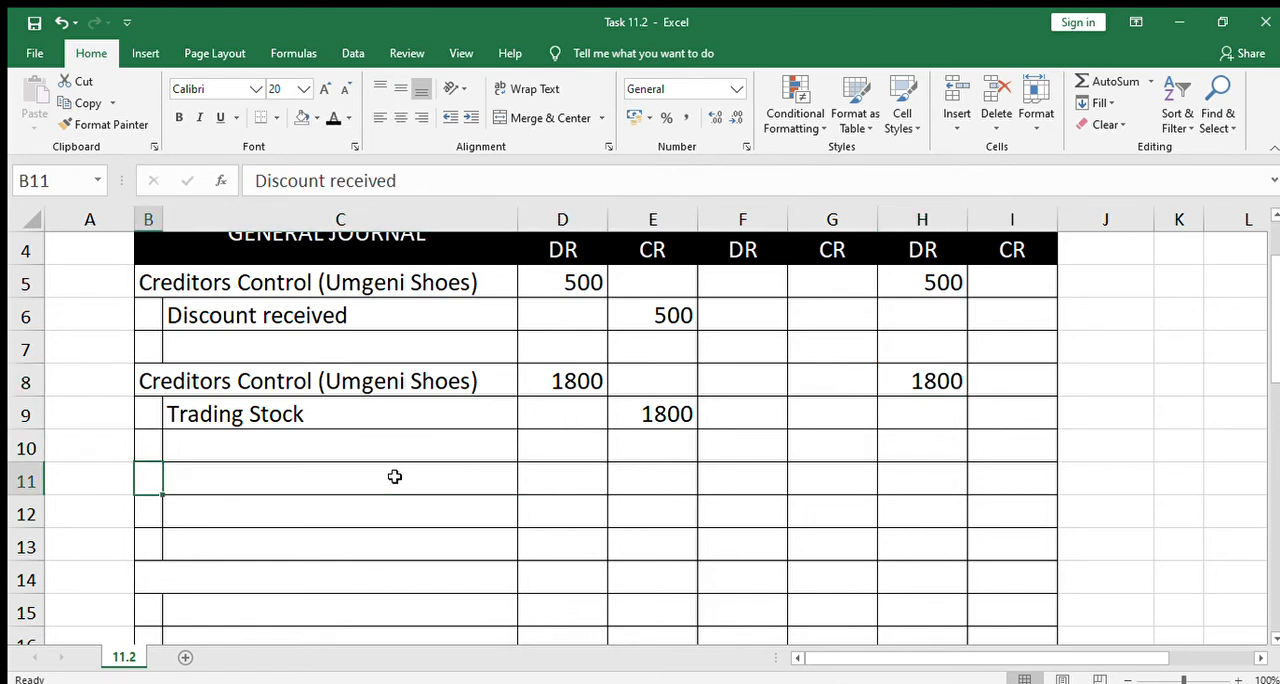
{"action": "key", "text": "Down"}
{"action": "key", "text": "Down"}
{"action": "key", "text": "Down"}
{"action": "key", "text": "Down"}
{"action": "key", "text": "Down"}
{"action": "key", "text": "Down"}
{"action": "key", "text": "Down"}
{"action": "key", "text": "Down"}
{"action": "key", "text": "Down"}
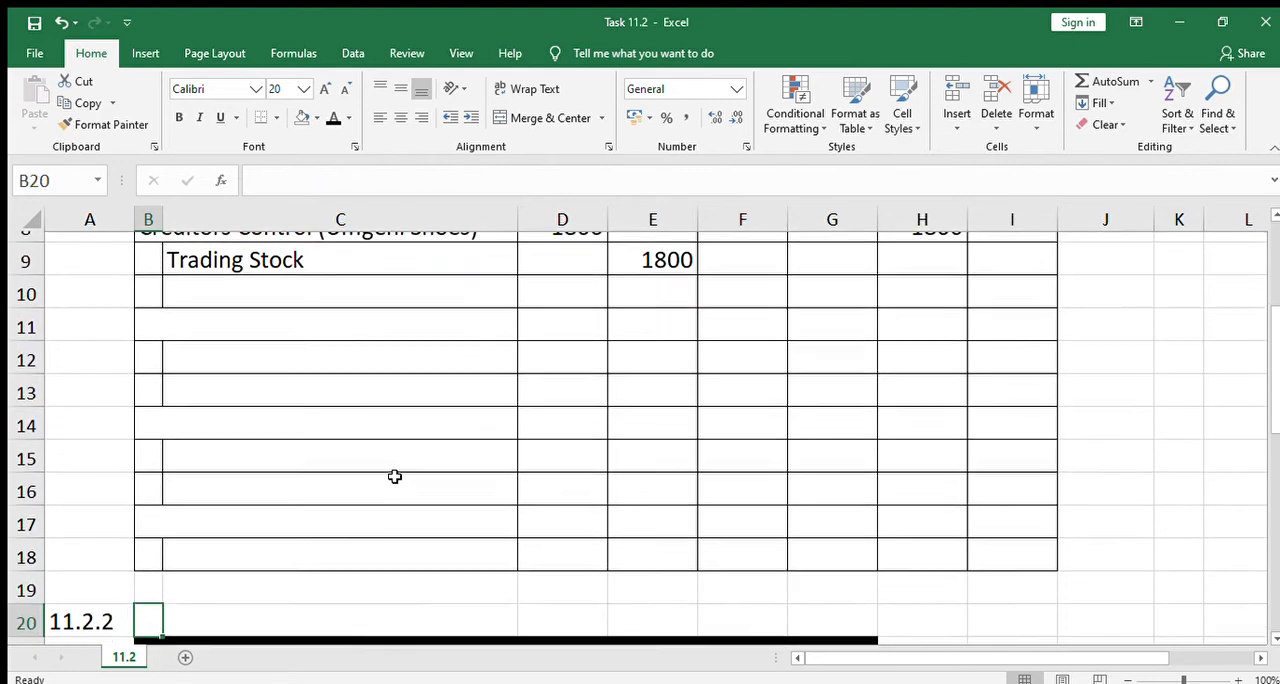
{"action": "key", "text": "Down"}
{"action": "key", "text": "Down"}
{"action": "key", "text": "Down"}
{"action": "key", "text": "Down"}
{"action": "key", "text": "Right"}
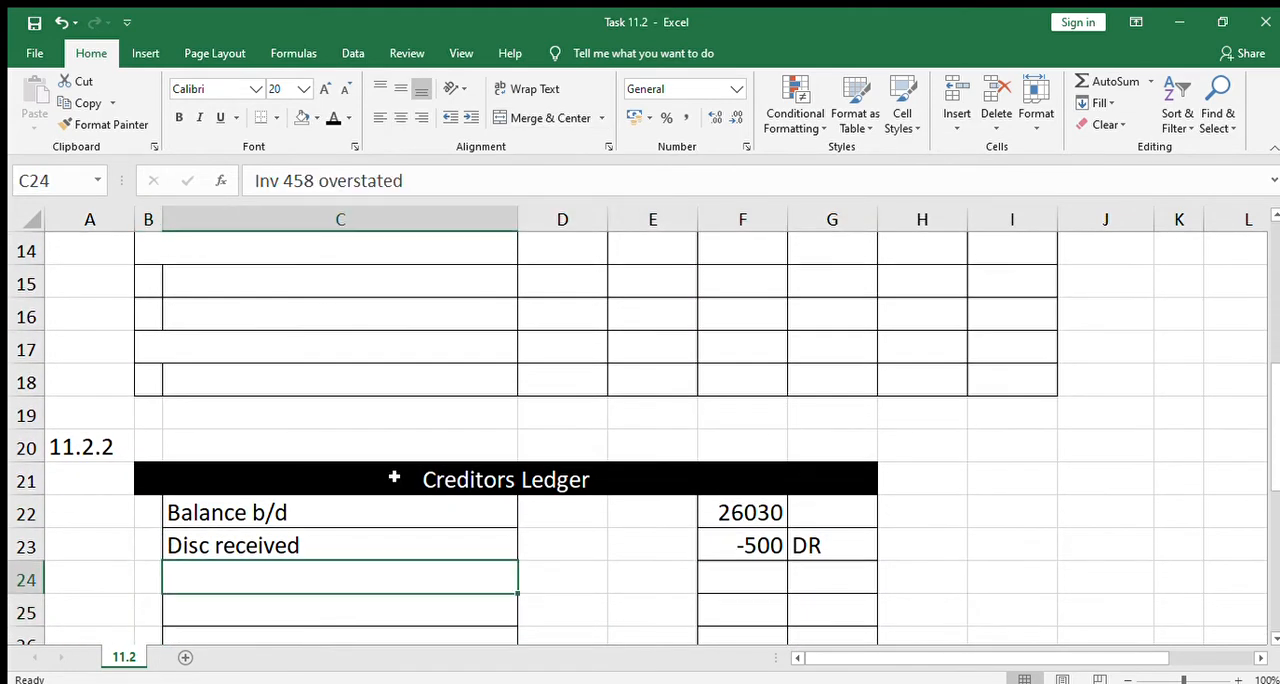
{"action": "left_click", "coordinate": [334, 118]}
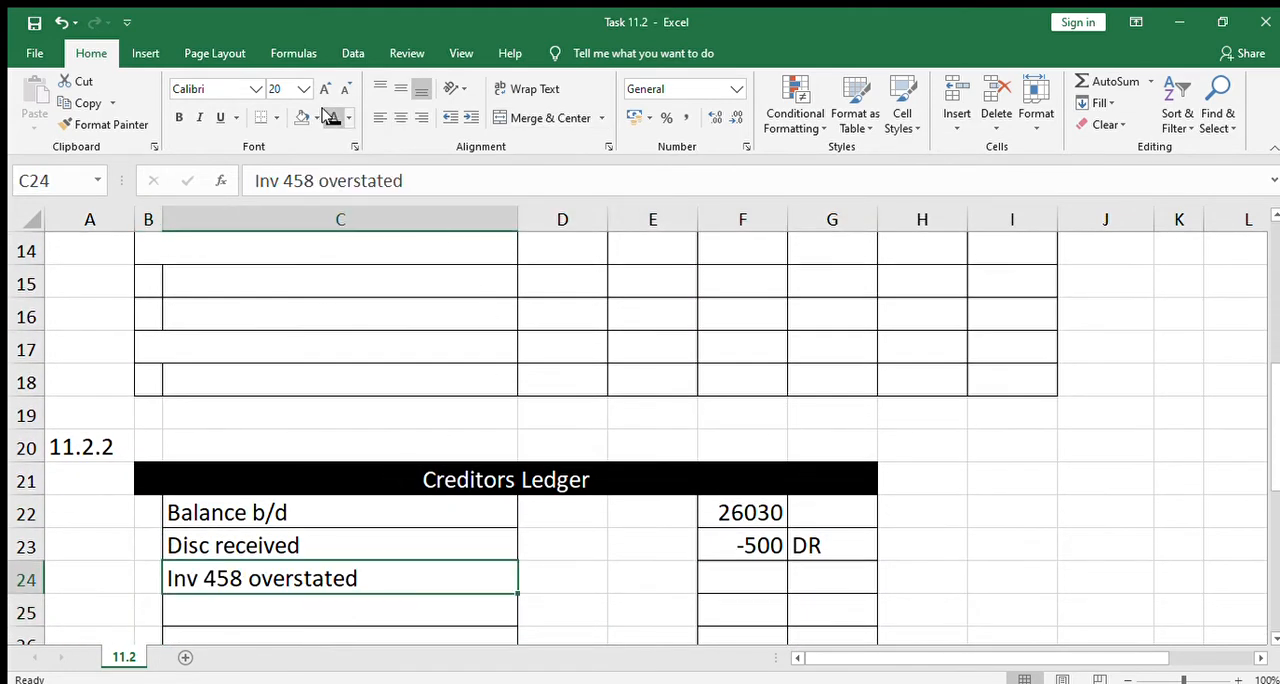
Apply the black font colour to F24 and G24 to reveal -1800 and DR for the overstated invoice
{"action": "left_click", "coordinate": [728, 579]}
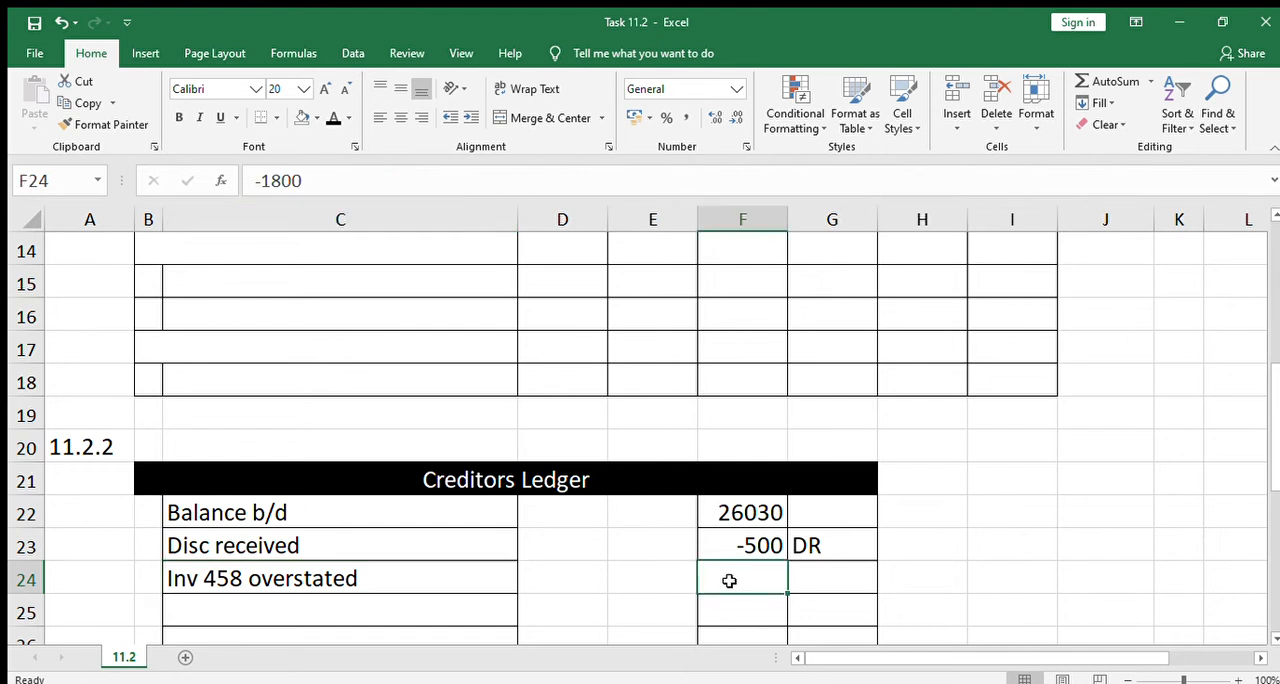
{"action": "left_click", "coordinate": [334, 118]}
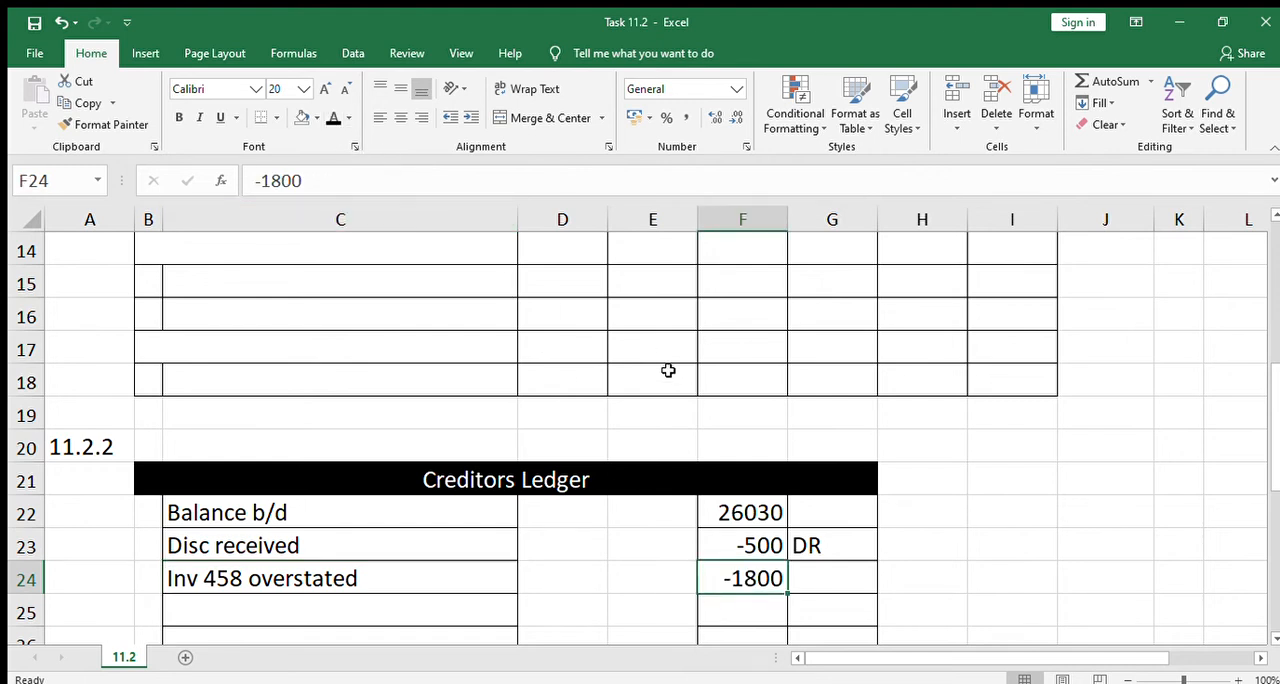
{"action": "left_click", "coordinate": [837, 577]}
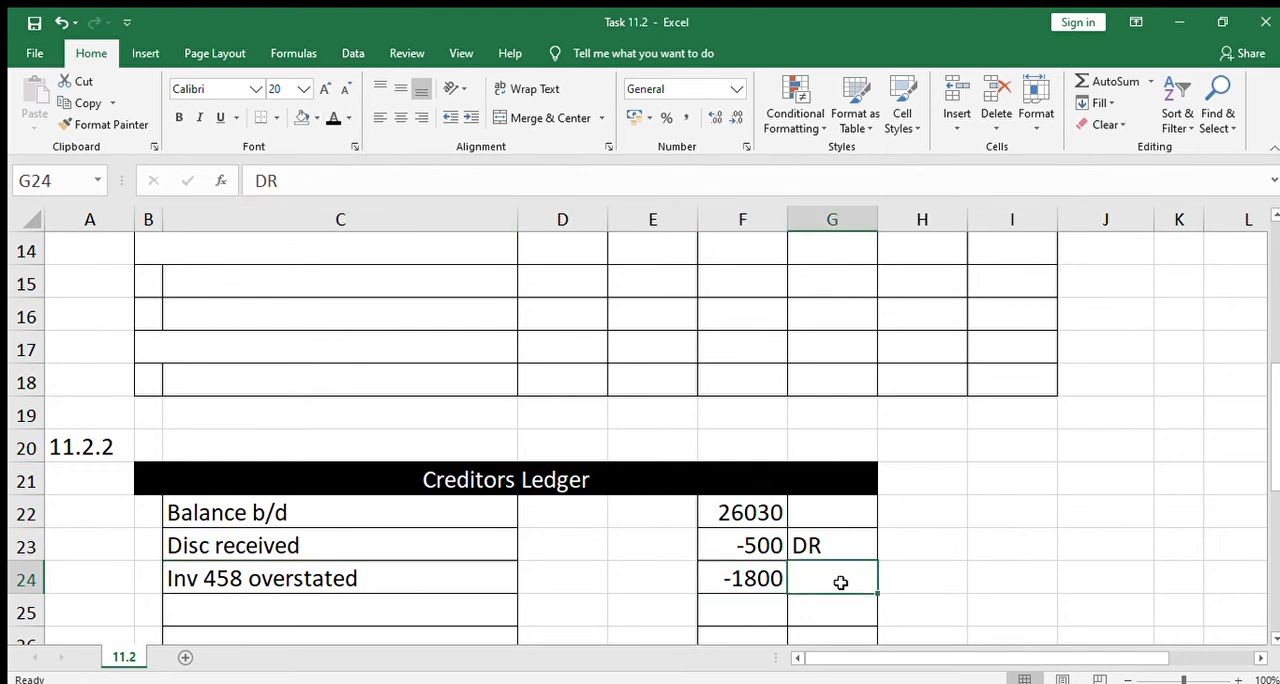
{"action": "left_click", "coordinate": [334, 118]}
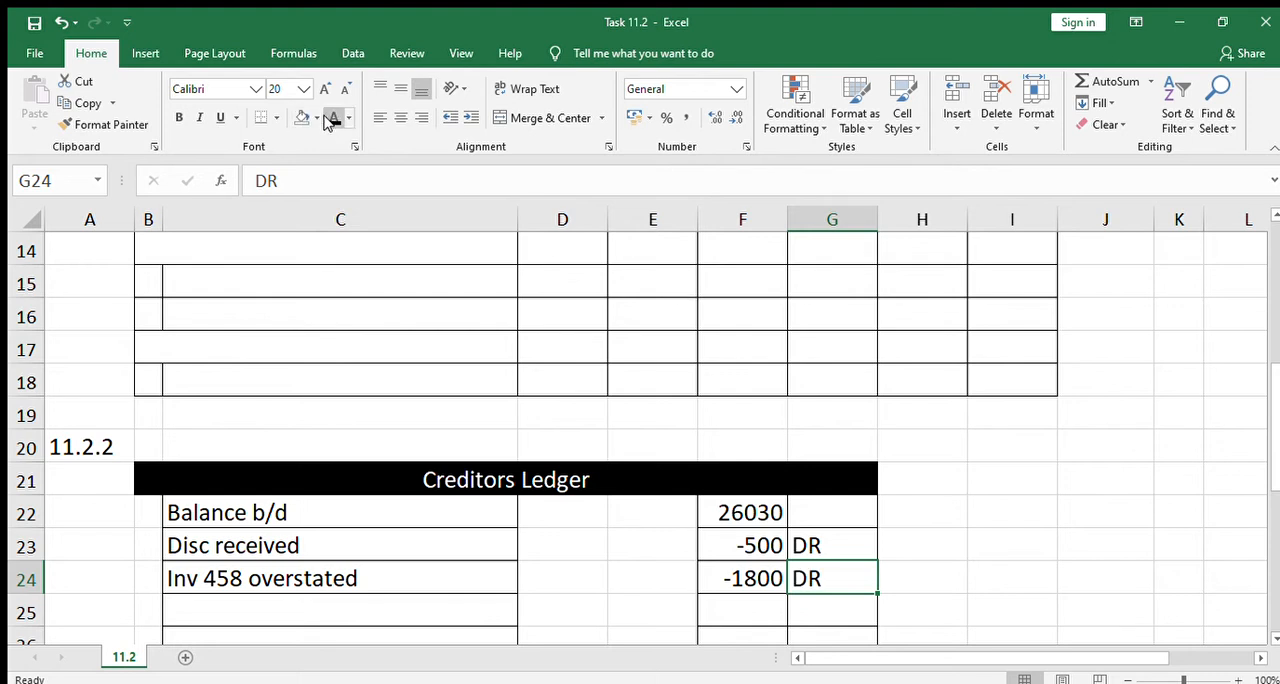
Reveal "Discount received" in B11 as the debited account of the third General Journal entry with the black font colour
{"action": "left_click", "coordinate": [513, 499]}
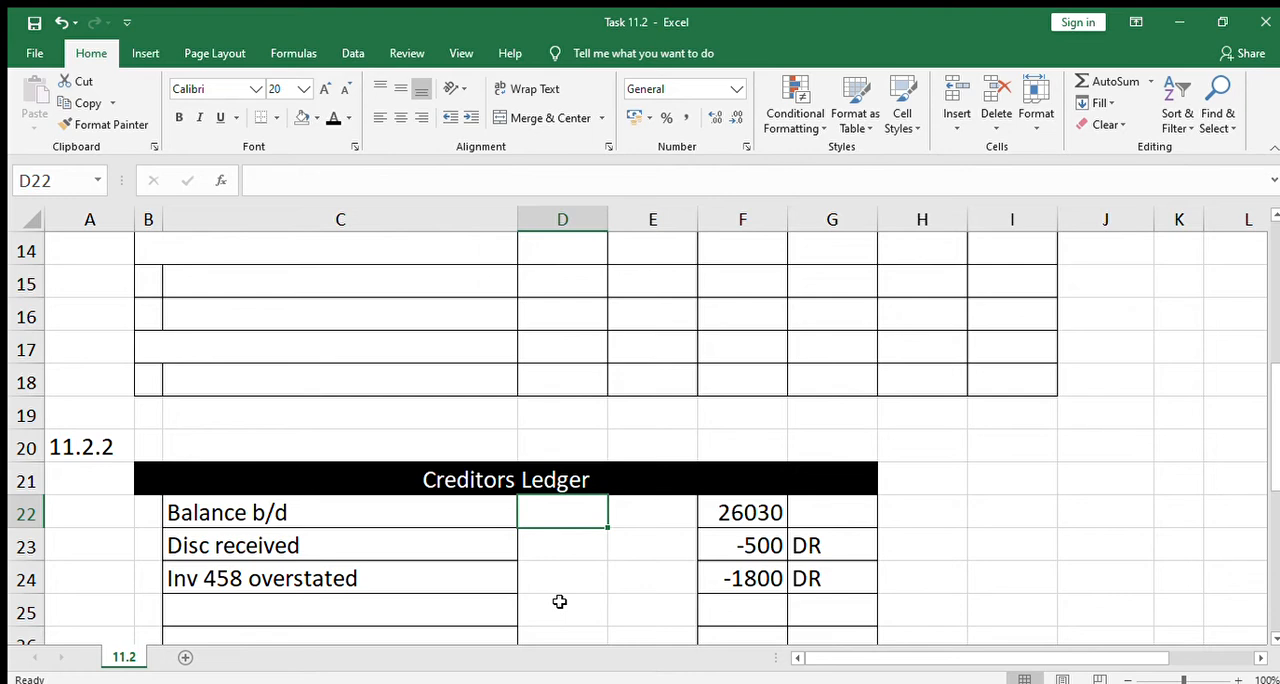
{"action": "key", "text": "Up"}
{"action": "key", "text": "Up"}
{"action": "key", "text": "Up"}
{"action": "key", "text": "Up"}
{"action": "key", "text": "Up"}
{"action": "key", "text": "Up"}
{"action": "key", "text": "Up"}
{"action": "key", "text": "Up"}
{"action": "key", "text": "Up"}
{"action": "key", "text": "Up"}
{"action": "key", "text": "Up"}
{"action": "key", "text": "Up"}
{"action": "key", "text": "Up"}
{"action": "key", "text": "Up"}
{"action": "key", "text": "Up"}
{"action": "key", "text": "Up"}
{"action": "key", "text": "Up"}
{"action": "key", "text": "Up"}
{"action": "key", "text": "Down"}
{"action": "key", "text": "Down"}
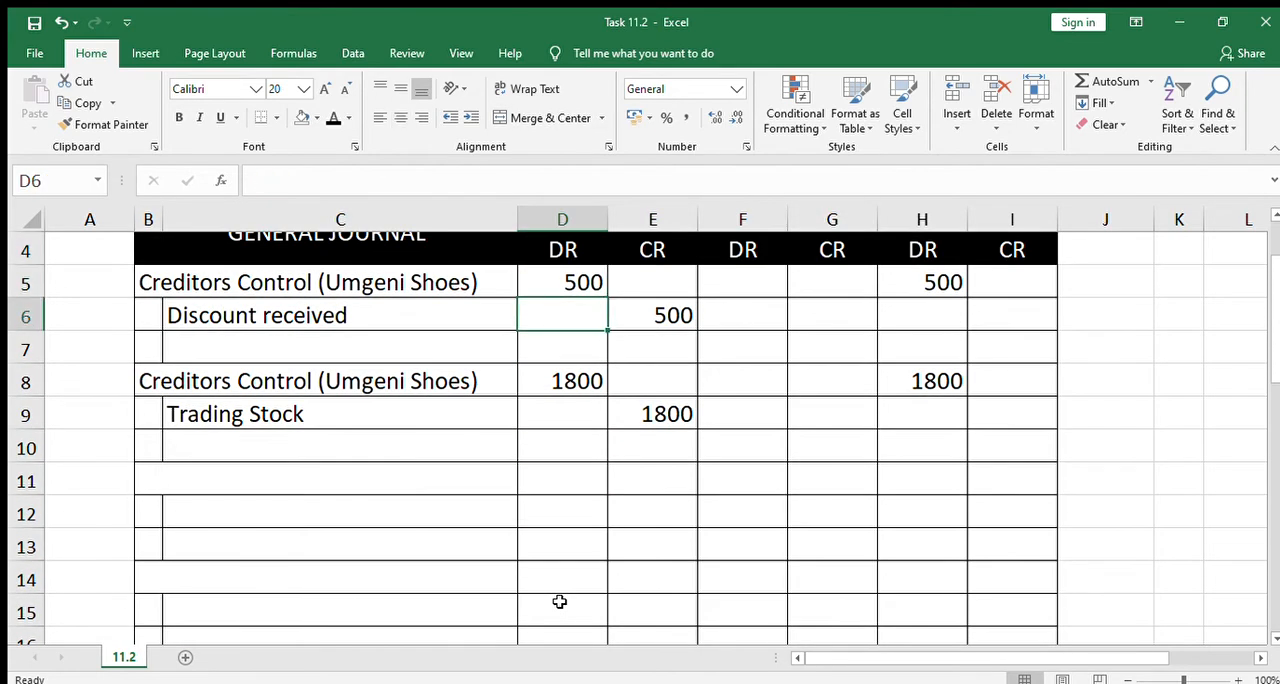
{"action": "key", "text": "Down"}
{"action": "key", "text": "Down"}
{"action": "key", "text": "Down"}
{"action": "key", "text": "Down"}
{"action": "key", "text": "Down"}
{"action": "key", "text": "Down"}
{"action": "key", "text": "Left"}
{"action": "key", "text": "Left"}
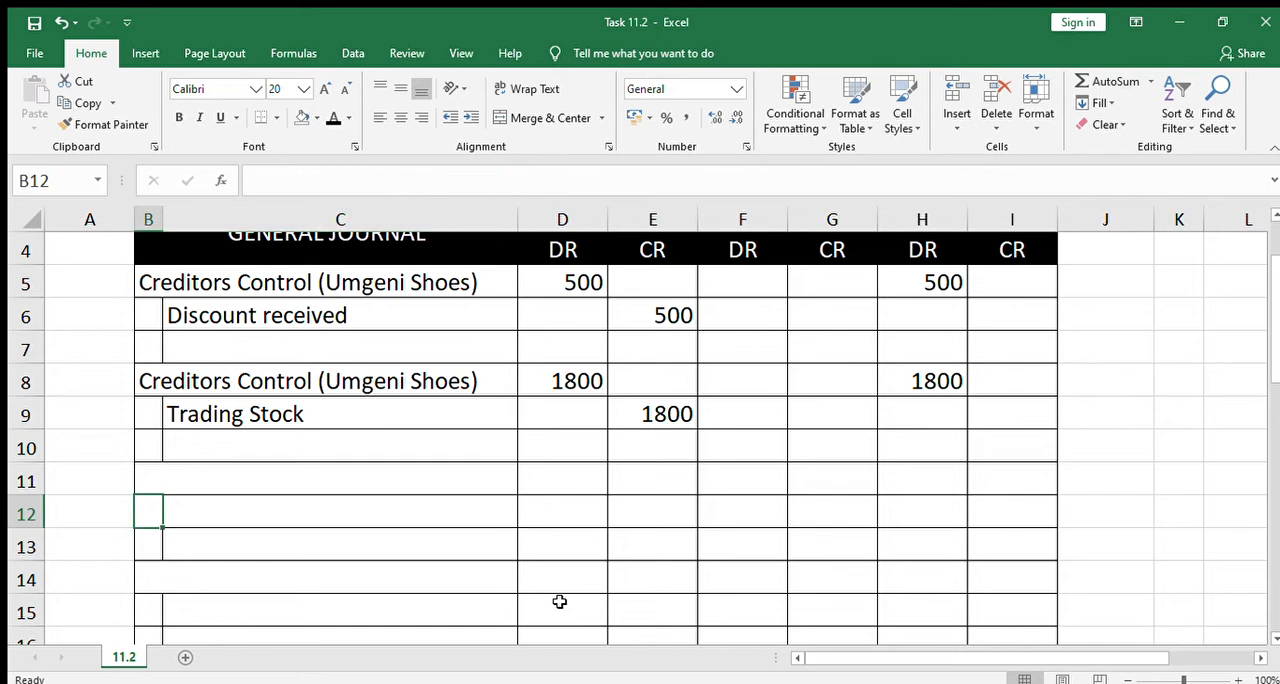
{"action": "key", "text": "Up"}
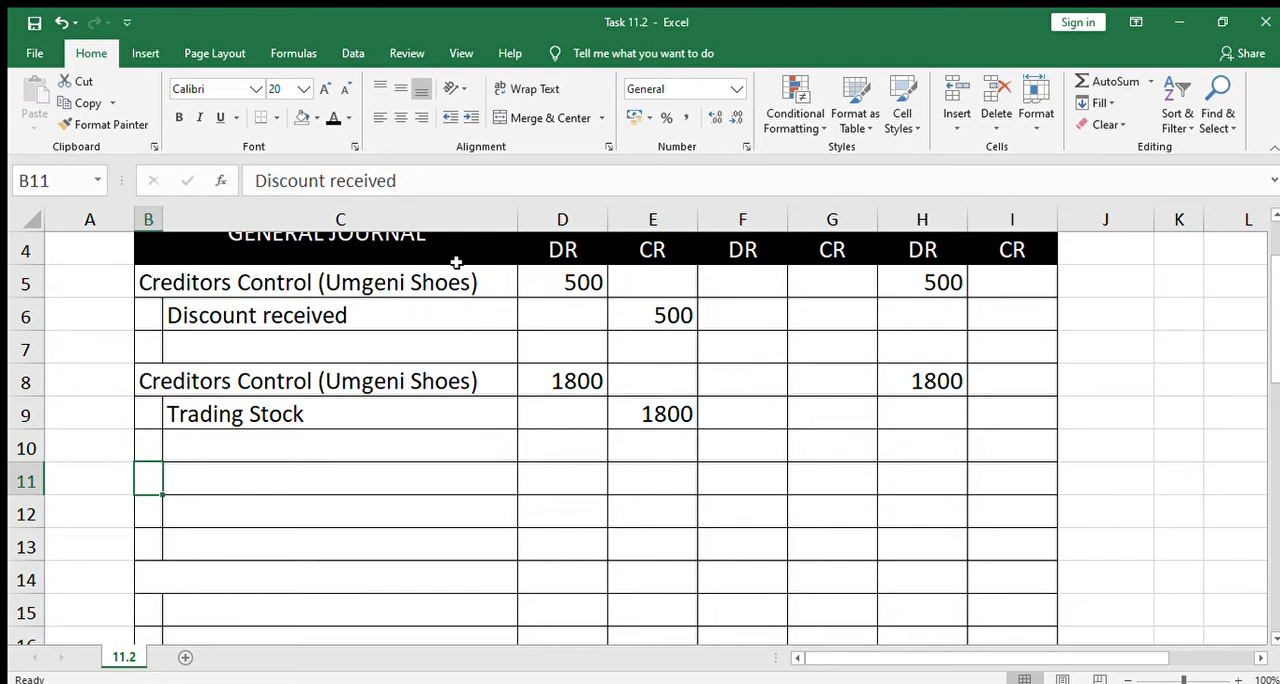
{"action": "left_click", "coordinate": [327, 115]}
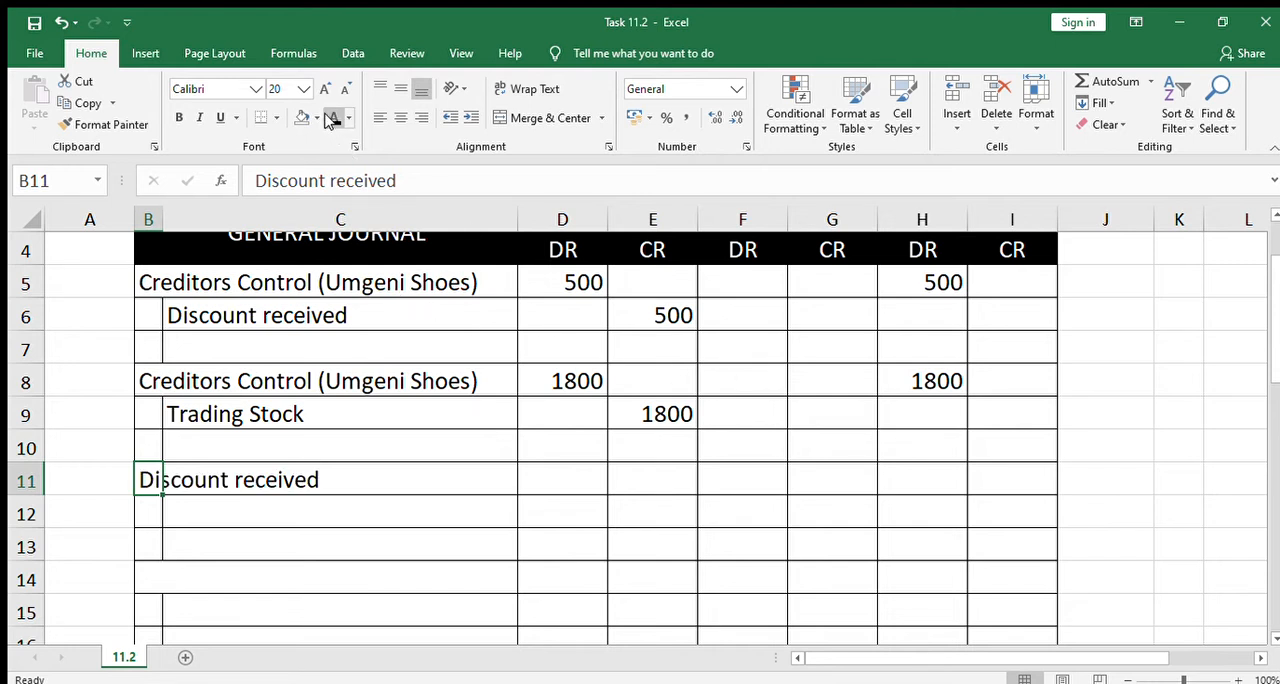
Make the font of C12 black to reveal "Creditors Control (Umgeni Shoes)" under Discount received in the journal
{"action": "key", "text": "Down"}
{"action": "key", "text": "Right"}
{"action": "left_click", "coordinate": [330, 118]}
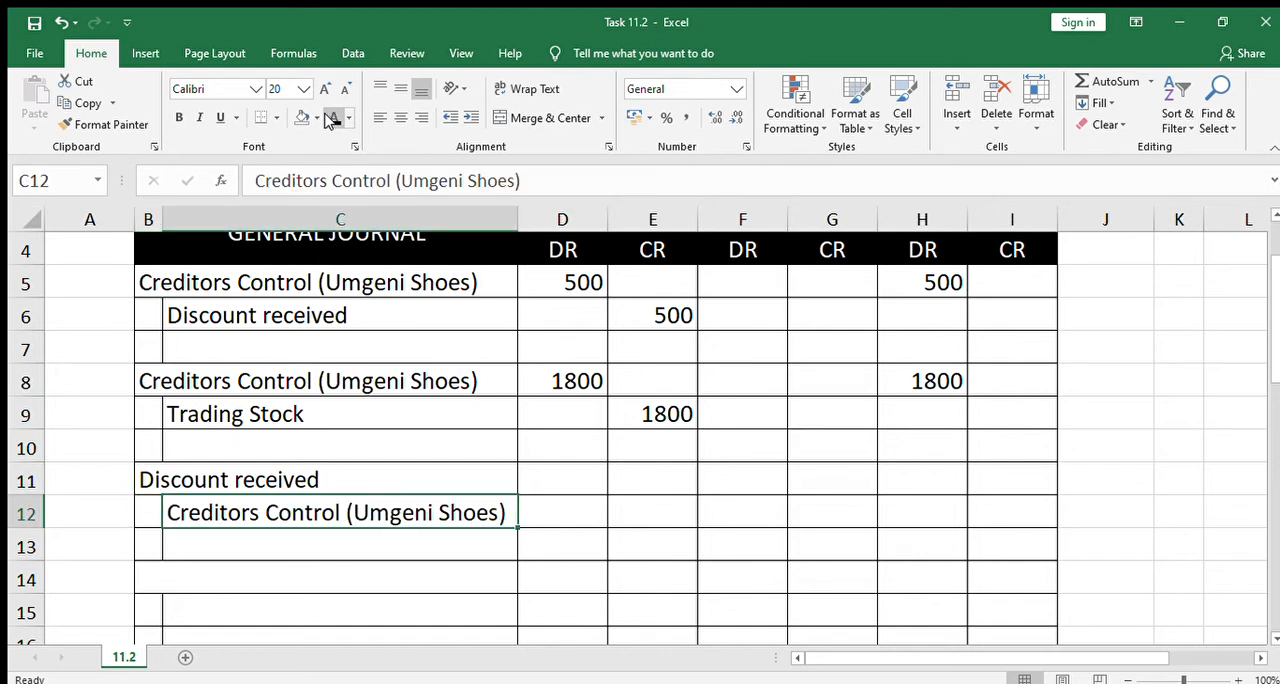
Apply the black font colour to D11 and E12 to reveal the 1100 debit and credit of the Discount received journal entry
{"action": "key", "text": "Right"}
{"action": "key", "text": "Up"}
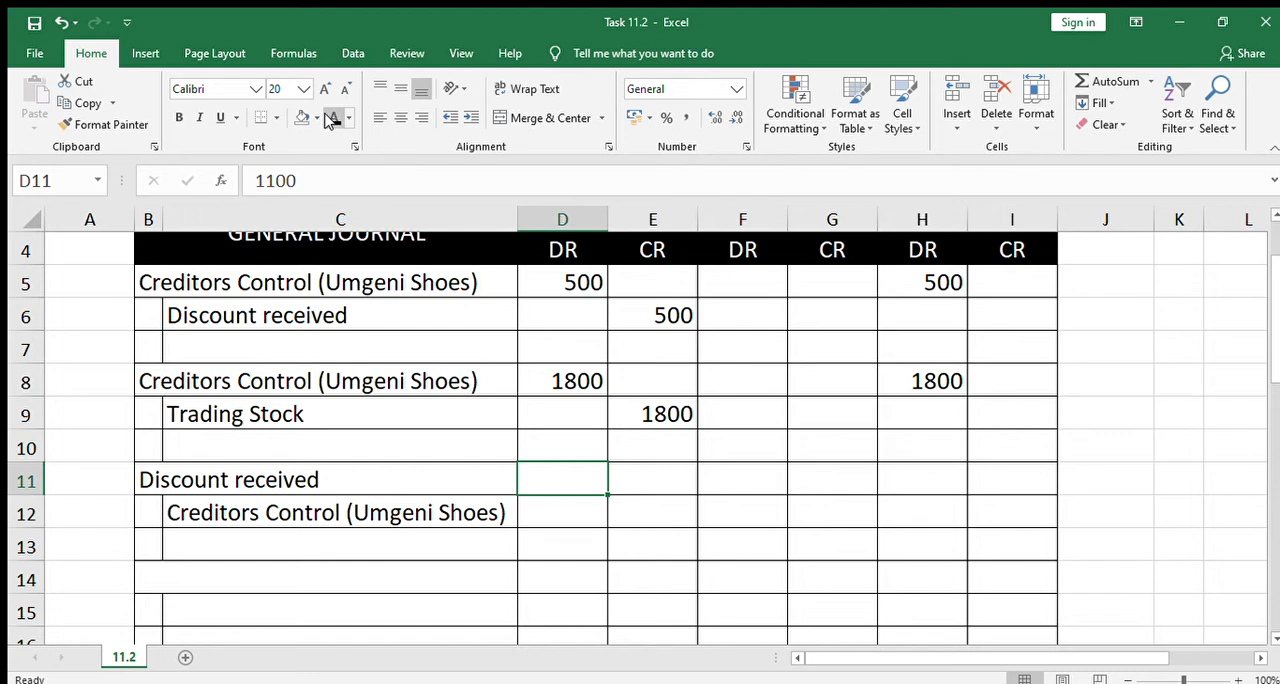
{"action": "left_click", "coordinate": [330, 118]}
{"action": "key", "text": "Down"}
{"action": "key", "text": "Right"}
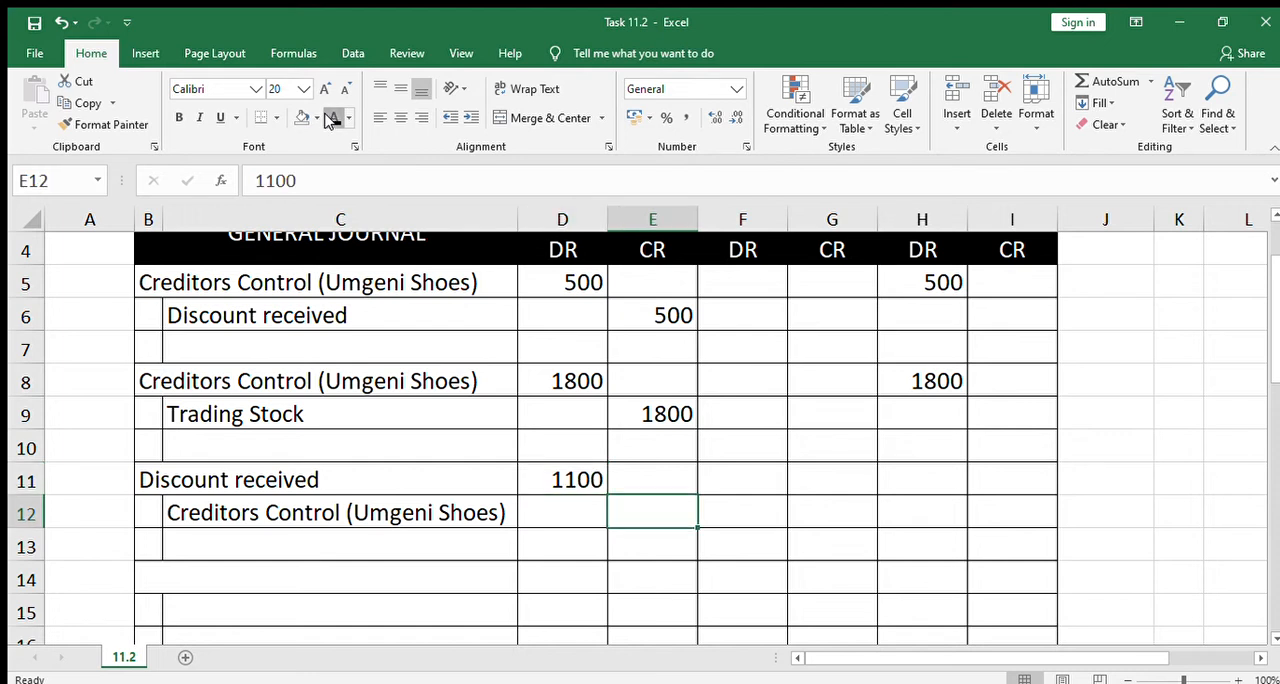
{"action": "left_click", "coordinate": [330, 118]}
Make the font of I12 black to reveal 1100 in the last CR column of the General Journal
{"action": "key", "text": "Up"}
{"action": "key", "text": "Down"}
{"action": "key", "text": "Right"}
{"action": "key", "text": "Right"}
{"action": "key", "text": "Right"}
{"action": "key", "text": "Right"}
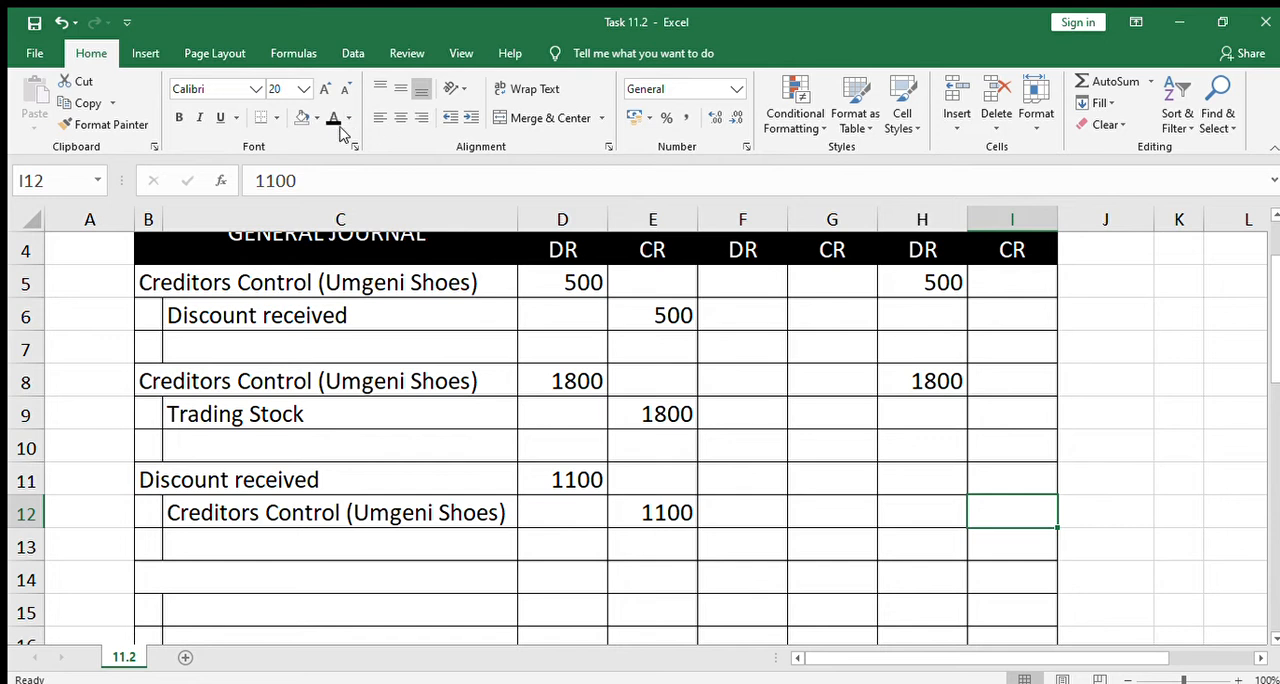
{"action": "left_click", "coordinate": [331, 120]}
Reveal "Discount overstated" in C25 of the Creditors Ledger with the black font colour
{"action": "key", "text": "Left"}
{"action": "key", "text": "Left"}
{"action": "key", "text": "Left"}
{"action": "key", "text": "Left"}
{"action": "key", "text": "Left"}
{"action": "key", "text": "Left"}
{"action": "key", "text": "Left"}
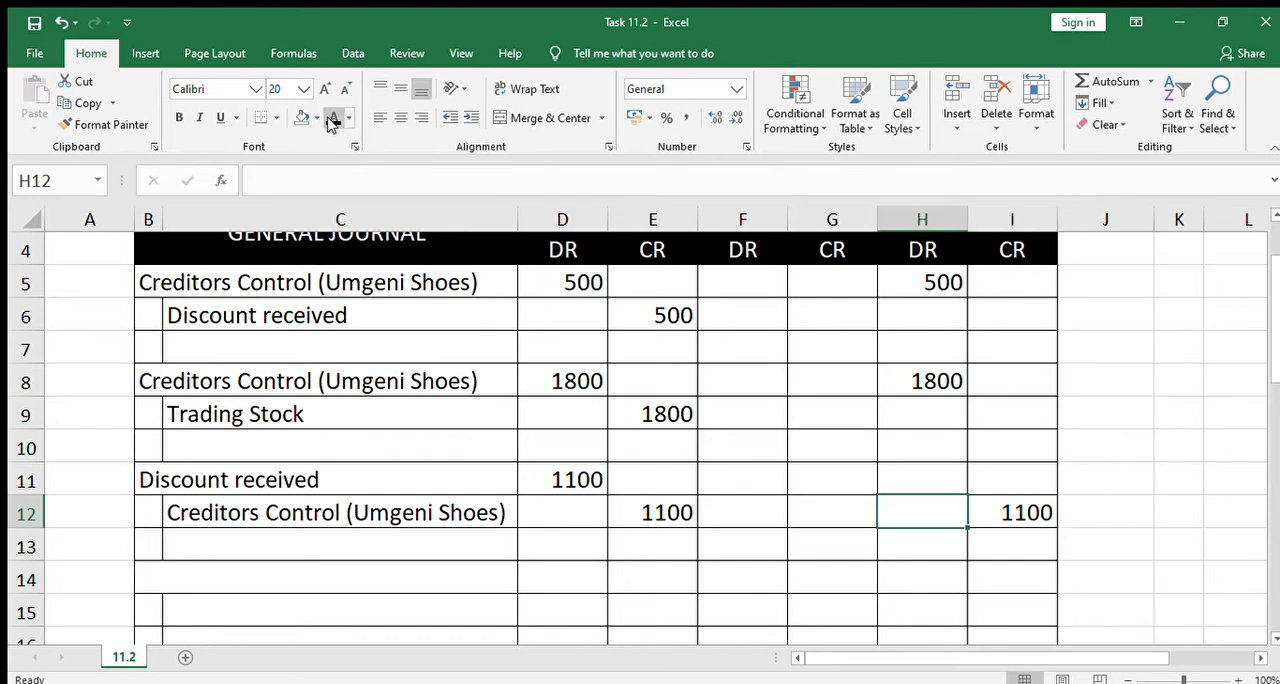
{"action": "key", "text": "Down"}
{"action": "key", "text": "Down"}
{"action": "key", "text": "Down"}
{"action": "key", "text": "Down"}
{"action": "key", "text": "Down"}
{"action": "key", "text": "Down"}
{"action": "key", "text": "Down"}
{"action": "key", "text": "Down"}
{"action": "key", "text": "Down"}
{"action": "key", "text": "Down"}
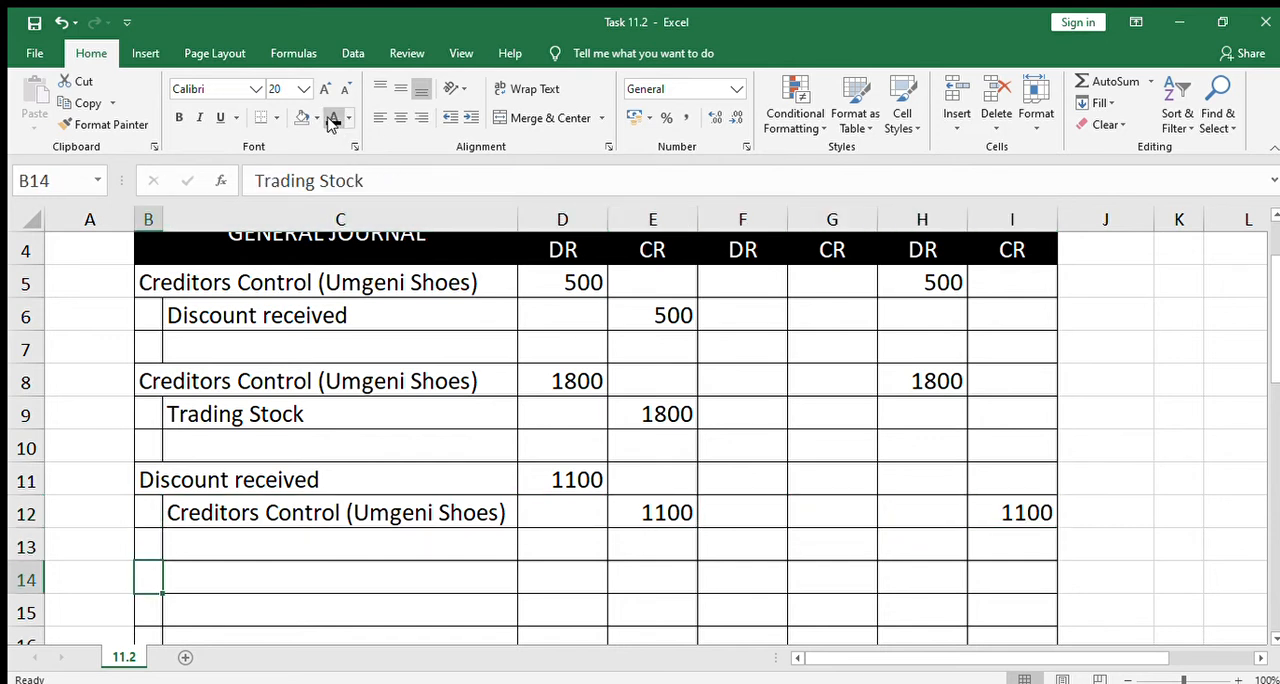
{"action": "key", "text": "Down"}
{"action": "key", "text": "Down"}
{"action": "key", "text": "Down"}
{"action": "key", "text": "Down"}
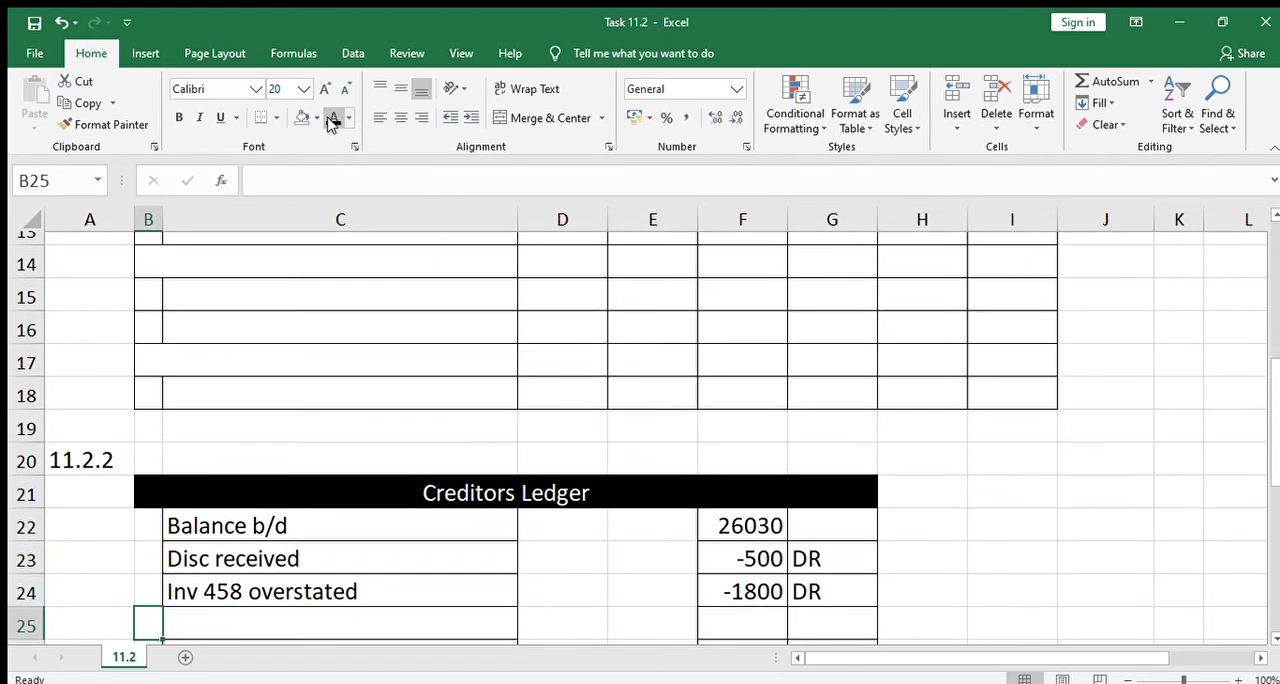
{"action": "key", "text": "Up"}
{"action": "key", "text": "Right"}
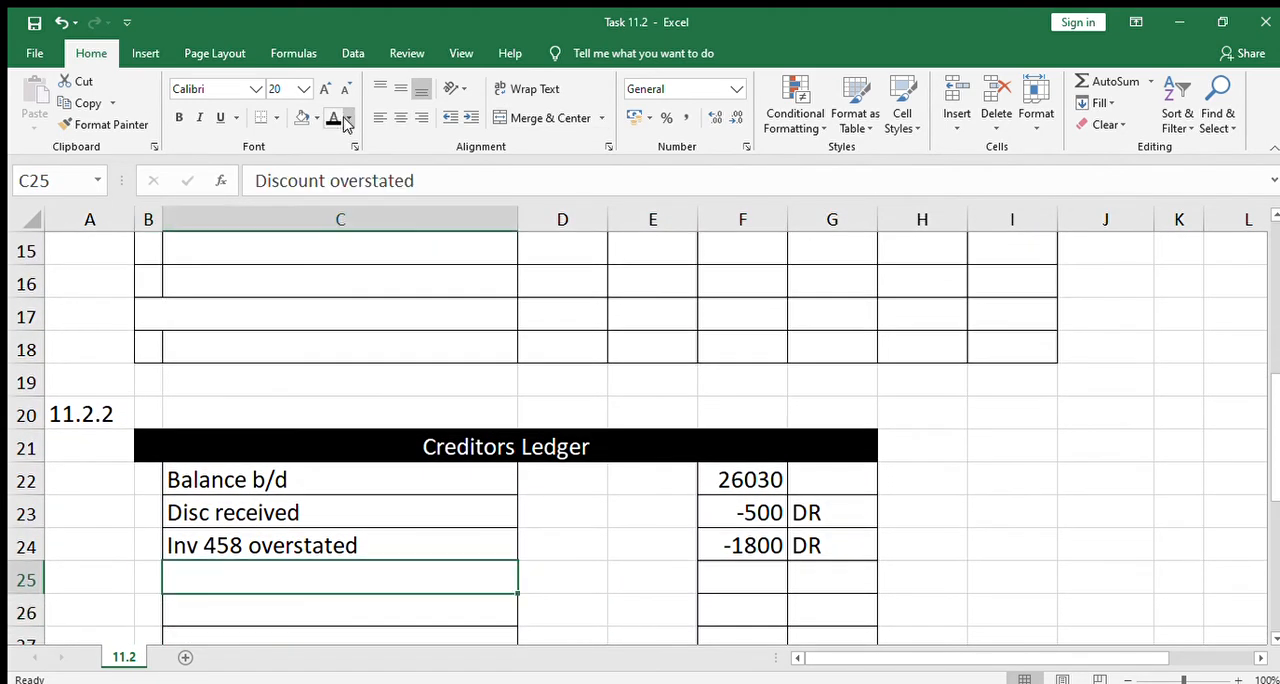
{"action": "left_click", "coordinate": [330, 119]}
Apply the black font colour to F25 and G25 to reveal 1100 and CR for the overstated discount
{"action": "key", "text": "Right"}
{"action": "key", "text": "Right"}
{"action": "key", "text": "Right"}
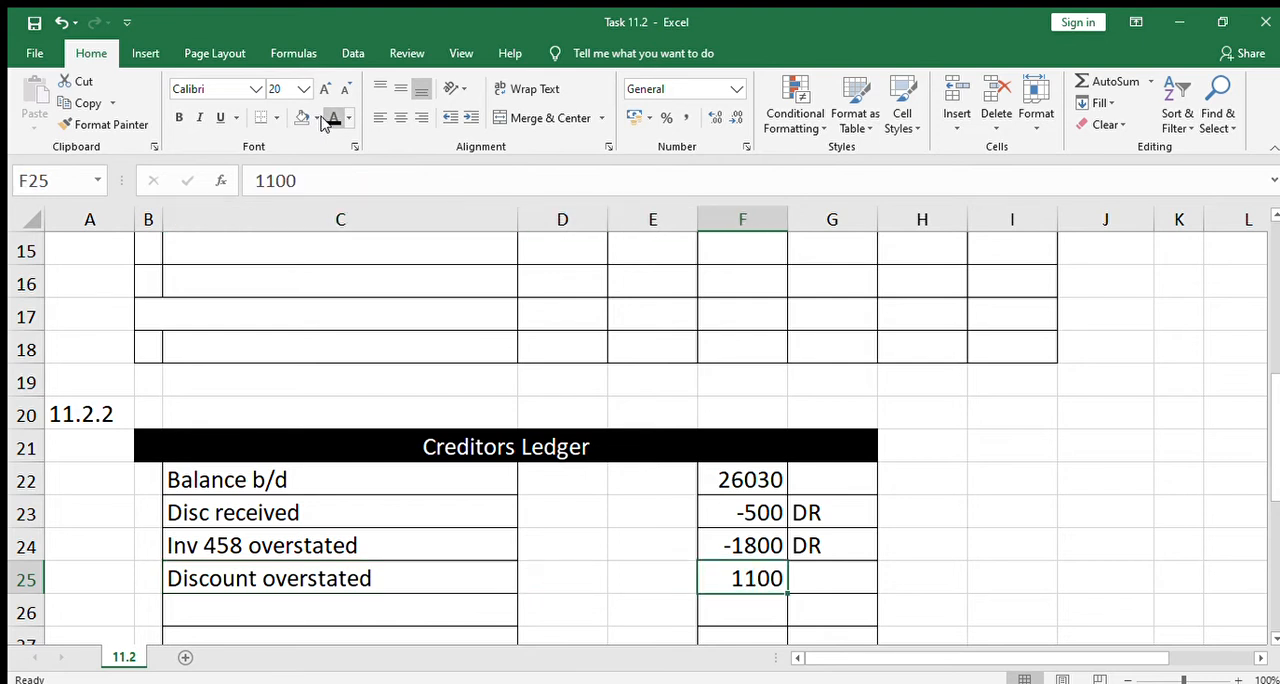
{"action": "key", "text": "Right"}
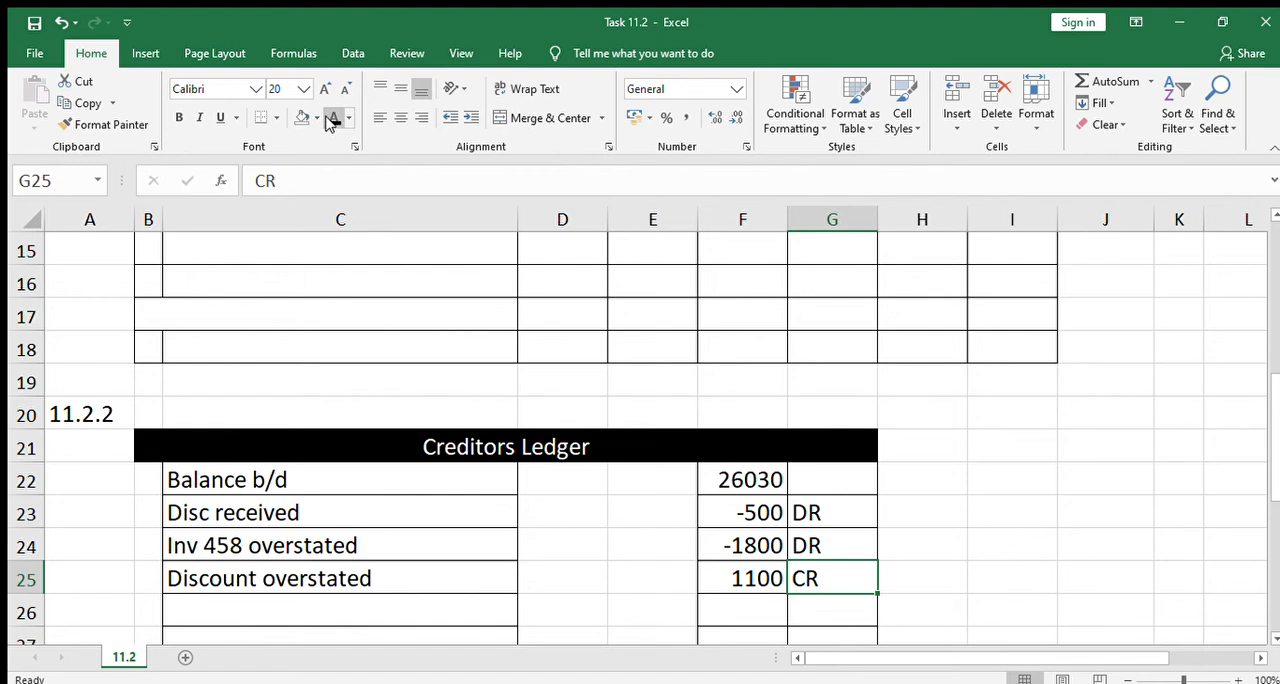
Reveal "CR Inv 477 (goods not ordered)" in B33 of the Creditors Recon with the black font colour
{"action": "key", "text": "Down"}
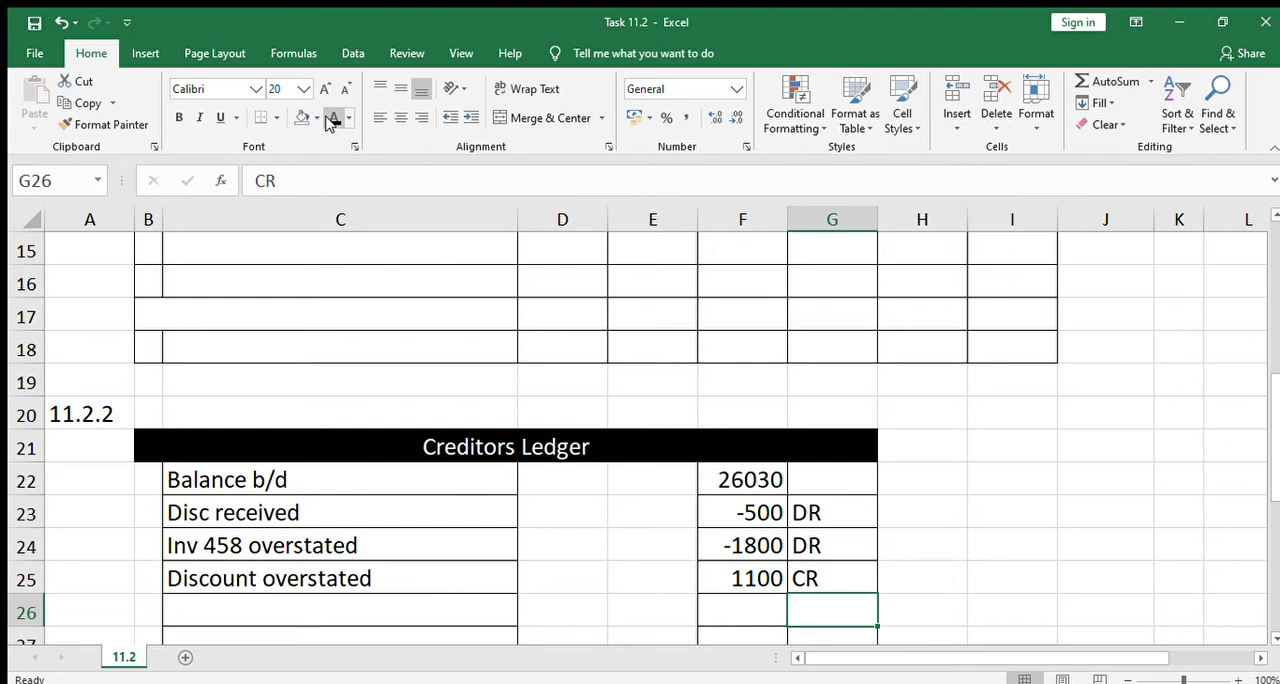
{"action": "key", "text": "Down"}
{"action": "key", "text": "Down"}
{"action": "key", "text": "Down"}
{"action": "key", "text": "Down"}
{"action": "key", "text": "Down"}
{"action": "key", "text": "Down"}
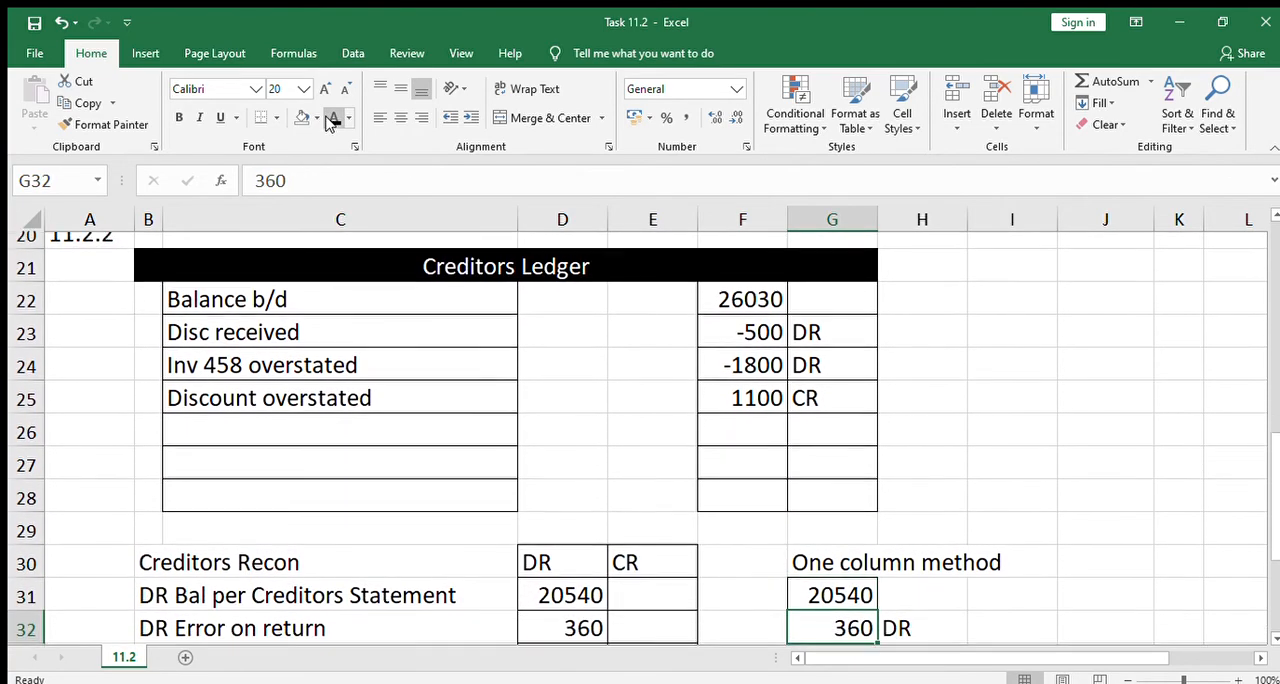
{"action": "key", "text": "Down"}
{"action": "key", "text": "Down"}
{"action": "key", "text": "Down"}
{"action": "key", "text": "Down"}
{"action": "key", "text": "Down"}
{"action": "key", "text": "Down"}
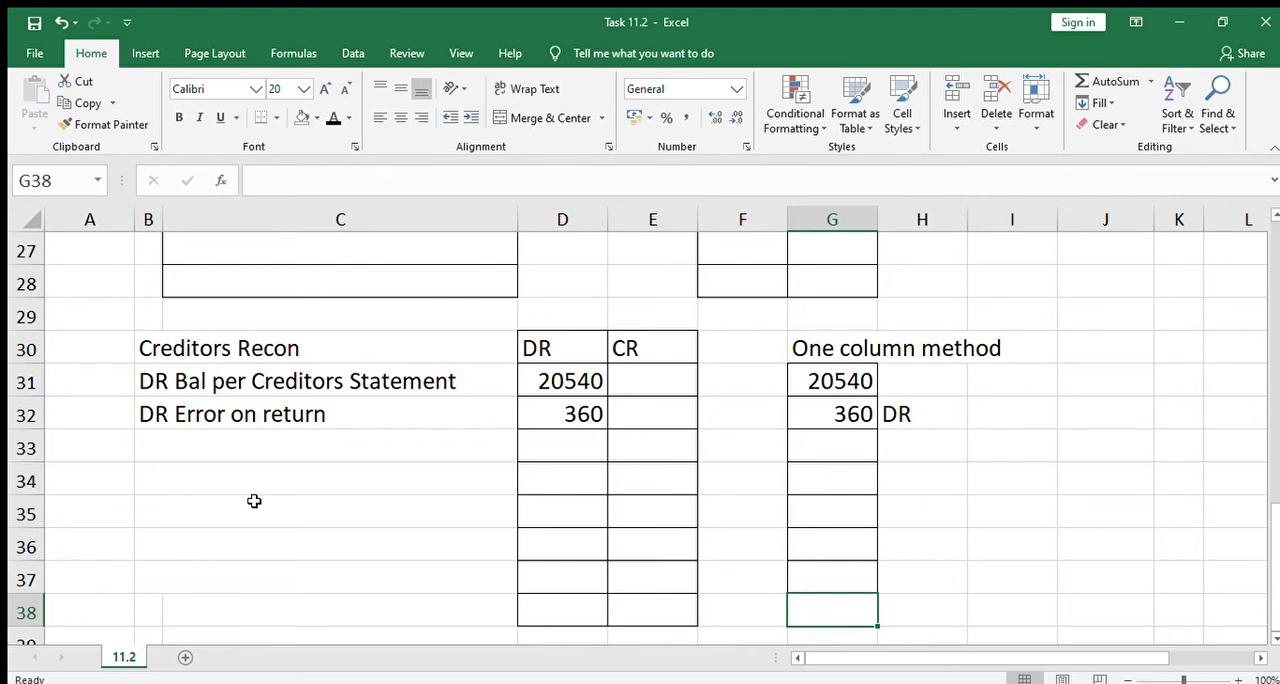
{"action": "left_click", "coordinate": [155, 445]}
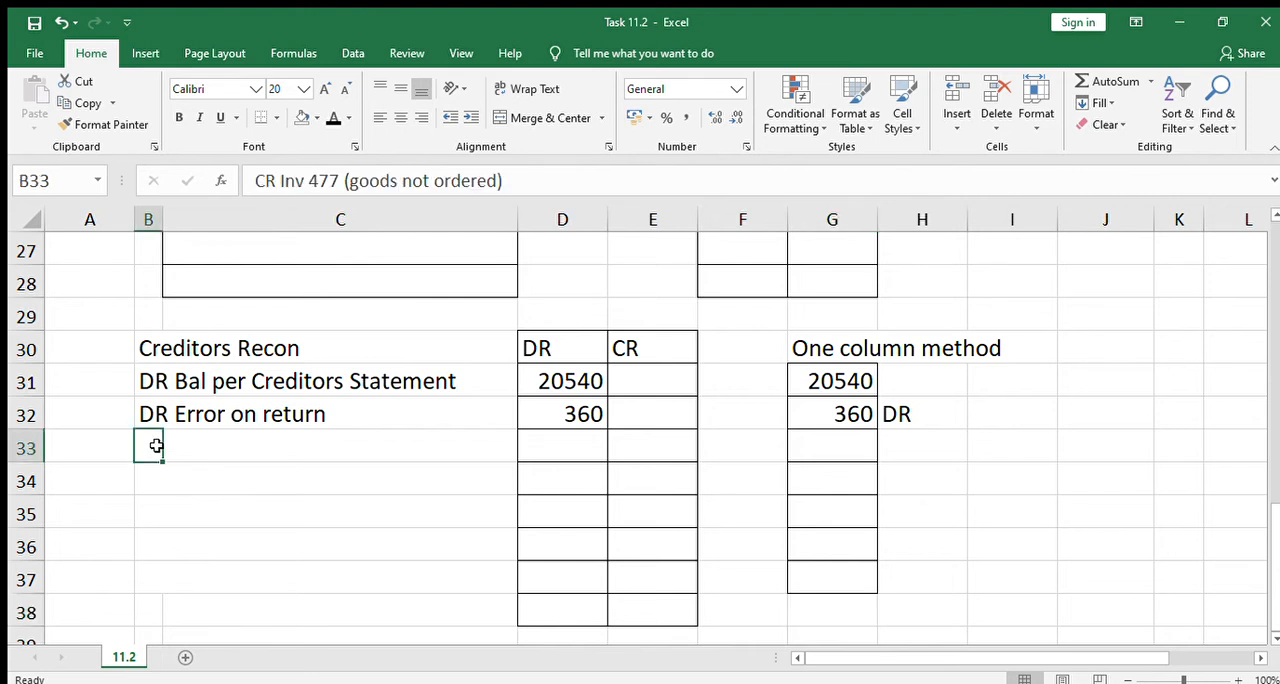
{"action": "left_click", "coordinate": [330, 118]}
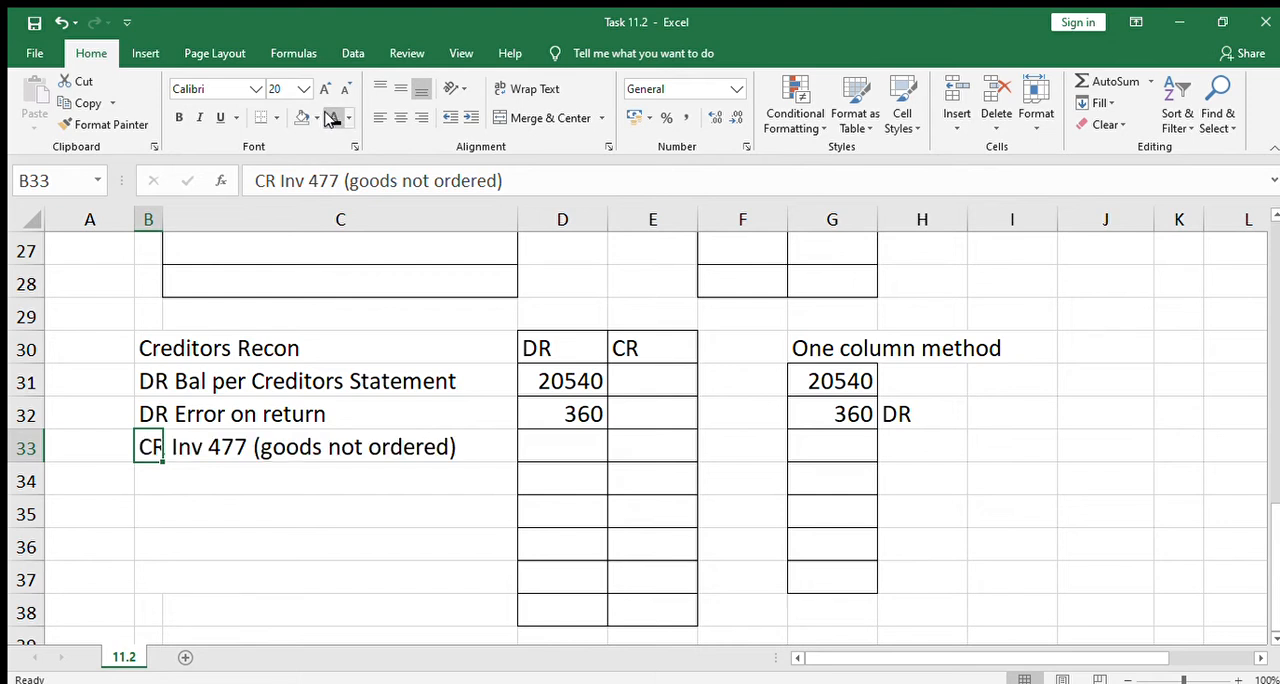
Make the font of E33 black to reveal 2560 in the CR column for Inv 477
{"action": "left_click", "coordinate": [434, 495]}
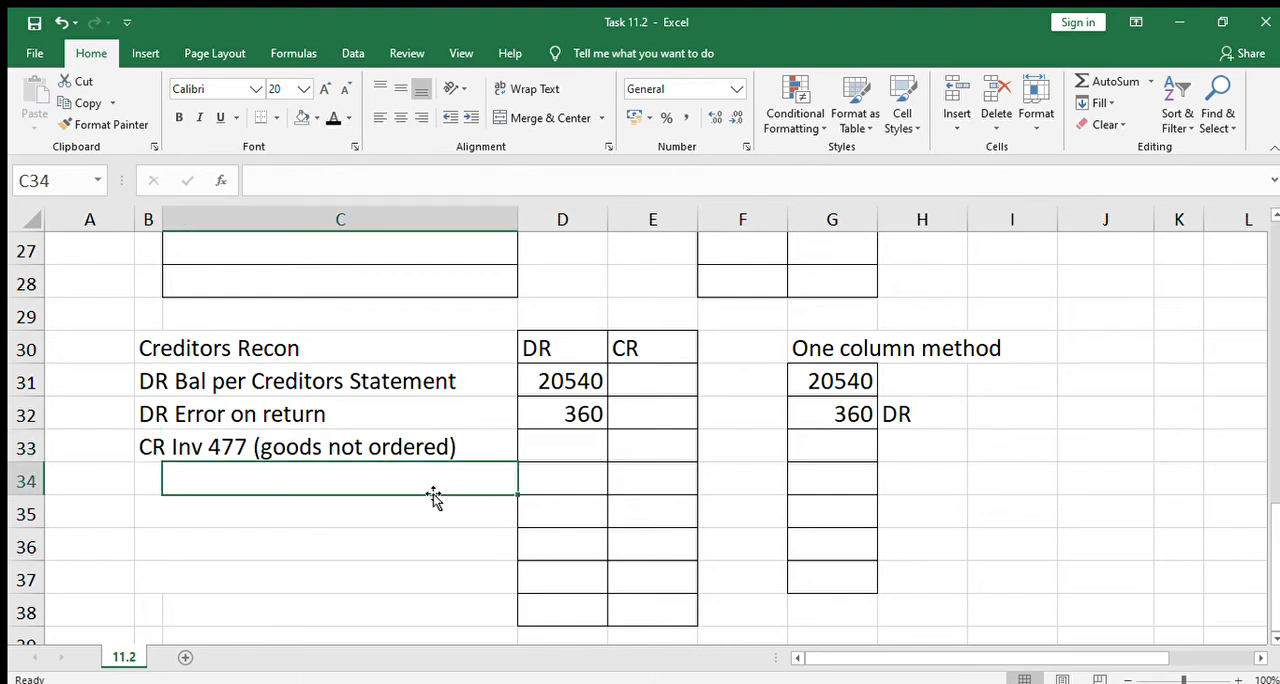
{"action": "left_click", "coordinate": [647, 454]}
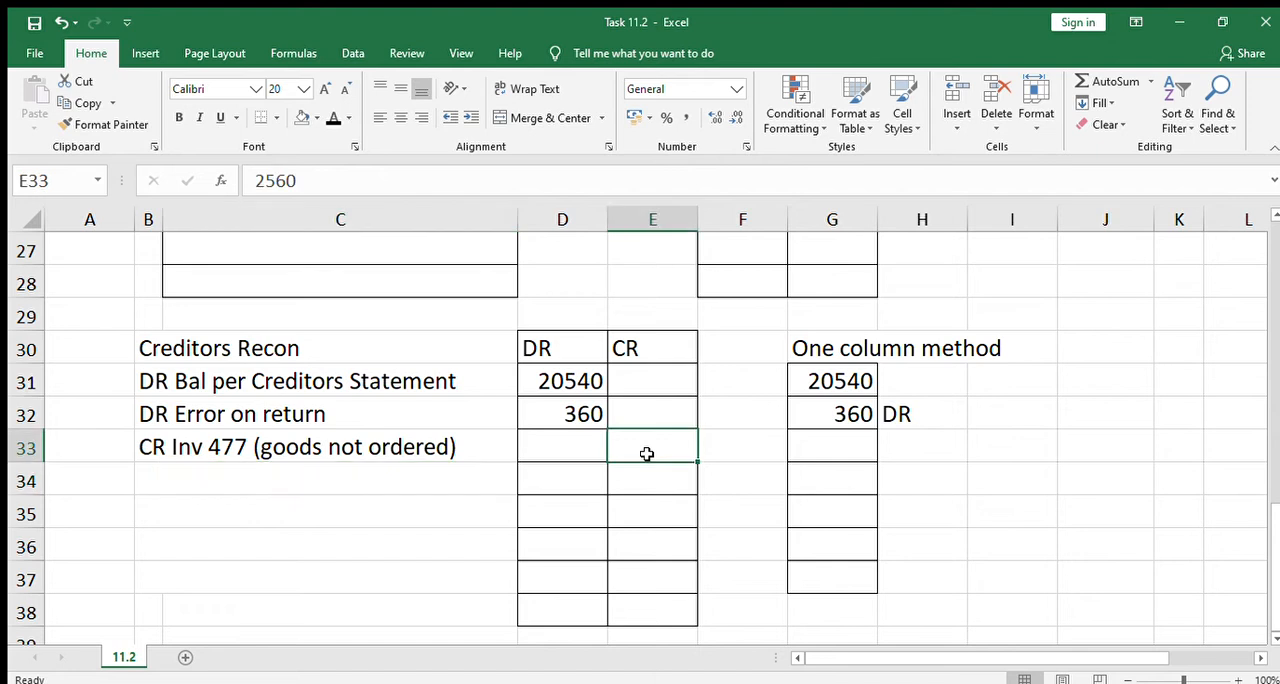
{"action": "left_click", "coordinate": [331, 119]}
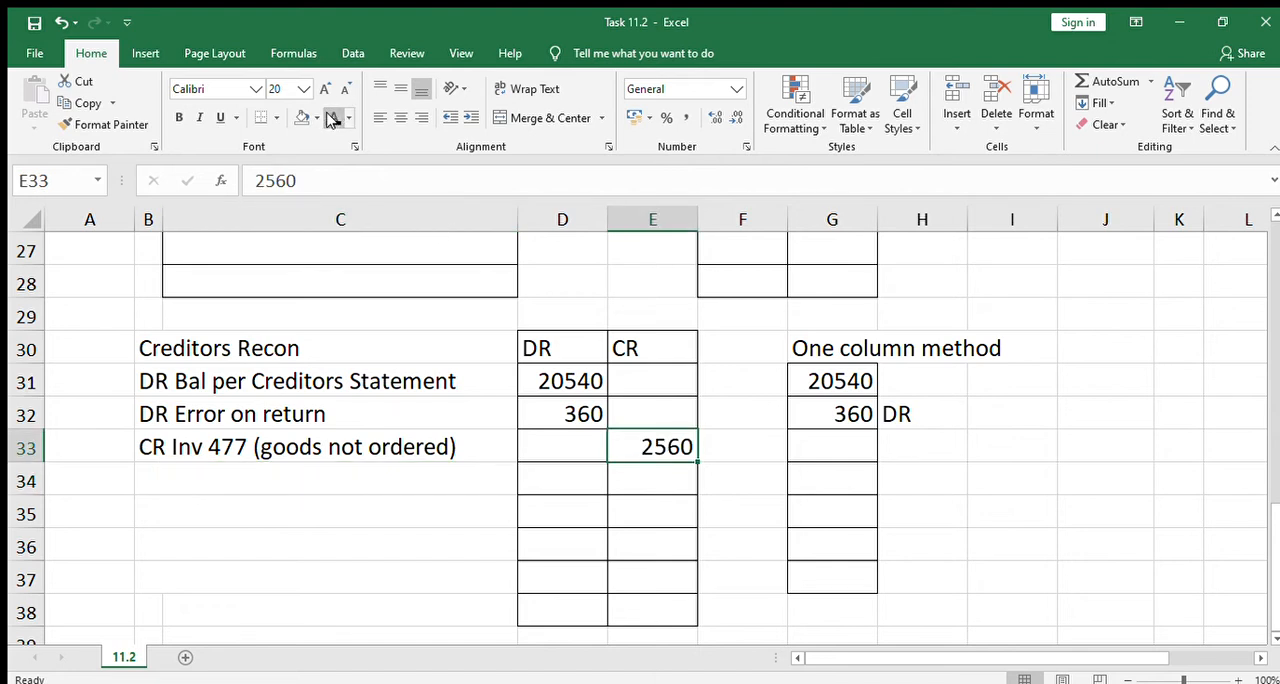
Apply the black font colour to G33 and H33 to reveal -2560 and CR under the one column method
{"action": "left_click", "coordinate": [827, 454]}
{"action": "left_click", "coordinate": [332, 118]}
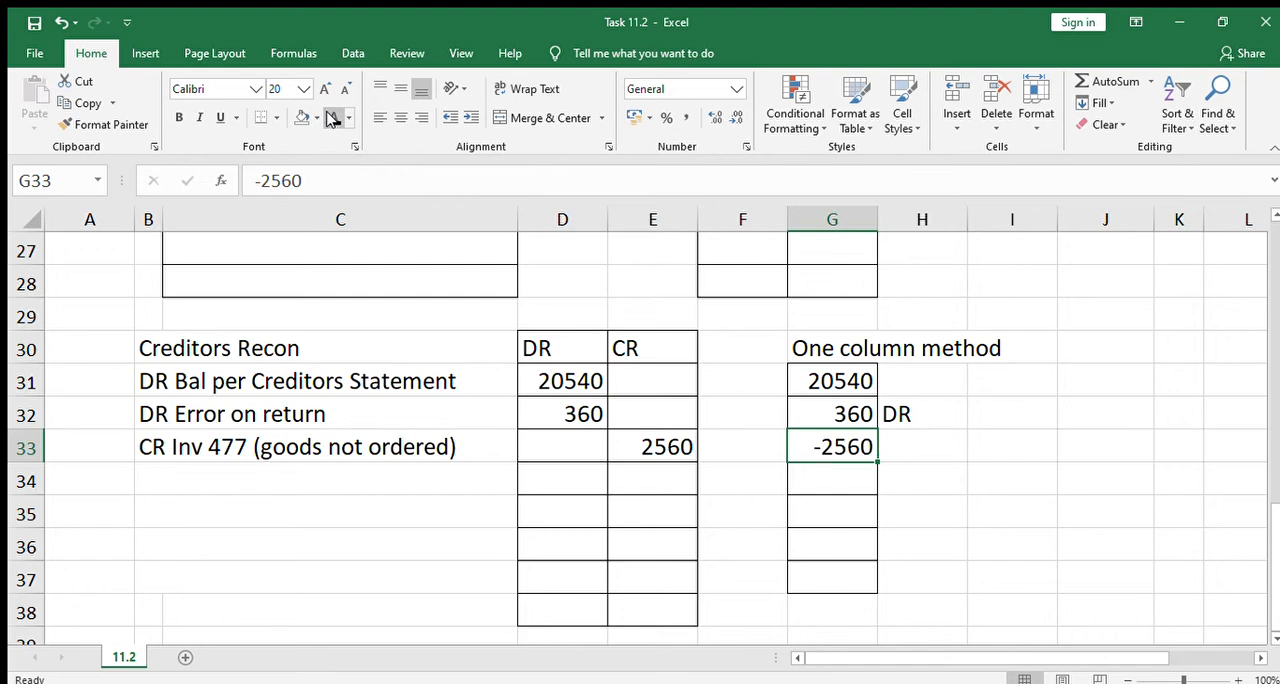
{"action": "left_click", "coordinate": [908, 438]}
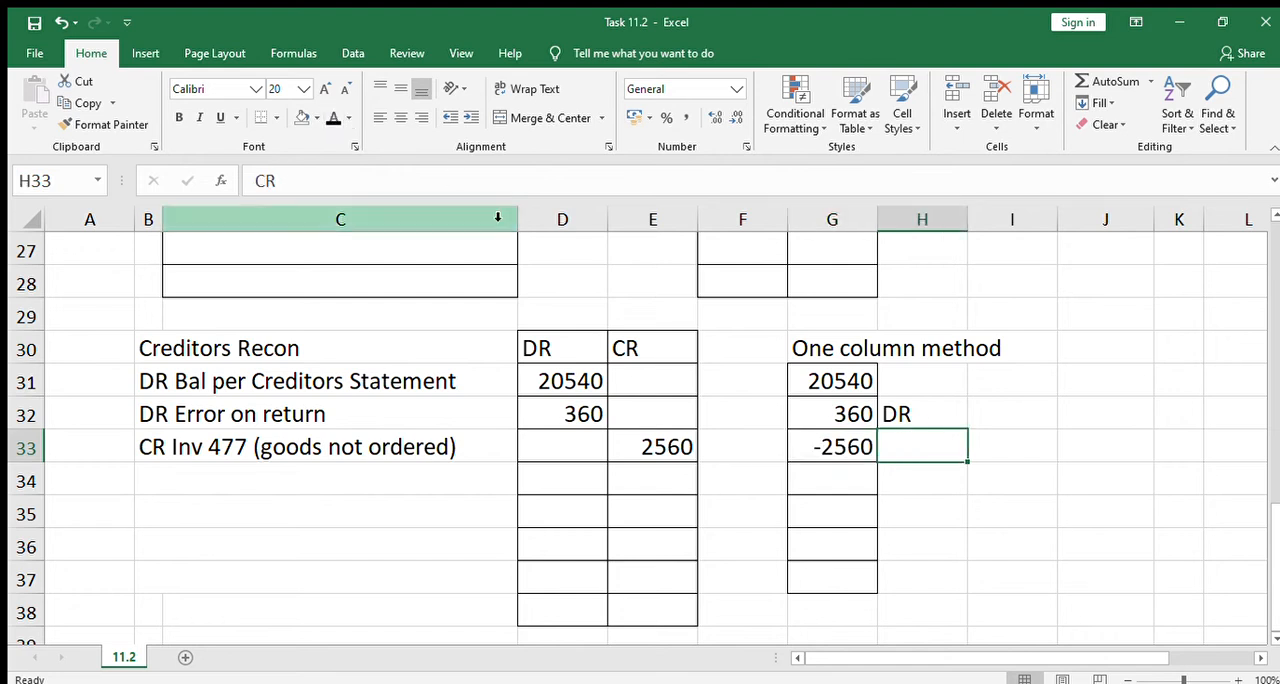
{"action": "left_click", "coordinate": [331, 119]}
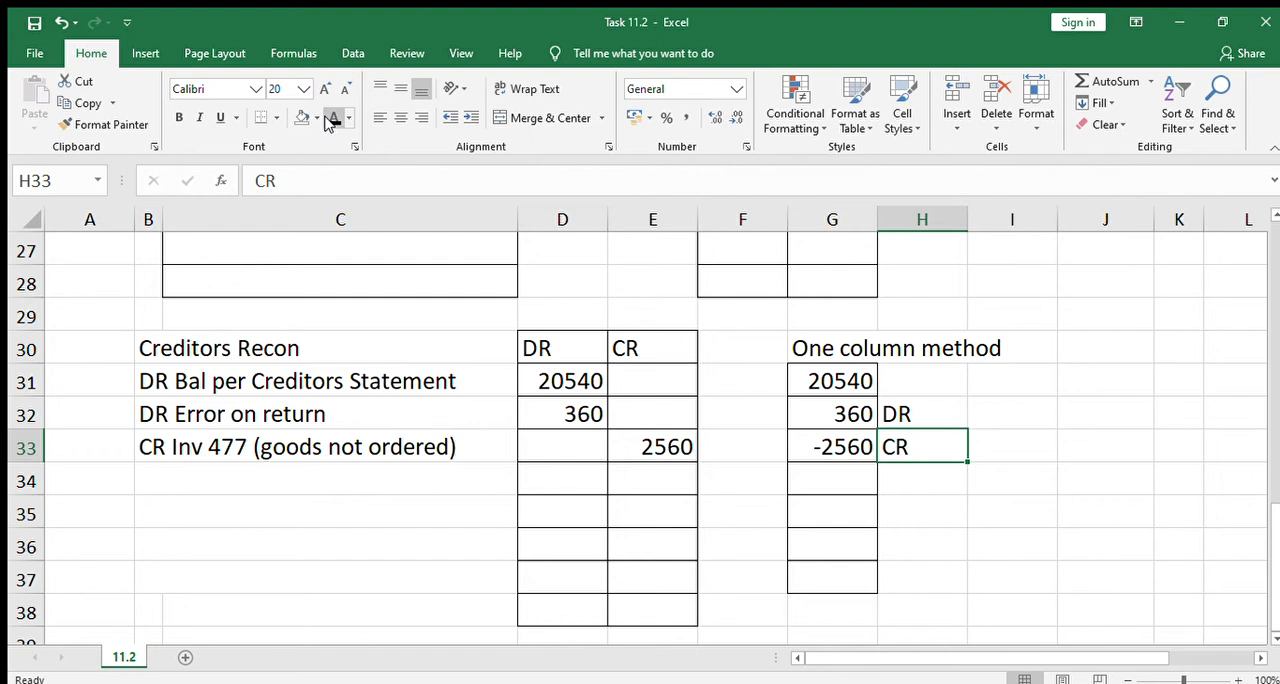
Reveal "Trading Stock" in B14 as the debited account of the fourth General Journal entry with the black font colour
{"action": "key", "text": "Up"}
{"action": "key", "text": "Up"}
{"action": "key", "text": "Up"}
{"action": "key", "text": "Up"}
{"action": "key", "text": "Up"}
{"action": "key", "text": "Up"}
{"action": "key", "text": "Up"}
{"action": "key", "text": "Up"}
{"action": "key", "text": "Up"}
{"action": "key", "text": "Up"}
{"action": "key", "text": "Up"}
{"action": "key", "text": "Up"}
{"action": "key", "text": "Up"}
{"action": "key", "text": "Up"}
{"action": "key", "text": "Up"}
{"action": "key", "text": "Up"}
{"action": "key", "text": "Up"}
{"action": "key", "text": "Up"}
{"action": "key", "text": "Up"}
{"action": "key", "text": "Up"}
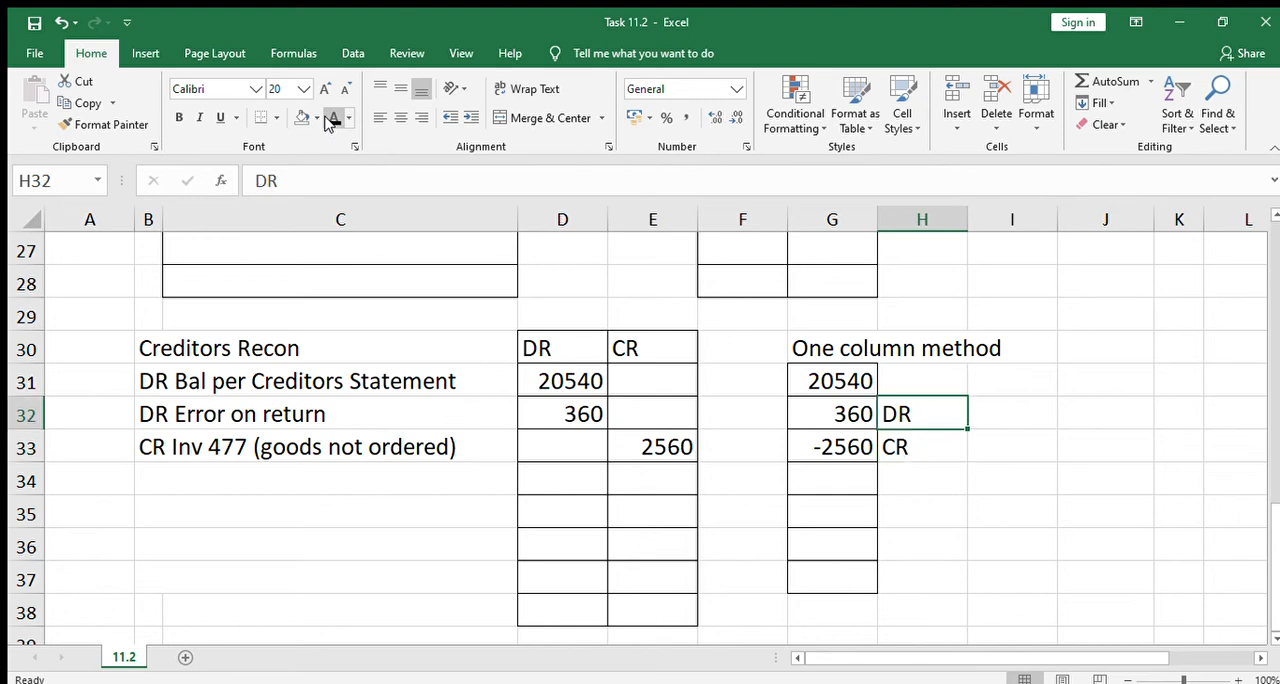
{"action": "key", "text": "Down"}
{"action": "key", "text": "Down"}
{"action": "key", "text": "Down"}
{"action": "key", "text": "Down"}
{"action": "key", "text": "Down"}
{"action": "key", "text": "Down"}
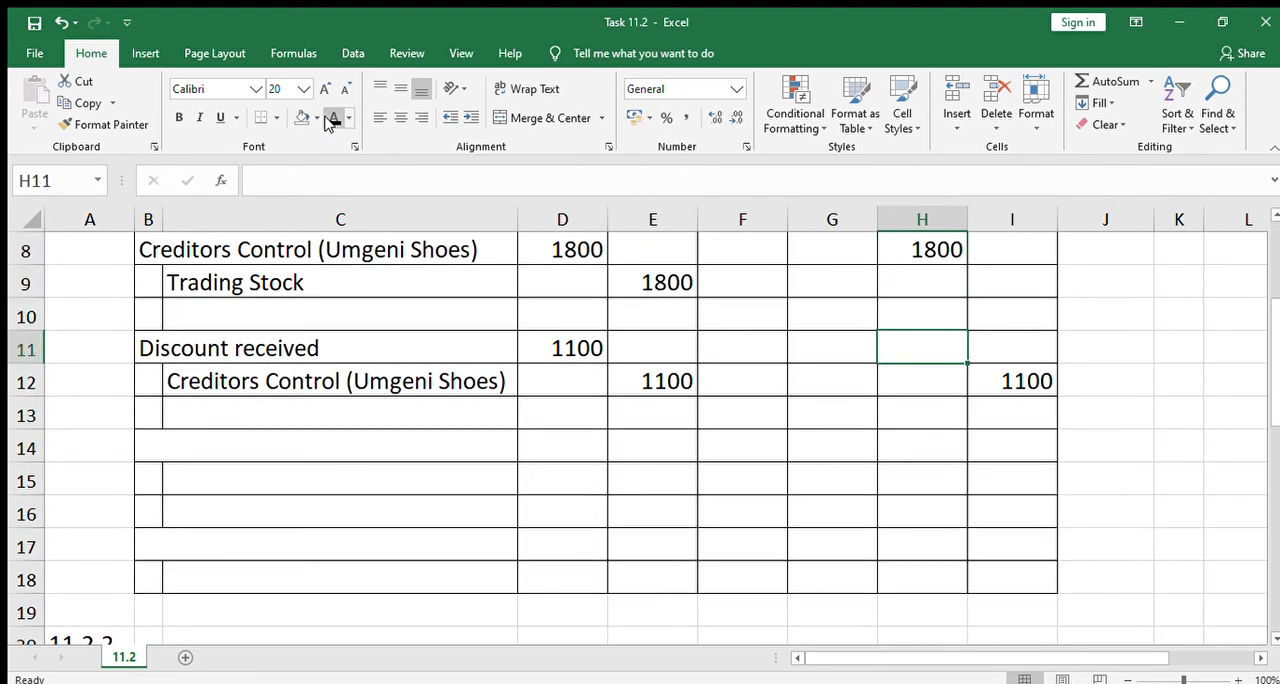
{"action": "key", "text": "Left"}
{"action": "key", "text": "Left"}
{"action": "key", "text": "Left"}
{"action": "key", "text": "Left"}
{"action": "key", "text": "Left"}
{"action": "key", "text": "Left"}
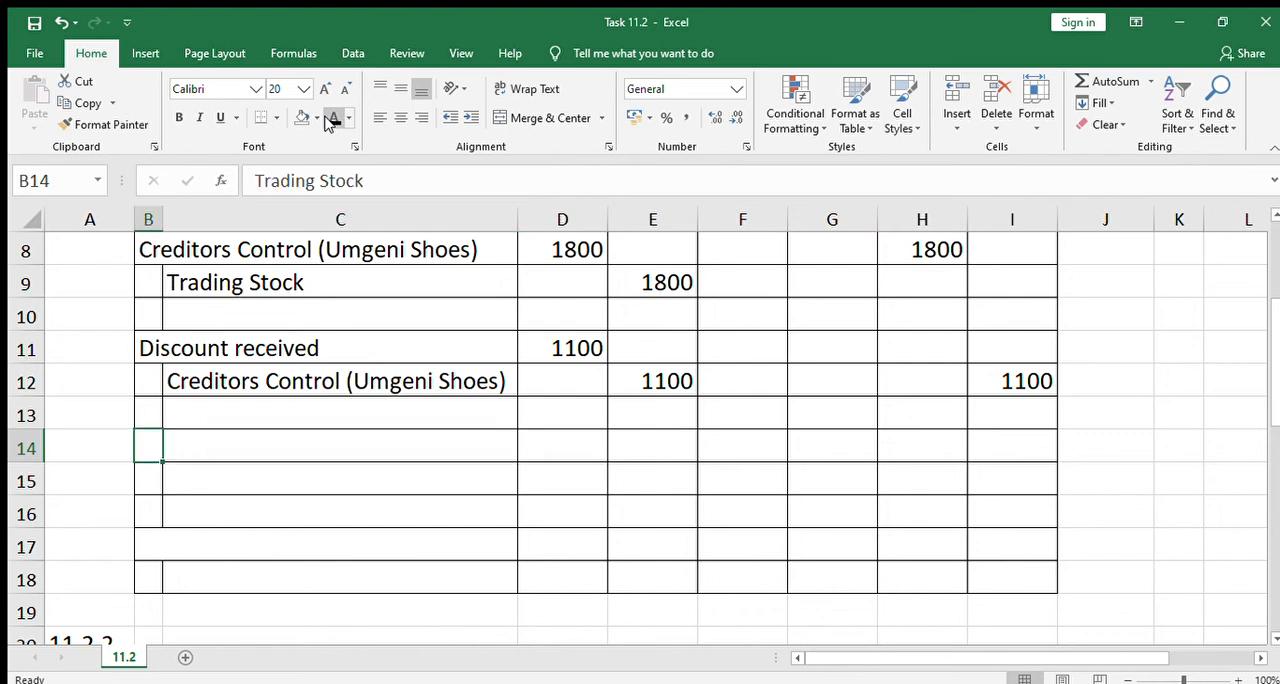
{"action": "type", "text": "Trading Stock"}
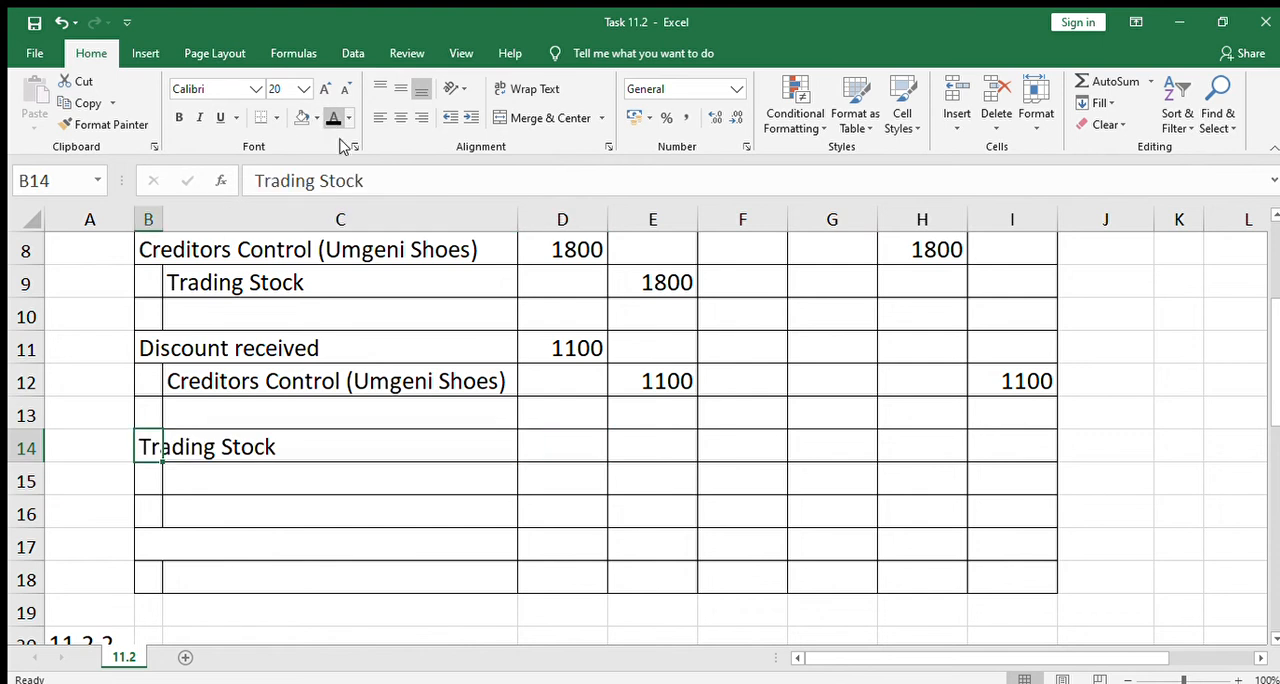
Make the font of C15 black to reveal "Creditors Control (Umgeni Shoes)" under Trading Stock in the journal
{"action": "left_click", "coordinate": [234, 474]}
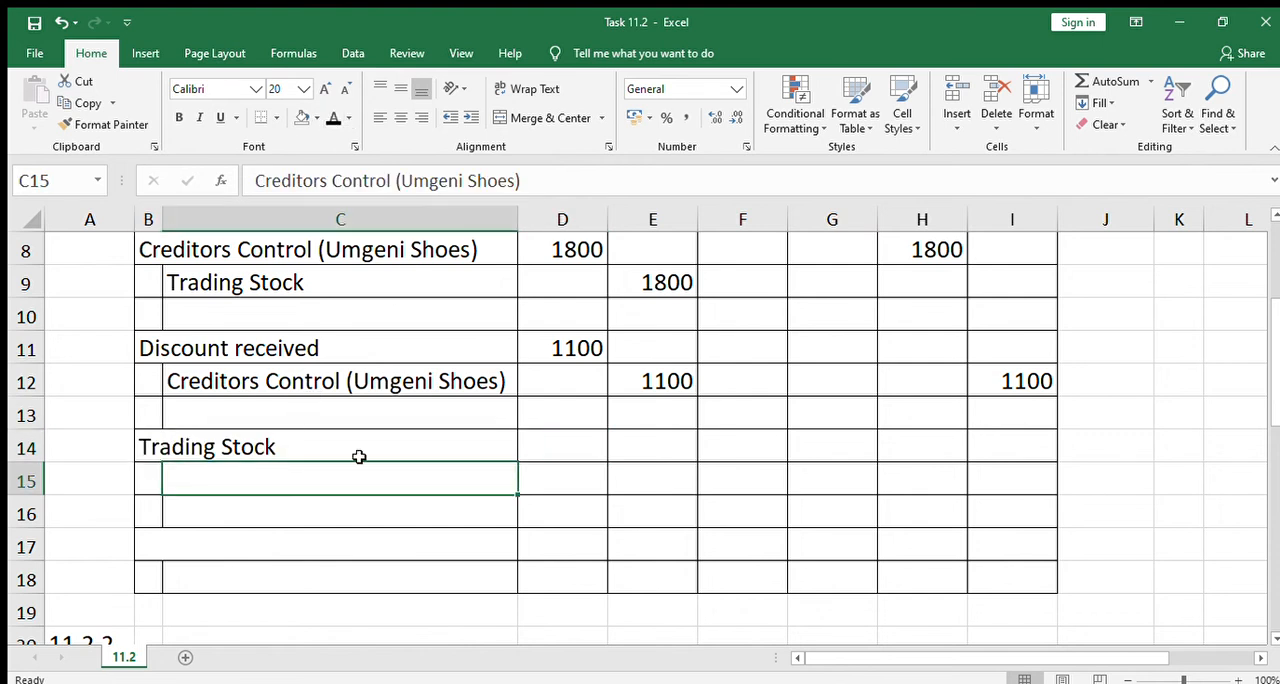
{"action": "left_click", "coordinate": [702, 453]}
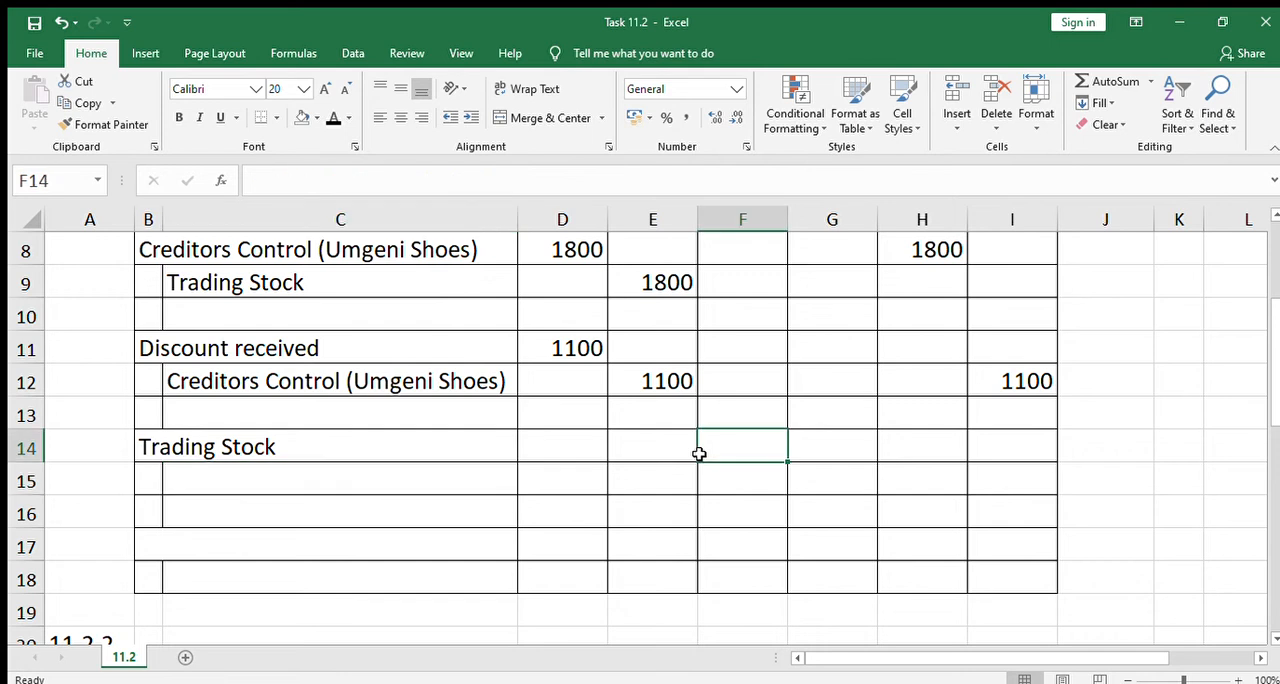
{"action": "left_click", "coordinate": [210, 452]}
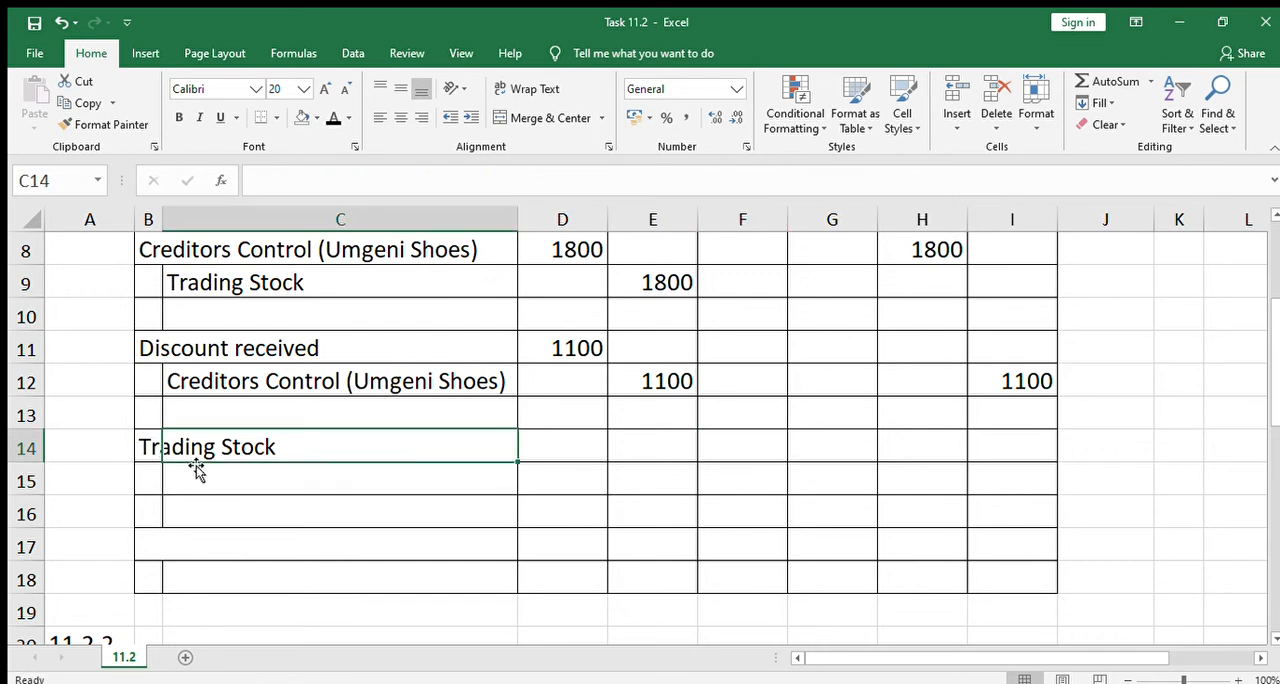
{"action": "left_click", "coordinate": [199, 474]}
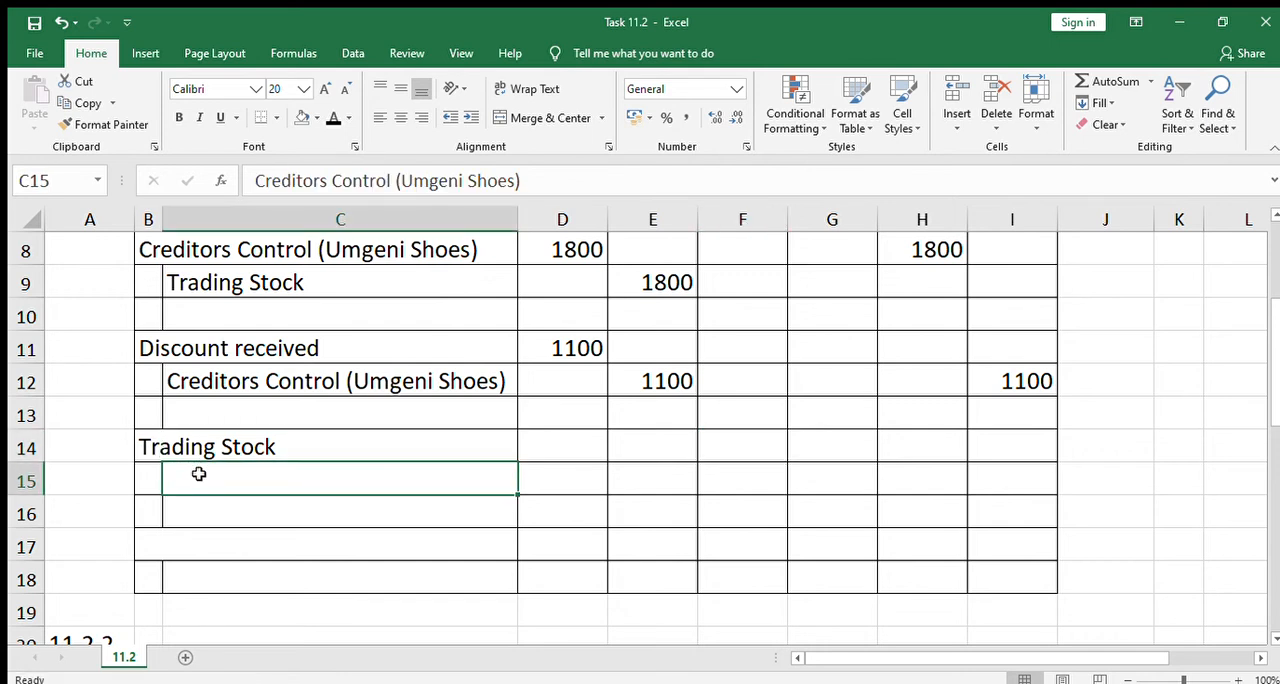
{"action": "left_click", "coordinate": [318, 117]}
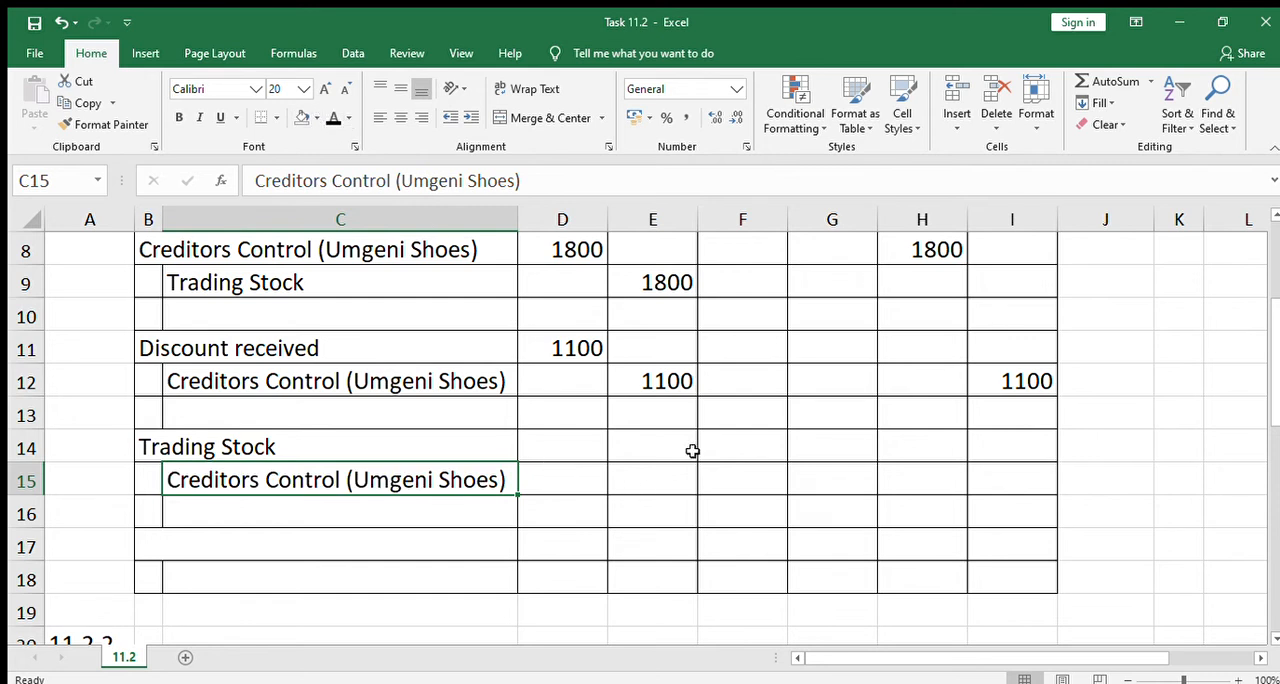
Apply the black font colour to D14, E15 and I15 to reveal the 410 amounts of the Trading Stock journal entry
{"action": "left_click", "coordinate": [570, 452]}
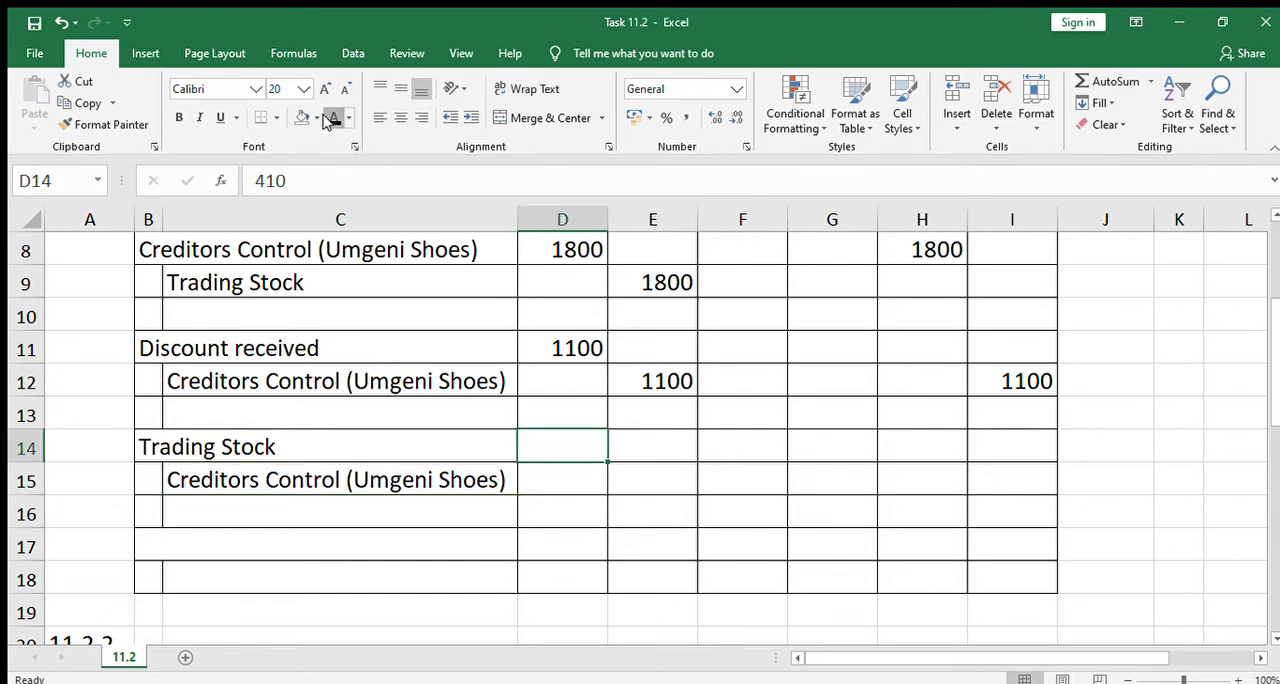
{"action": "left_click", "coordinate": [334, 118]}
{"action": "left_click", "coordinate": [650, 480]}
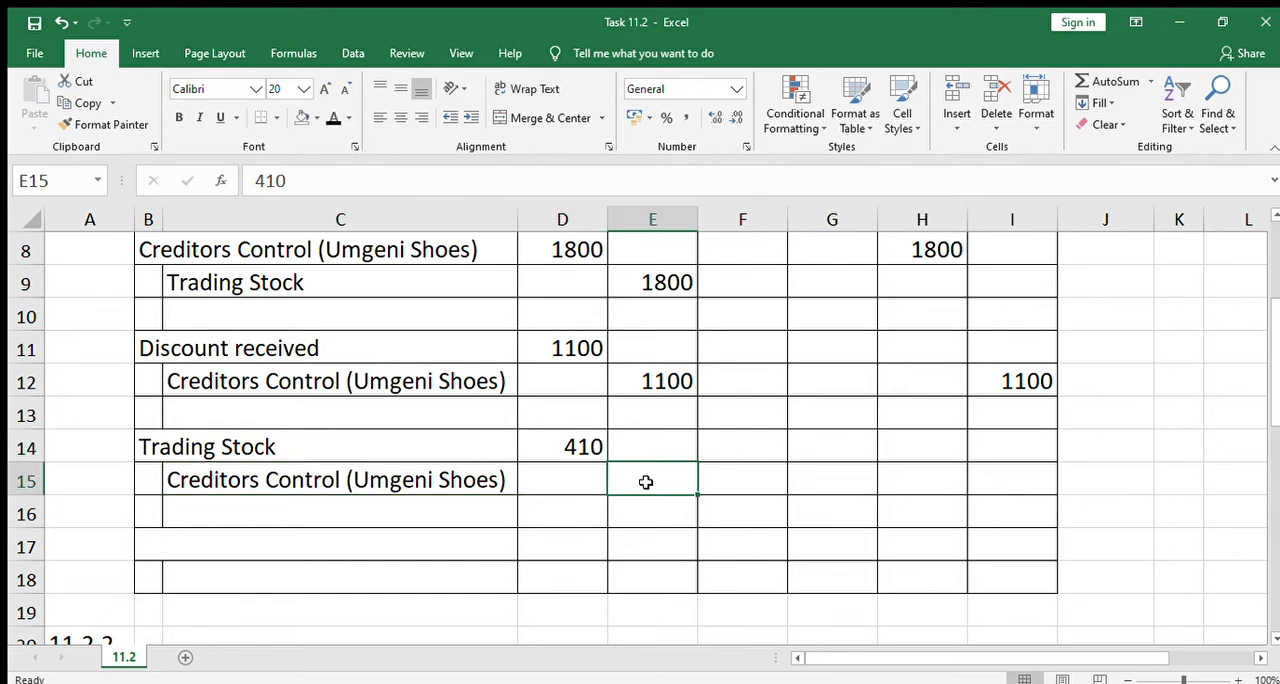
{"action": "left_click", "coordinate": [334, 118]}
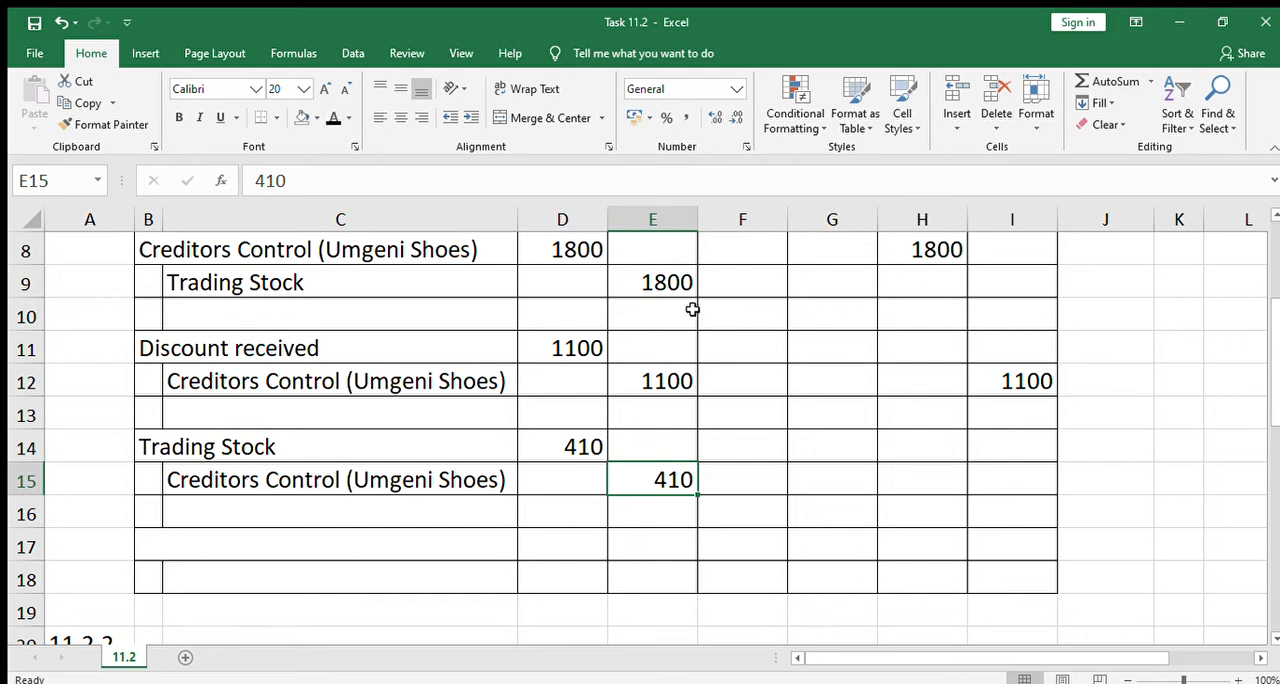
{"action": "left_click", "coordinate": [988, 478]}
{"action": "left_click", "coordinate": [334, 118]}
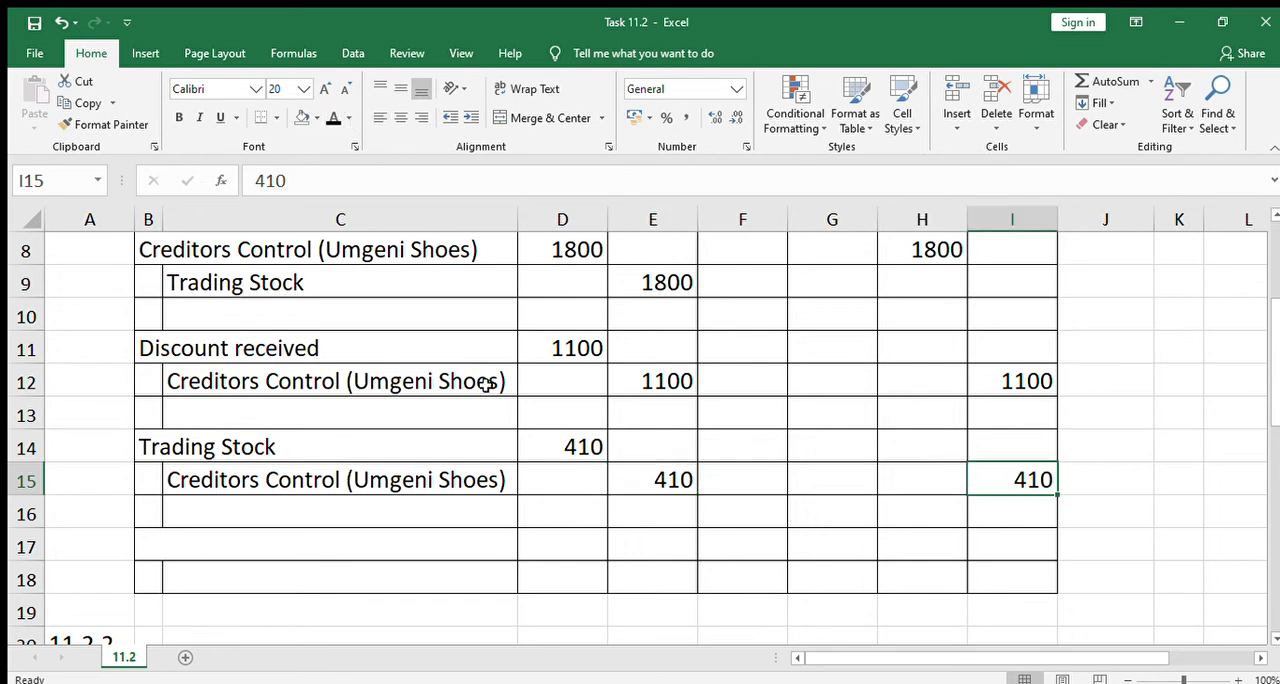
Reveal "Delivery Charges" in C26 of the Creditors Ledger with the black font colour
{"action": "left_click", "coordinate": [459, 500]}
{"action": "key", "text": "Down"}
{"action": "key", "text": "Down"}
{"action": "key", "text": "Down"}
{"action": "key", "text": "Down"}
{"action": "key", "text": "Down"}
{"action": "key", "text": "Down"}
{"action": "key", "text": "Down"}
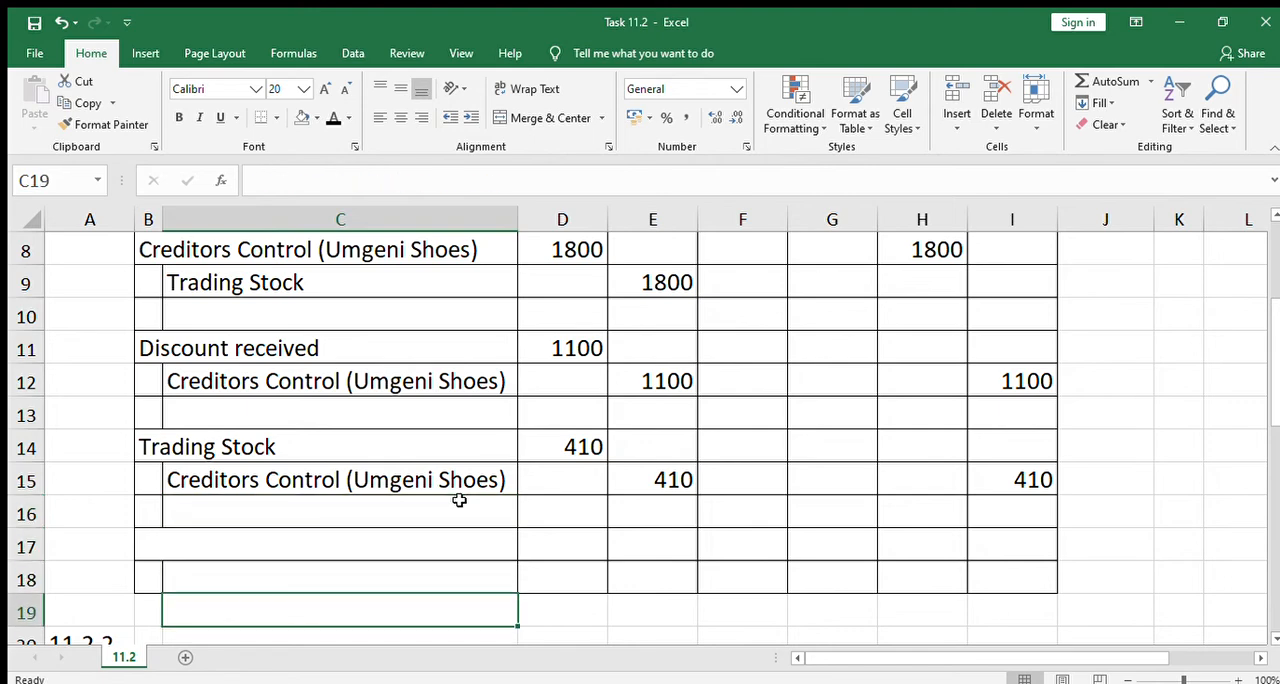
{"action": "key", "text": "Down"}
{"action": "key", "text": "Down"}
{"action": "key", "text": "Down"}
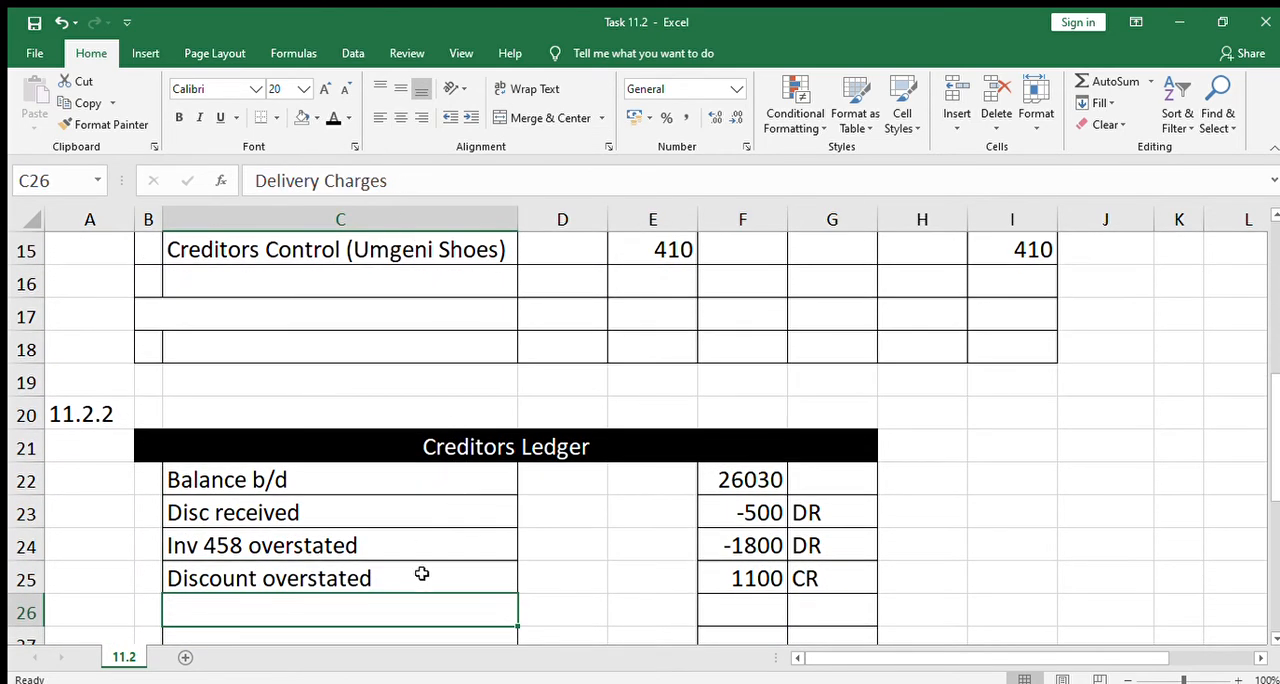
{"action": "left_click", "coordinate": [334, 119]}
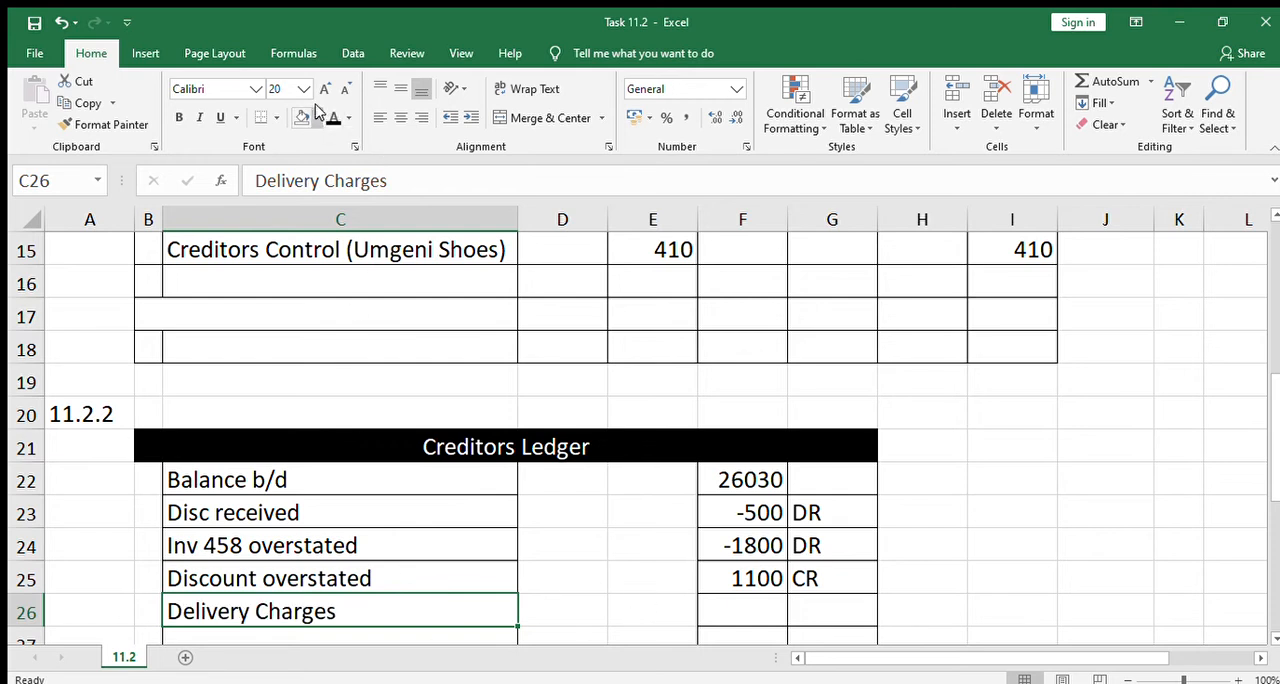
Apply the black font colour to F26 and G26 to reveal 410 and CR beside Delivery Charges
{"action": "key", "text": "Right"}
{"action": "key", "text": "Right"}
{"action": "key", "text": "Right"}
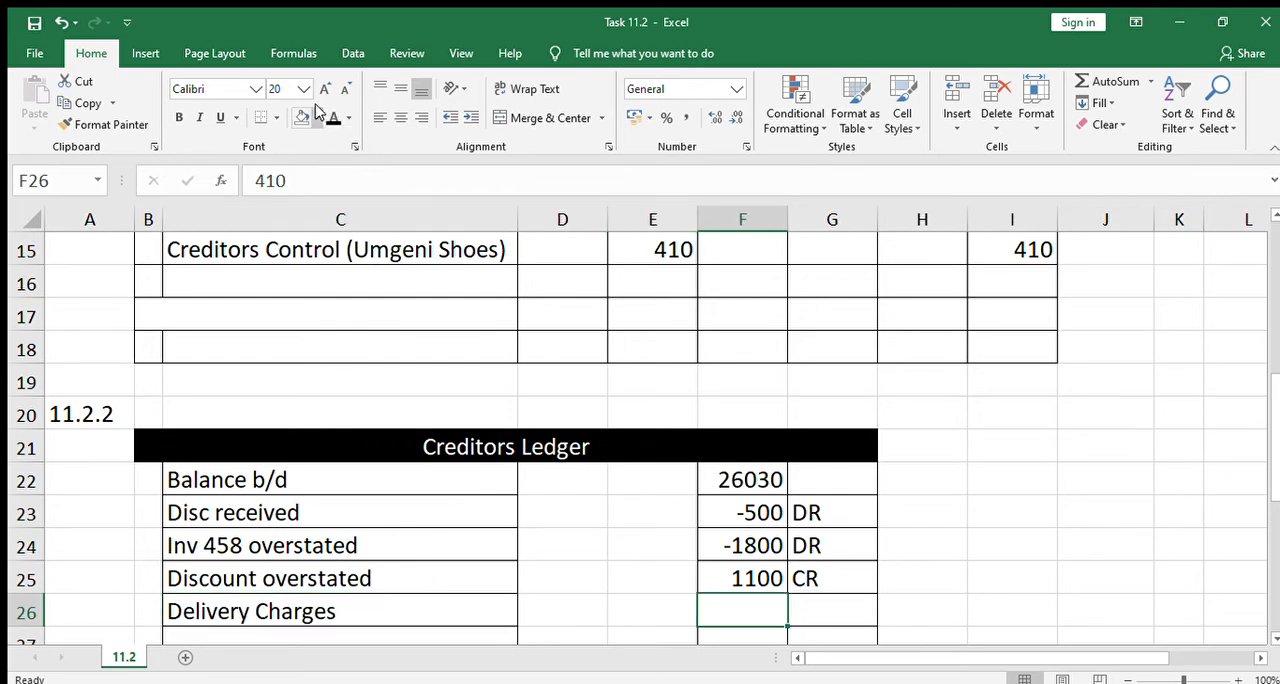
{"action": "left_click", "coordinate": [334, 119]}
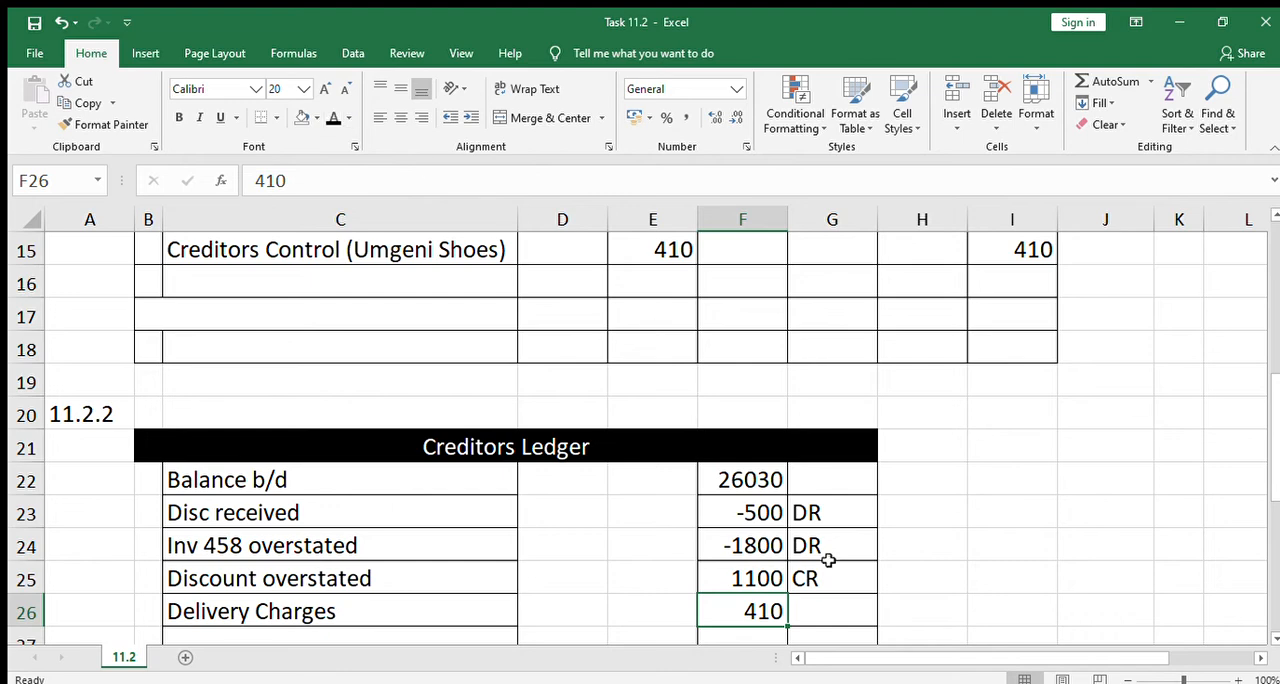
{"action": "left_click", "coordinate": [834, 607]}
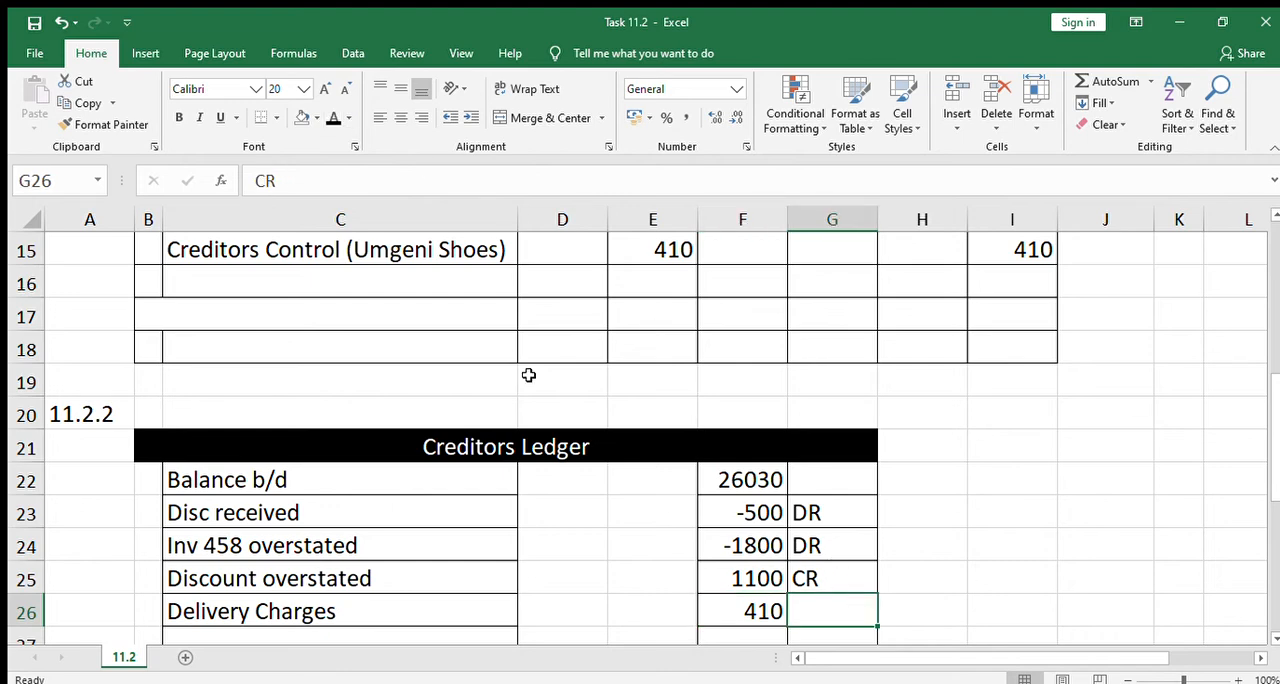
{"action": "left_click", "coordinate": [330, 118]}
{"action": "left_click", "coordinate": [556, 534]}
Reveal "Creditors Control (Umgeni Shoes)" in B17 as the debited account of the last General Journal entry with the black font colour
{"action": "key", "text": "Down"}
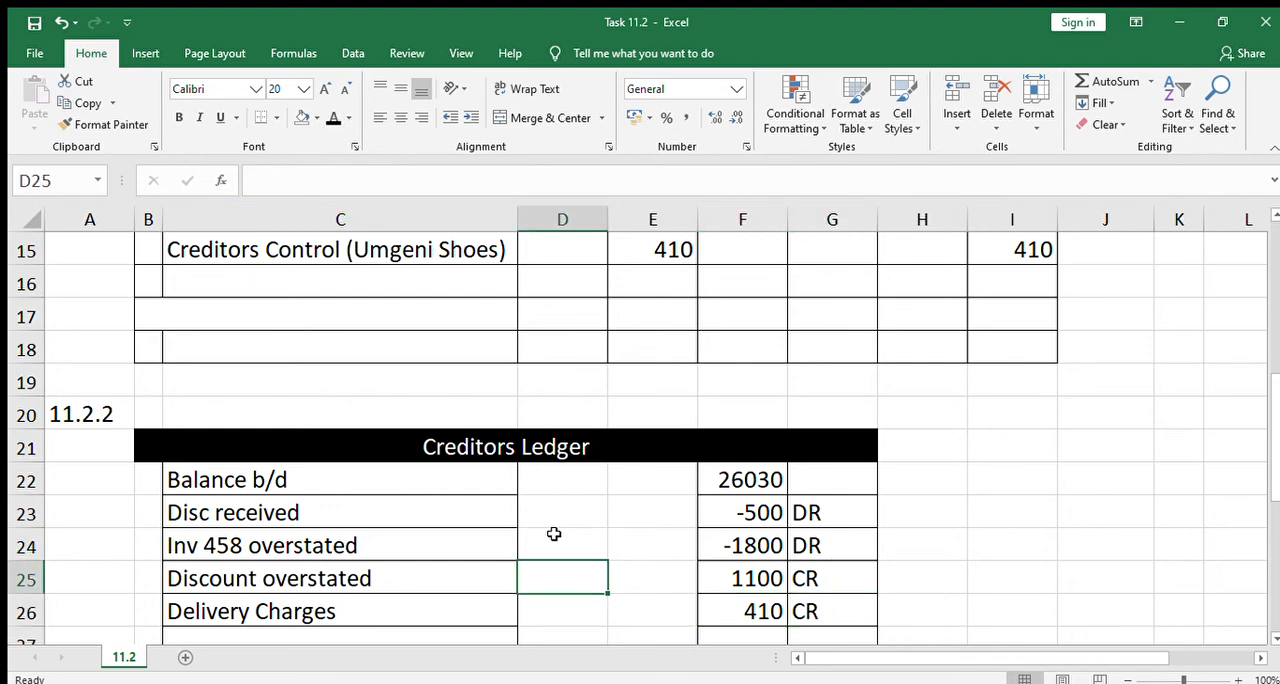
{"action": "key", "text": "Down"}
{"action": "key", "text": "Down"}
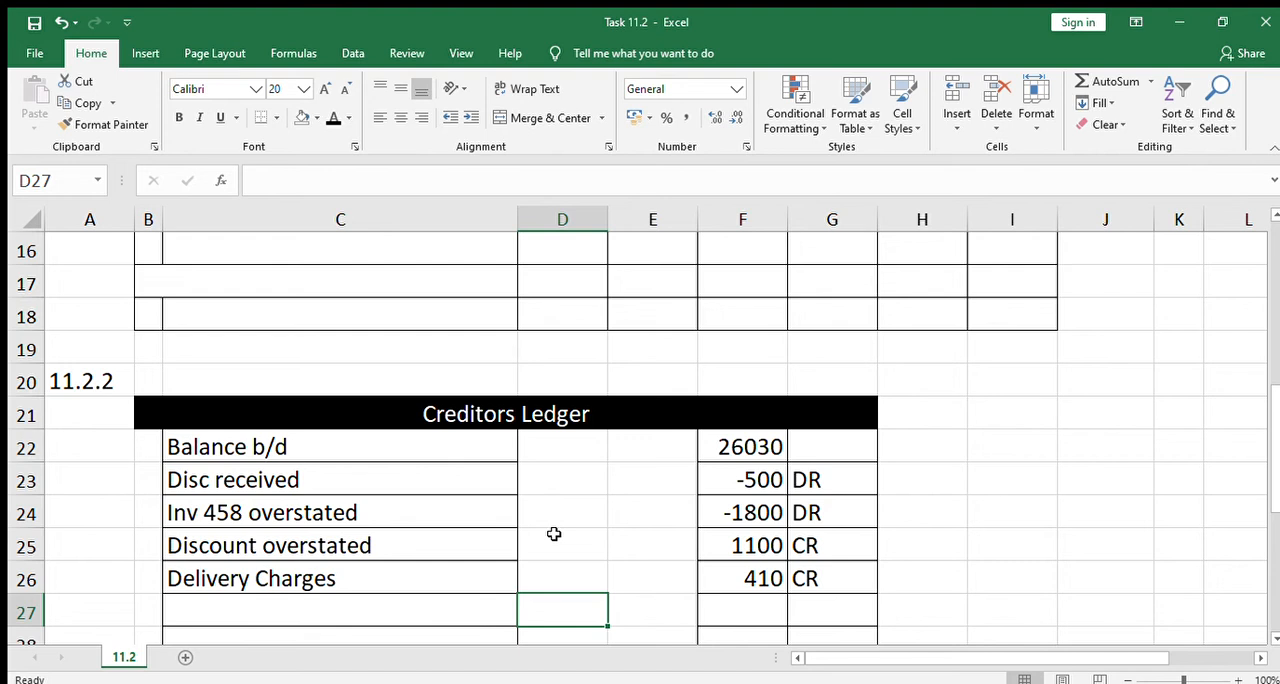
{"action": "key", "text": "Up"}
{"action": "key", "text": "Up"}
{"action": "key", "text": "Up"}
{"action": "key", "text": "Up"}
{"action": "key", "text": "Up"}
{"action": "key", "text": "Up"}
{"action": "key", "text": "Up"}
{"action": "key", "text": "Up"}
{"action": "key", "text": "Up"}
{"action": "key", "text": "Up"}
{"action": "key", "text": "Up"}
{"action": "key", "text": "Up"}
{"action": "key", "text": "Up"}
{"action": "key", "text": "Up"}
{"action": "key", "text": "Up"}
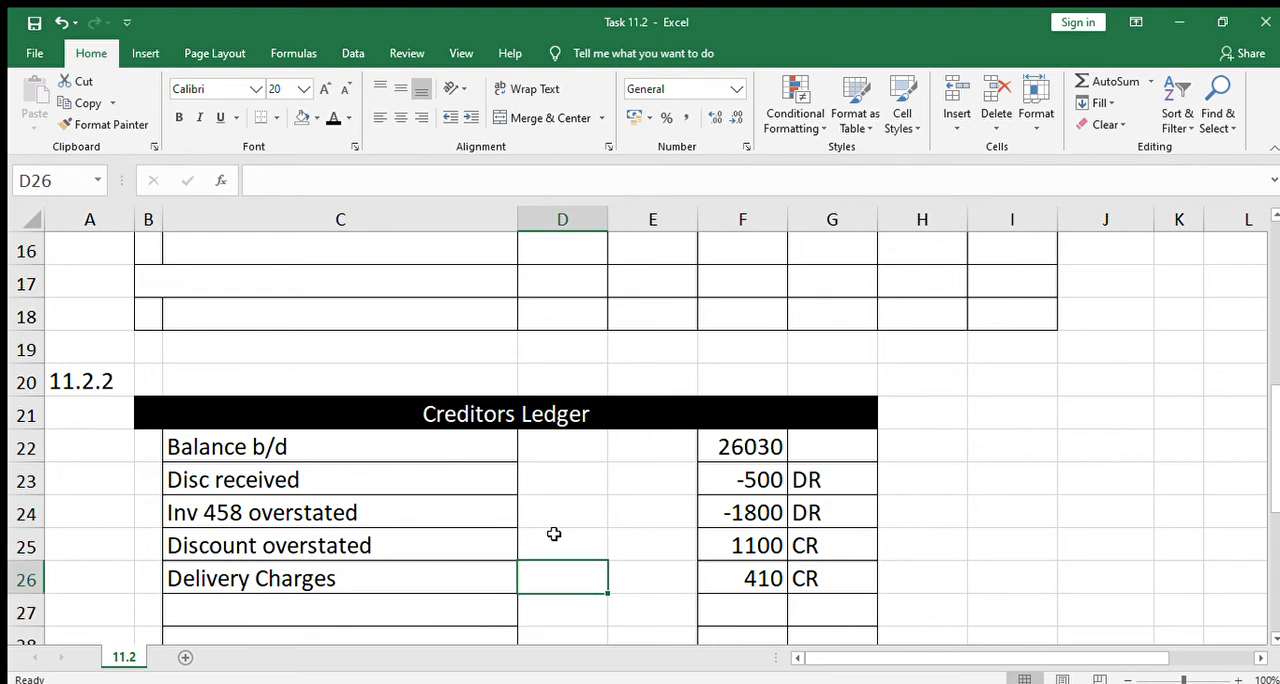
{"action": "key", "text": "Up"}
{"action": "key", "text": "Up"}
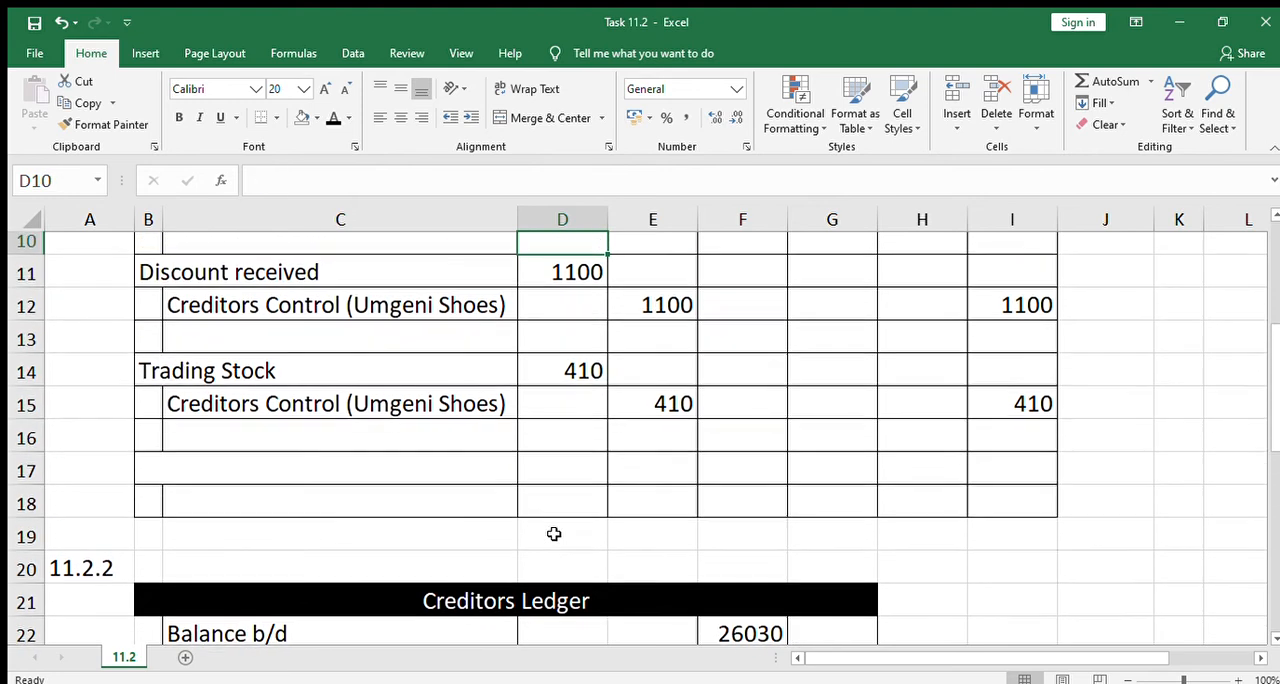
{"action": "key", "text": "Down"}
{"action": "key", "text": "Down"}
{"action": "key", "text": "Down"}
{"action": "key", "text": "Down"}
{"action": "key", "text": "Down"}
{"action": "key", "text": "Down"}
{"action": "key", "text": "Down"}
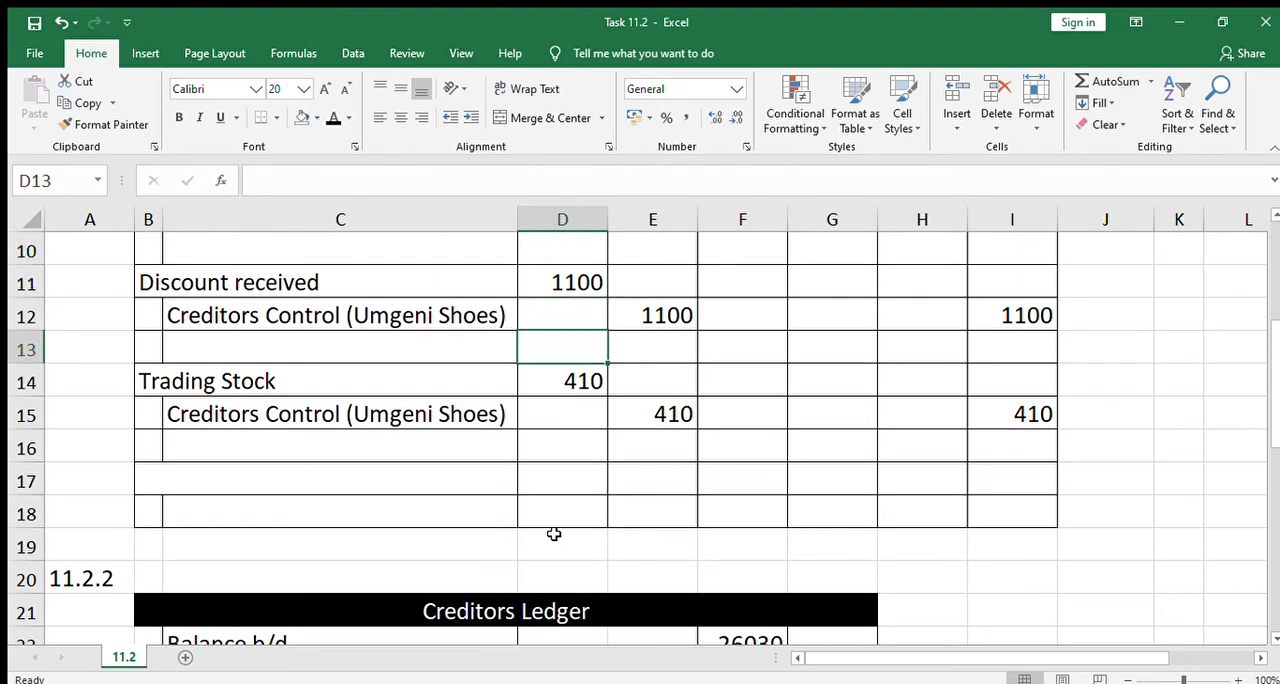
{"action": "key", "text": "Left"}
{"action": "key", "text": "Left"}
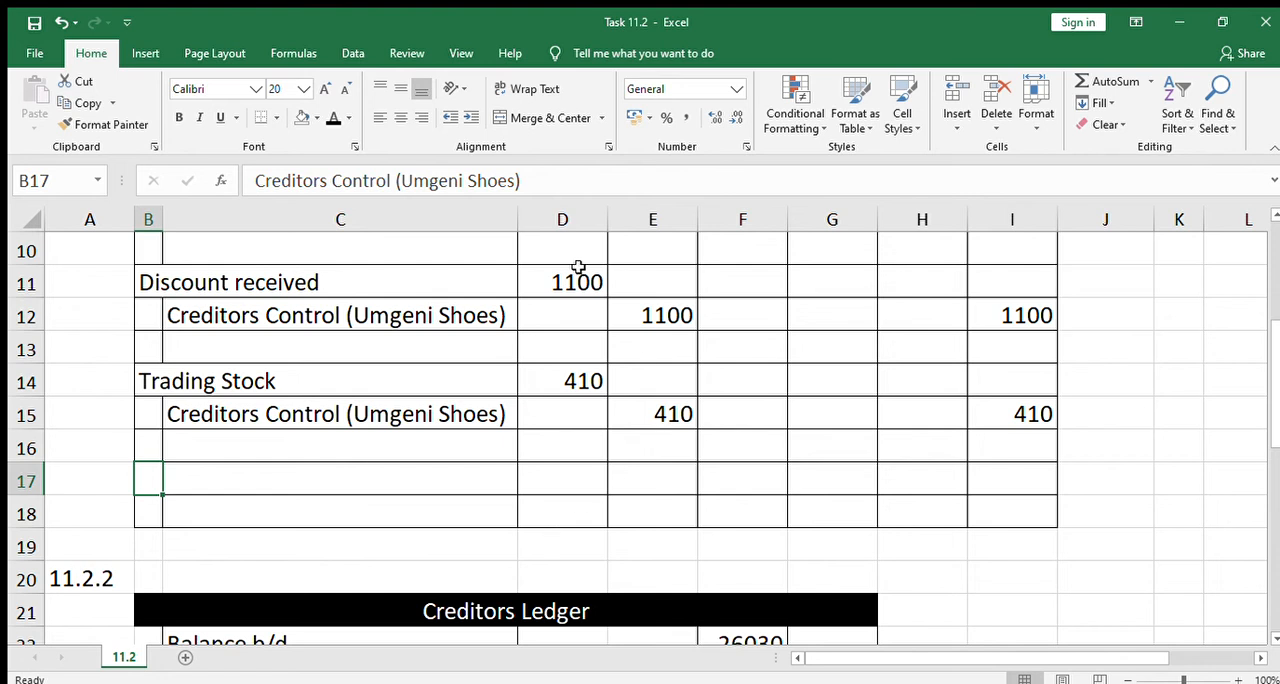
{"action": "left_click", "coordinate": [333, 117]}
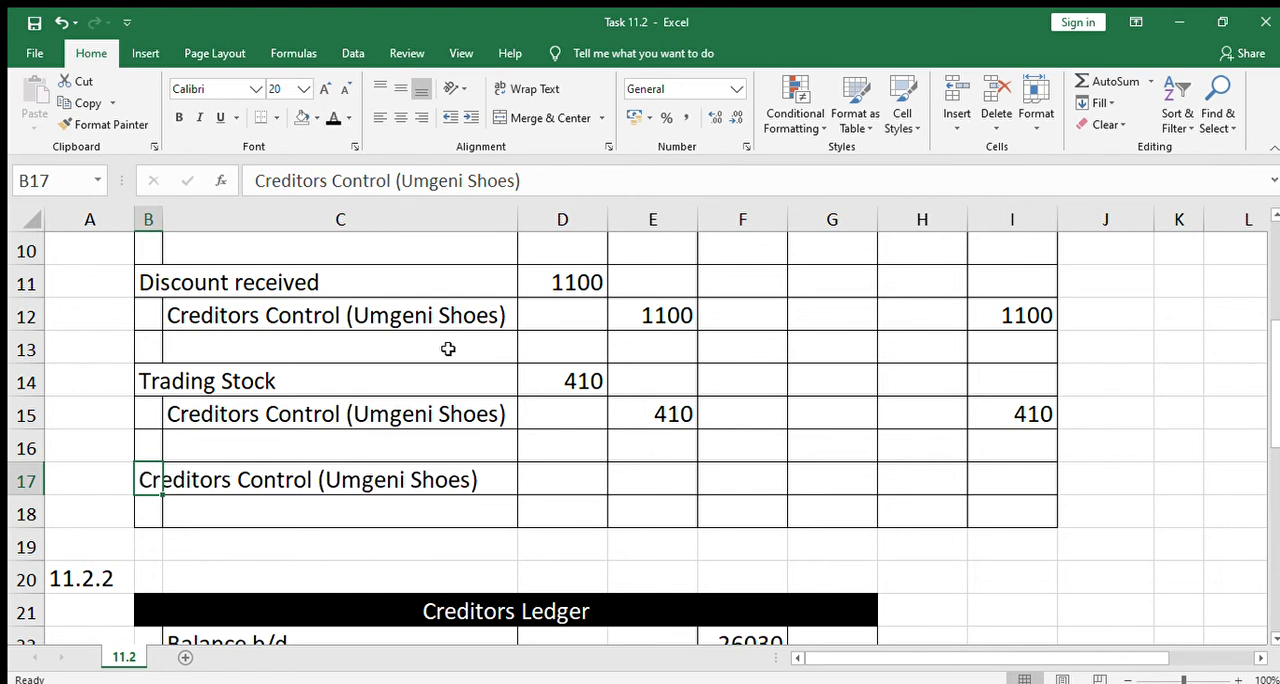
Make the font of C18 black to reveal "Creditors Control (Tugela Man)" as the credited account in the journal
{"action": "left_click", "coordinate": [310, 500]}
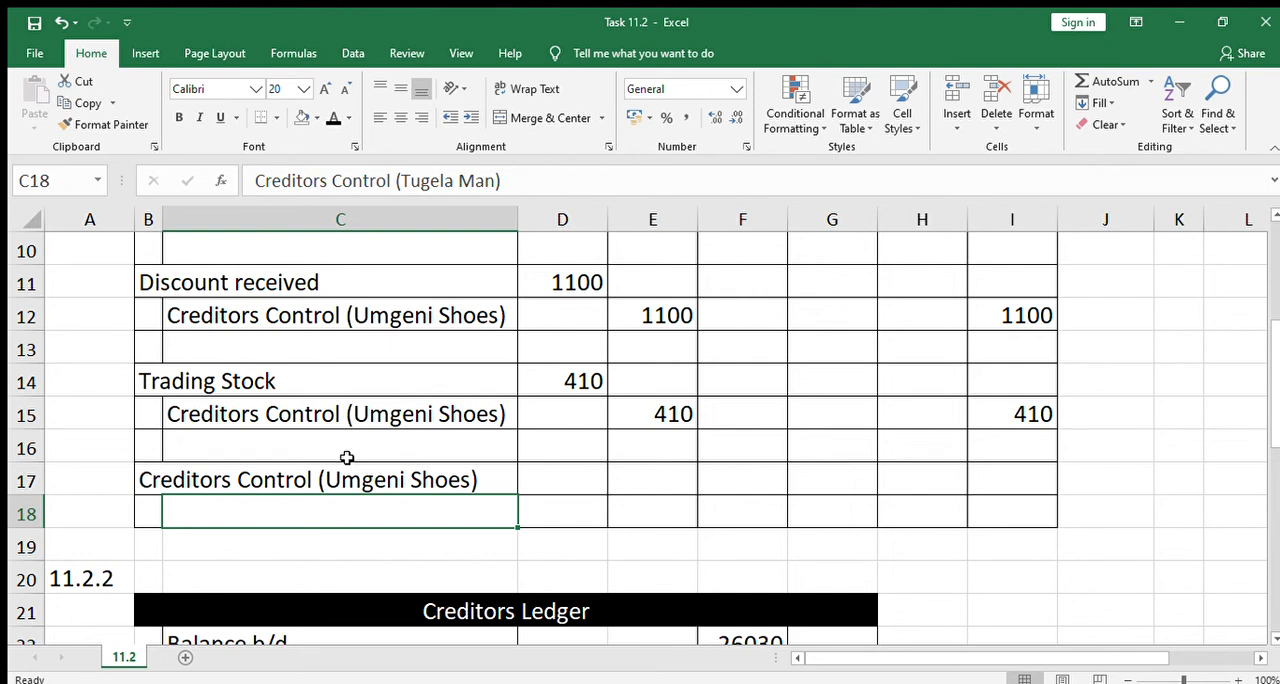
{"action": "left_click", "coordinate": [333, 117]}
{"action": "left_click", "coordinate": [559, 507]}
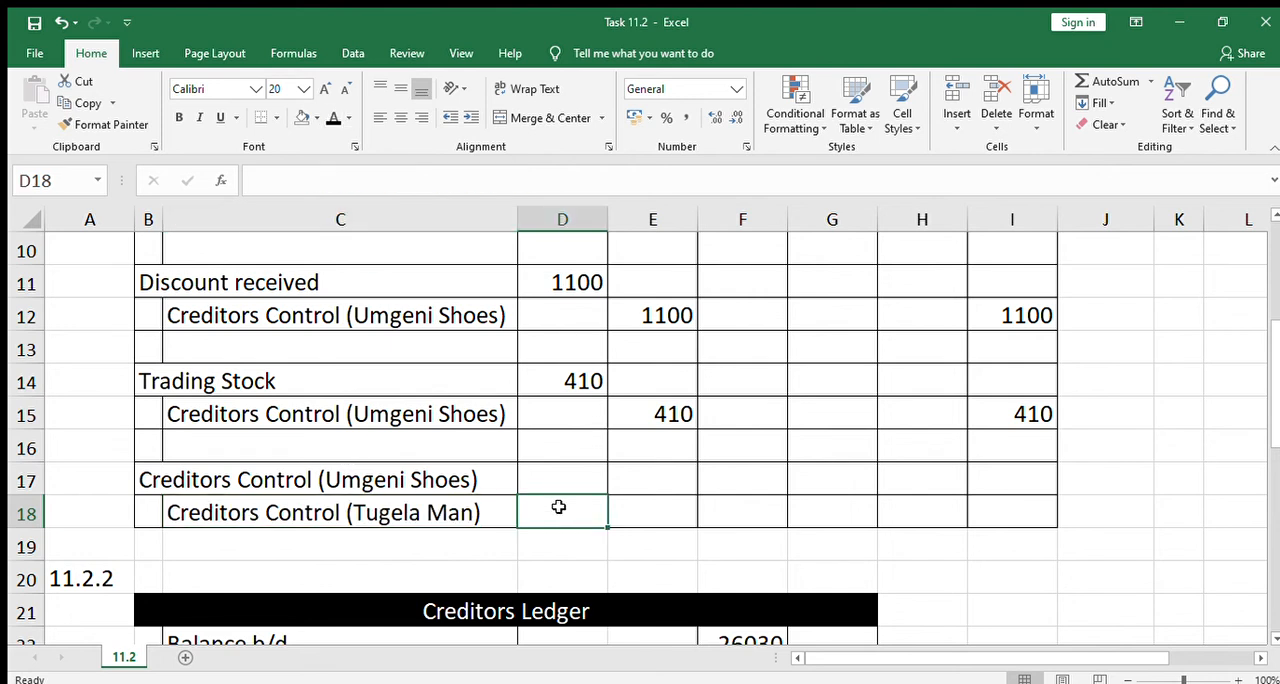
Apply the black font colour to D17:E18 and H17:I18 to reveal the 9800 amounts of the last journal entry
{"action": "left_click", "coordinate": [590, 480]}
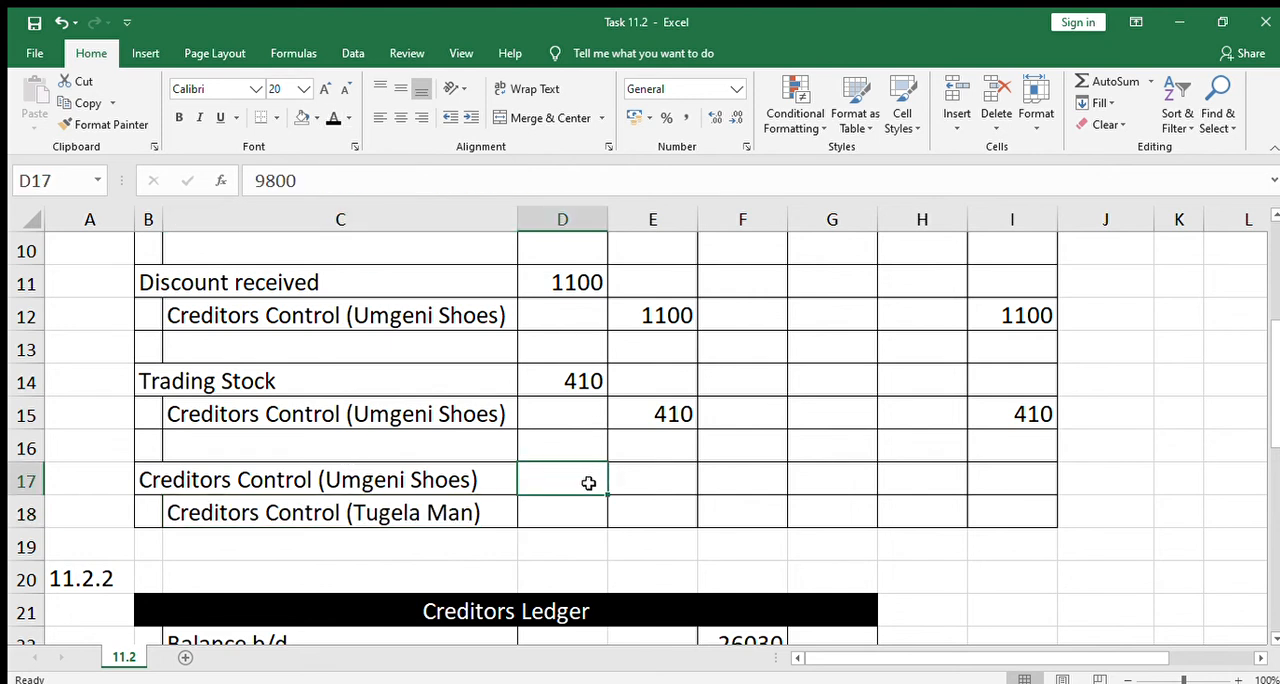
{"action": "left_click_drag", "start_coordinate": [589, 483], "coordinate": [637, 500]}
{"action": "left_click", "coordinate": [333, 117]}
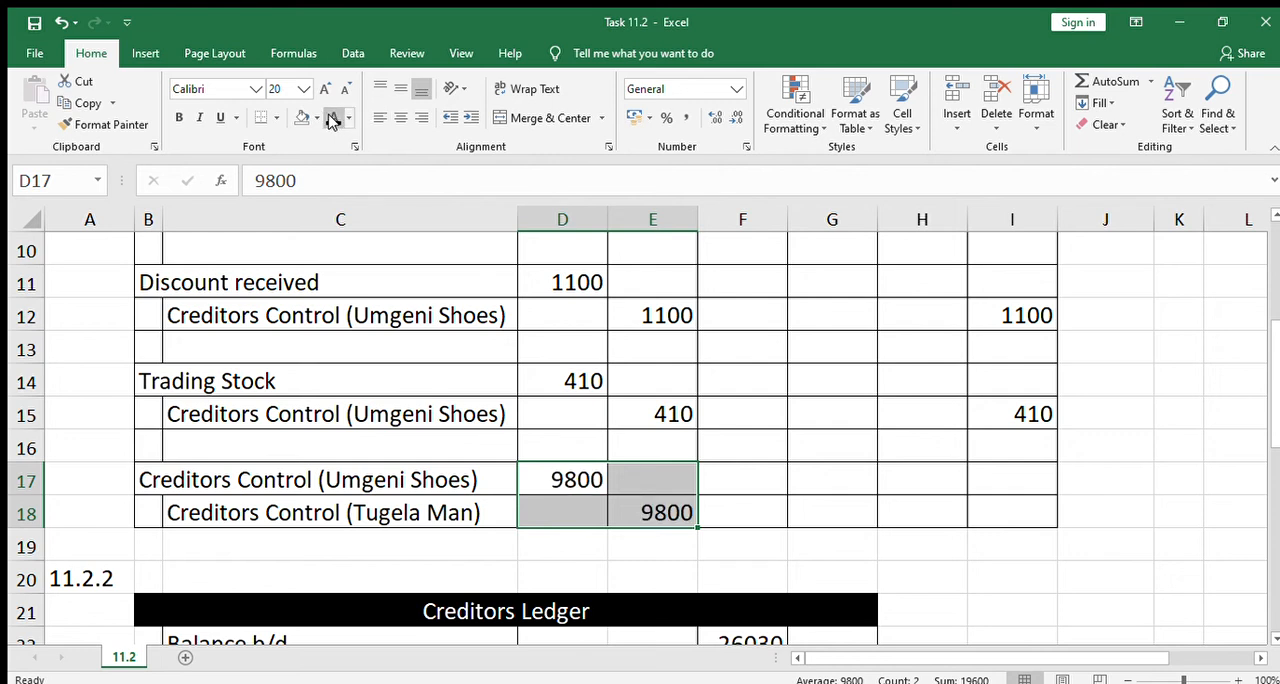
{"action": "left_click", "coordinate": [665, 486]}
{"action": "left_click", "coordinate": [949, 481]}
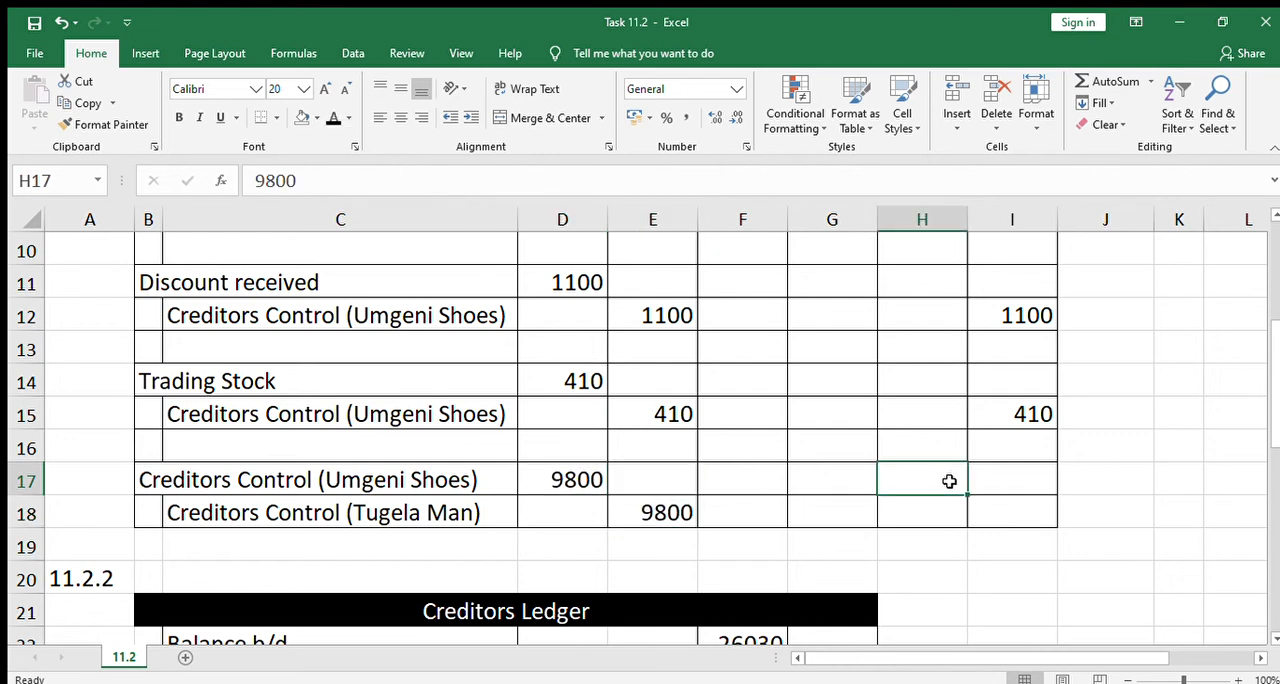
{"action": "left_click_drag", "start_coordinate": [949, 481], "coordinate": [1028, 509]}
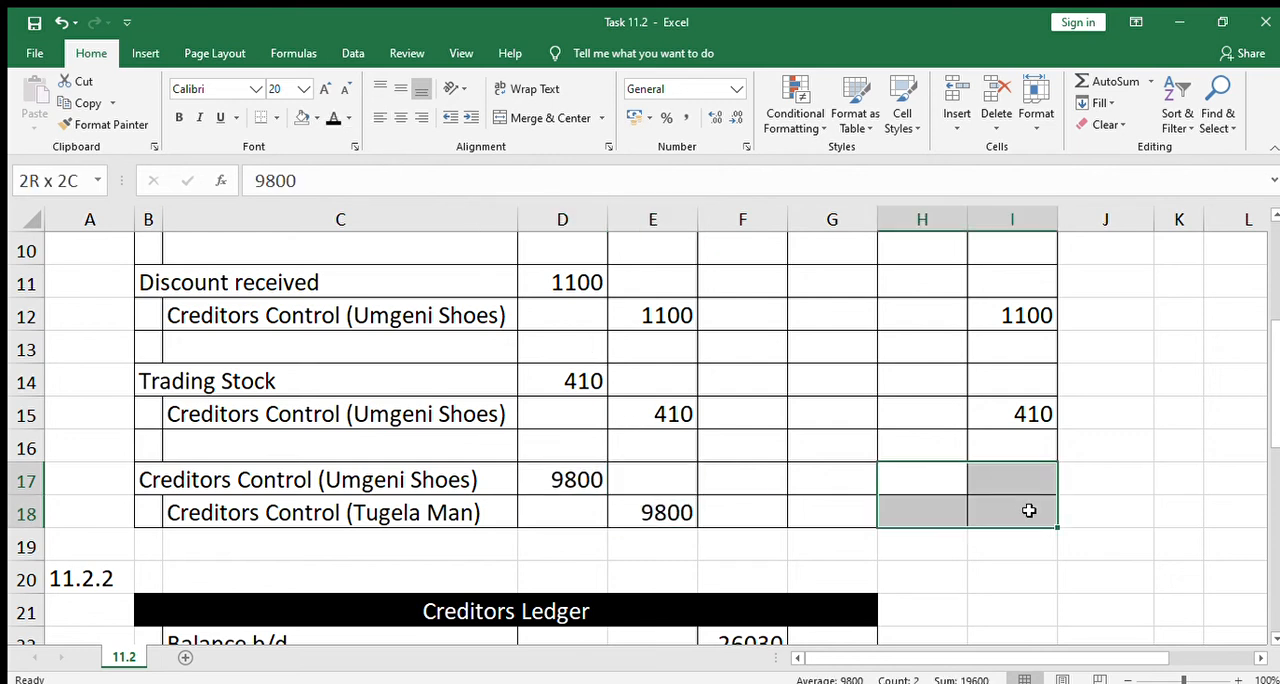
{"action": "left_click", "coordinate": [333, 117]}
{"action": "left_click", "coordinate": [688, 480]}
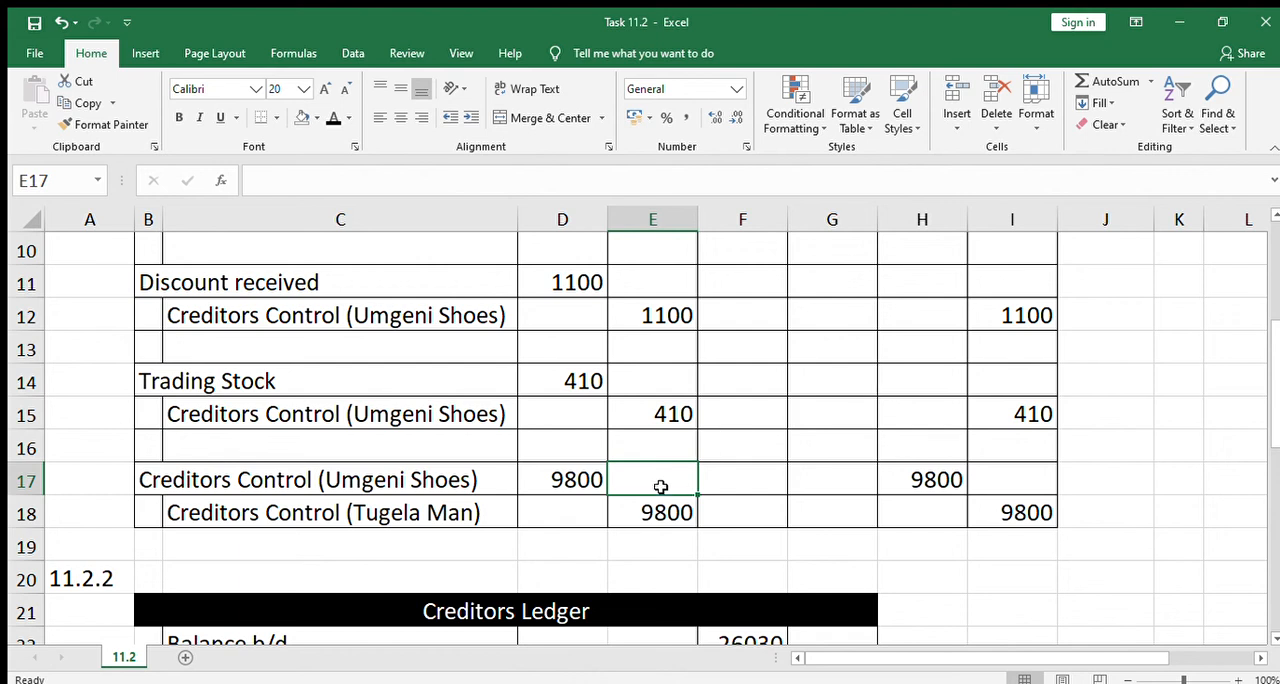
Reveal "DR Inv 562" in B34 of the Creditors Recon with the black font colour
{"action": "key", "text": "Down"}
{"action": "key", "text": "Down"}
{"action": "key", "text": "Down"}
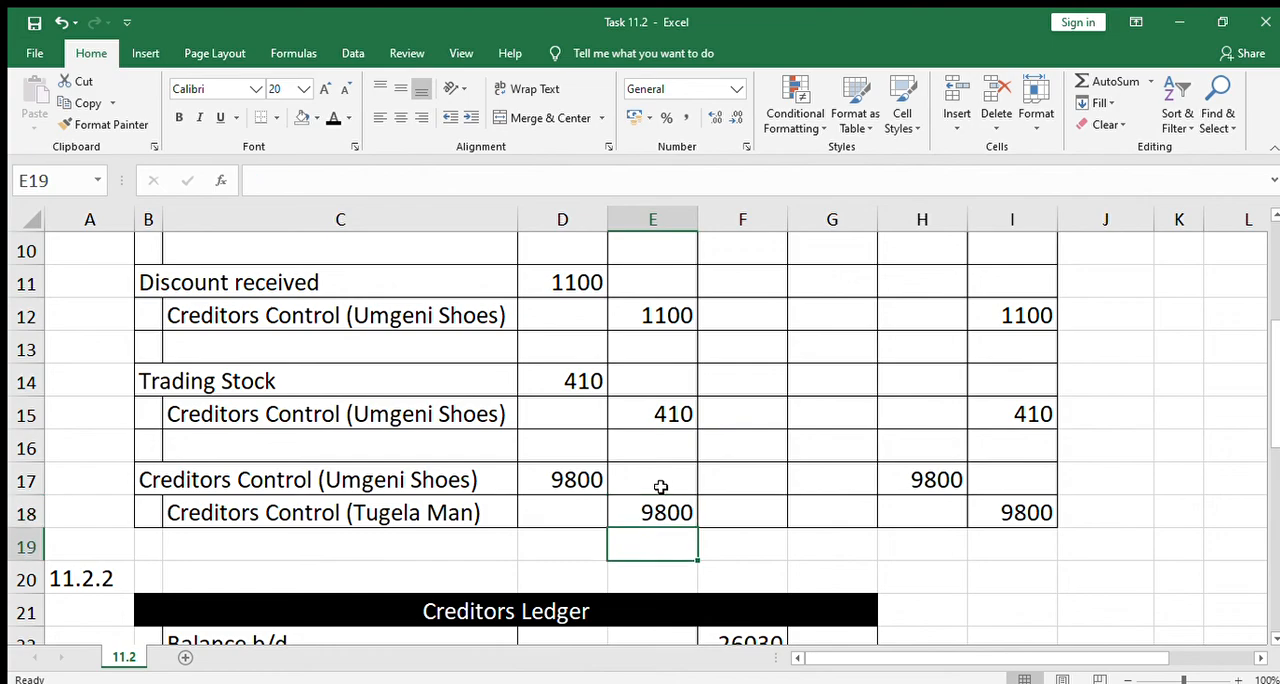
{"action": "key", "text": "Down"}
{"action": "key", "text": "Down"}
{"action": "key", "text": "Down"}
{"action": "key", "text": "Down"}
{"action": "key", "text": "Down"}
{"action": "key", "text": "Down"}
{"action": "key", "text": "Down"}
{"action": "key", "text": "Down"}
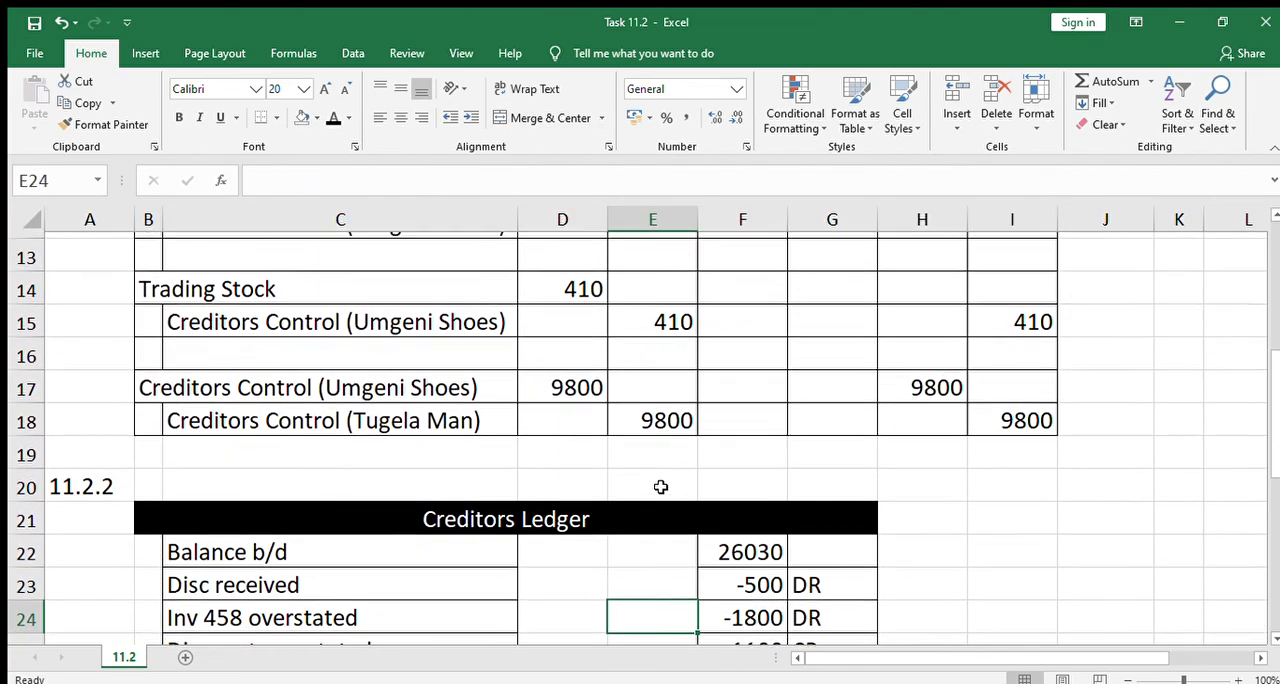
{"action": "key", "text": "Down"}
{"action": "key", "text": "Down"}
{"action": "key", "text": "Down"}
{"action": "key", "text": "Down"}
{"action": "key", "text": "Down"}
{"action": "key", "text": "Down"}
{"action": "key", "text": "Down"}
{"action": "key", "text": "Down"}
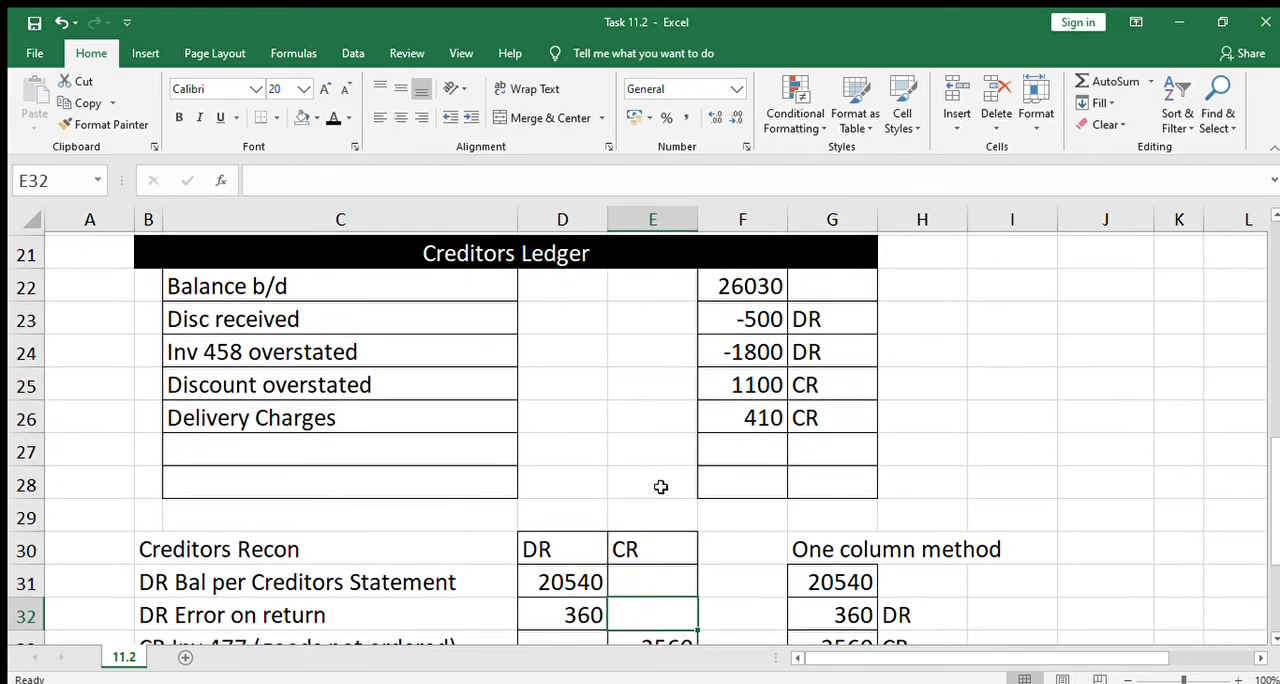
{"action": "key", "text": "Left"}
{"action": "key", "text": "Left"}
{"action": "key", "text": "Left"}
{"action": "key", "text": "Up"}
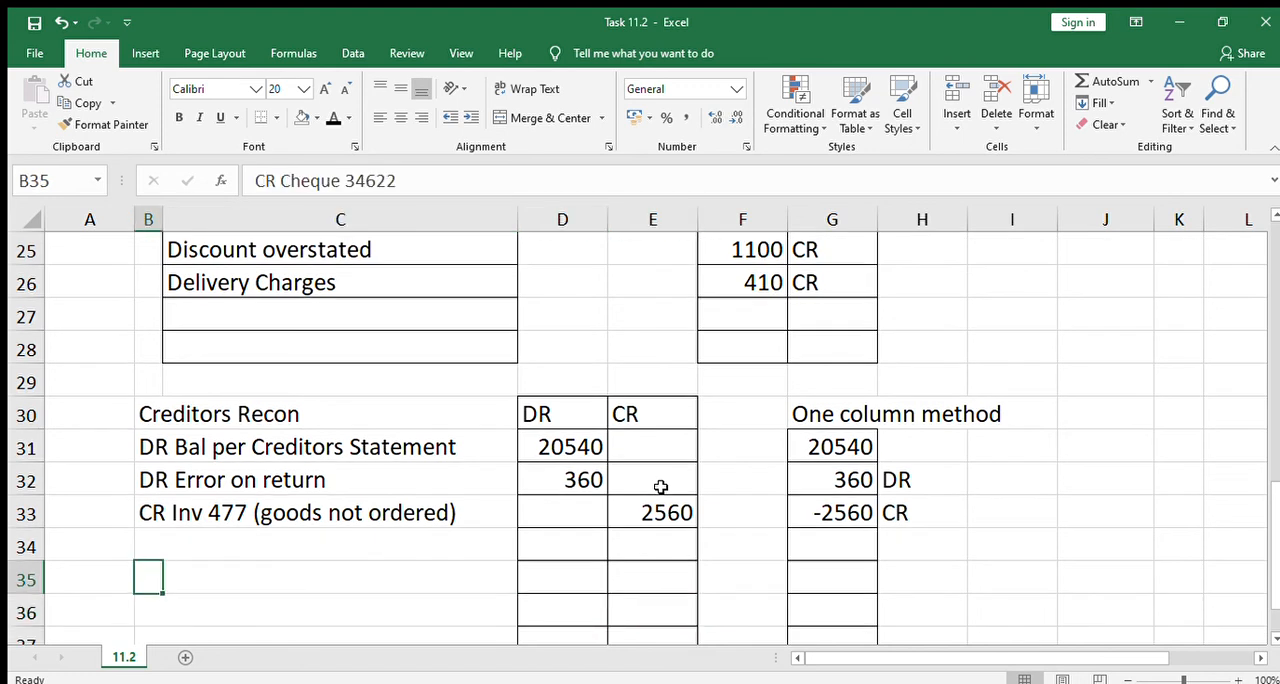
{"action": "key", "text": "Up"}
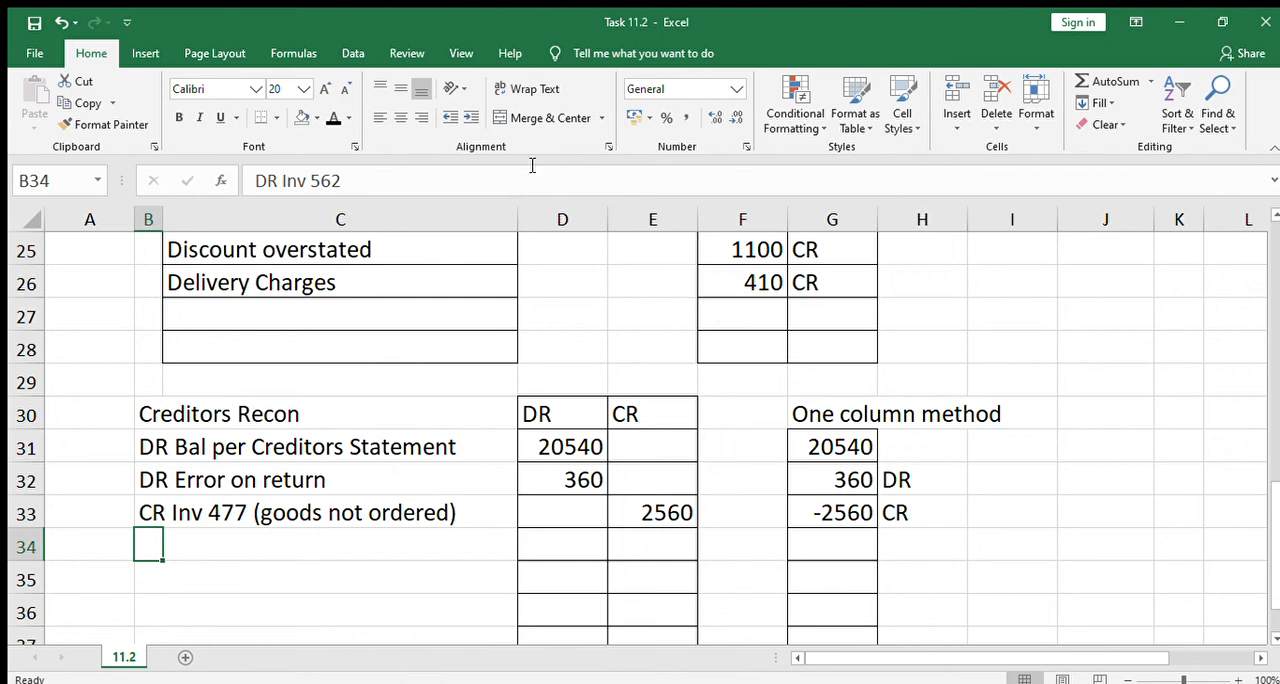
{"action": "left_click", "coordinate": [333, 116]}
Apply the black font colour to D34, G34 and H34 to reveal the 5900 amounts and DR for Inv 562
{"action": "left_click", "coordinate": [647, 547]}
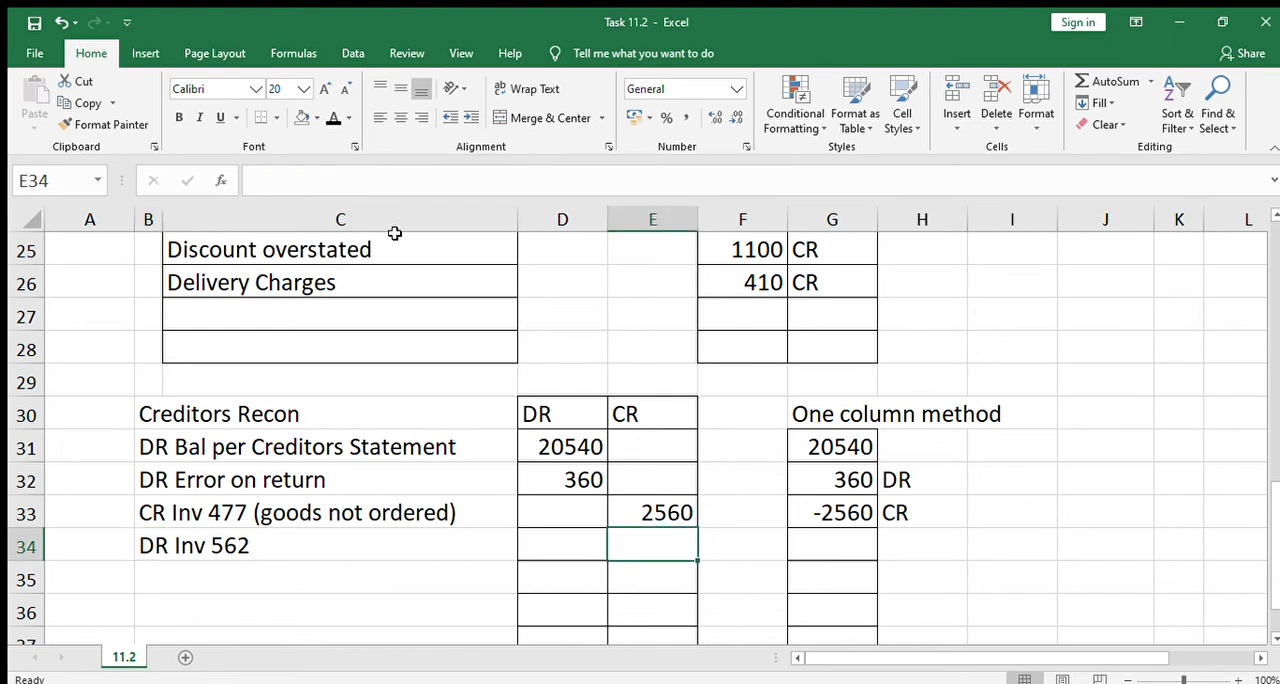
{"action": "left_click", "coordinate": [575, 547]}
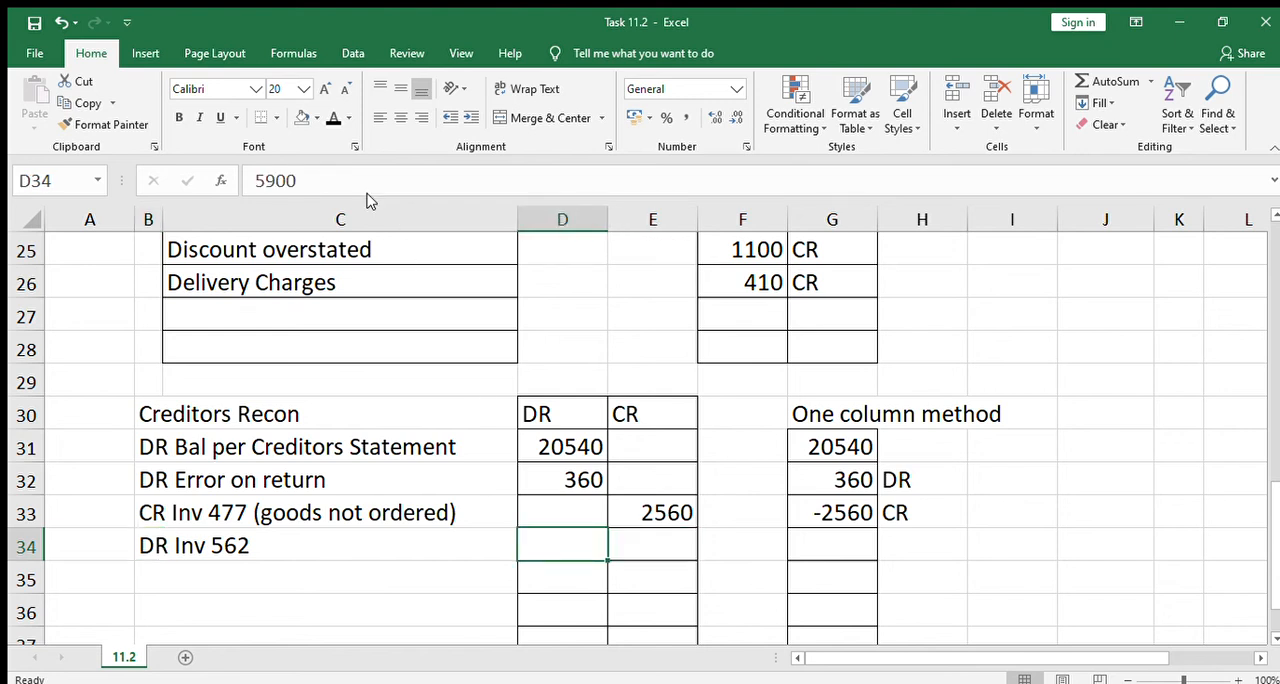
{"action": "left_click", "coordinate": [331, 118]}
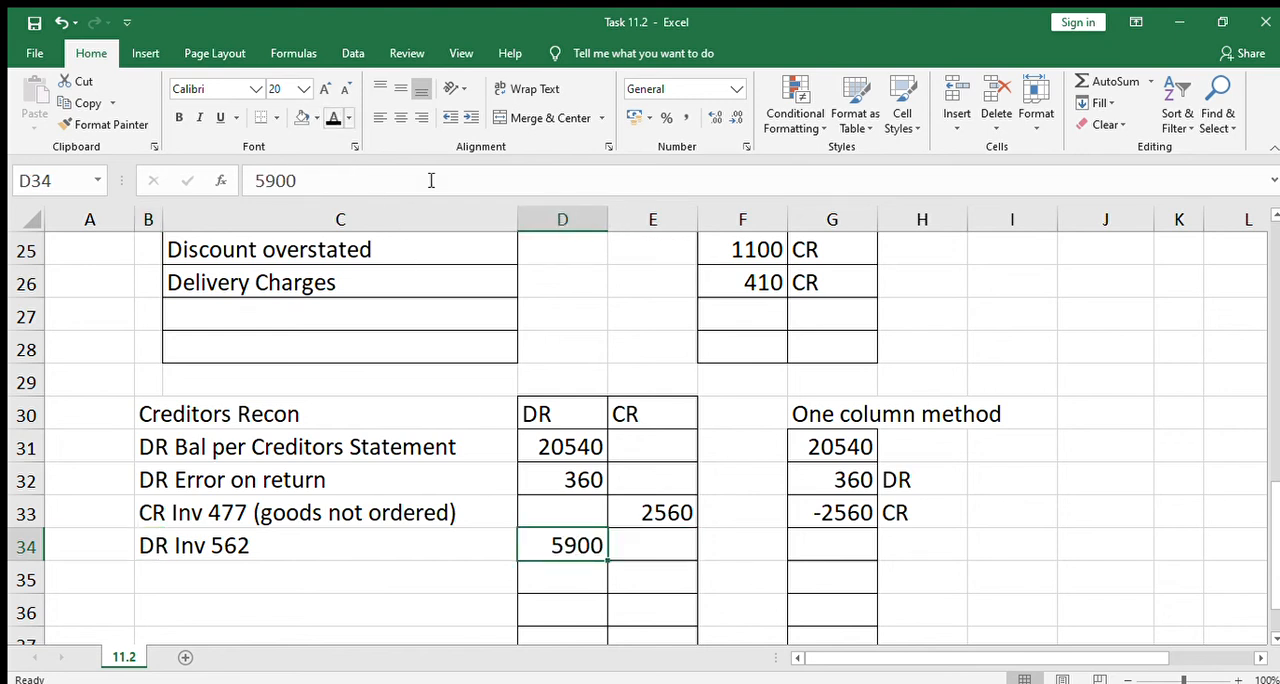
{"action": "left_click", "coordinate": [849, 545]}
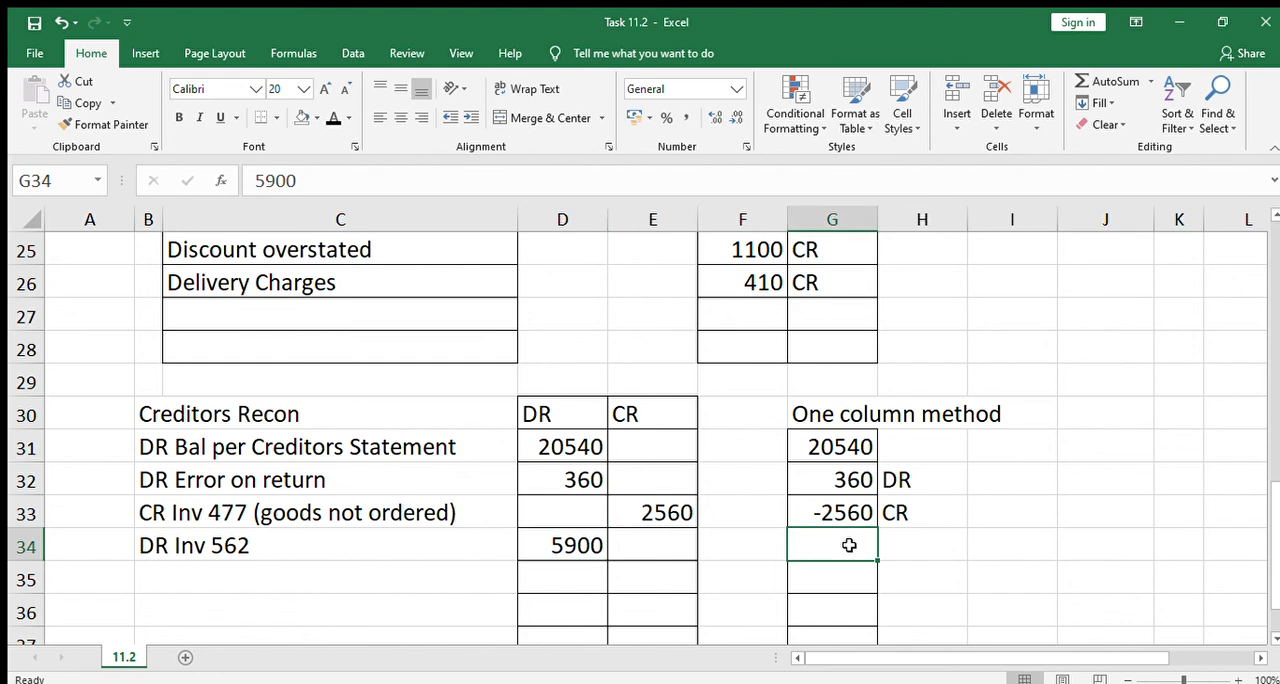
{"action": "left_click", "coordinate": [331, 118]}
{"action": "left_click", "coordinate": [913, 541]}
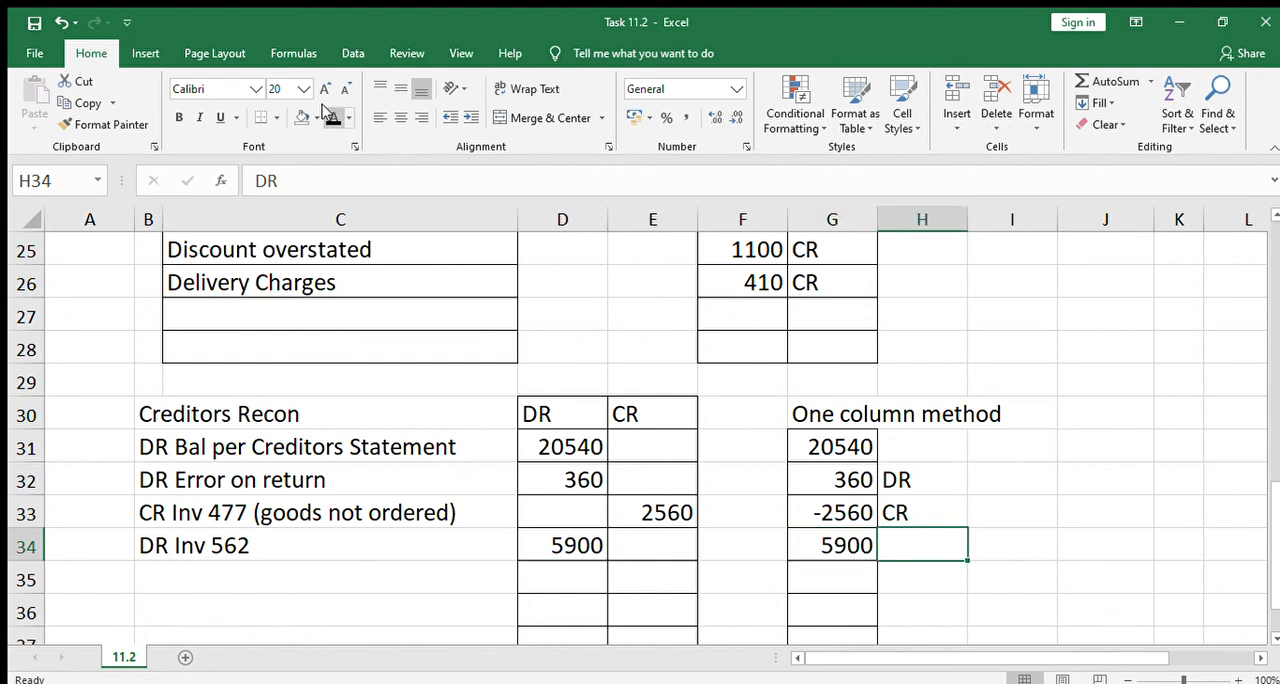
{"action": "left_click", "coordinate": [331, 118]}
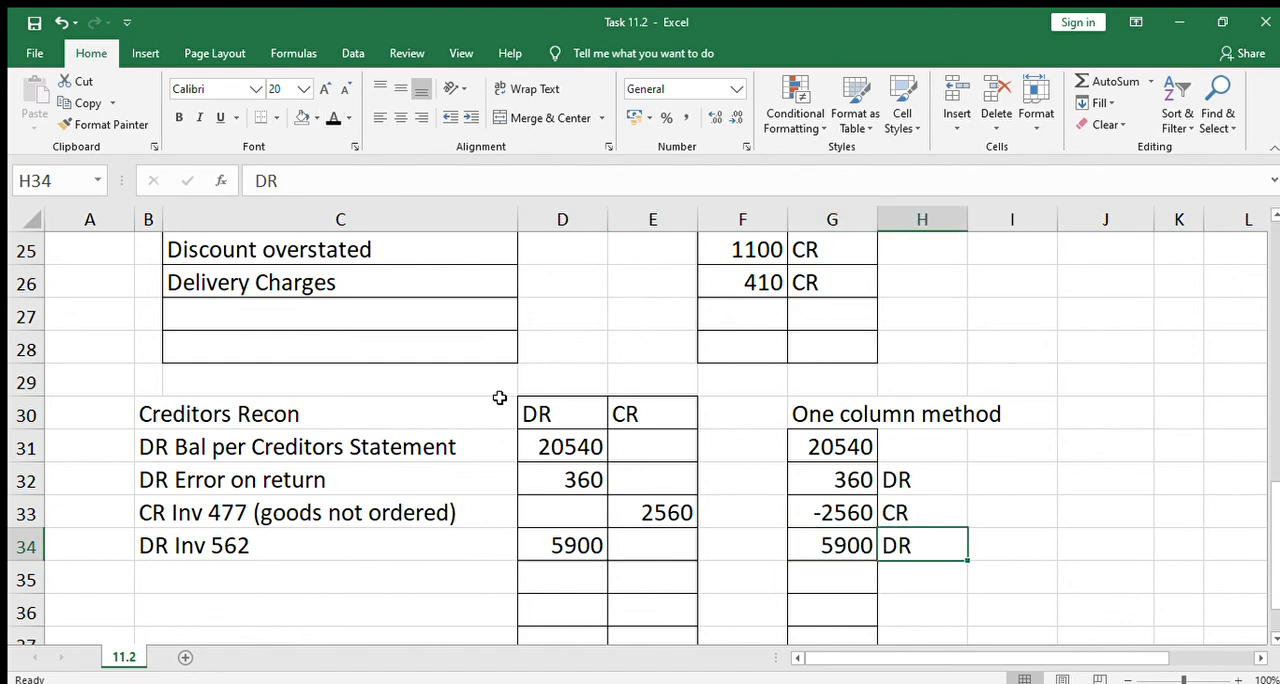
Make the fonts of B35 and E35 black to reveal "CR Cheque 34622" and its 8000 credit in the Creditors Recon
{"action": "left_click", "coordinate": [172, 568]}
{"action": "left_click", "coordinate": [146, 579]}
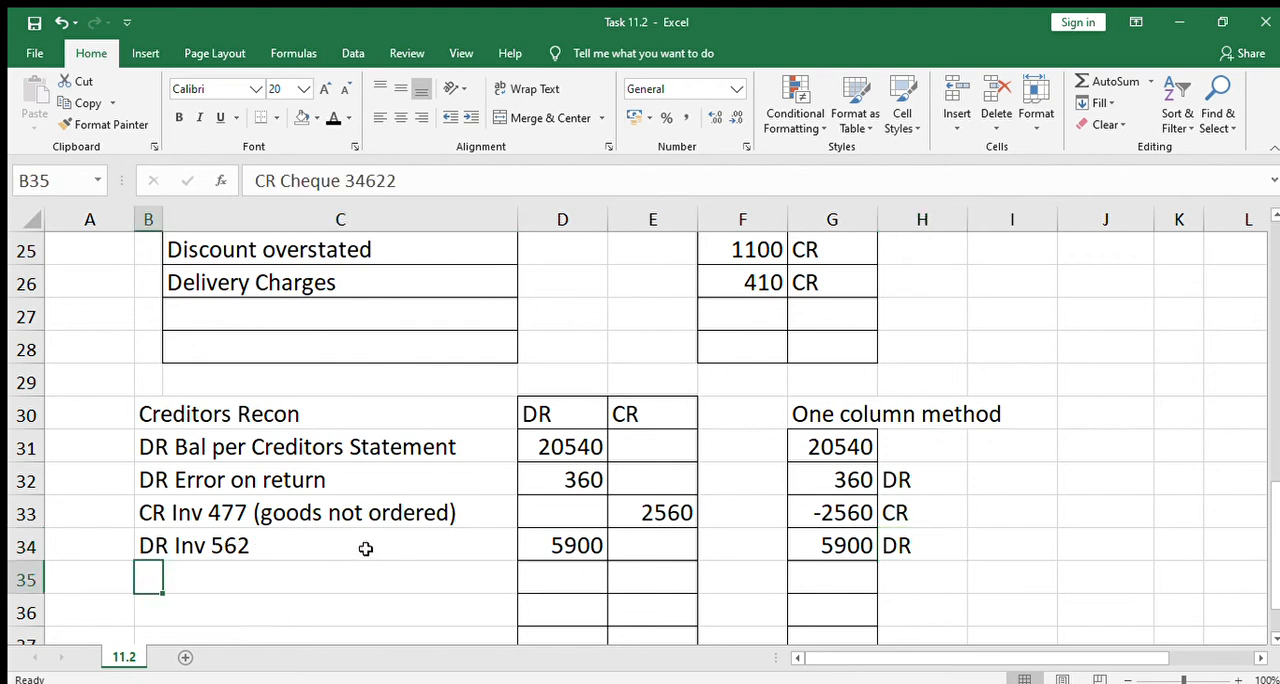
{"action": "left_click", "coordinate": [331, 118]}
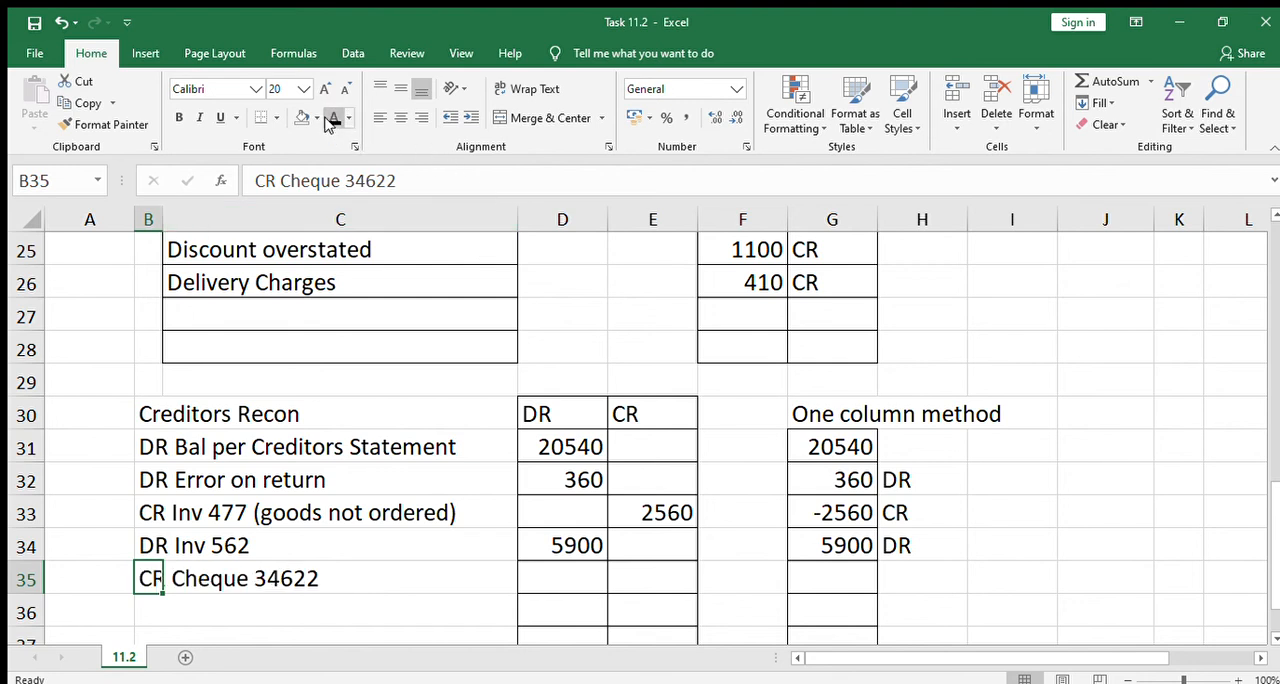
{"action": "left_click", "coordinate": [654, 576]}
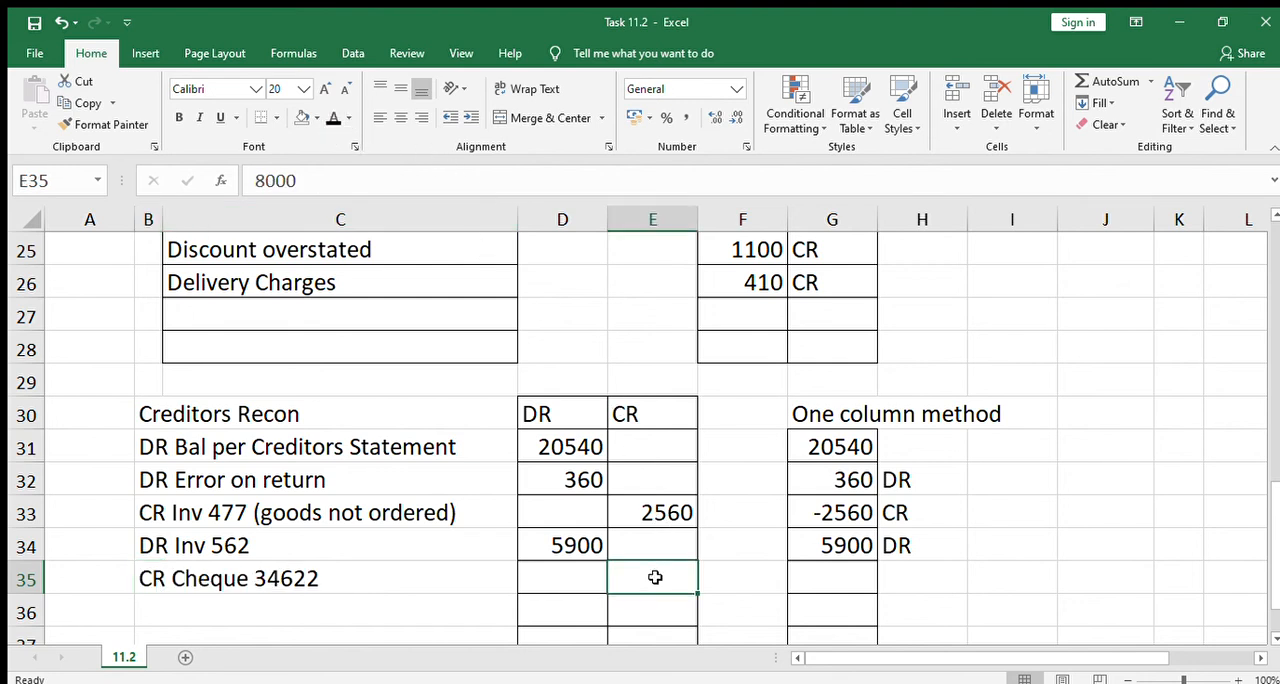
{"action": "left_click", "coordinate": [331, 118]}
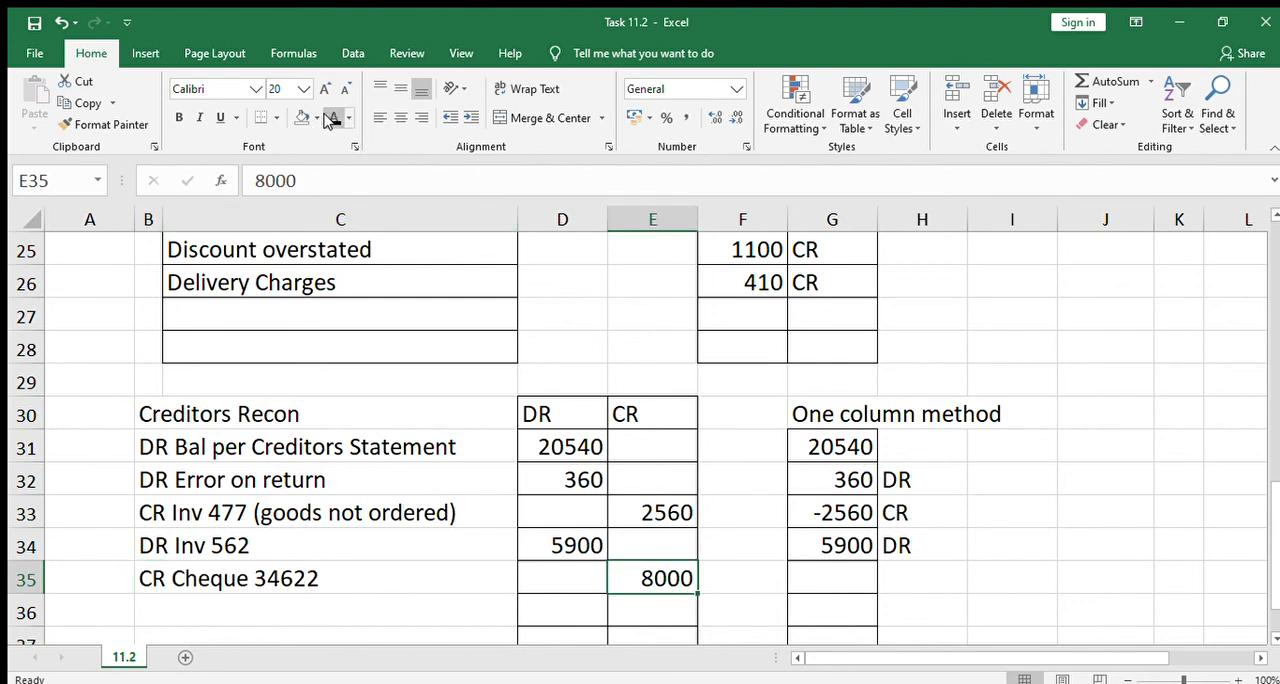
Apply the black font colour to G35 and H35 to reveal -8000 and CR for Cheque 34622 in the one column method
{"action": "left_click", "coordinate": [846, 584]}
{"action": "left_click", "coordinate": [331, 118]}
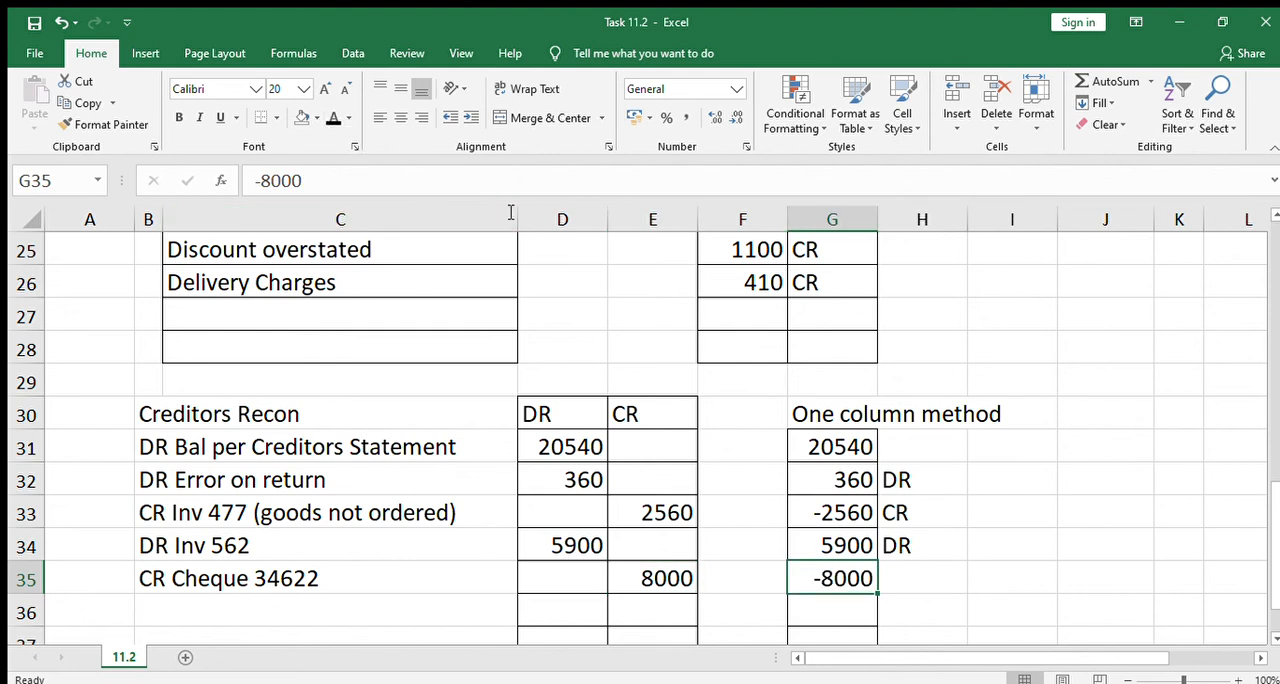
{"action": "left_click", "coordinate": [920, 578]}
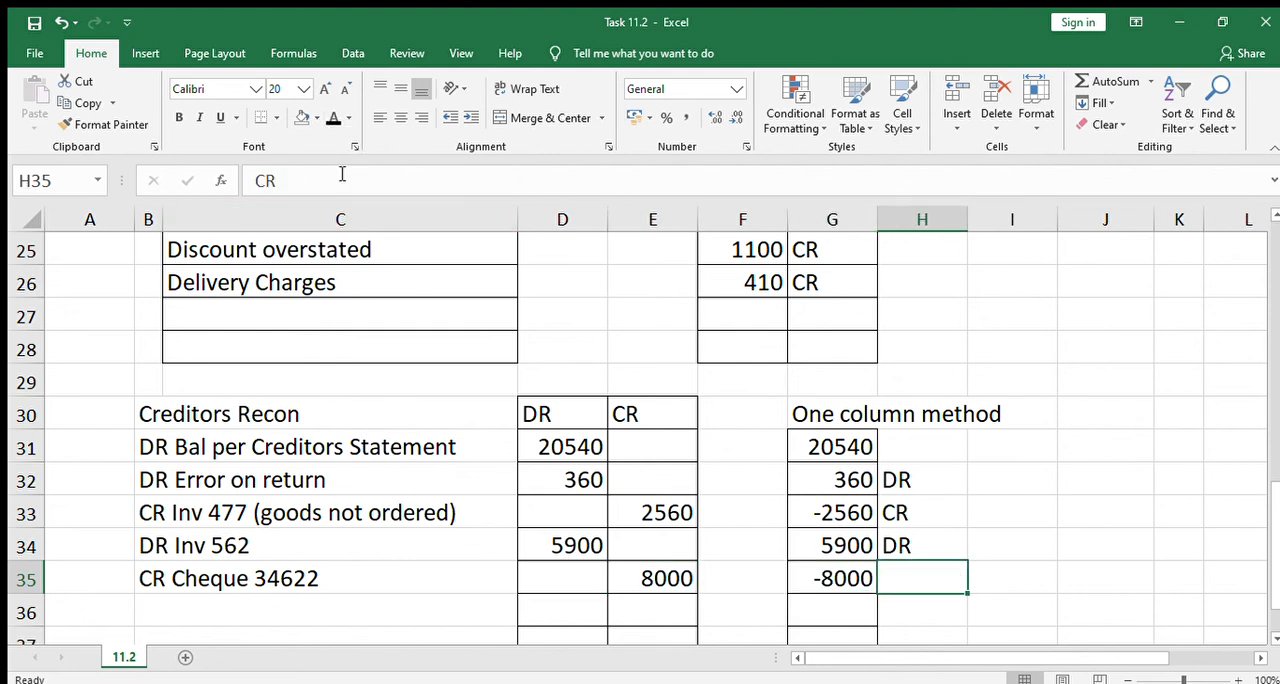
{"action": "left_click", "coordinate": [331, 118]}
Make the fonts of B36 and E36 black to reveal "CR Disc" and its 800 credit in the Creditors Recon
{"action": "left_click", "coordinate": [148, 606]}
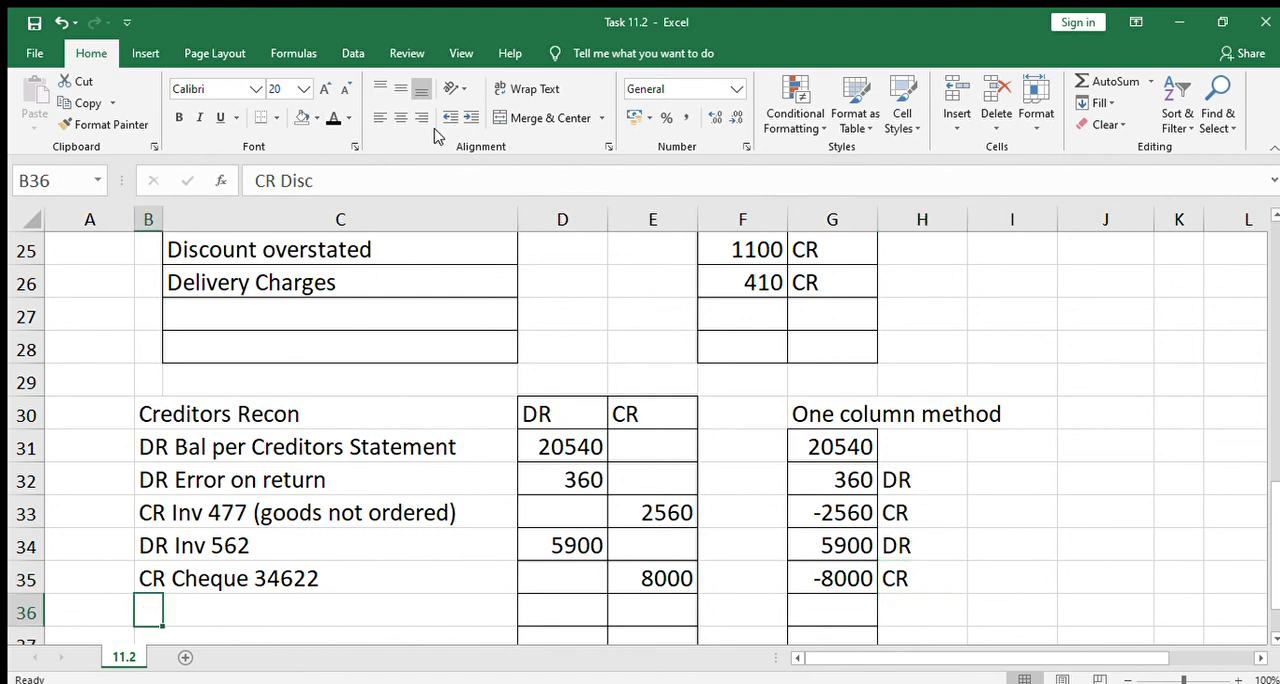
{"action": "left_click", "coordinate": [331, 118]}
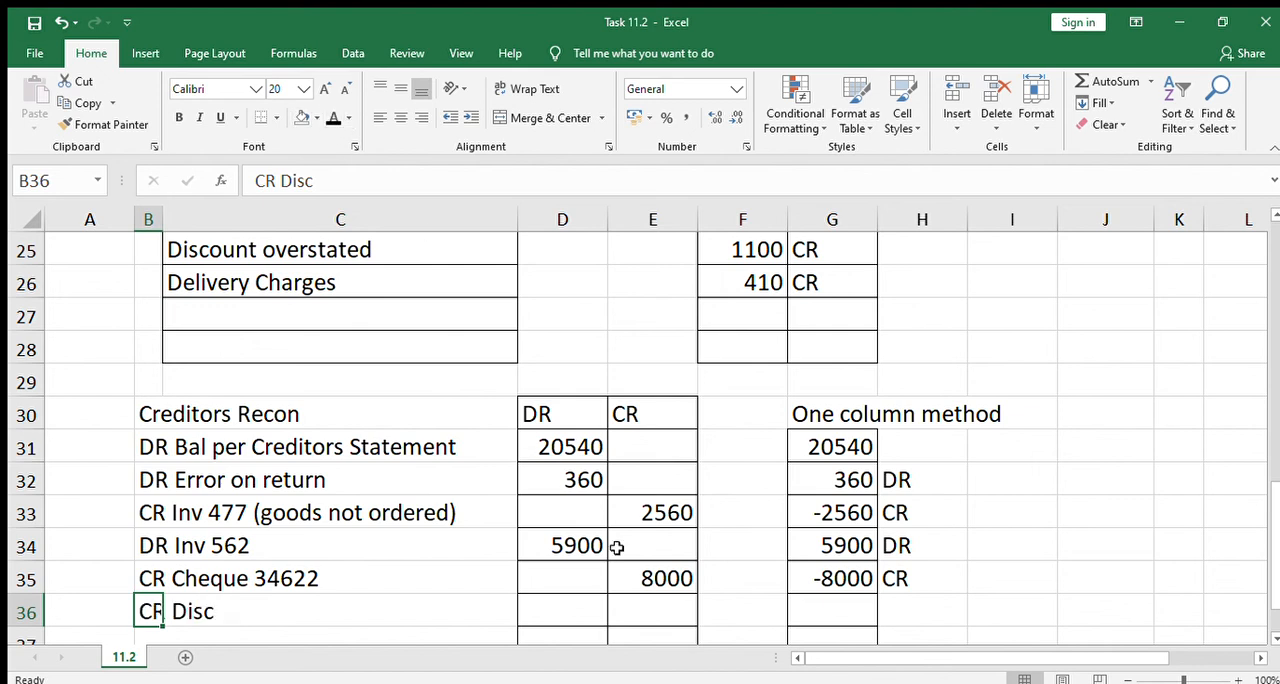
{"action": "left_click", "coordinate": [636, 603]}
{"action": "left_click", "coordinate": [331, 118]}
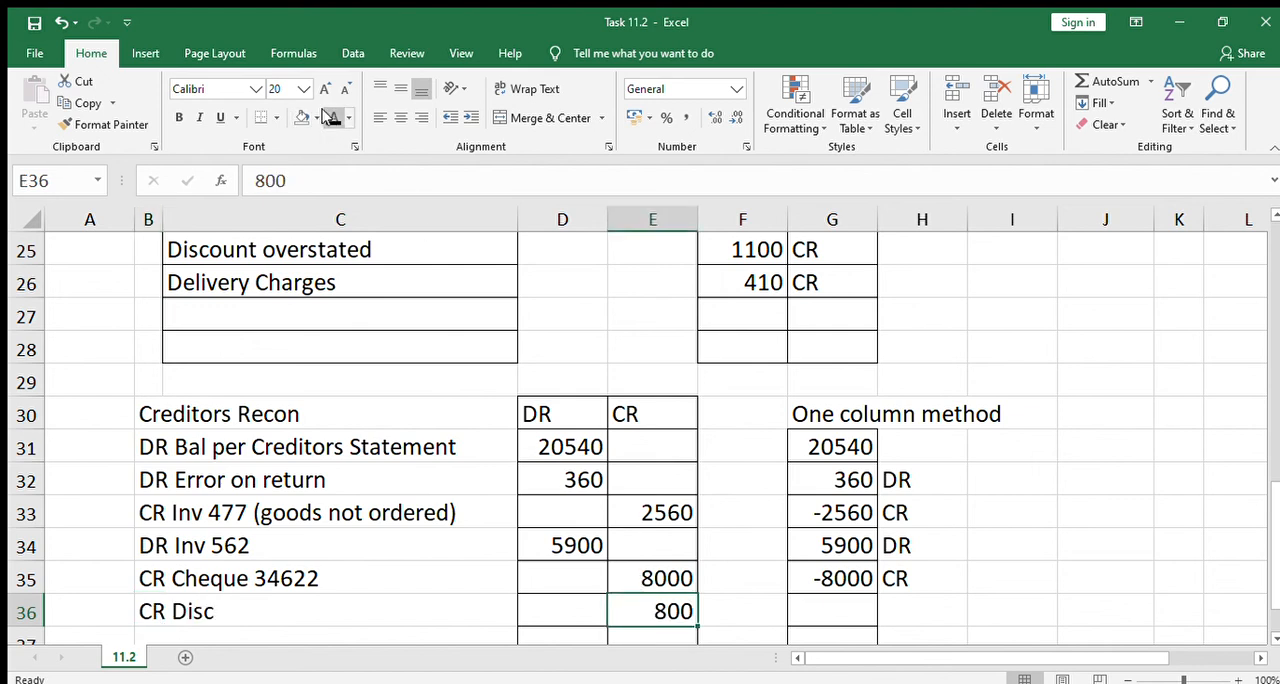
Apply the black font colour to G36:H36 to reveal -800 and CR for the discount in the one column method
{"action": "left_click", "coordinate": [853, 609]}
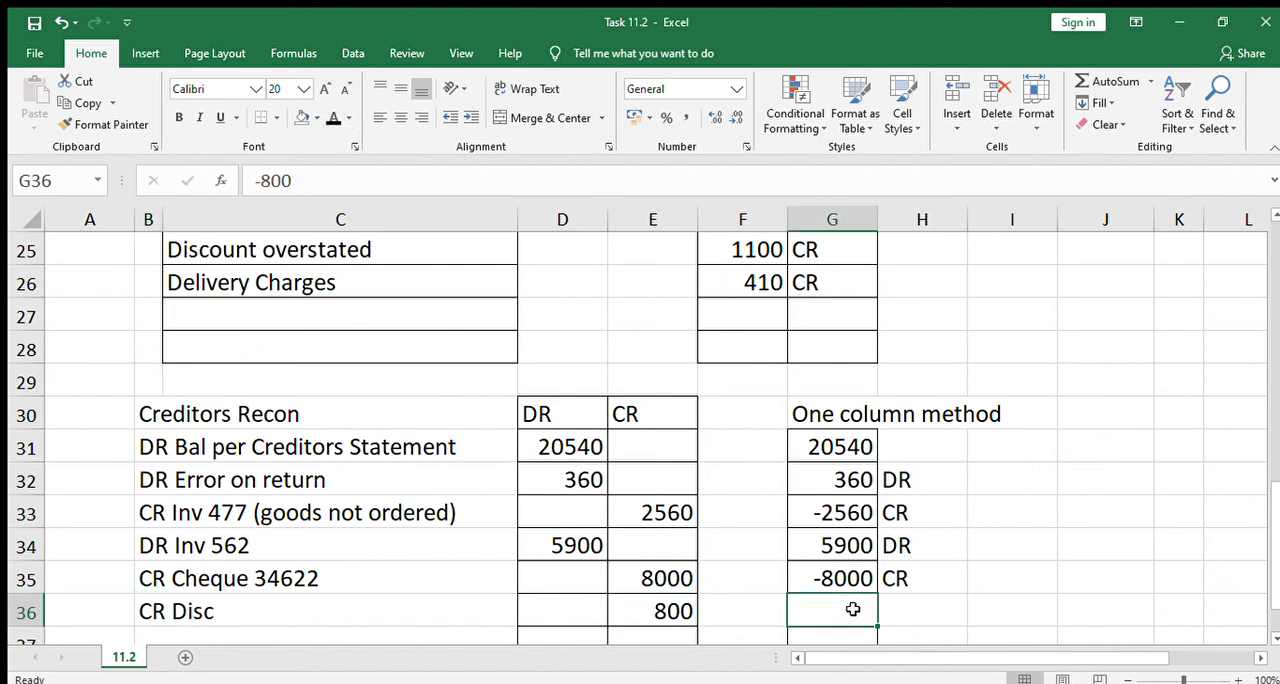
{"action": "left_click_drag", "start_coordinate": [853, 609], "coordinate": [938, 618]}
{"action": "left_click", "coordinate": [331, 118]}
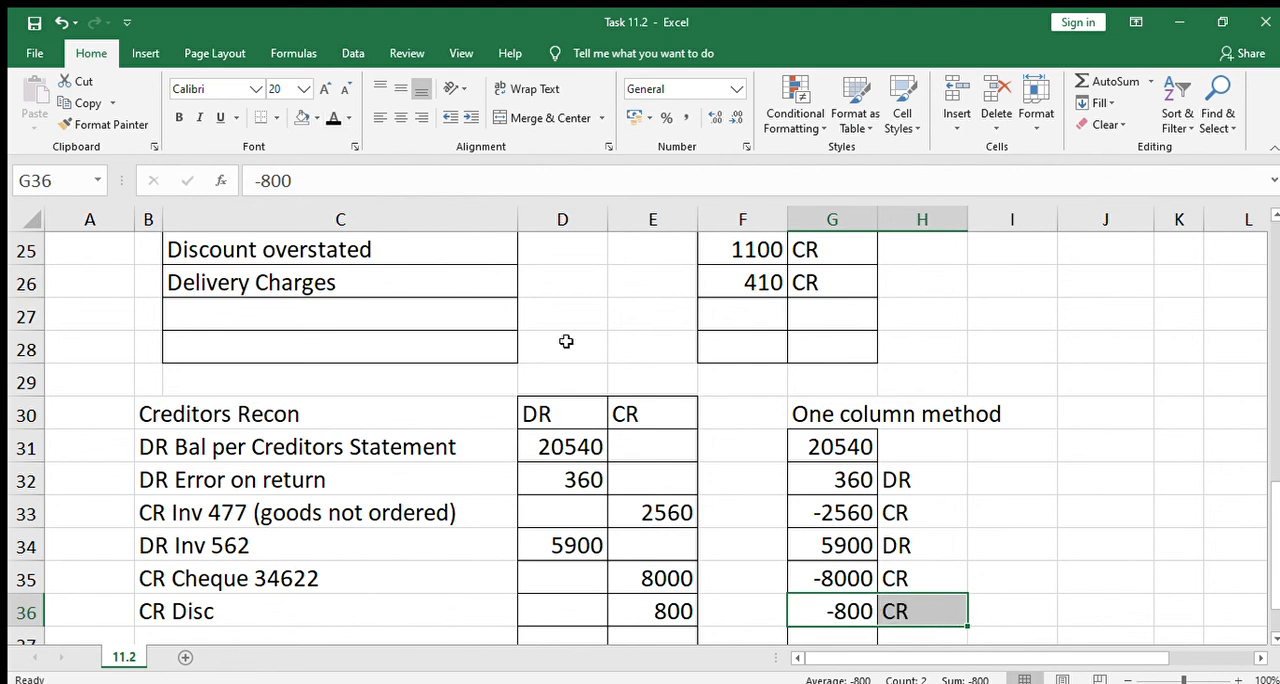
Examine the Creditors Recon down to its total row and the Creditors Ledger entries above it
{"action": "left_click", "coordinate": [581, 501]}
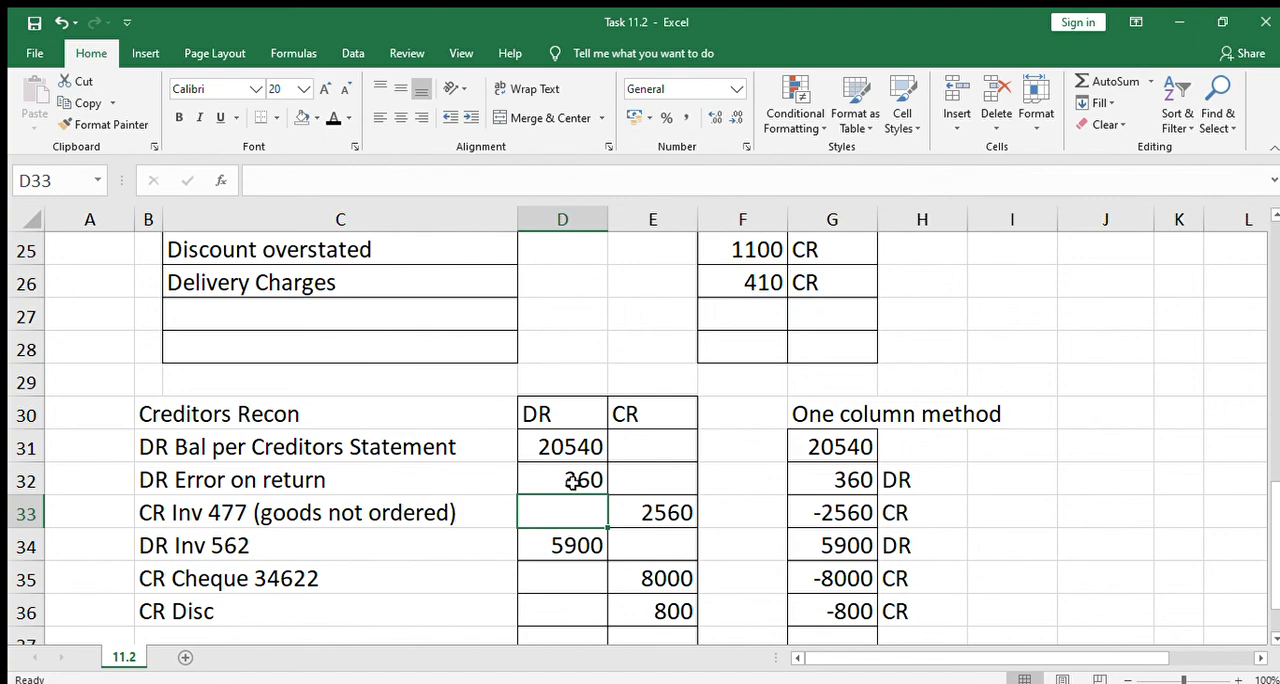
{"action": "key", "text": "Down"}
{"action": "key", "text": "Down"}
{"action": "key", "text": "Down"}
{"action": "key", "text": "Down"}
{"action": "key", "text": "Down"}
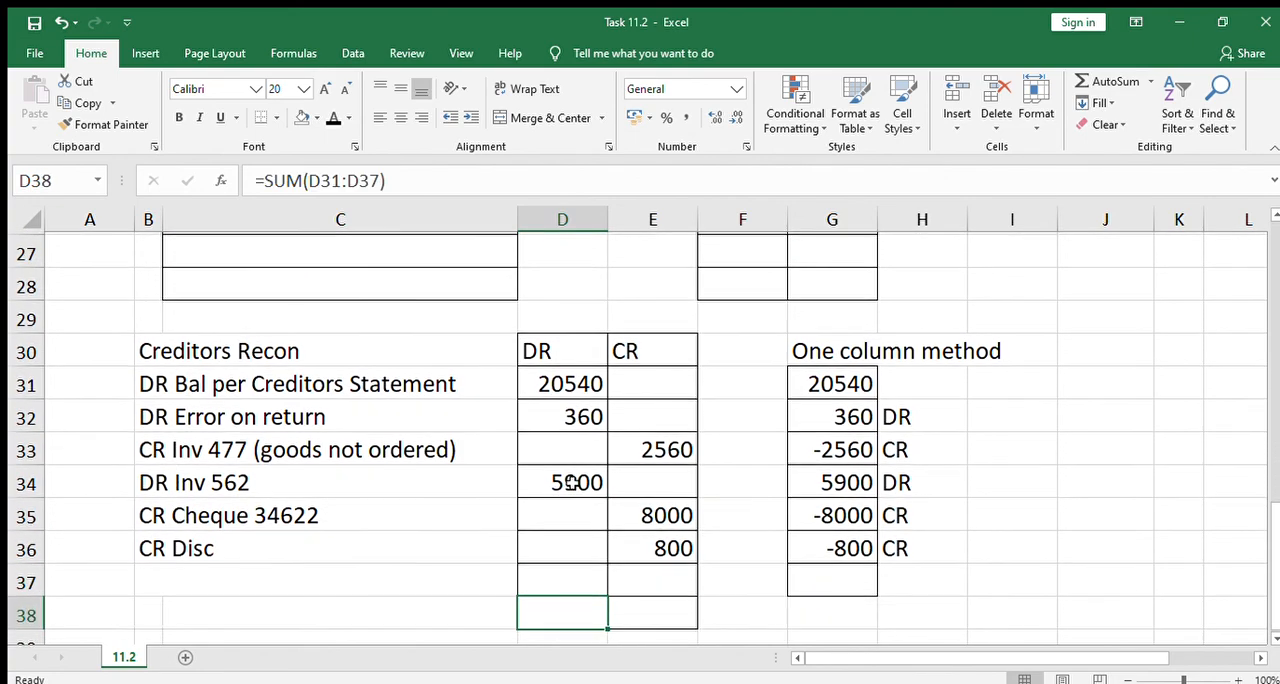
{"action": "key", "text": "Up"}
{"action": "key", "text": "Up"}
{"action": "key", "text": "Up"}
{"action": "key", "text": "Up"}
{"action": "key", "text": "Up"}
{"action": "key", "text": "Up"}
{"action": "key", "text": "Up"}
{"action": "key", "text": "Up"}
{"action": "key", "text": "Up"}
{"action": "key", "text": "Up"}
{"action": "key", "text": "Up"}
{"action": "key", "text": "Up"}
{"action": "key", "text": "Up"}
{"action": "key", "text": "Up"}
{"action": "key", "text": "Up"}
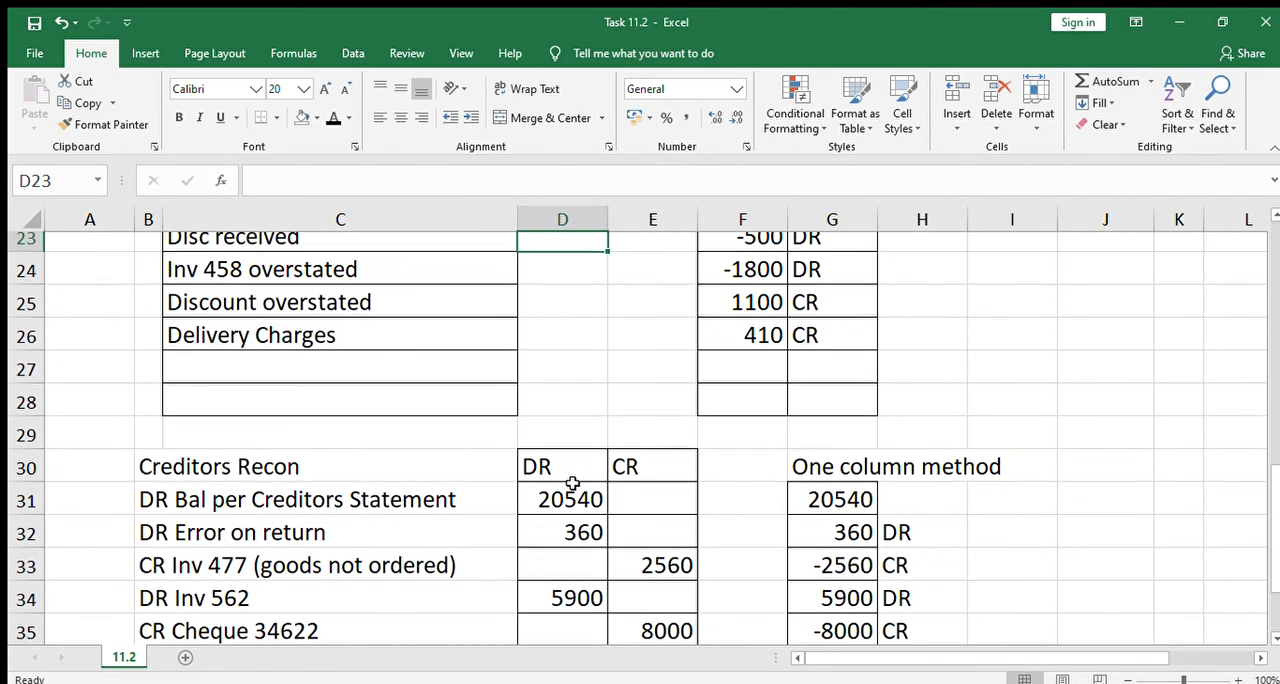
{"action": "key", "text": "Up"}
{"action": "key", "text": "Up"}
{"action": "key", "text": "Up"}
{"action": "key", "text": "Down"}
{"action": "key", "text": "Down"}
{"action": "key", "text": "Down"}
{"action": "key", "text": "Down"}
{"action": "key", "text": "Down"}
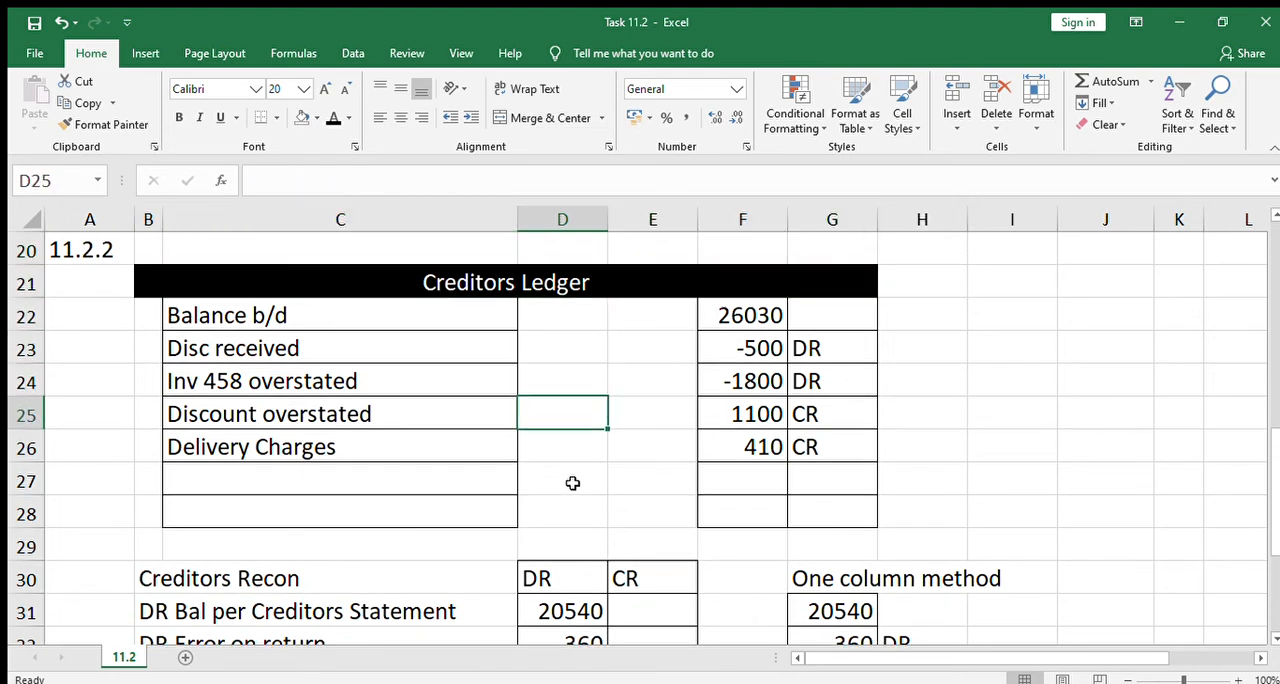
Reveal the -9800 amount in F27 of the Creditors Ledger with the black font colour
{"action": "key", "text": "Down"}
{"action": "key", "text": "Down"}
{"action": "key", "text": "Right"}
{"action": "key", "text": "Right"}
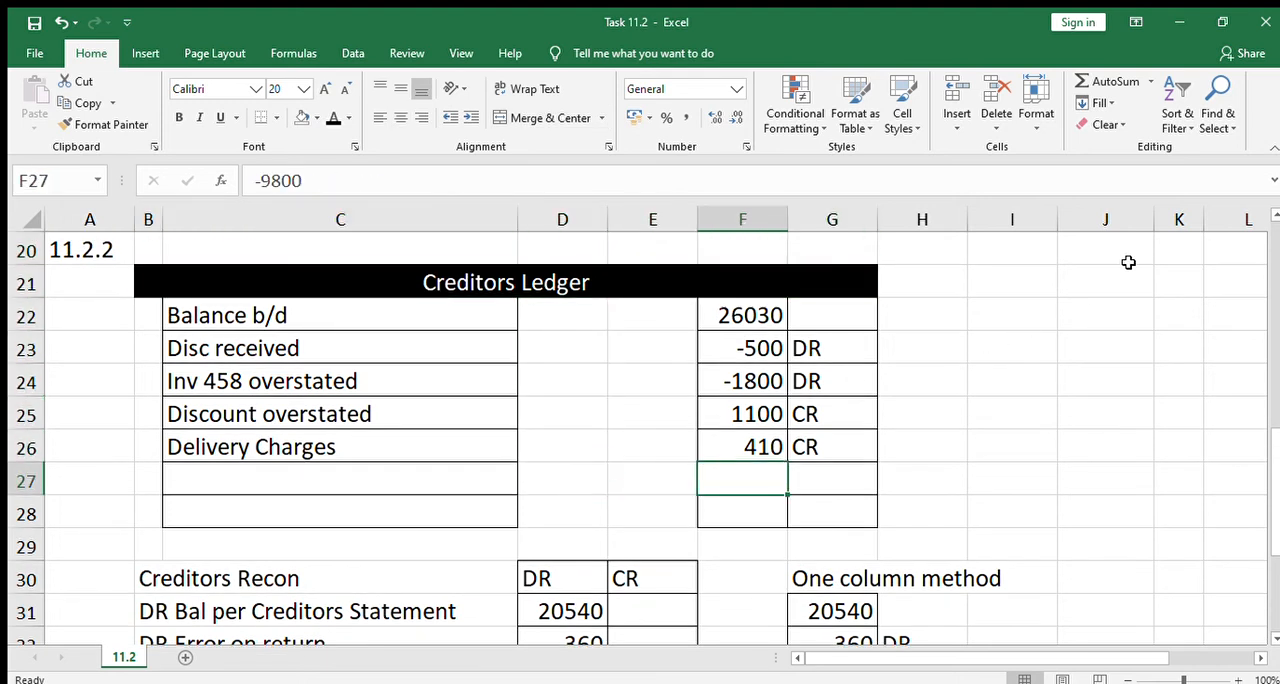
{"action": "left_click", "coordinate": [334, 117]}
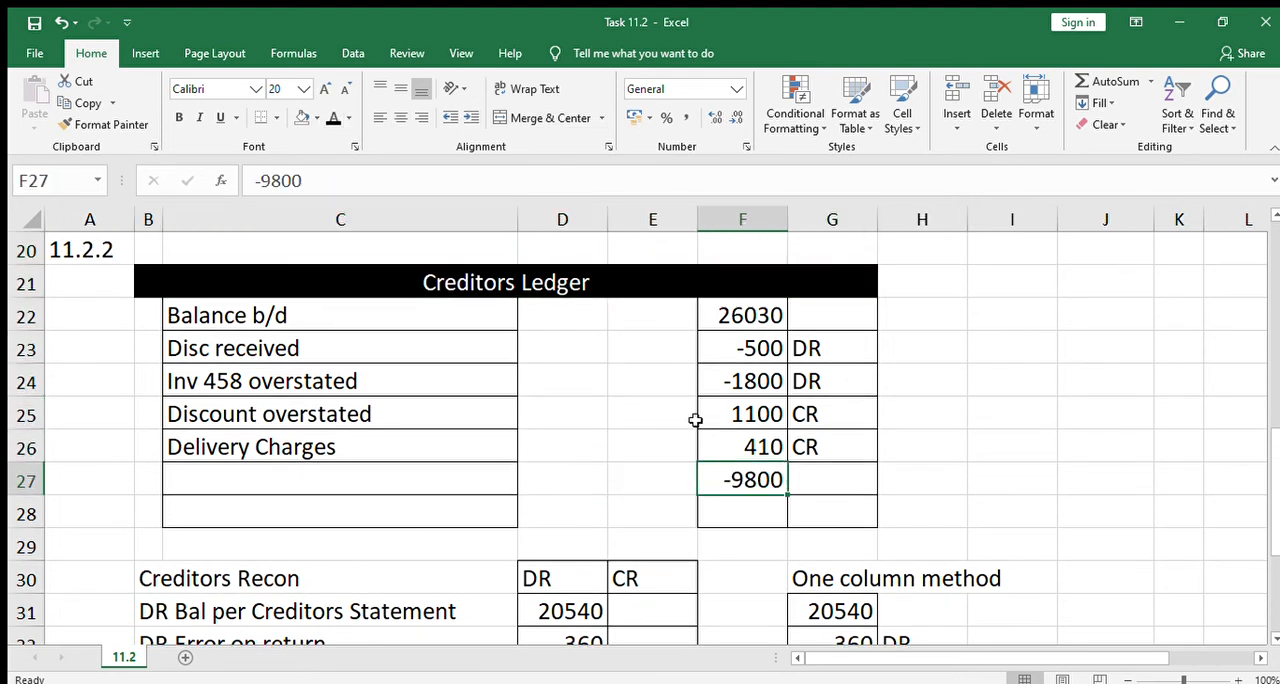
Check the ledger amounts in F22:F28, and hide the -9800 in F27 again with the white font colour
{"action": "left_click_drag", "start_coordinate": [752, 316], "coordinate": [760, 443]}
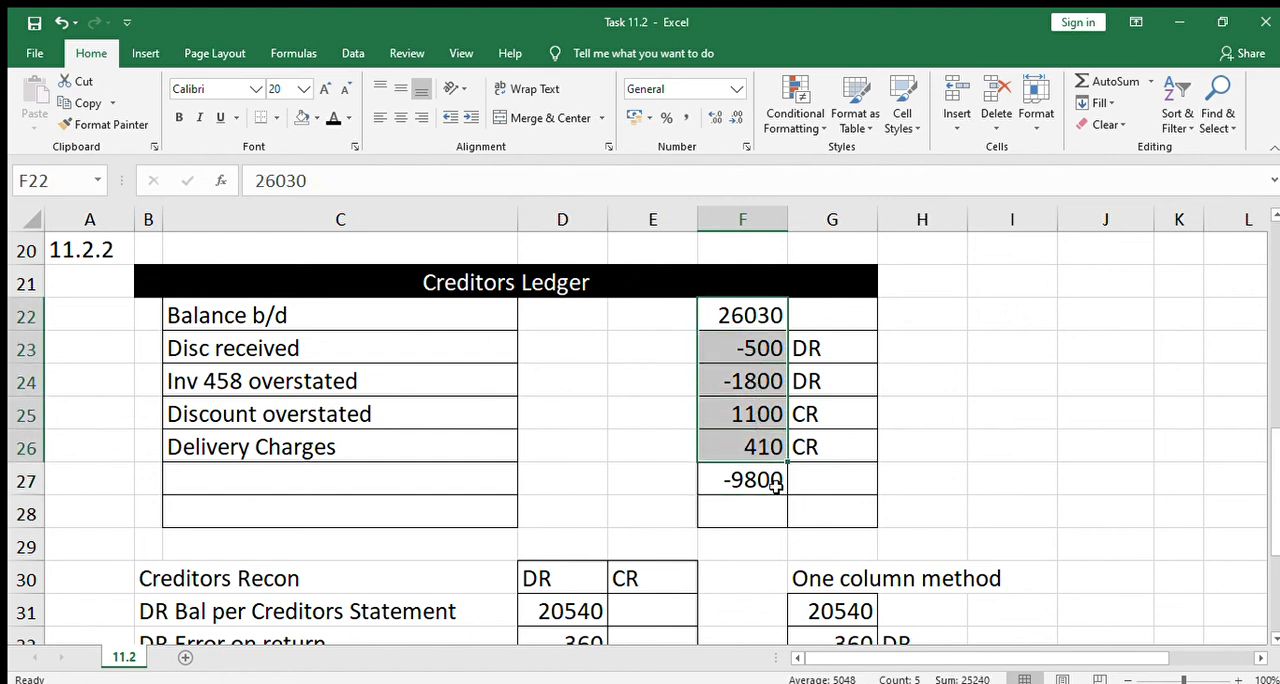
{"action": "left_click", "coordinate": [845, 500]}
{"action": "left_click", "coordinate": [740, 479]}
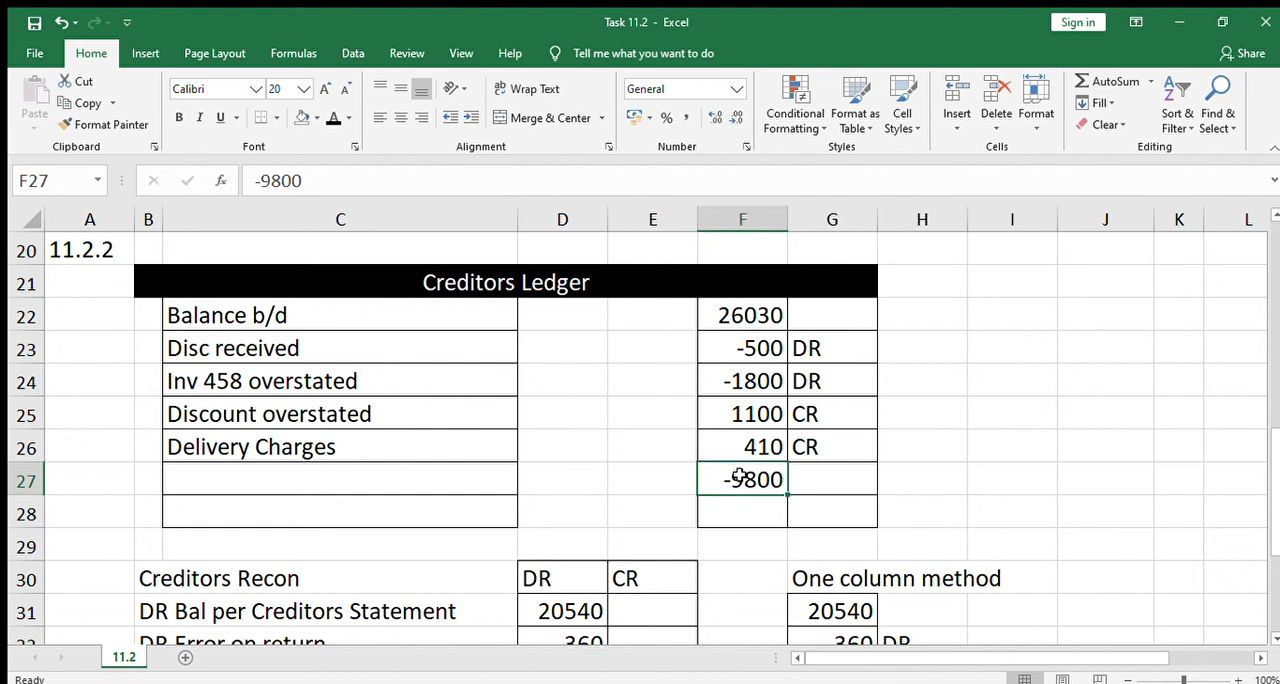
{"action": "left_click", "coordinate": [740, 504]}
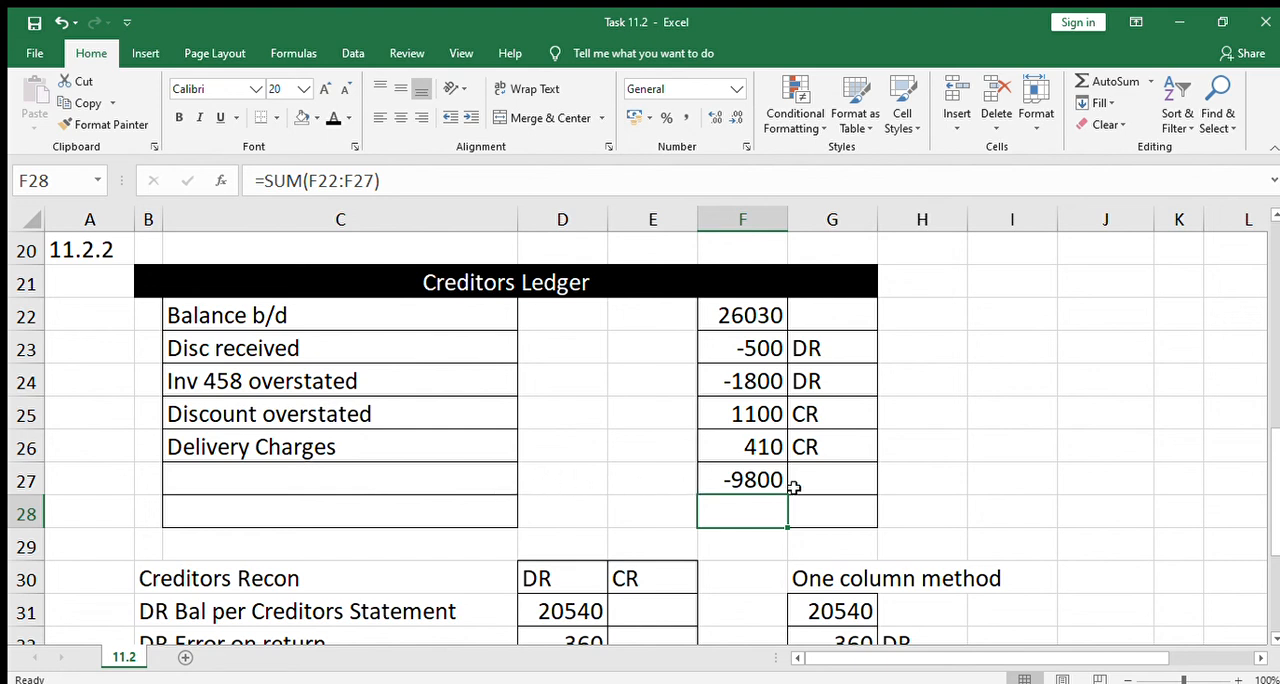
{"action": "left_click", "coordinate": [752, 481]}
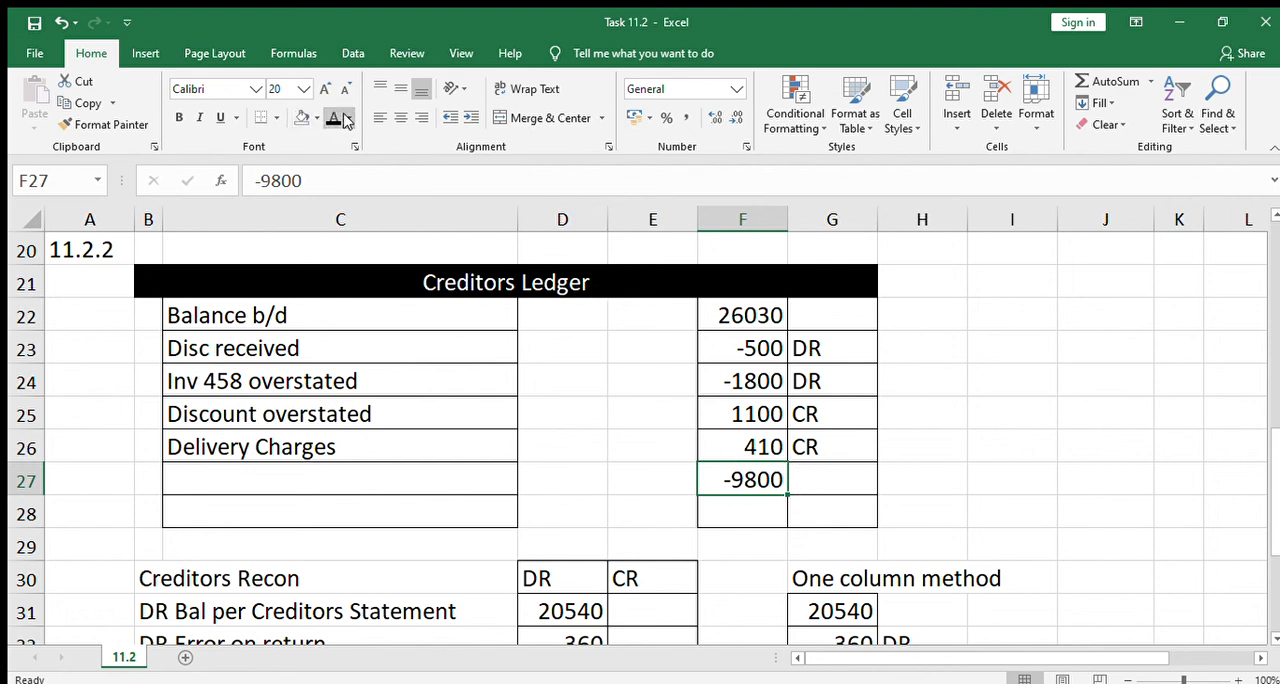
{"action": "left_click", "coordinate": [330, 180]}
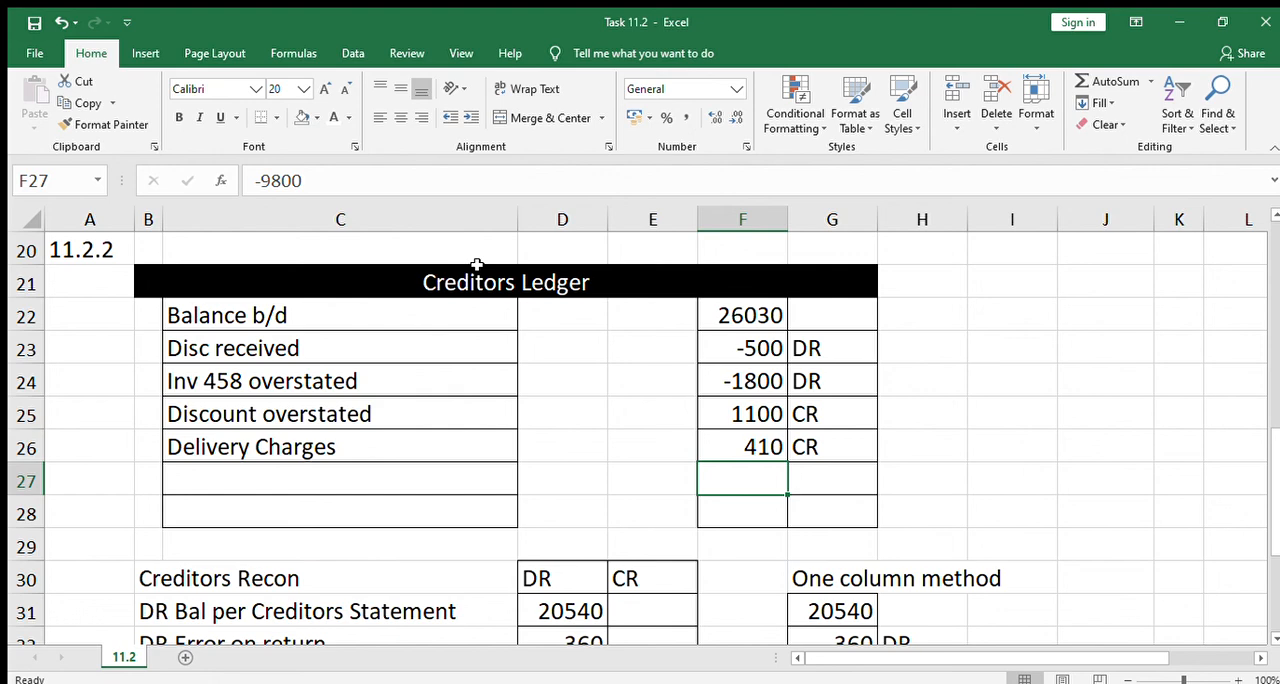
Review the last journal entries for Umgeni Shoes and Tugela Man against the Creditors Ledger rows
{"action": "key", "text": "Up"}
{"action": "key", "text": "Up"}
{"action": "key", "text": "Up"}
{"action": "key", "text": "Up"}
{"action": "key", "text": "Up"}
{"action": "key", "text": "Up"}
{"action": "key", "text": "Up"}
{"action": "key", "text": "Up"}
{"action": "key", "text": "Up"}
{"action": "key", "text": "Up"}
{"action": "key", "text": "Up"}
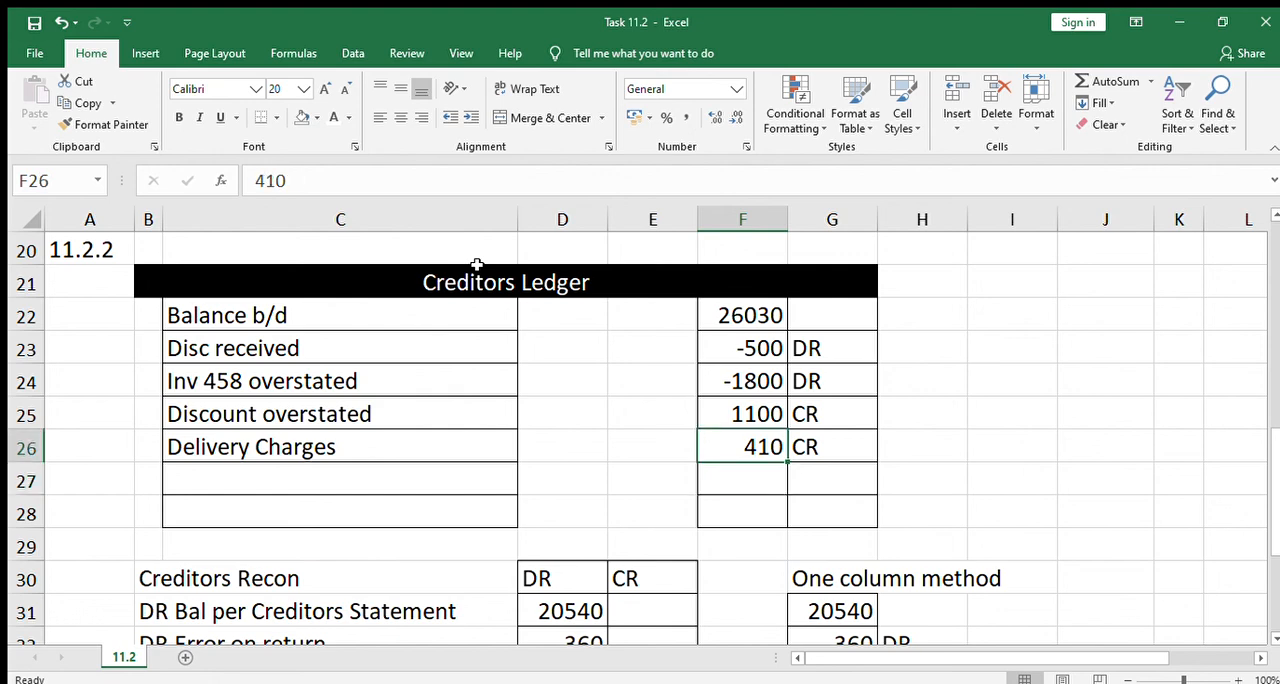
{"action": "key", "text": "Up"}
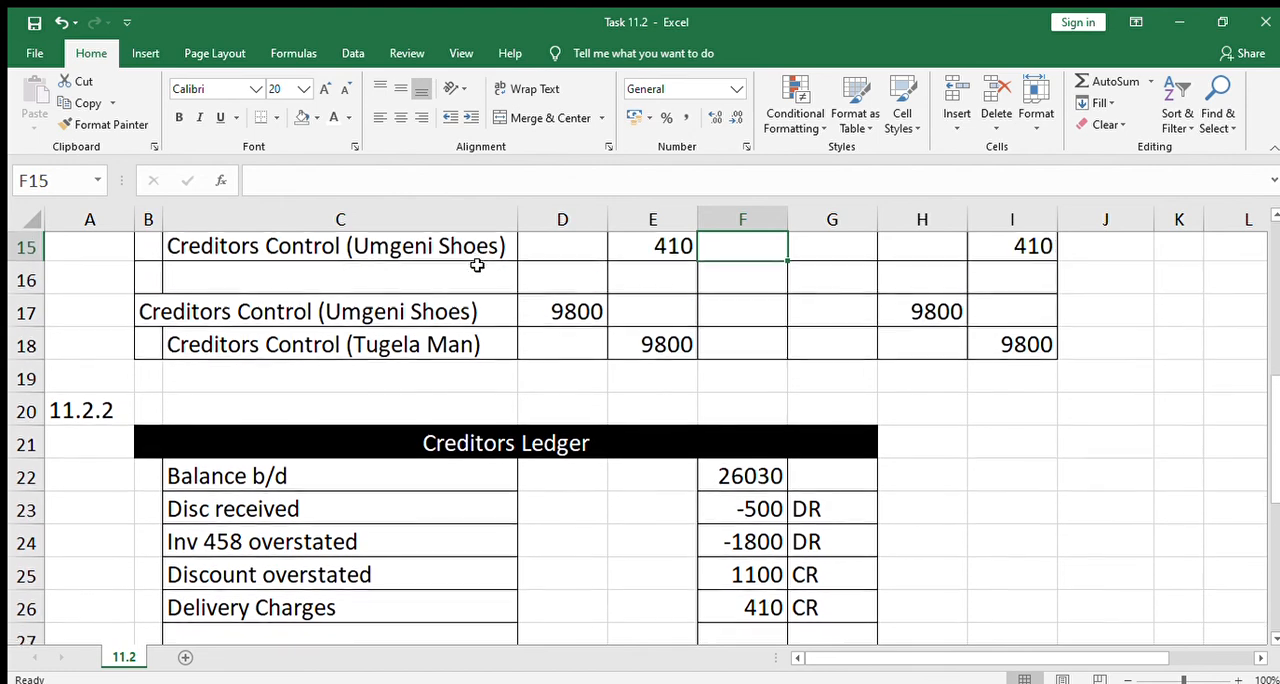
{"action": "key", "text": "Down"}
{"action": "key", "text": "Down"}
{"action": "key", "text": "Down"}
{"action": "key", "text": "Down"}
{"action": "key", "text": "Down"}
{"action": "key", "text": "Down"}
{"action": "key", "text": "Down"}
{"action": "key", "text": "Down"}
{"action": "key", "text": "Down"}
{"action": "key", "text": "Down"}
{"action": "key", "text": "Down"}
{"action": "key", "text": "Down"}
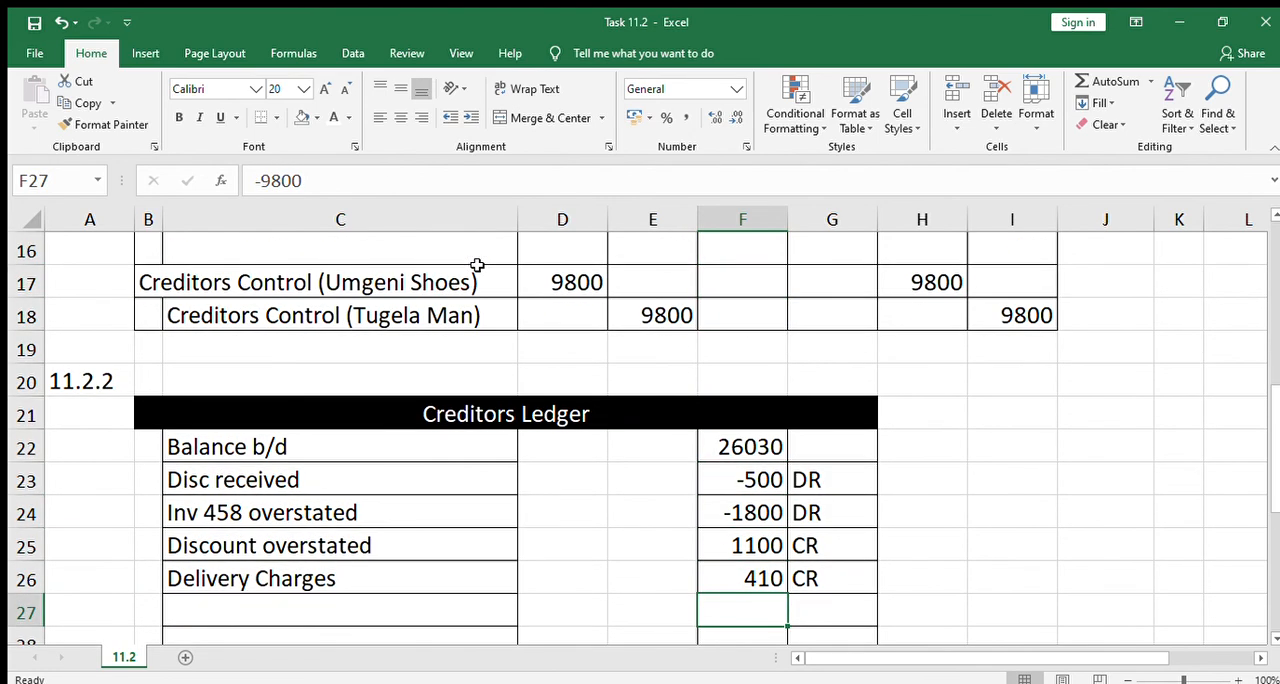
Reveal "Inv 24338" in C27 of the Creditors Ledger with the black font colour, leaving the cell unfilled
{"action": "key", "text": "Left"}
{"action": "key", "text": "Left"}
{"action": "key", "text": "Left"}
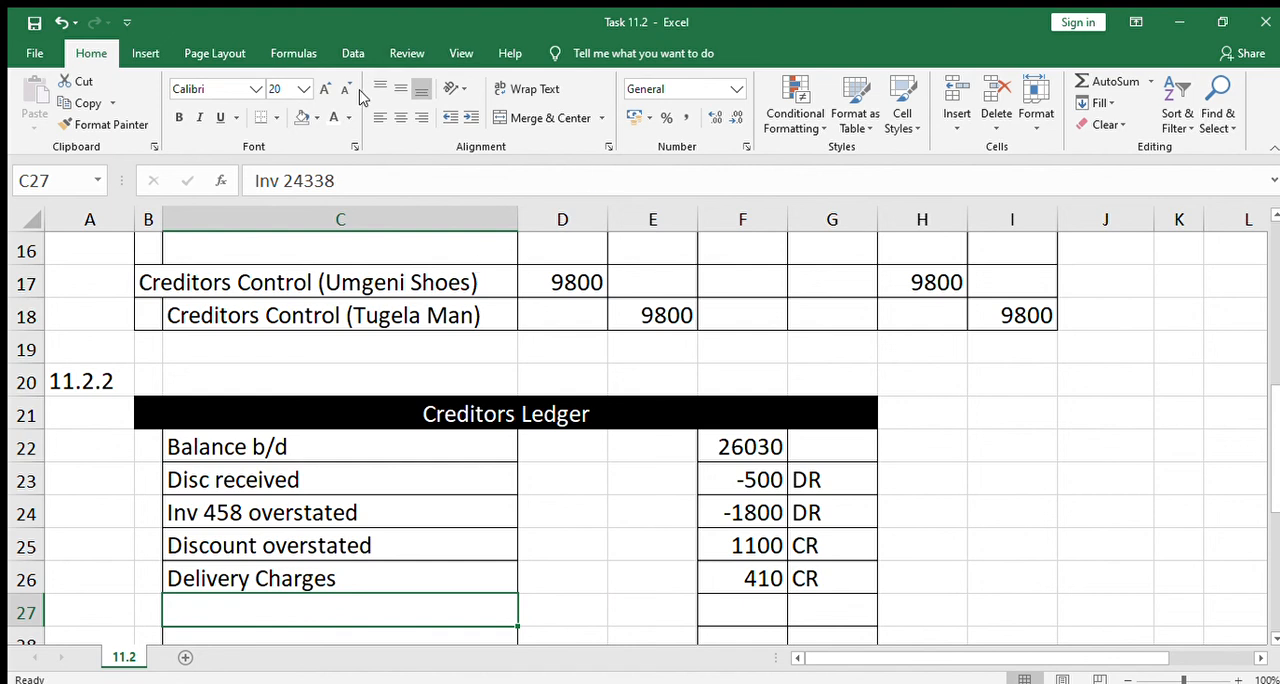
{"action": "left_click", "coordinate": [308, 119]}
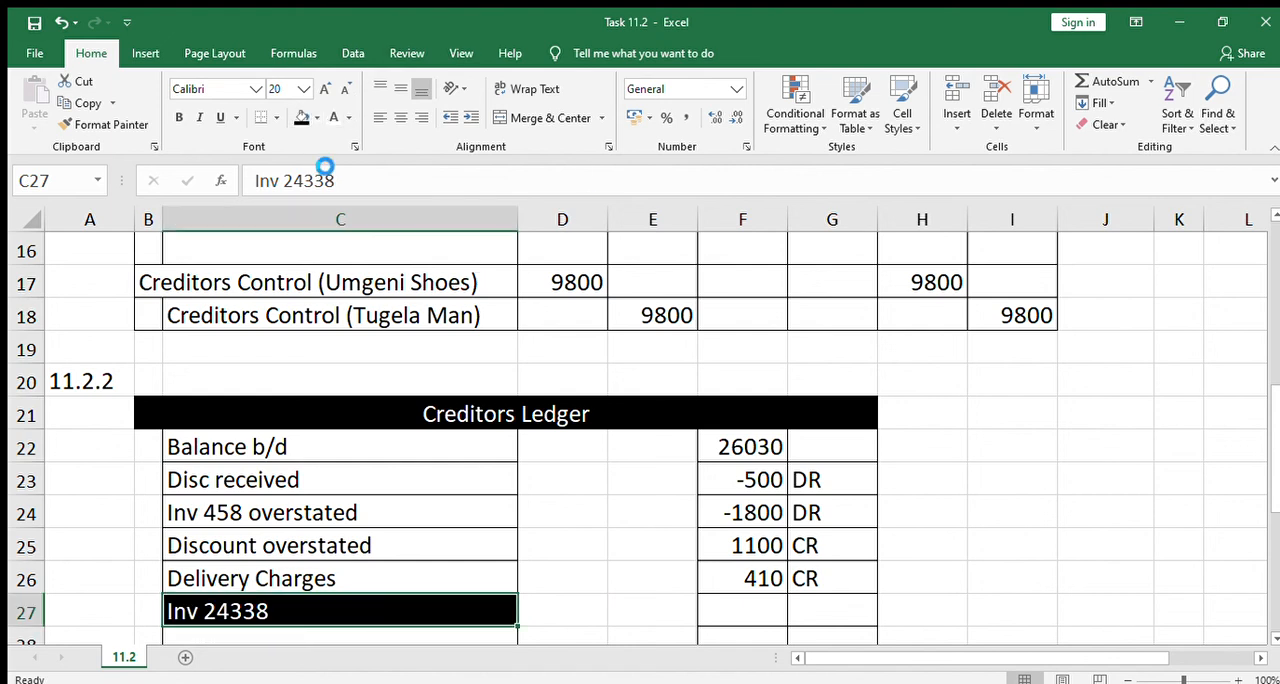
{"action": "key", "text": "ctrl+z"}
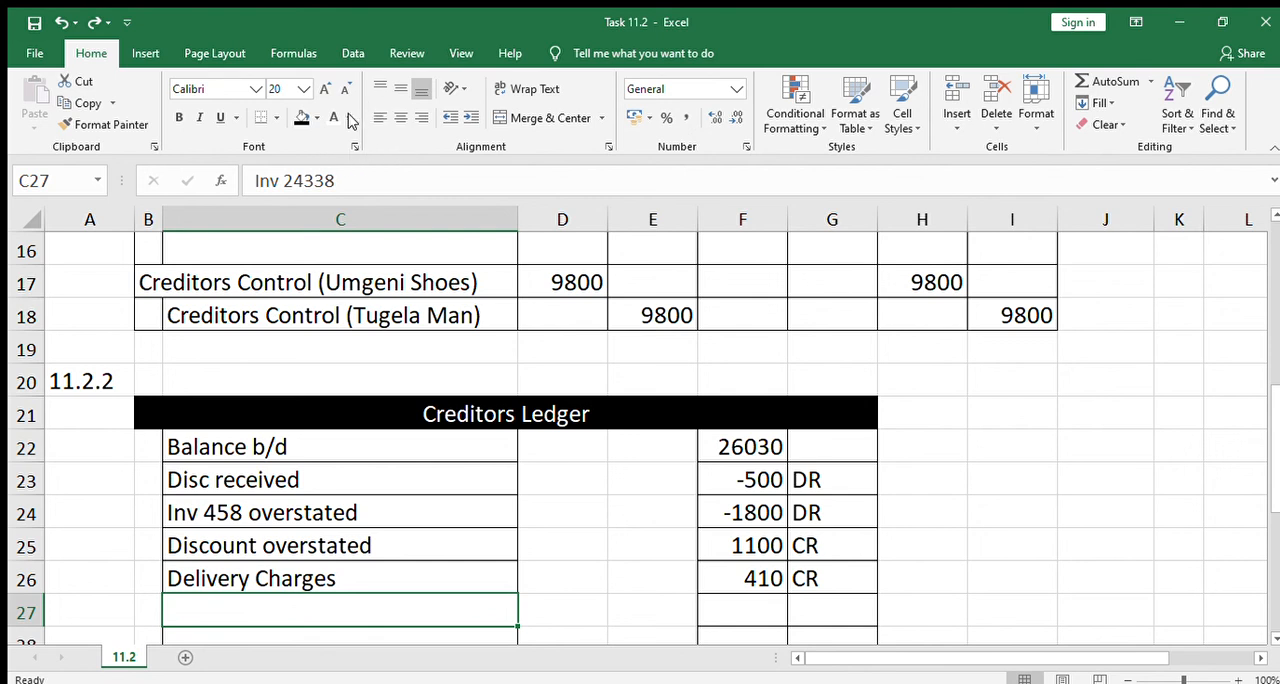
{"action": "left_click", "coordinate": [349, 118]}
{"action": "left_click", "coordinate": [342, 132]}
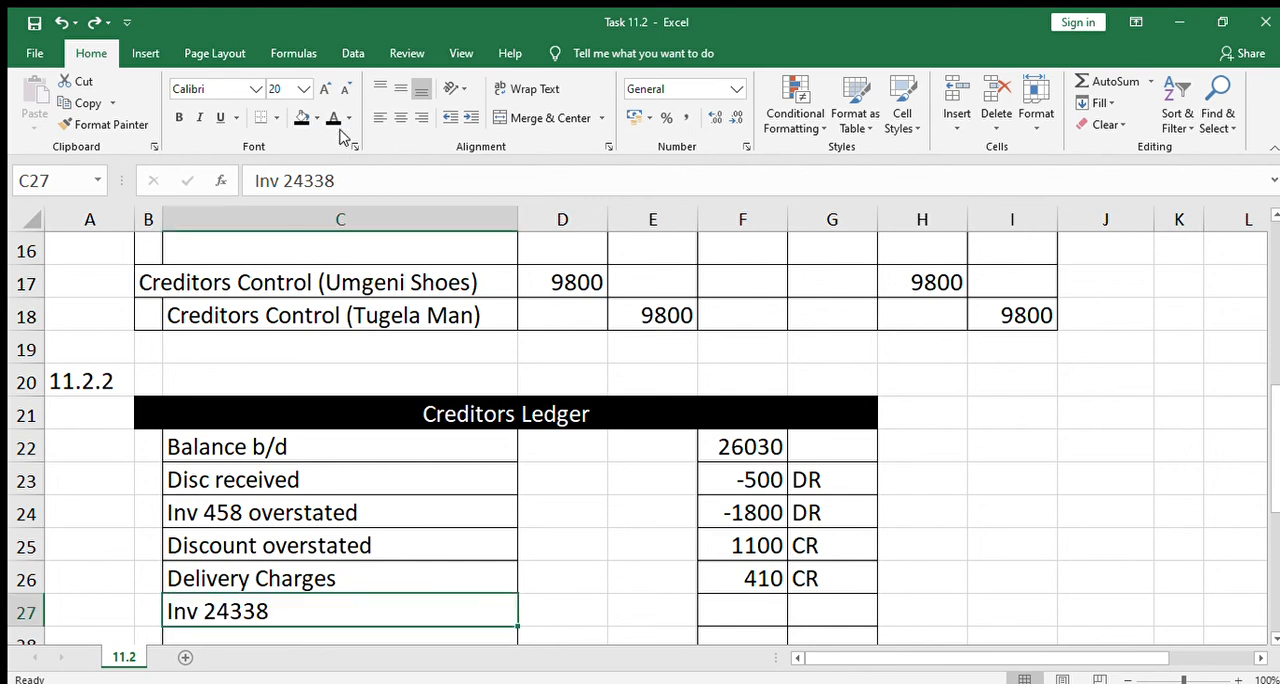
Apply the black font colour to F27 and G27 to reveal -9800 and DR for Inv 24338 in the Creditors Ledger
{"action": "left_click", "coordinate": [755, 611]}
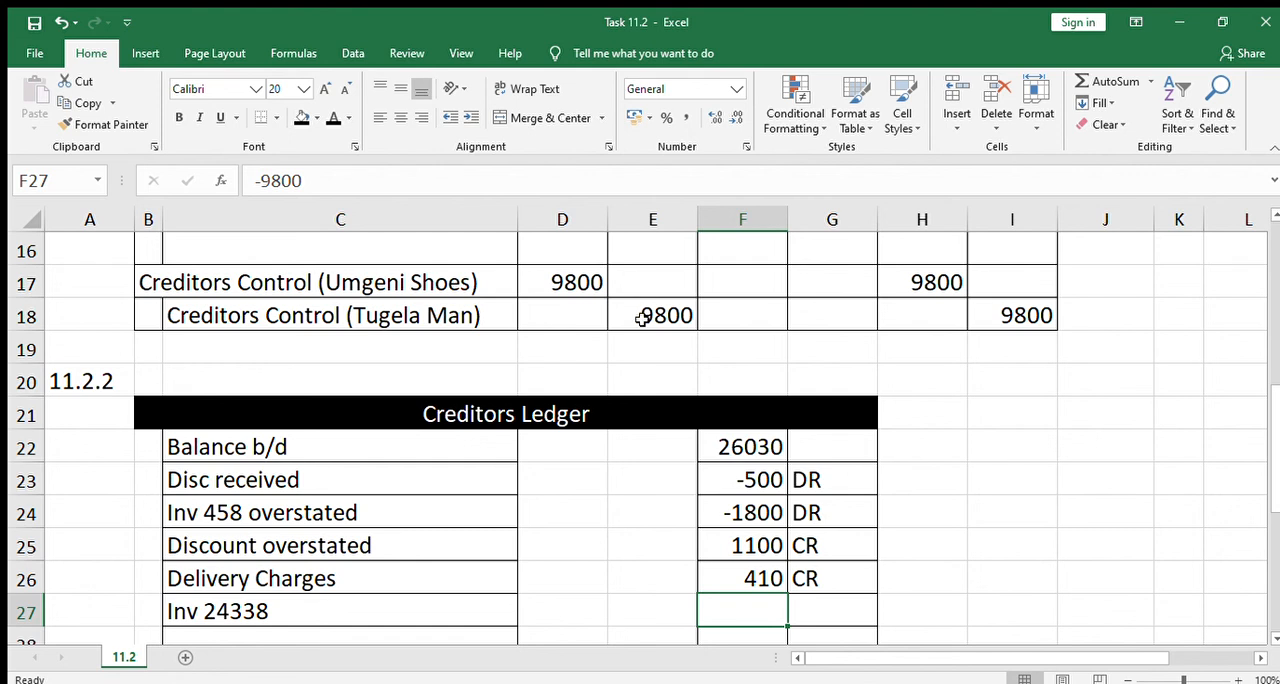
{"action": "left_click", "coordinate": [320, 304]}
{"action": "left_click", "coordinate": [753, 610]}
{"action": "left_click", "coordinate": [333, 118]}
{"action": "left_click", "coordinate": [822, 599]}
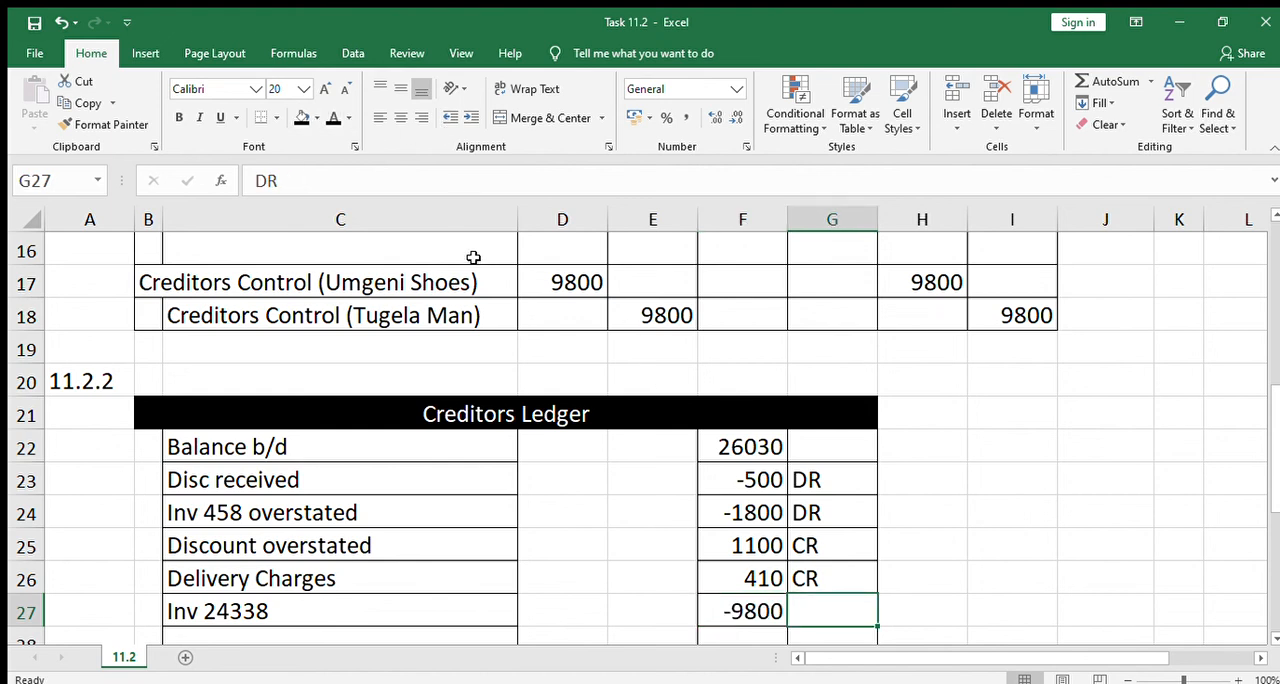
{"action": "left_click", "coordinate": [333, 118]}
Make the font of F28 black to reveal the 15440 closing total of the Creditors Ledger
{"action": "left_click", "coordinate": [865, 585]}
{"action": "key", "text": "Down"}
{"action": "key", "text": "Down"}
{"action": "key", "text": "Left"}
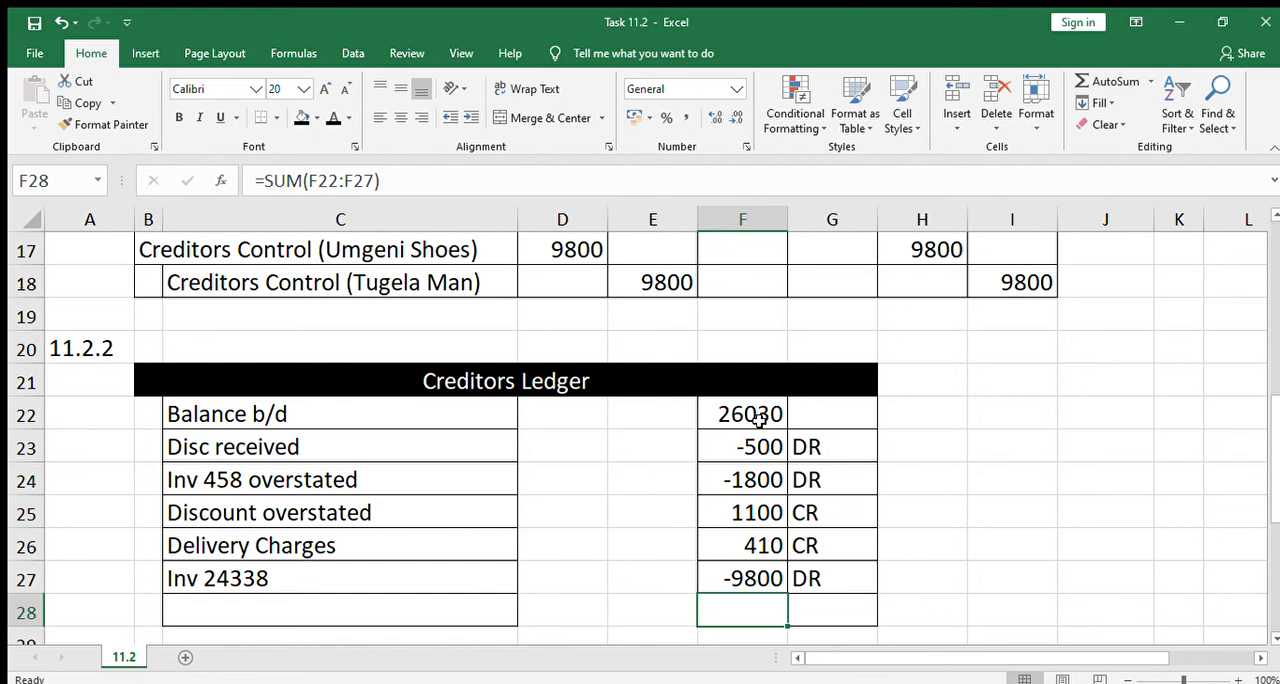
{"action": "left_click_drag", "start_coordinate": [758, 418], "coordinate": [752, 574]}
{"action": "left_click", "coordinate": [751, 601]}
{"action": "left_click", "coordinate": [334, 118]}
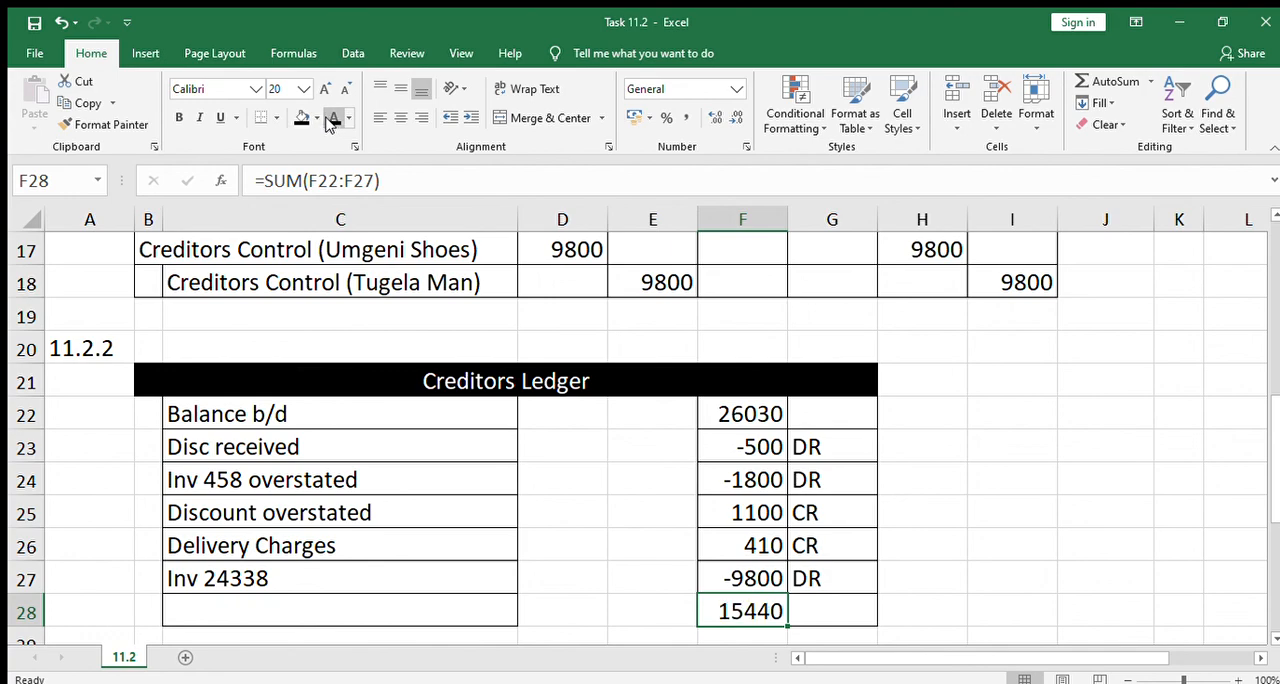
Apply the black font colour to G37 to reveal the 15440 total of the one column method
{"action": "left_click", "coordinate": [741, 490]}
{"action": "key", "text": "Down"}
{"action": "key", "text": "Down"}
{"action": "key", "text": "Down"}
{"action": "key", "text": "Down"}
{"action": "key", "text": "Down"}
{"action": "key", "text": "Down"}
{"action": "key", "text": "Down"}
{"action": "key", "text": "Down"}
{"action": "key", "text": "Down"}
{"action": "key", "text": "Down"}
{"action": "key", "text": "Down"}
{"action": "key", "text": "Down"}
{"action": "key", "text": "Down"}
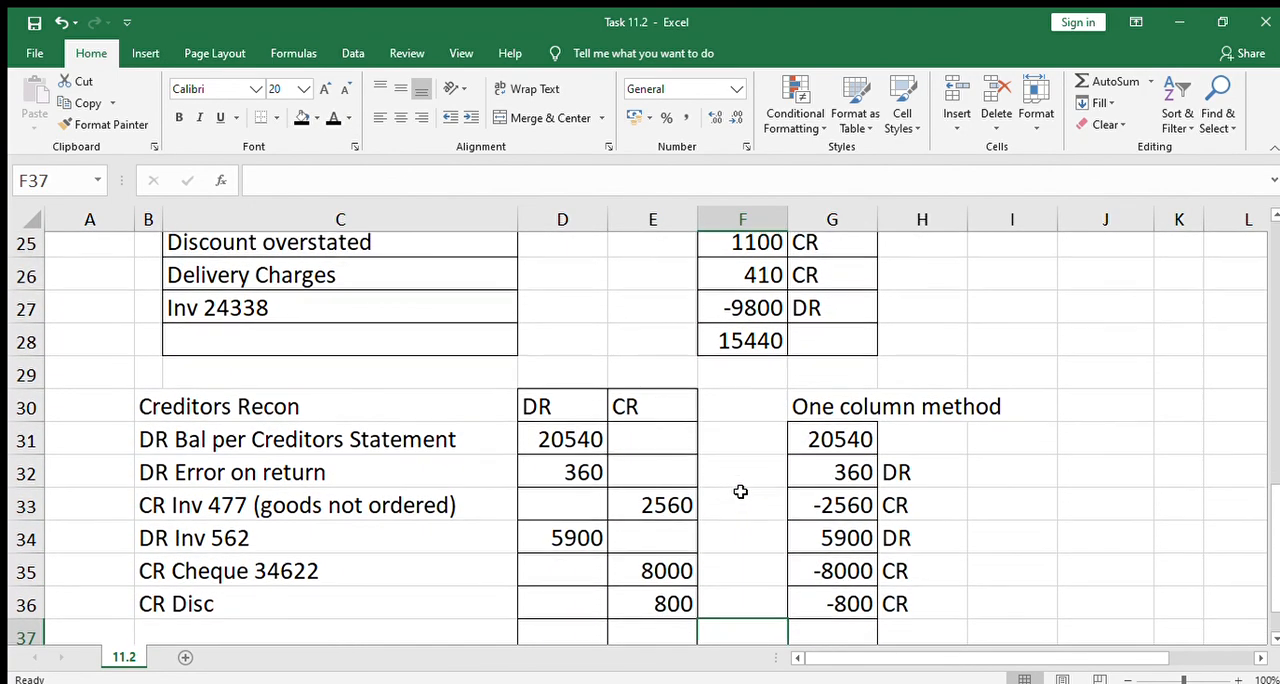
{"action": "key", "text": "Right"}
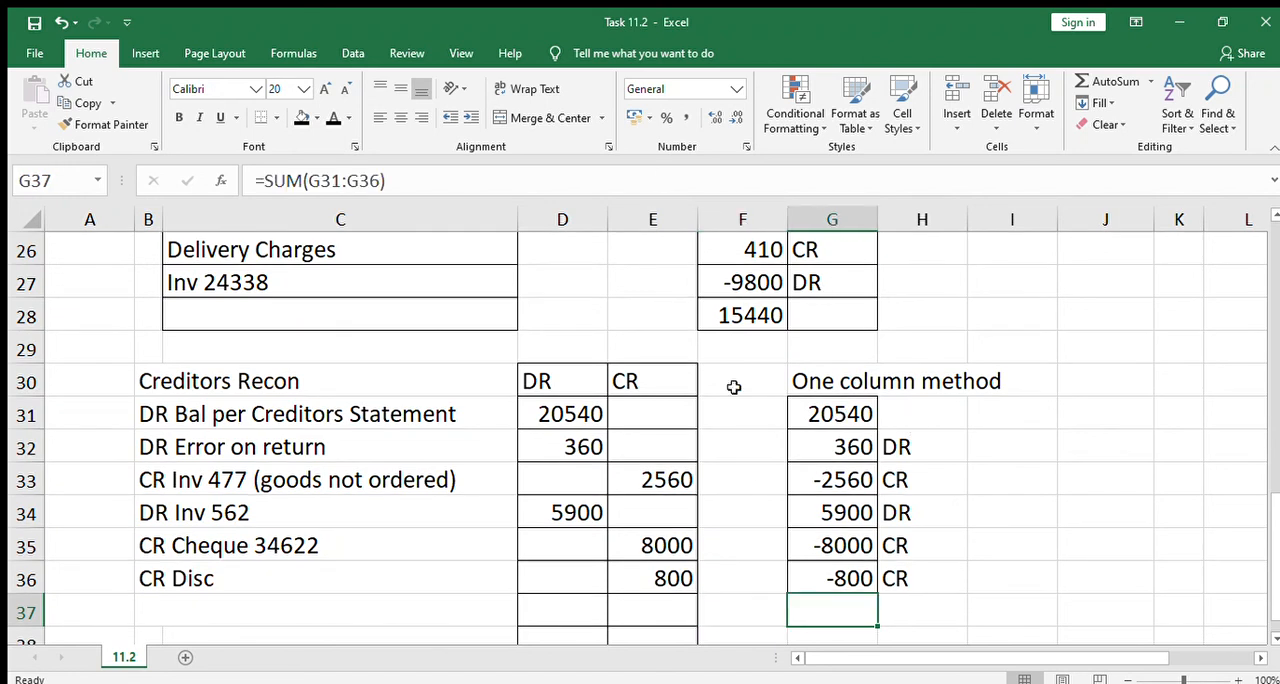
{"action": "left_click", "coordinate": [334, 118]}
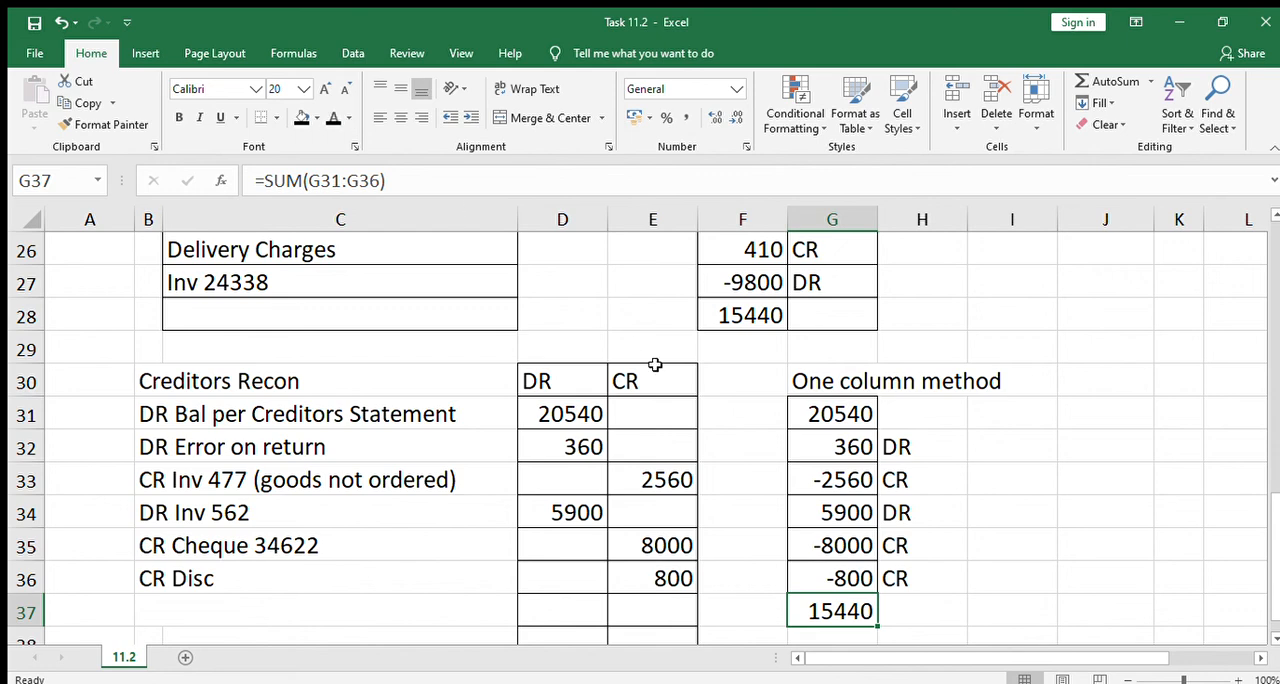
{"action": "left_click", "coordinate": [971, 554]}
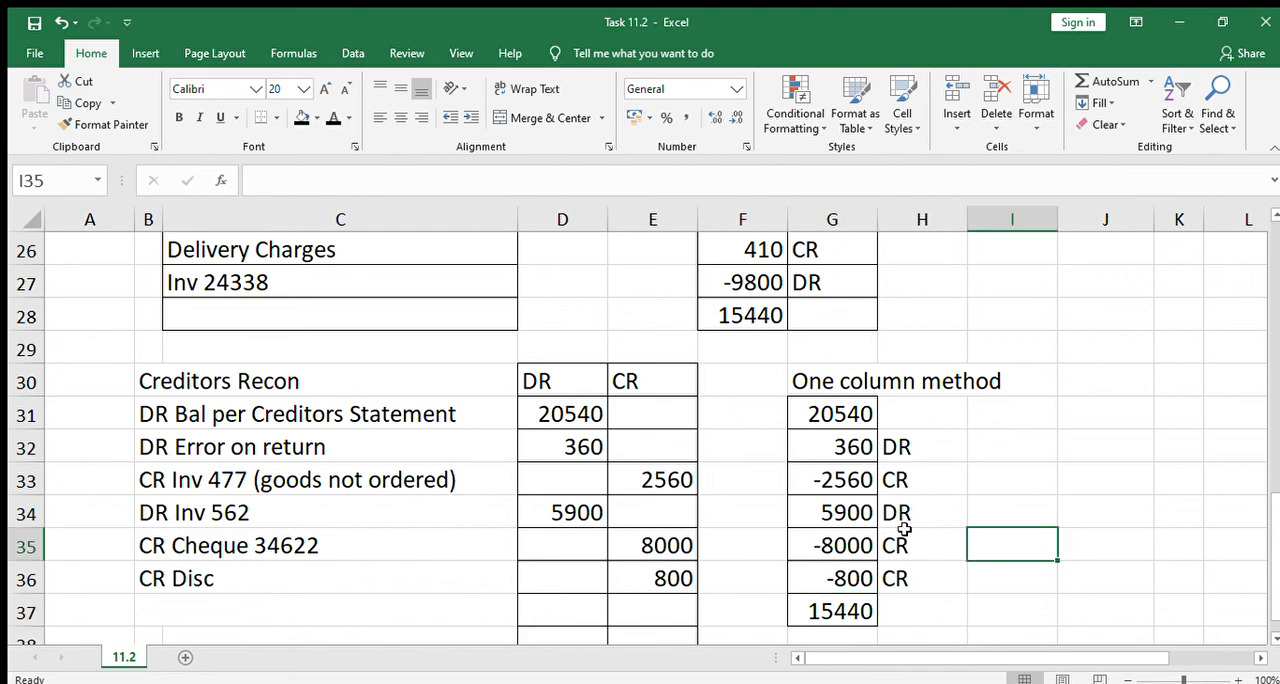
Examine the DR and CR columns of the Creditors Recon, including the hidden total formulas in D38 and E38
{"action": "key", "text": "Down"}
{"action": "key", "text": "Down"}
{"action": "key", "text": "Down"}
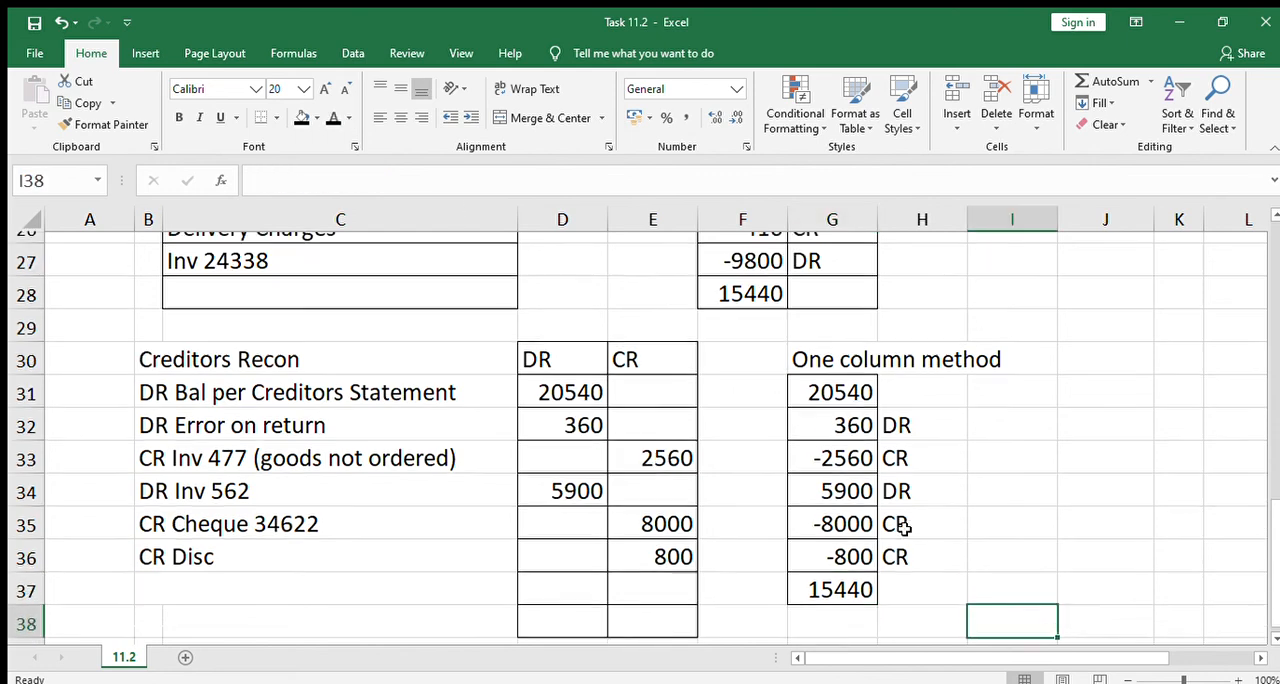
{"action": "key", "text": "Left"}
{"action": "key", "text": "Left"}
{"action": "key", "text": "Left"}
{"action": "key", "text": "Left"}
{"action": "key", "text": "Left"}
{"action": "key", "text": "Up"}
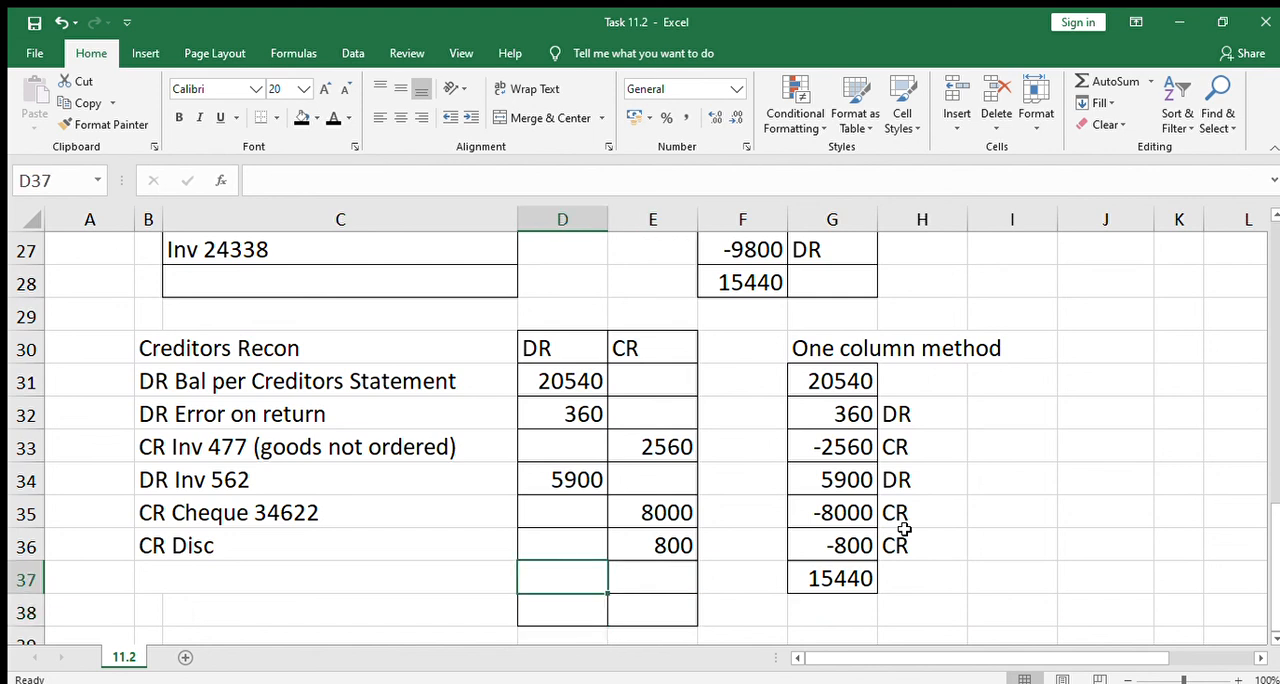
{"action": "key", "text": "Right"}
{"action": "key", "text": "Down"}
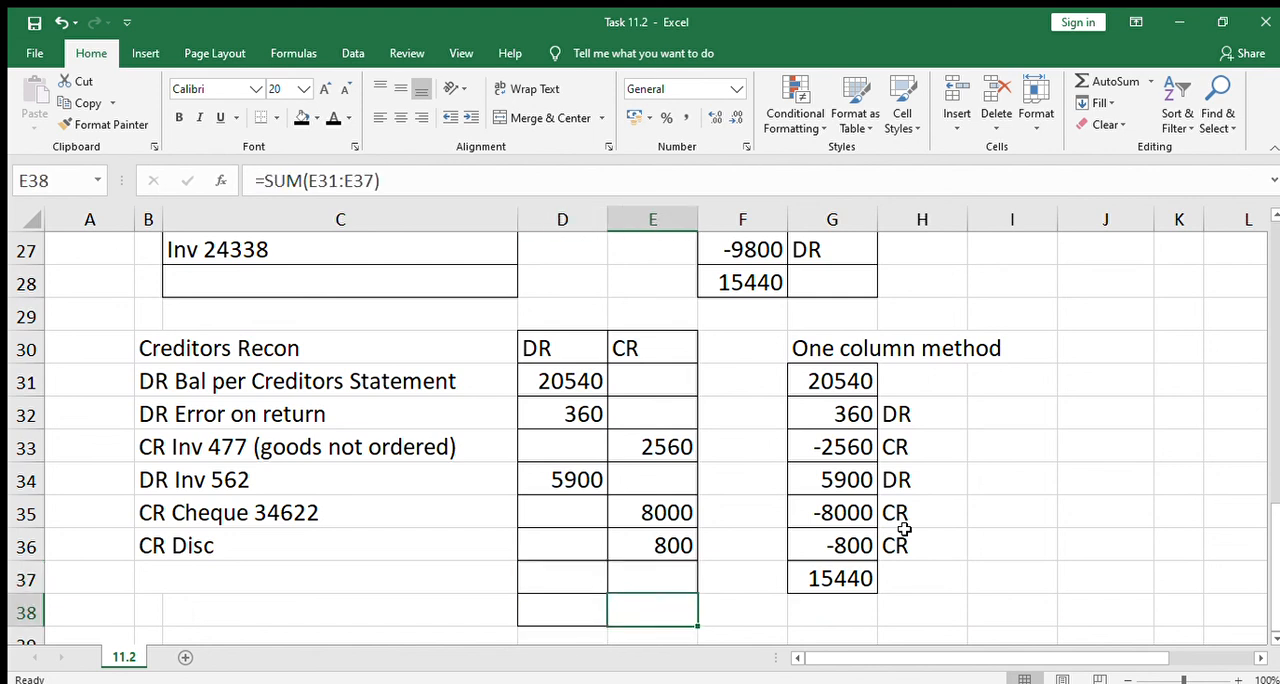
{"action": "key", "text": "Left"}
{"action": "key", "text": "Up"}
{"action": "key", "text": "Up"}
{"action": "key", "text": "Up"}
{"action": "key", "text": "Up"}
{"action": "key", "text": "Up"}
{"action": "key", "text": "Up"}
{"action": "key", "text": "Up"}
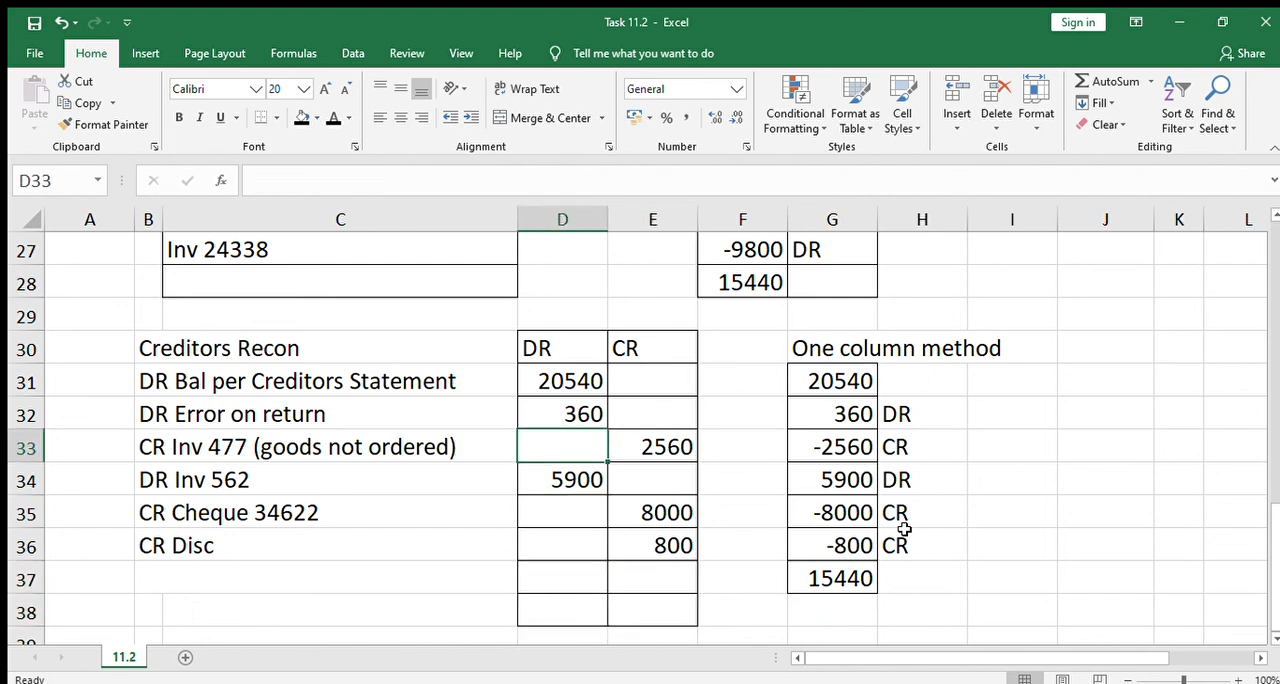
{"action": "key", "text": "Down"}
{"action": "key", "text": "Down"}
{"action": "key", "text": "Down"}
{"action": "key", "text": "Down"}
{"action": "key", "text": "Down"}
{"action": "key", "text": "Down"}
{"action": "key", "text": "Down"}
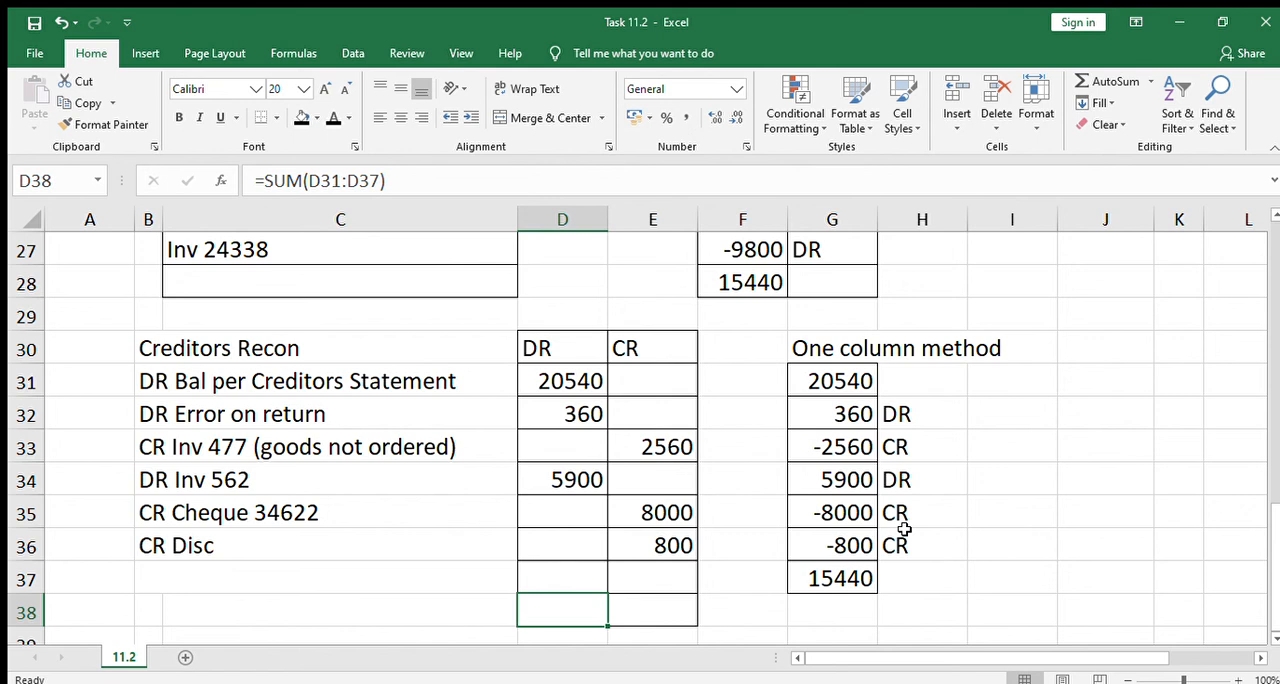
{"action": "key", "text": "Right"}
{"action": "key", "text": "Up"}
{"action": "key", "text": "Up"}
{"action": "key", "text": "Up"}
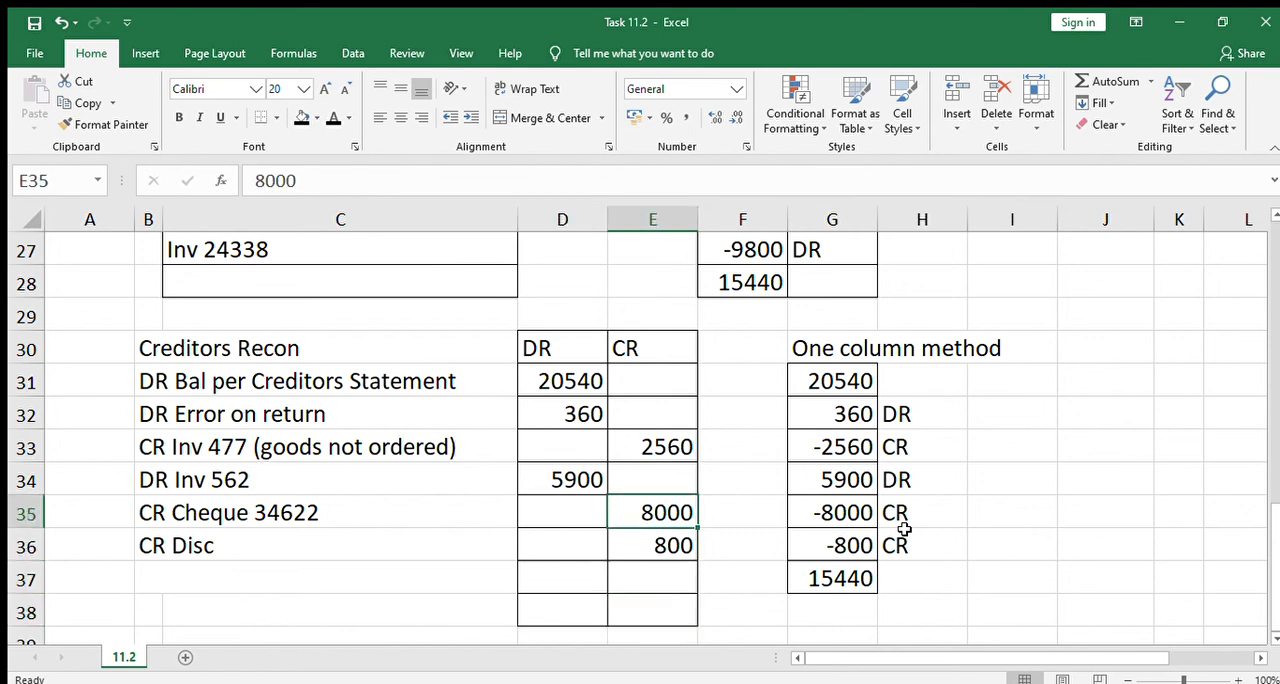
{"action": "key", "text": "Down"}
{"action": "key", "text": "Down"}
{"action": "key", "text": "Down"}
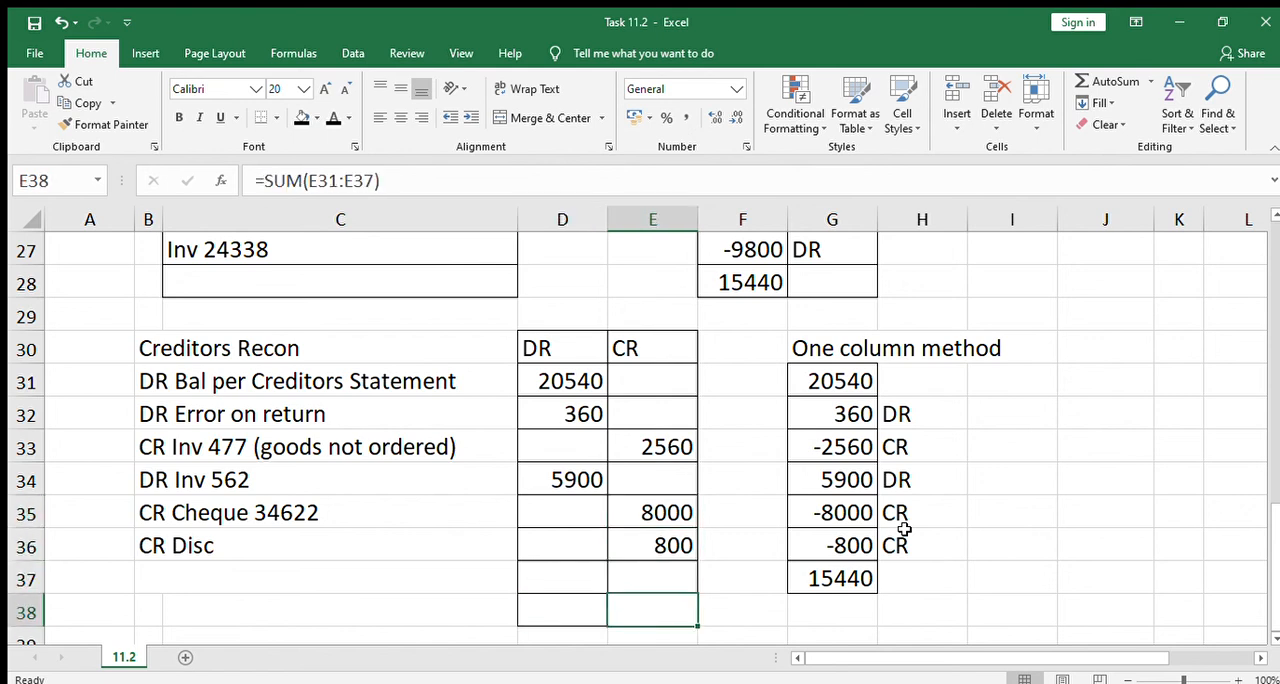
Apply the black font colour to D38 and E38 to reveal the 26800 totals of the Creditors Recon
{"action": "key", "text": "Left"}
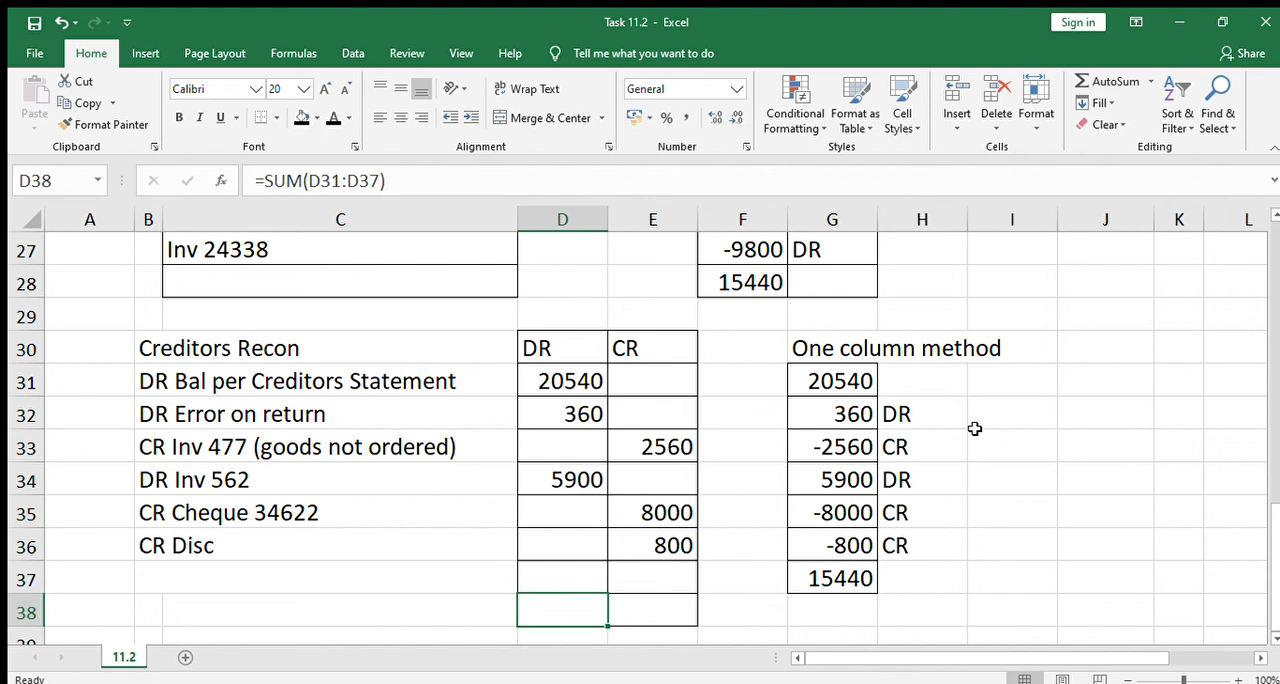
{"action": "left_click", "coordinate": [334, 120]}
{"action": "left_click", "coordinate": [656, 612]}
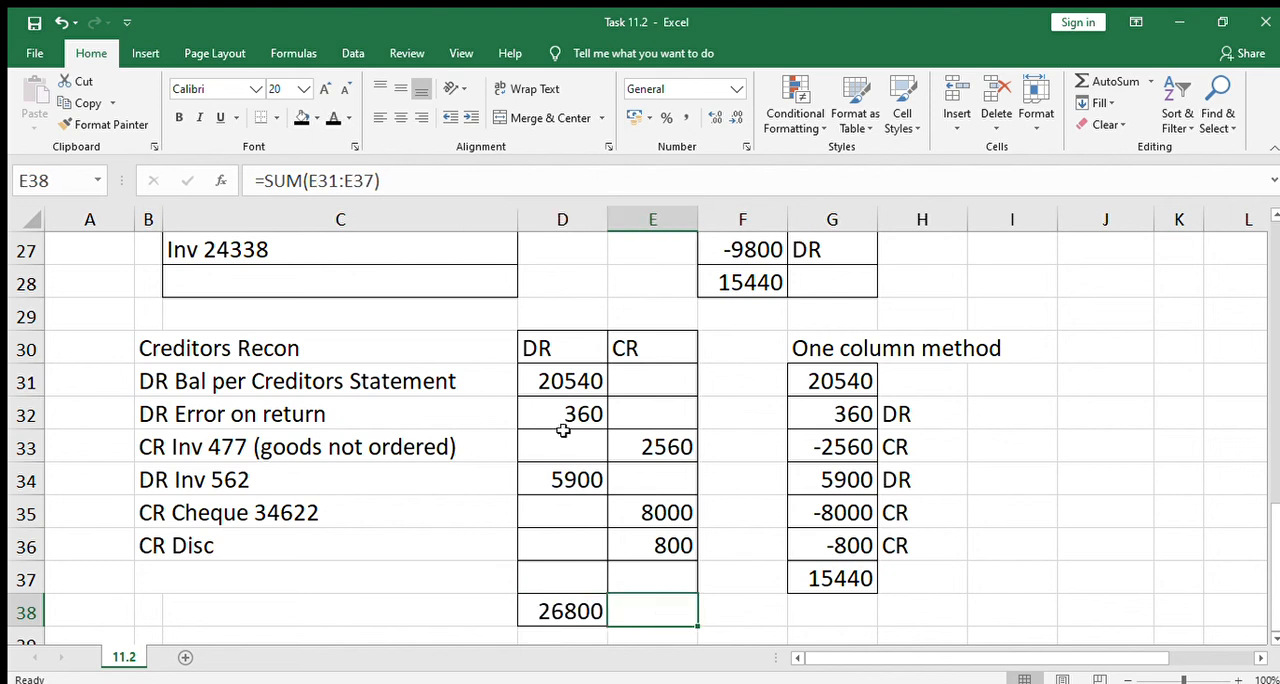
{"action": "left_click", "coordinate": [330, 119]}
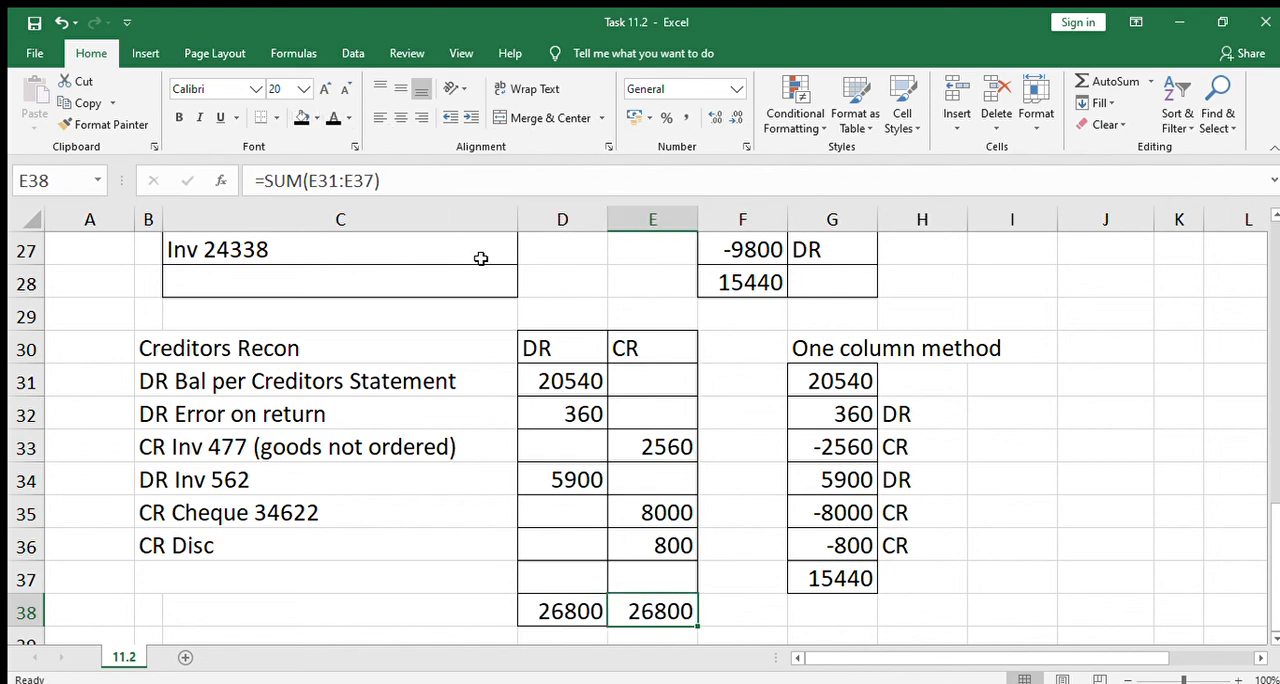
Make the font of E37 black to reveal the 15440 closing balance in the CR column of the Creditors Recon
{"action": "left_click", "coordinate": [677, 583]}
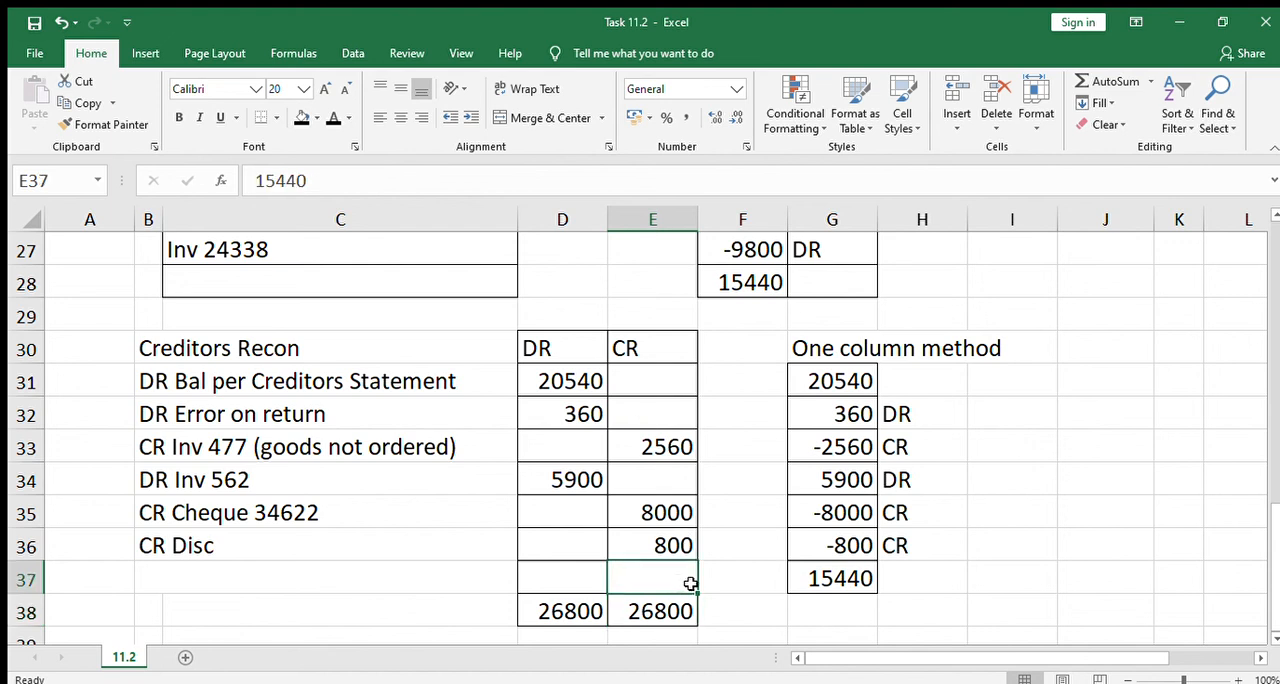
{"action": "left_click", "coordinate": [679, 600]}
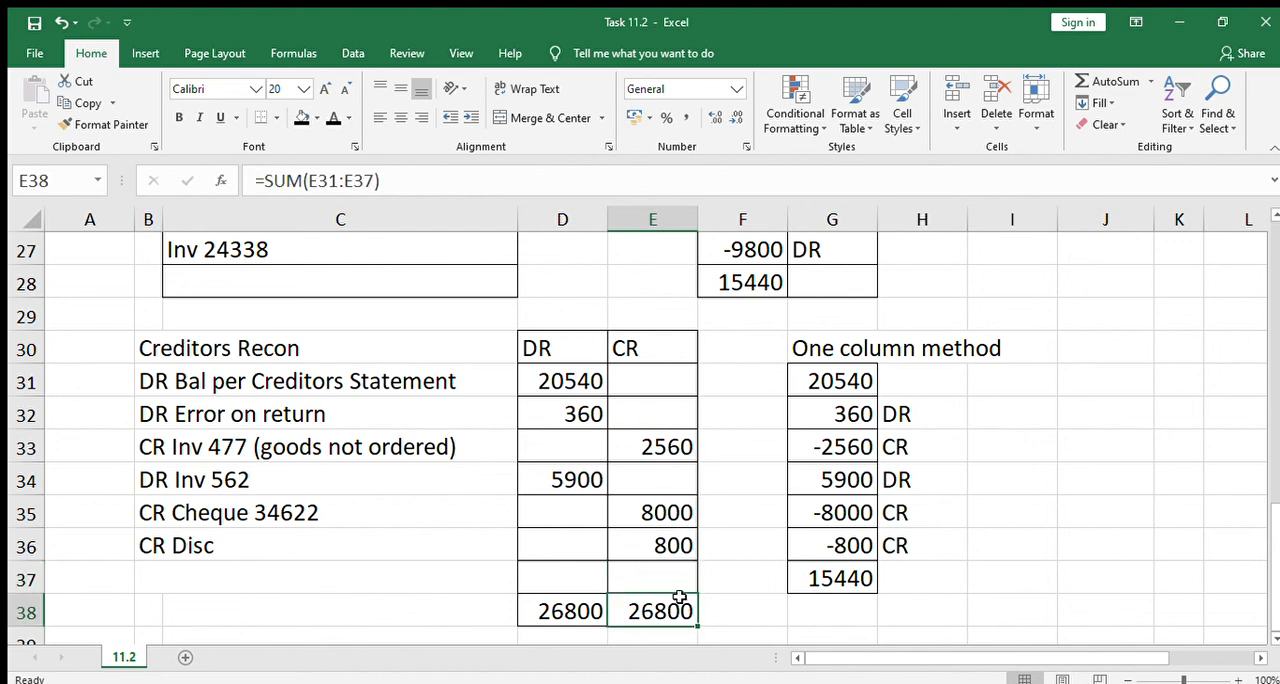
{"action": "left_click", "coordinate": [684, 452]}
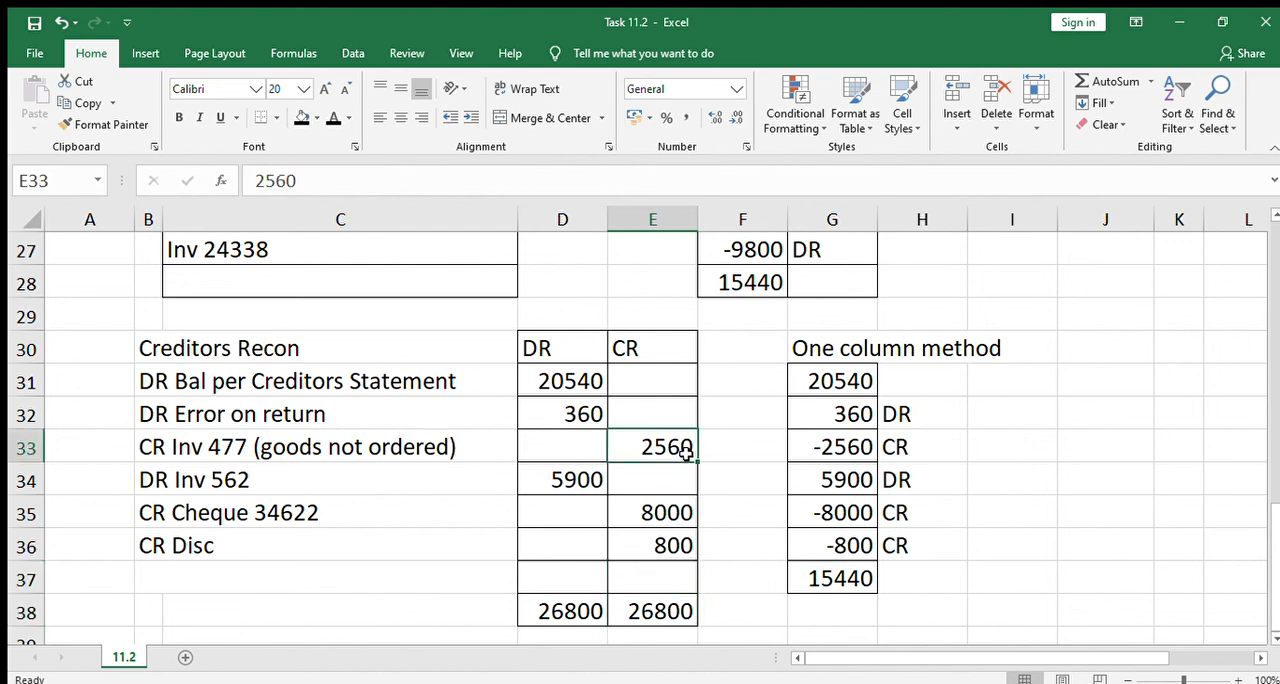
{"action": "left_click", "coordinate": [680, 513]}
{"action": "left_click", "coordinate": [680, 545]}
{"action": "left_click", "coordinate": [677, 578]}
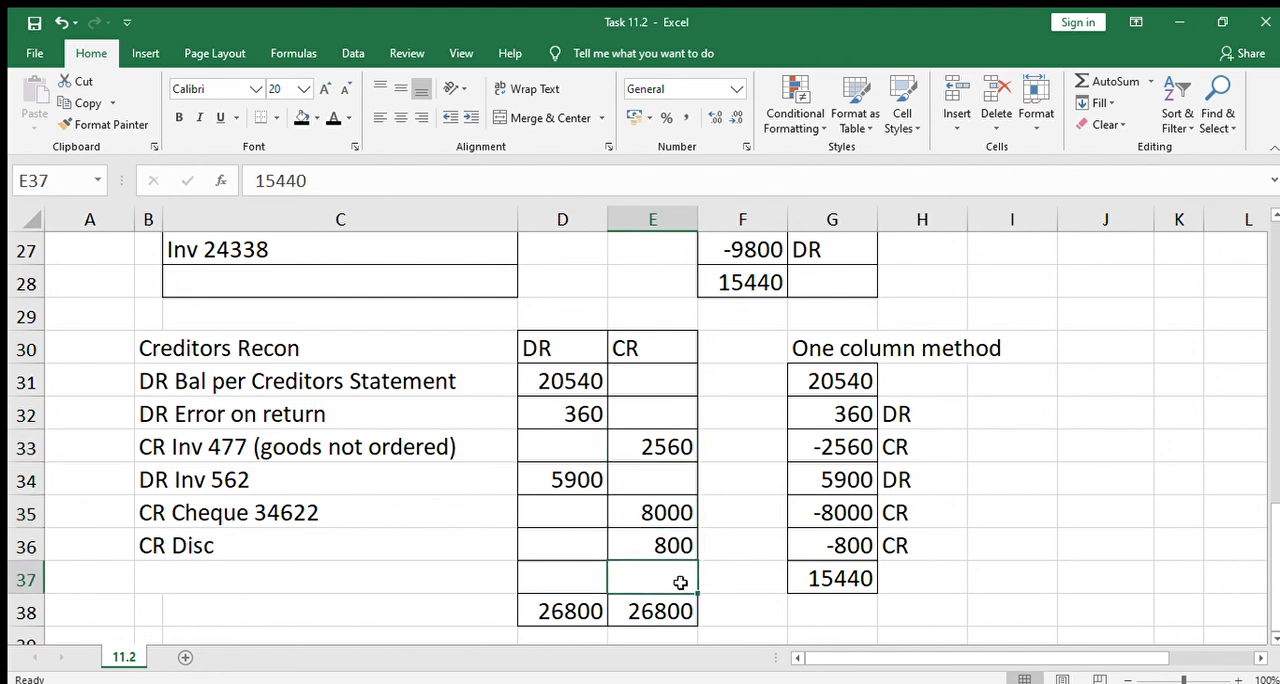
{"action": "left_click", "coordinate": [334, 118]}
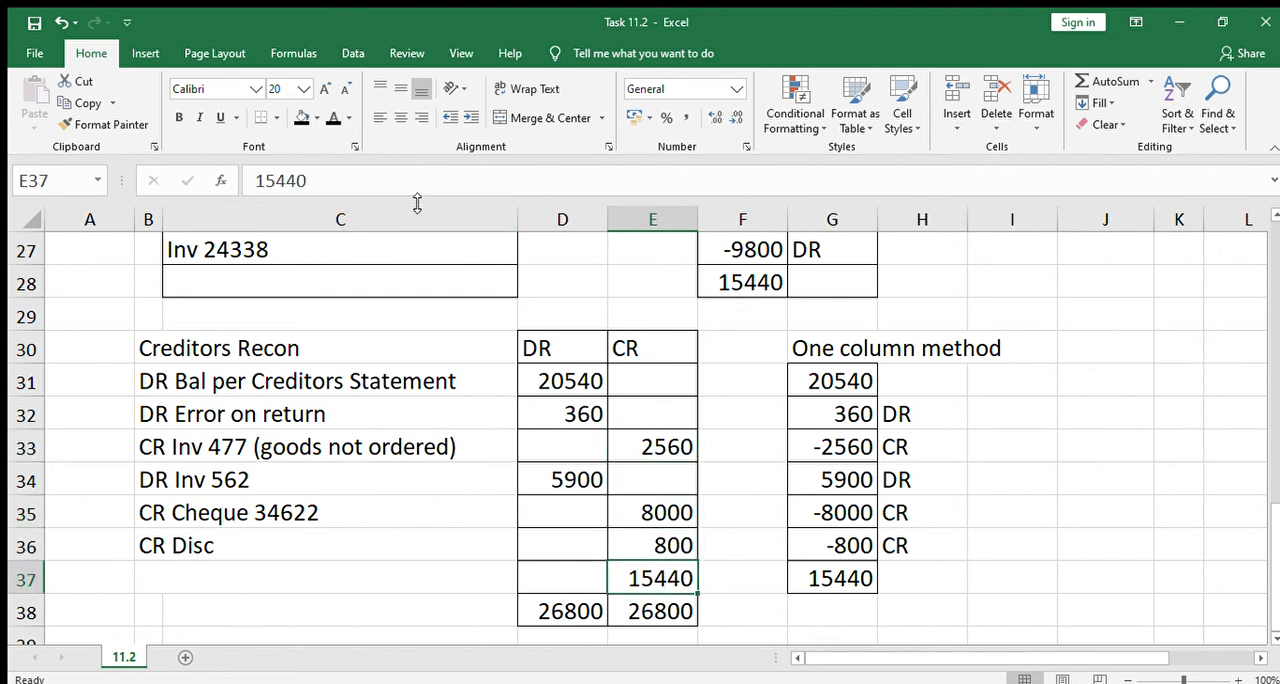
Reveal the "CR Bal per Cred Ledger" label in B37 of the Creditors Recon with the black font colour
{"action": "left_click", "coordinate": [150, 577]}
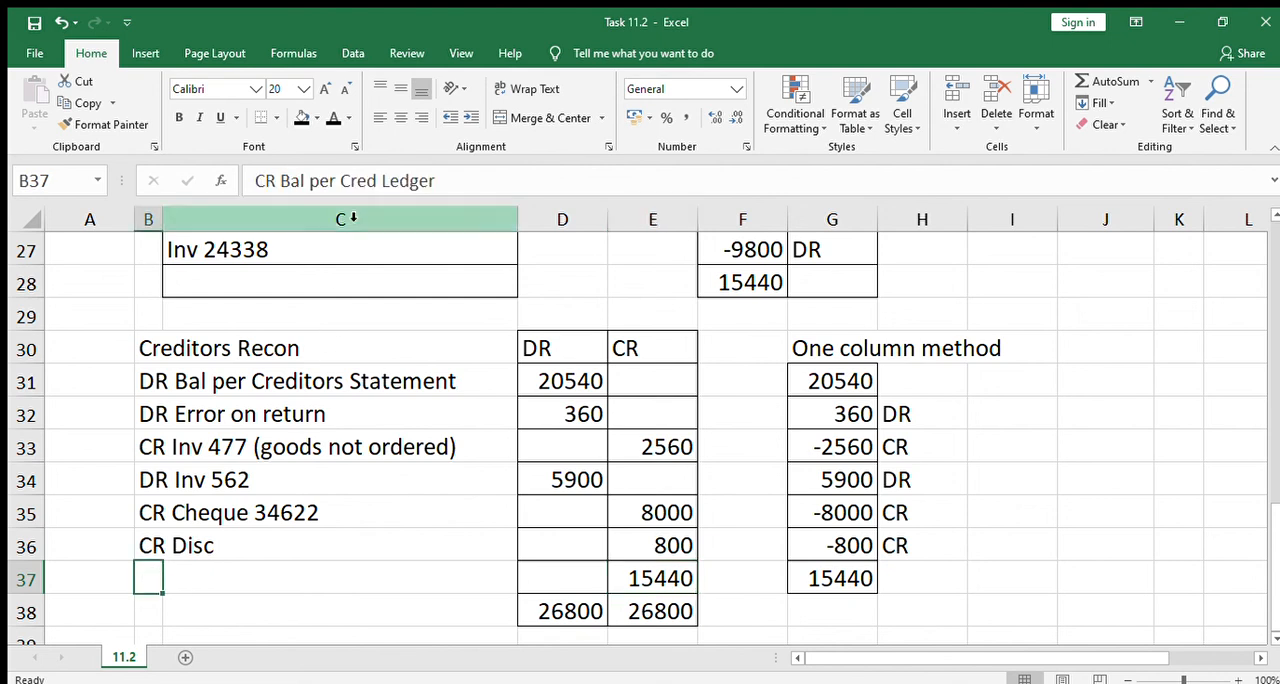
{"action": "left_click", "coordinate": [334, 118]}
{"action": "left_click", "coordinate": [586, 447]}
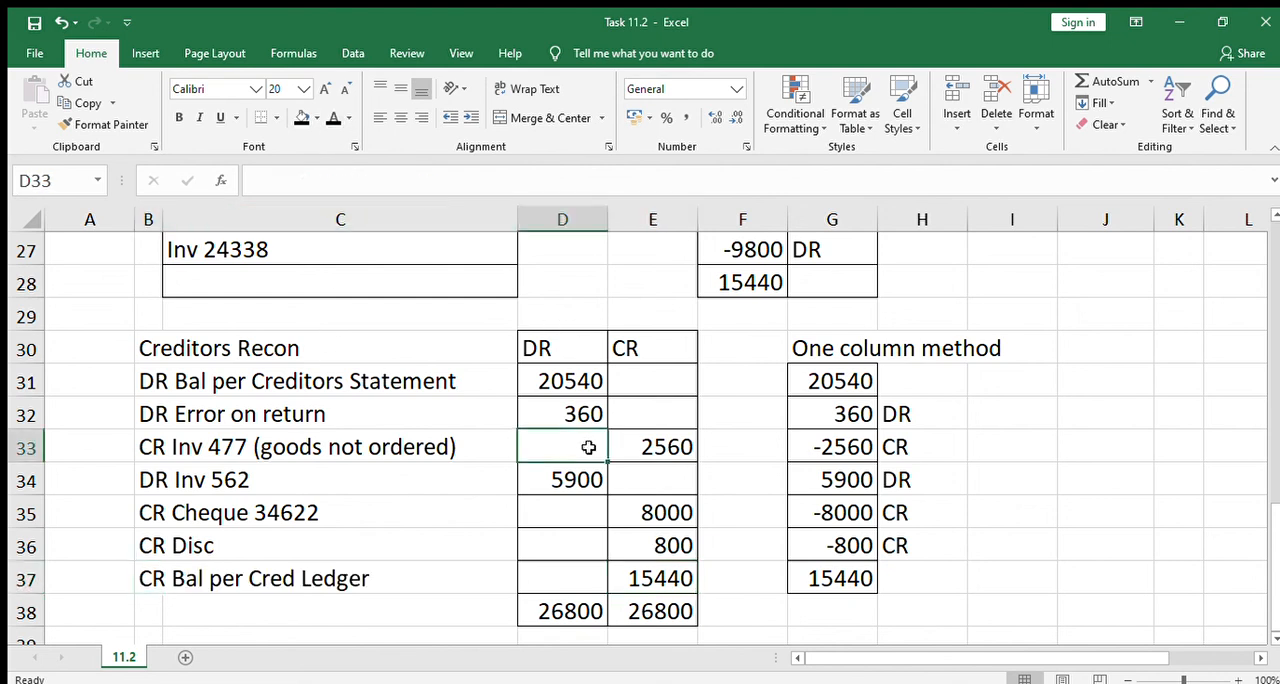
{"action": "left_click", "coordinate": [1014, 533]}
{"action": "left_click", "coordinate": [1081, 447]}
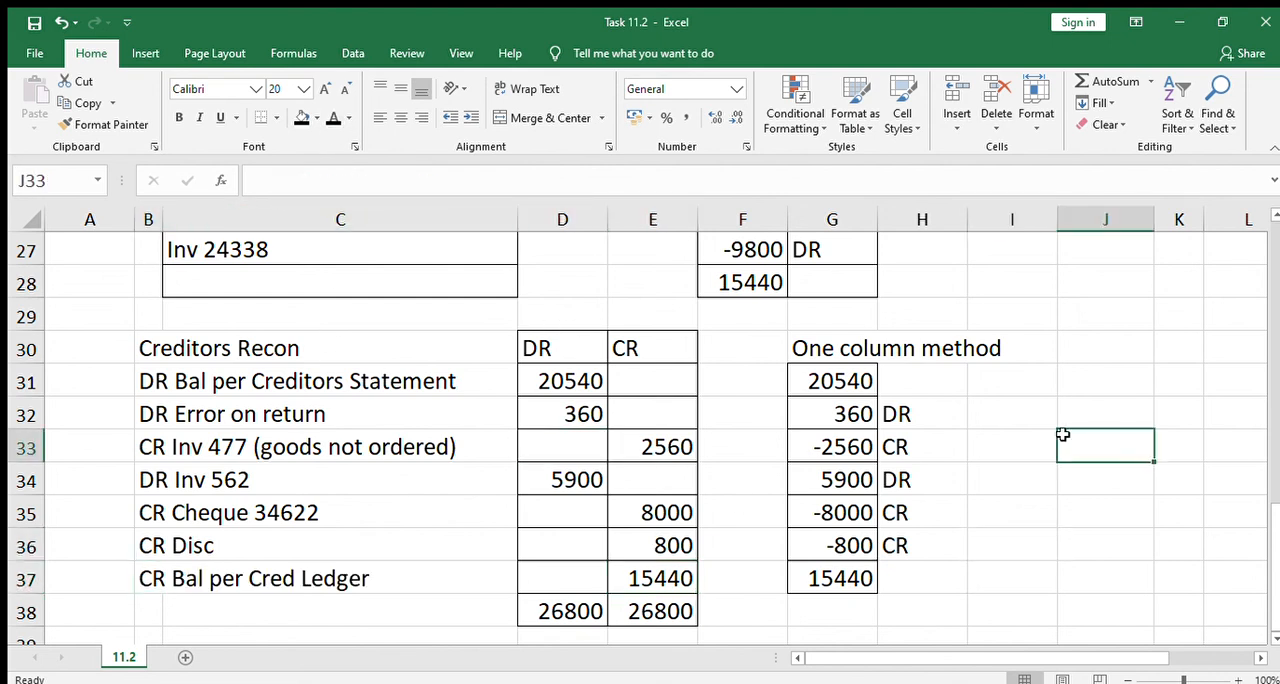
Review the completed sheet from the Creditors Recon back up to the first entries of the General Journal
{"action": "key", "text": "Up"}
{"action": "key", "text": "Up"}
{"action": "key", "text": "Up"}
{"action": "key", "text": "Up"}
{"action": "key", "text": "Up"}
{"action": "key", "text": "Up"}
{"action": "key", "text": "Up"}
{"action": "key", "text": "Up"}
{"action": "key", "text": "Up"}
{"action": "key", "text": "Up"}
{"action": "key", "text": "Up"}
{"action": "key", "text": "Up"}
{"action": "key", "text": "Up"}
{"action": "key", "text": "Up"}
{"action": "key", "text": "Up"}
{"action": "key", "text": "Up"}
{"action": "key", "text": "Up"}
{"action": "key", "text": "Up"}
{"action": "key", "text": "Up"}
{"action": "key", "text": "Up"}
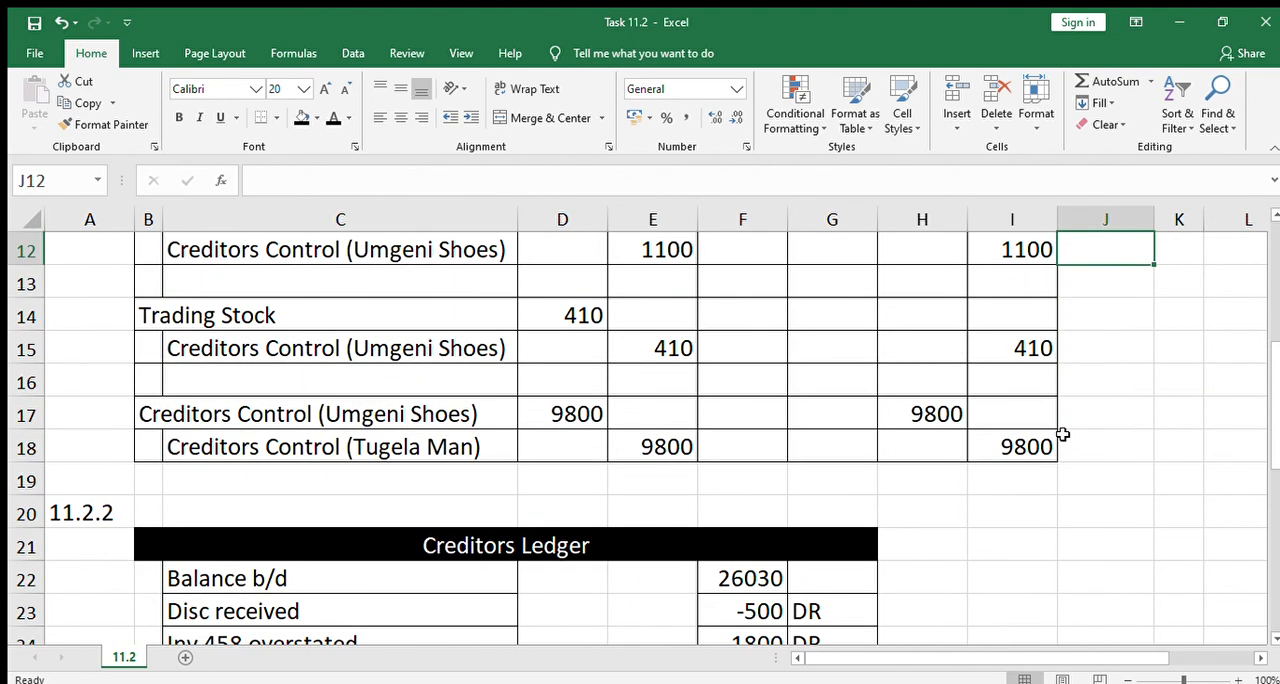
{"action": "key", "text": "Up"}
{"action": "key", "text": "Up"}
{"action": "key", "text": "Up"}
{"action": "key", "text": "Up"}
{"action": "key", "text": "Up"}
{"action": "key", "text": "Up"}
{"action": "key", "text": "Up"}
{"action": "key", "text": "Up"}
{"action": "key", "text": "Up"}
{"action": "key", "text": "Up"}
{"action": "key", "text": "Up"}
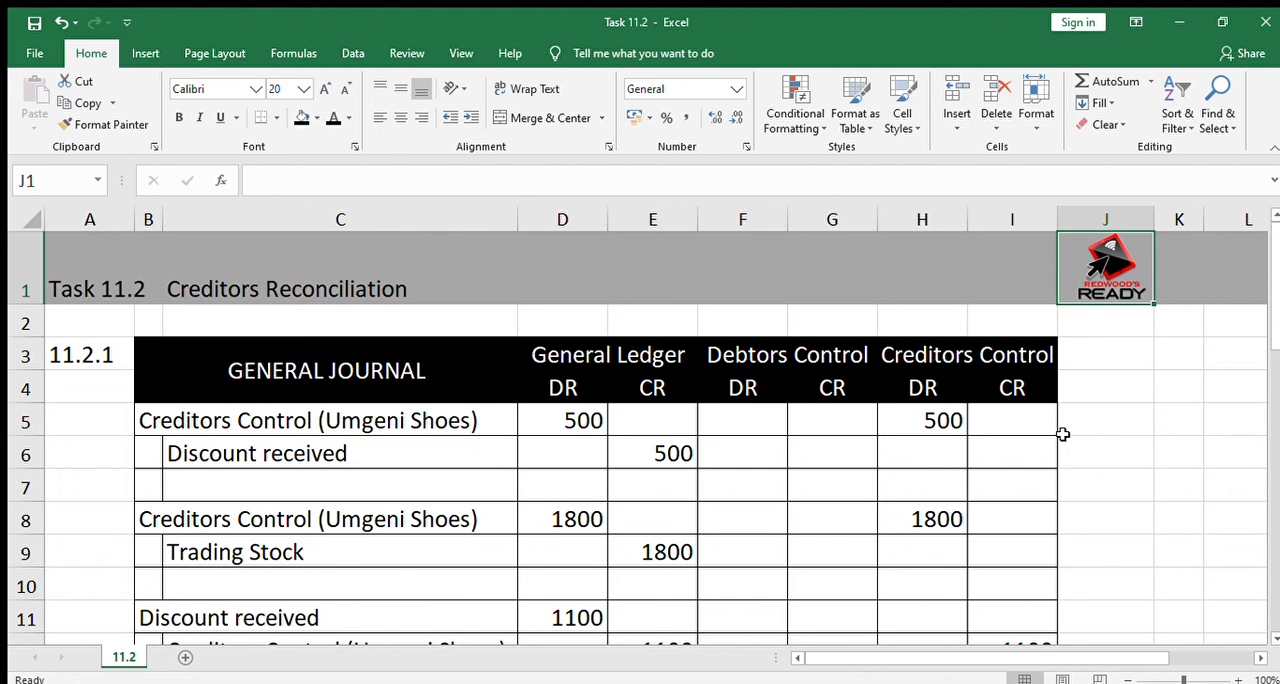
{"action": "key", "text": "Left"}
{"action": "key", "text": "Left"}
{"action": "key", "text": "Left"}
{"action": "key", "text": "Left"}
{"action": "key", "text": "Left"}
{"action": "key", "text": "Left"}
{"action": "key", "text": "Left"}
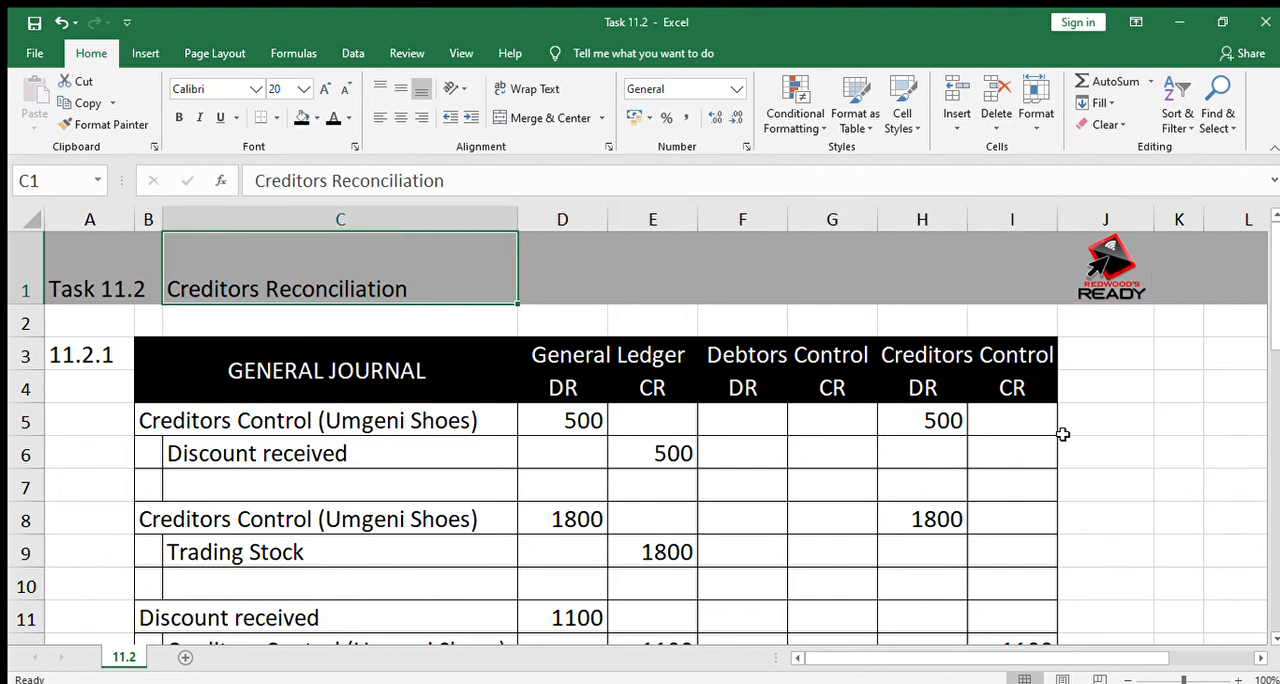
{"action": "key", "text": "Left"}
{"action": "key", "text": "Left"}
{"action": "key", "text": "Down"}
{"action": "key", "text": "Down"}
{"action": "key", "text": "Down"}
{"action": "key", "text": "Down"}
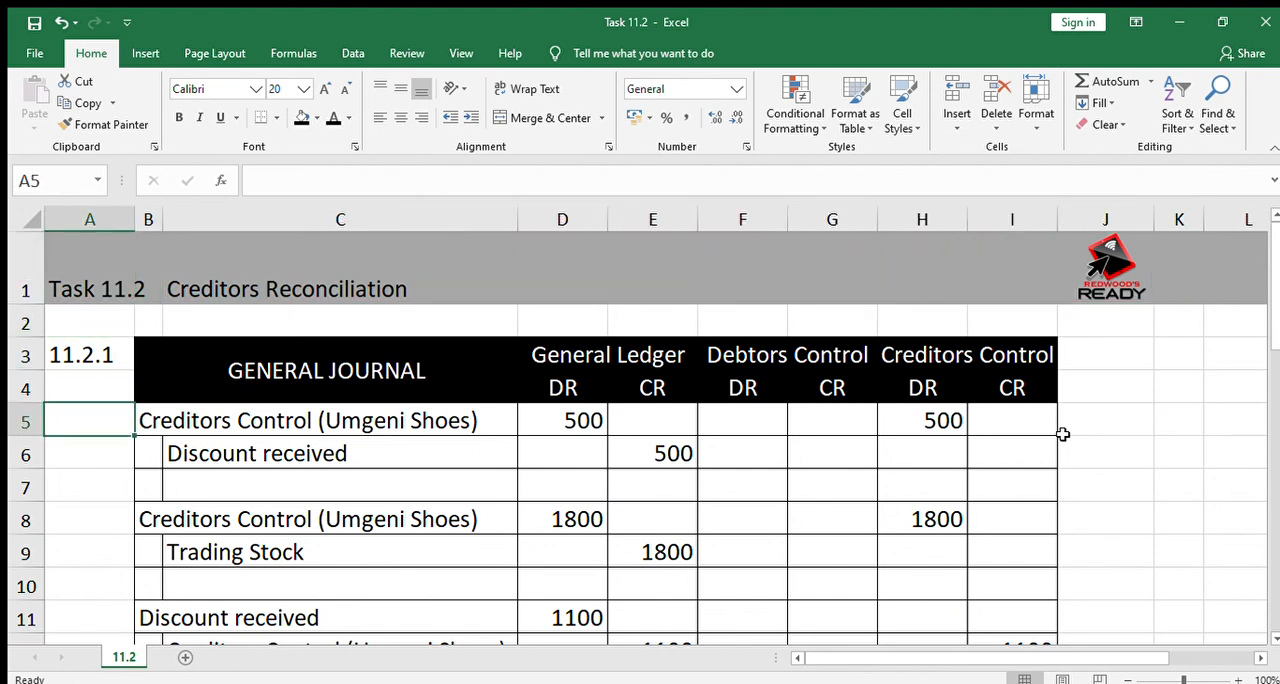
{"action": "key", "text": "Down"}
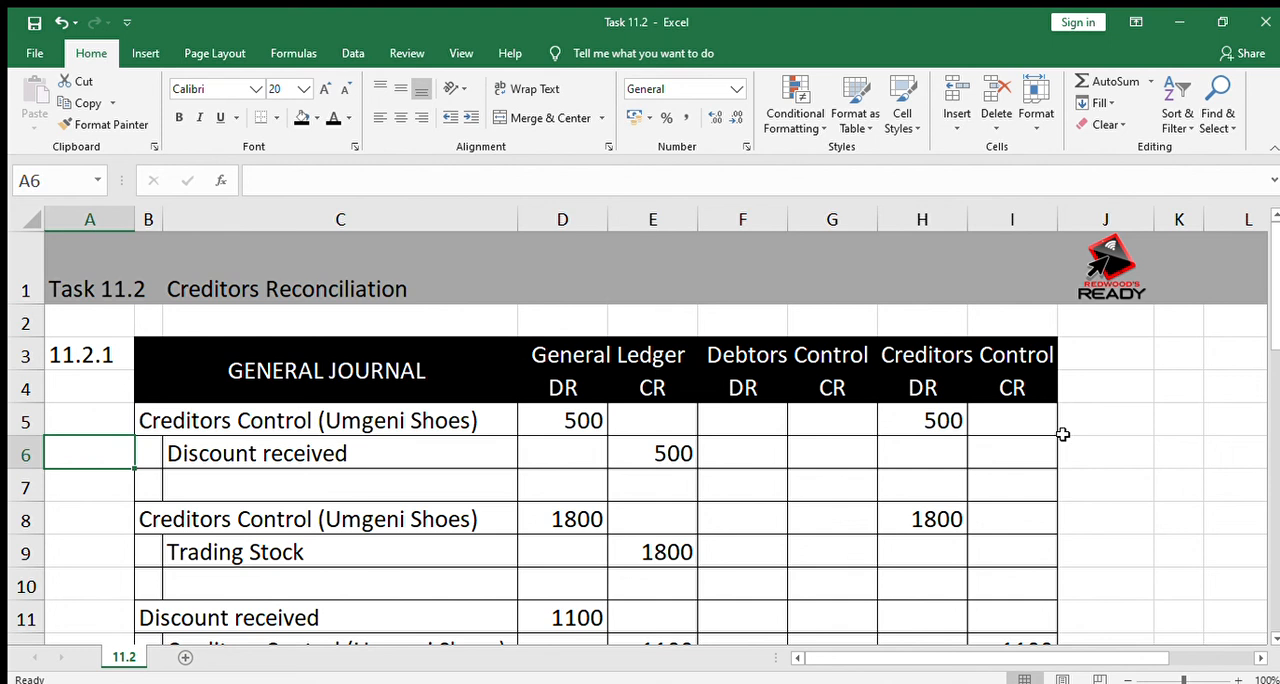